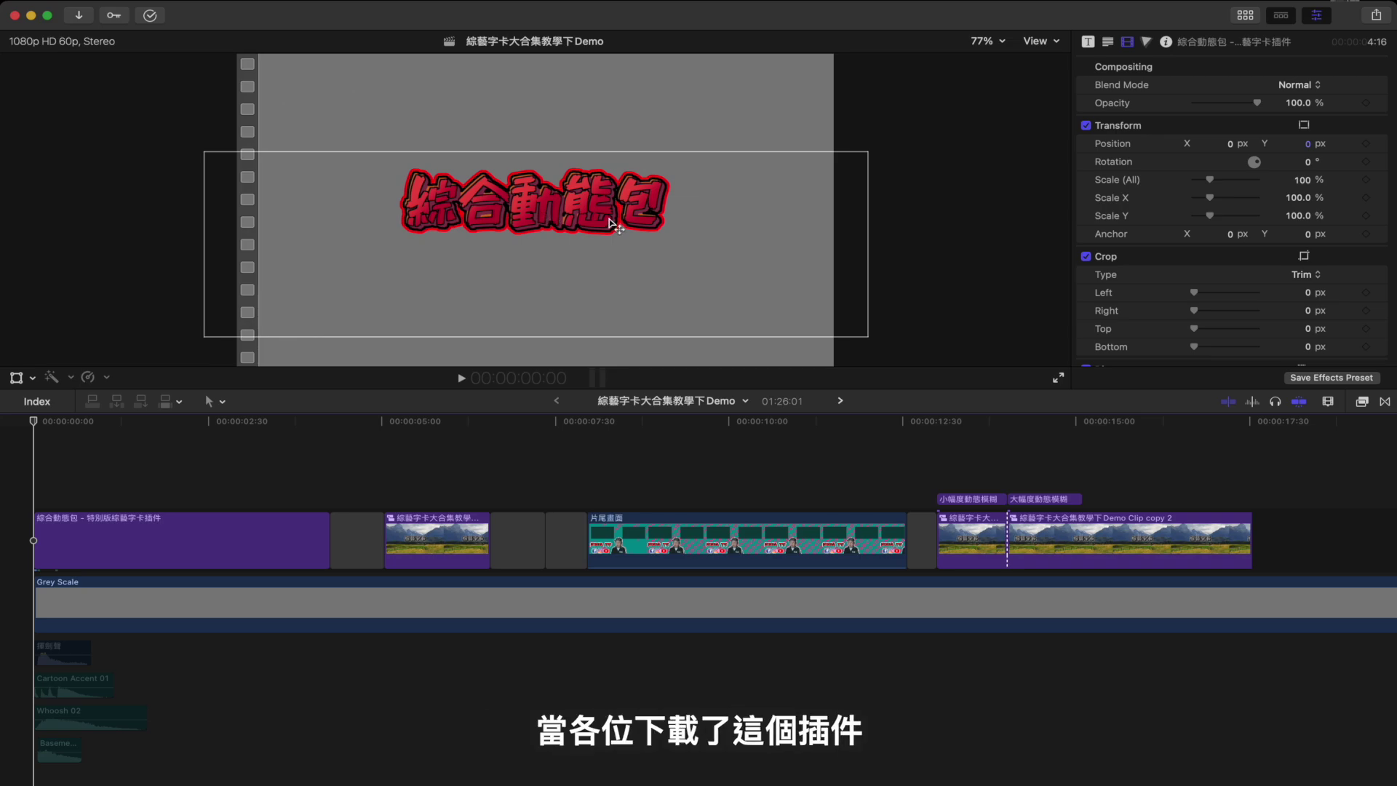
Step: Filter the Effects browser to NINJA TV綜合動態包, showing 綜藝字卡射燈特效 and 綜合動態包
{"action": "left_click", "coordinate": [1363, 403]}
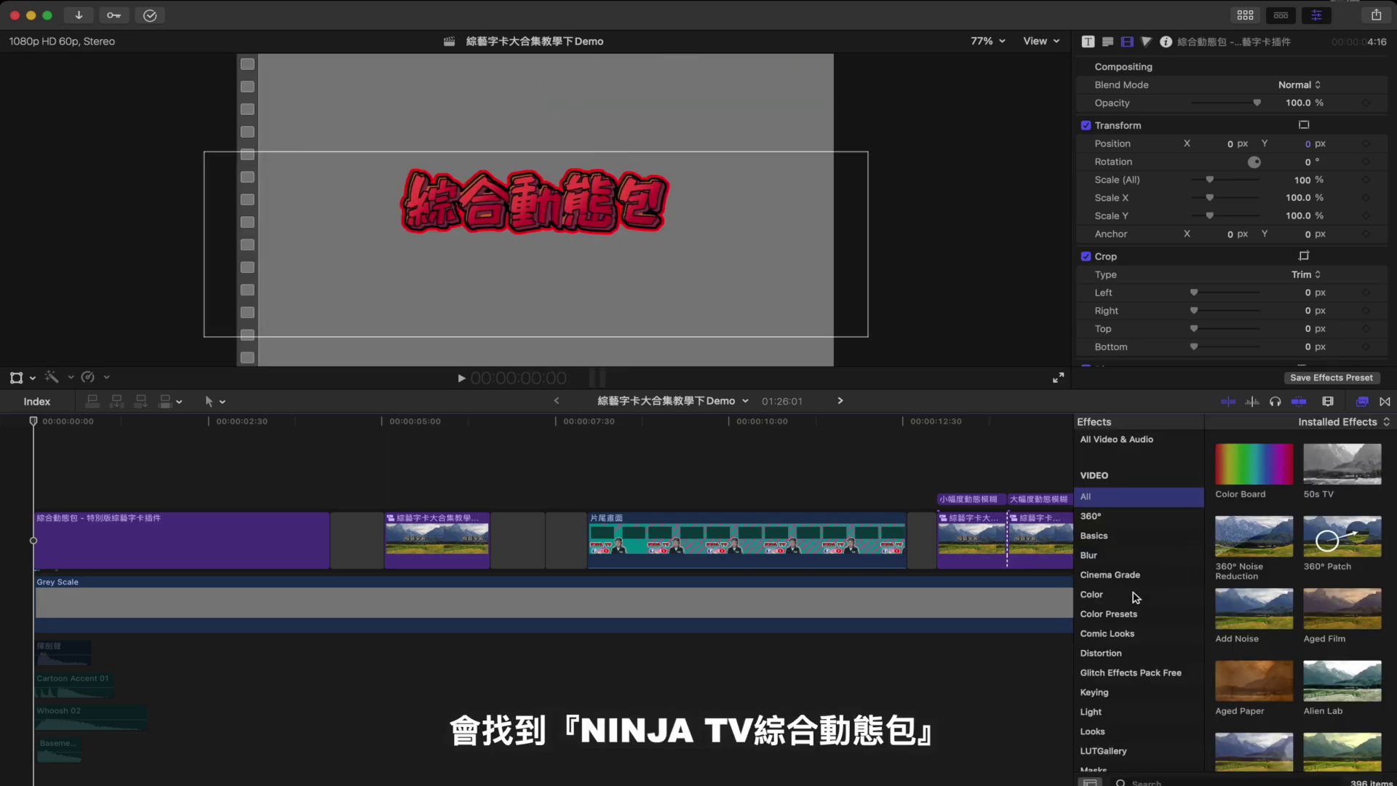
{"action": "scroll", "coordinate": [1164, 578], "scroll_direction": "down", "scroll_amount": 5}
{"action": "scroll", "coordinate": [1138, 593], "scroll_direction": "down", "scroll_amount": 4}
{"action": "scroll", "coordinate": [1135, 596], "scroll_direction": "down", "scroll_amount": 3}
{"action": "scroll", "coordinate": [1133, 595], "scroll_direction": "down", "scroll_amount": 1}
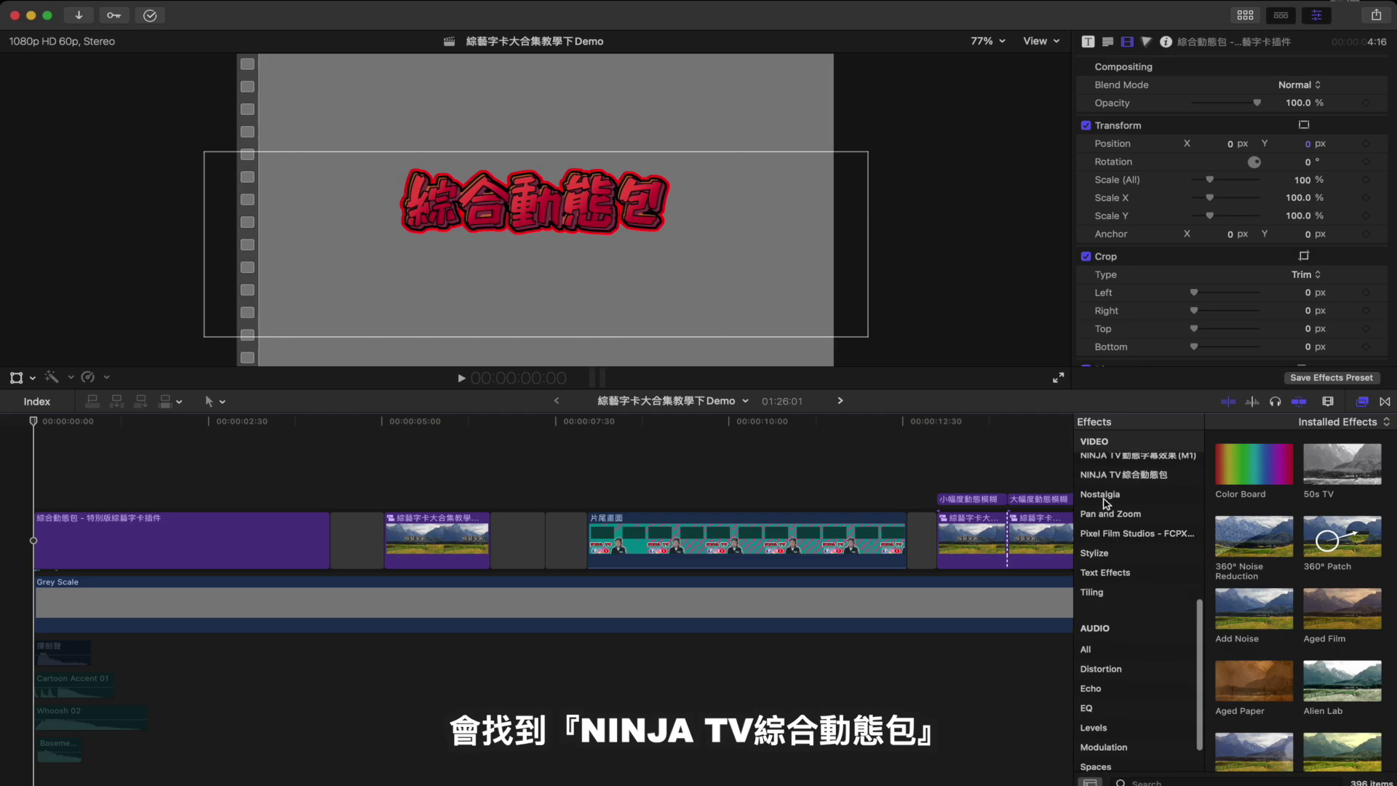
{"action": "left_click", "coordinate": [1157, 477]}
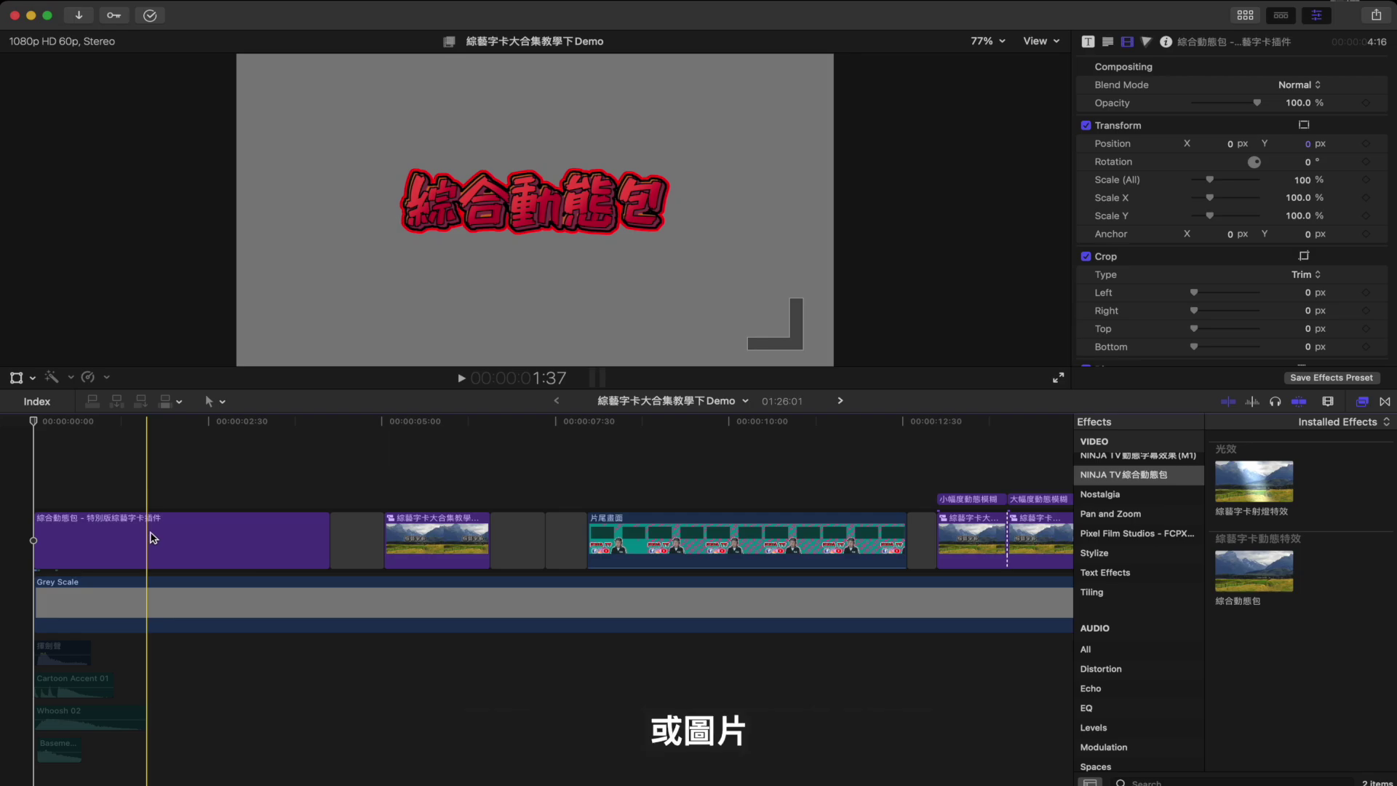
Step: Turn the purple title clip into the compound clip 綜藝字卡大合集教學下Demo Clip 8, keeping the default name
{"action": "right_click", "coordinate": [153, 538]}
{"action": "left_click", "coordinate": [183, 540]}
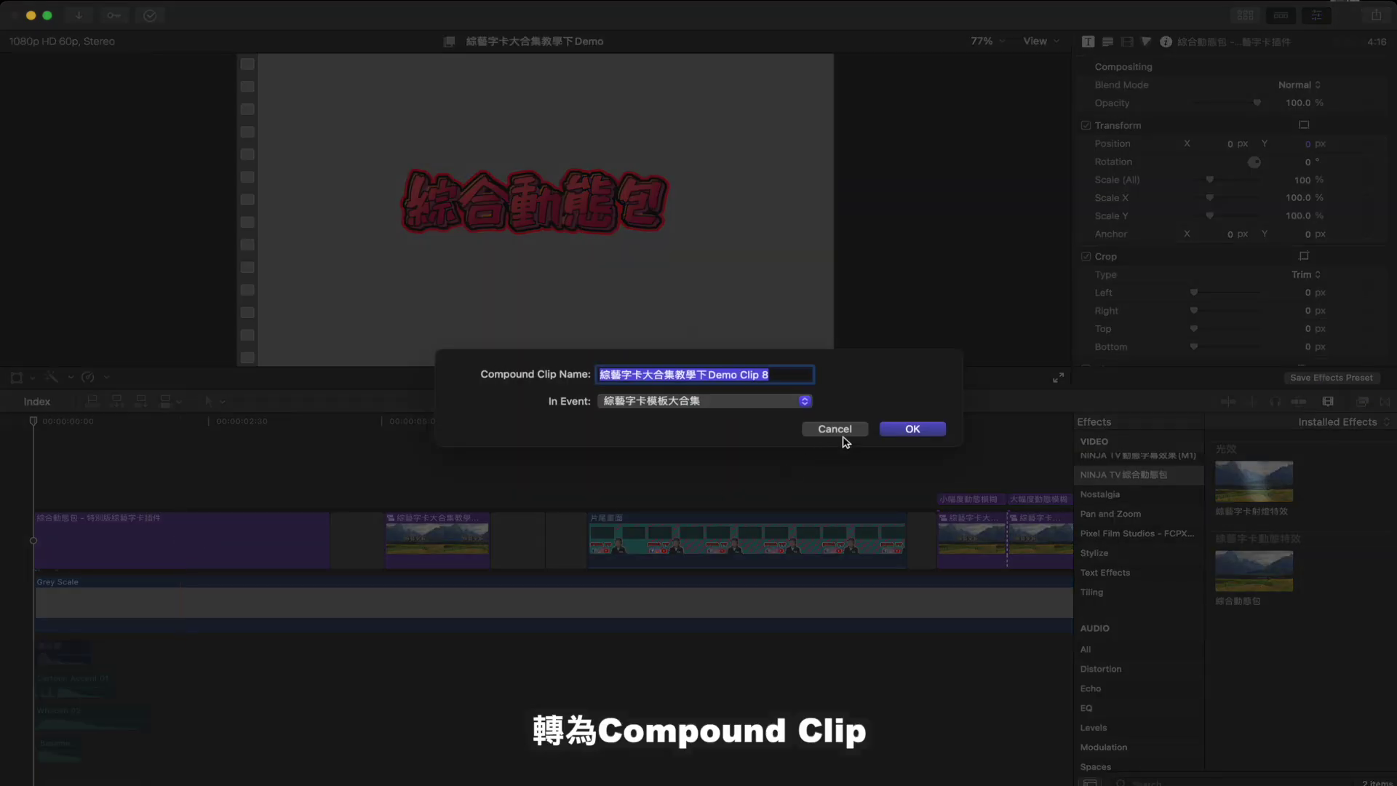
{"action": "key", "text": "Return"}
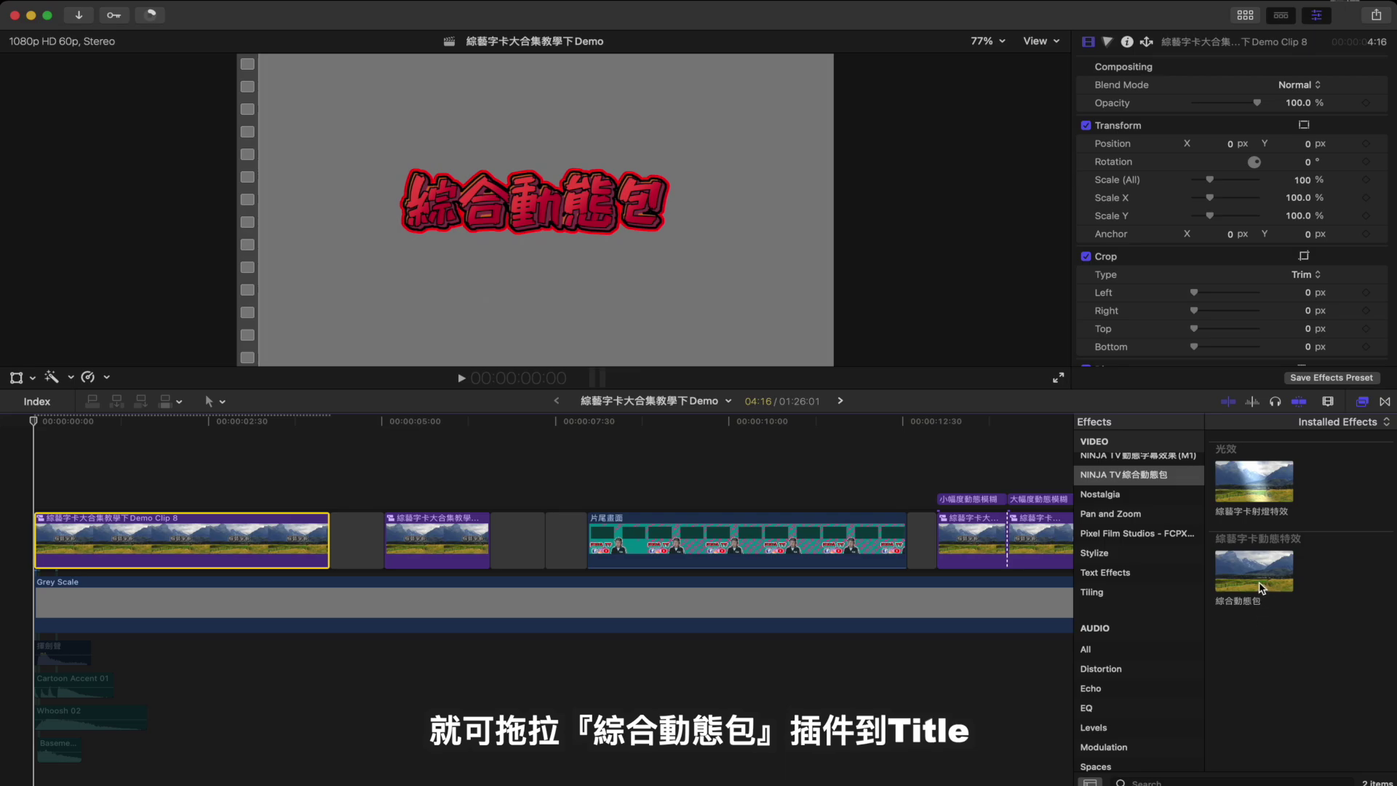
Step: Drag the 綜合動態包 effect from the browser onto Demo Clip 8 in the timeline
{"action": "left_click_drag", "start_coordinate": [1261, 588], "coordinate": [271, 557]}
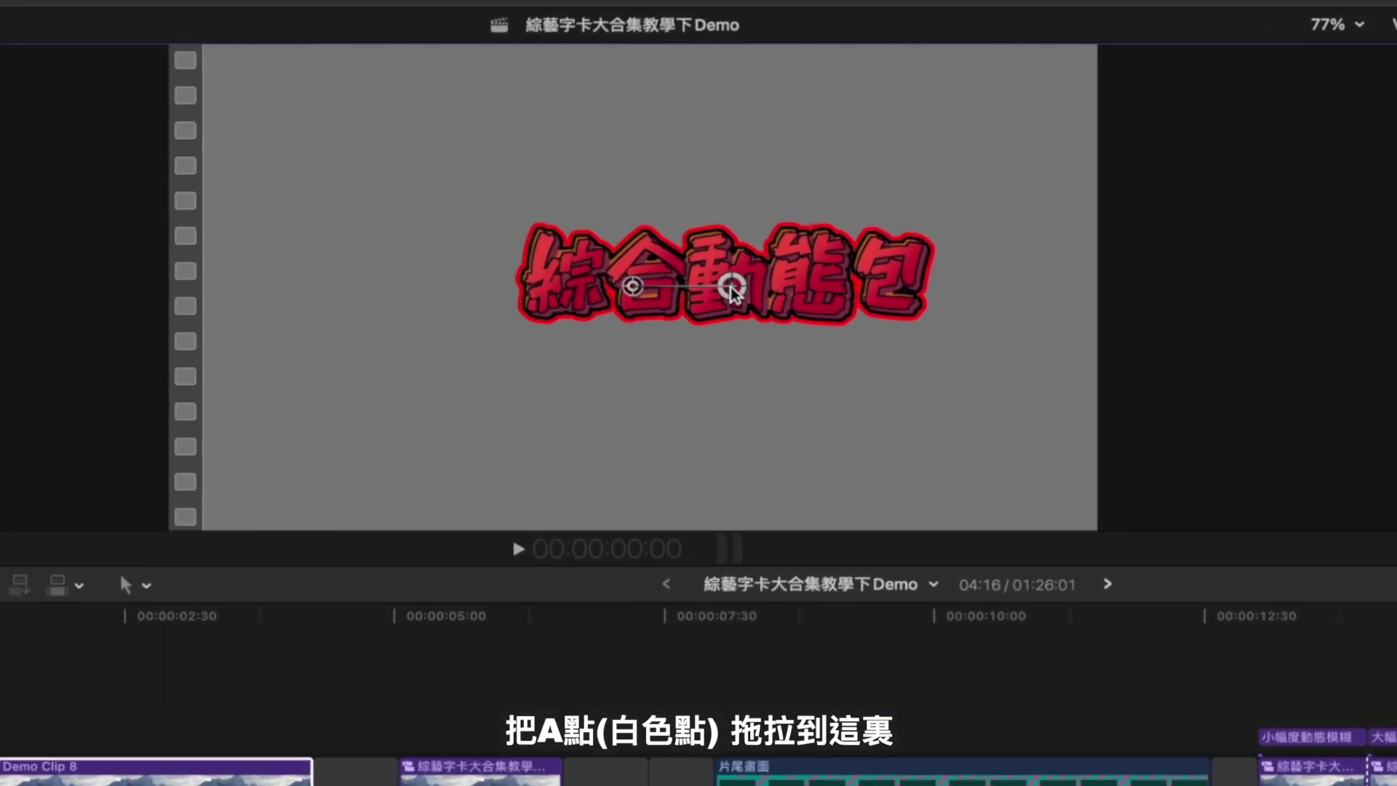
Step: Move point A to the lower left and point B to the upper right, then preview
{"action": "left_click_drag", "start_coordinate": [598, 209], "coordinate": [397, 321]}
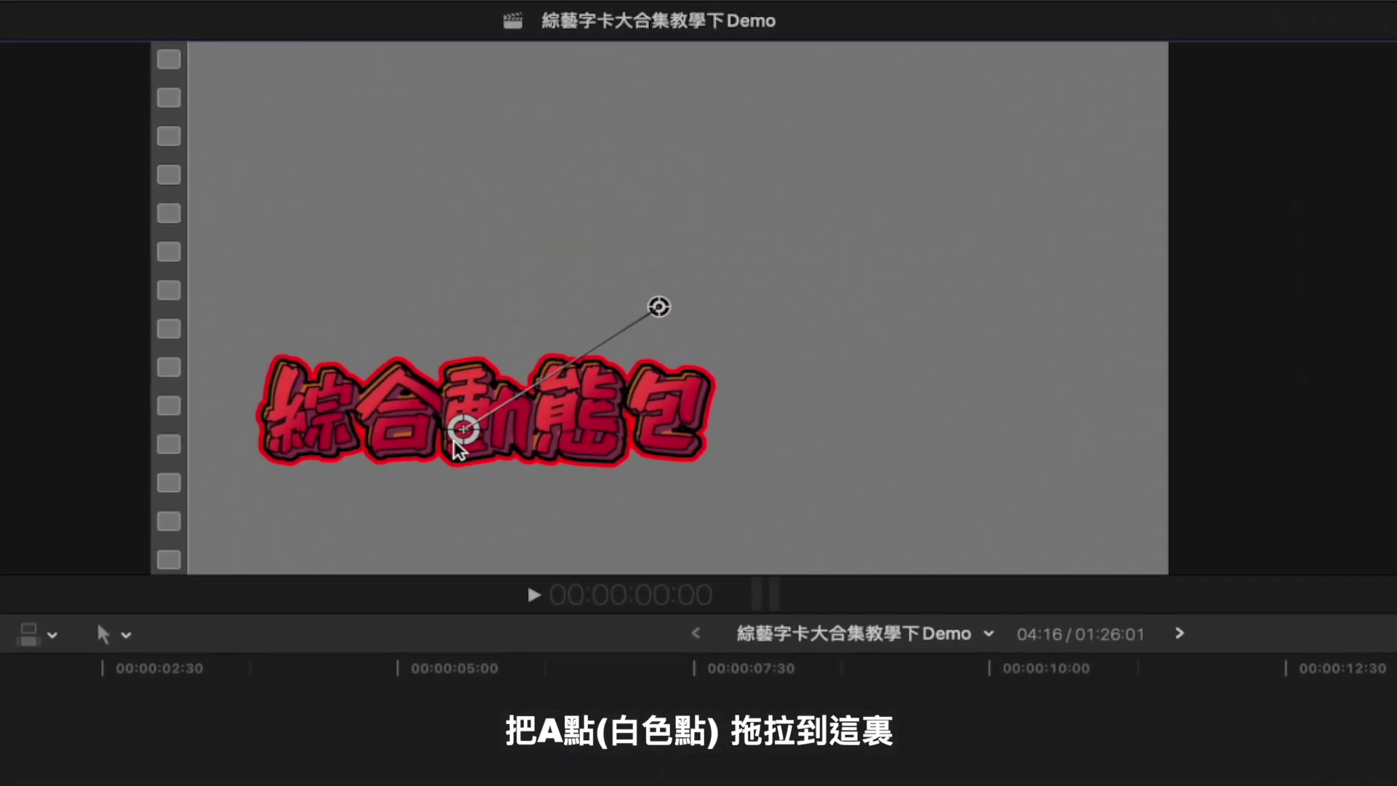
{"action": "left_click_drag", "start_coordinate": [660, 308], "coordinate": [901, 174]}
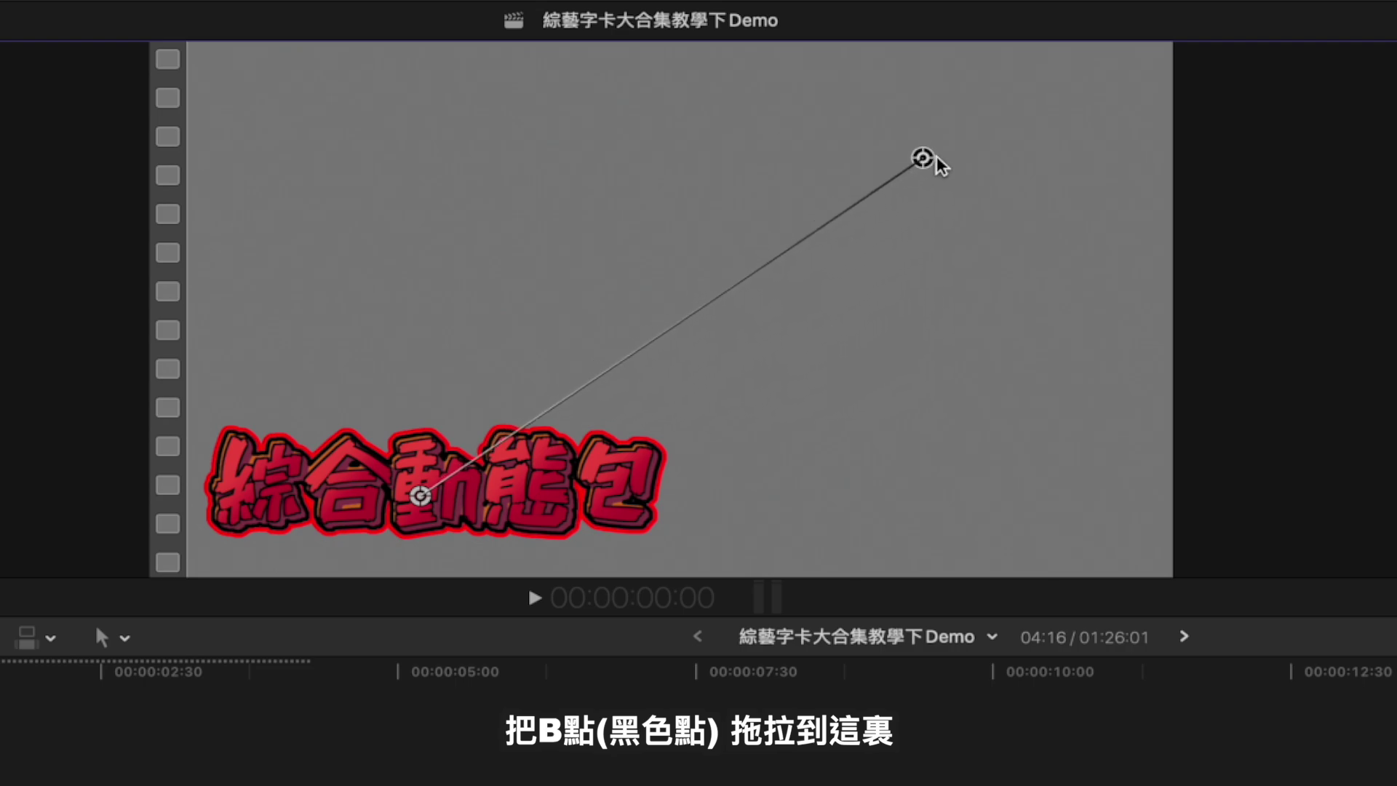
{"action": "key", "text": "space"}
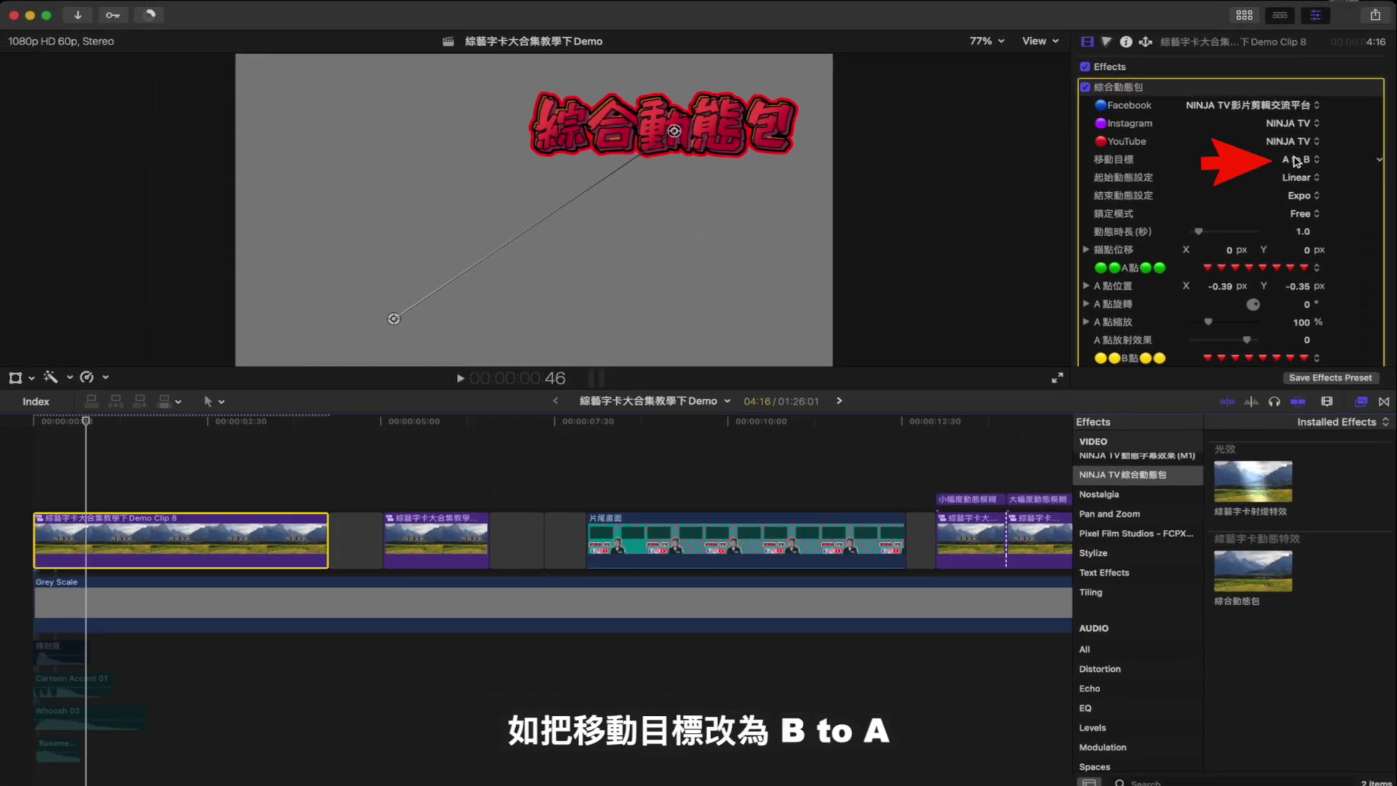
Step: Preview 移動目標 set to B to A, then switch it back to A to B
{"action": "left_click", "coordinate": [1299, 159]}
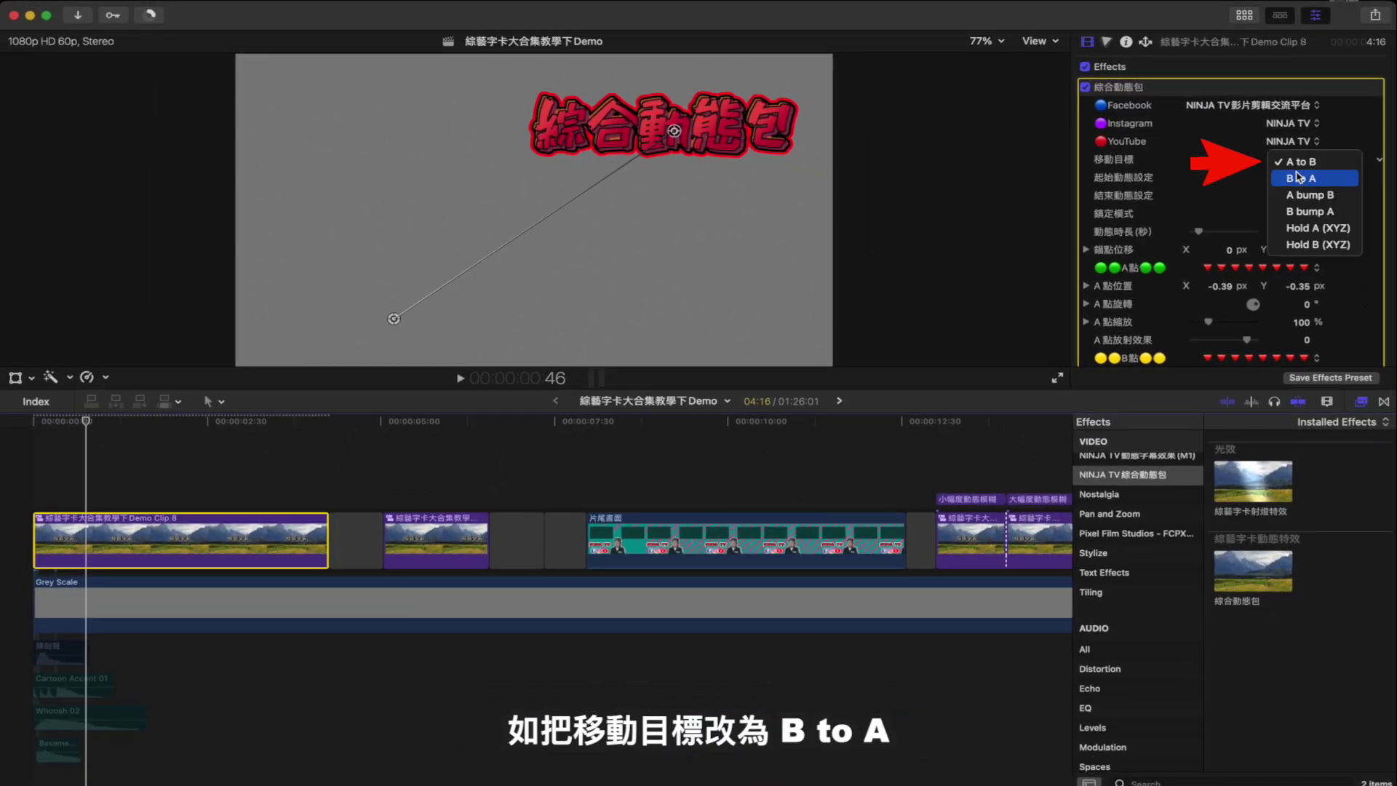
{"action": "left_click", "coordinate": [1299, 177]}
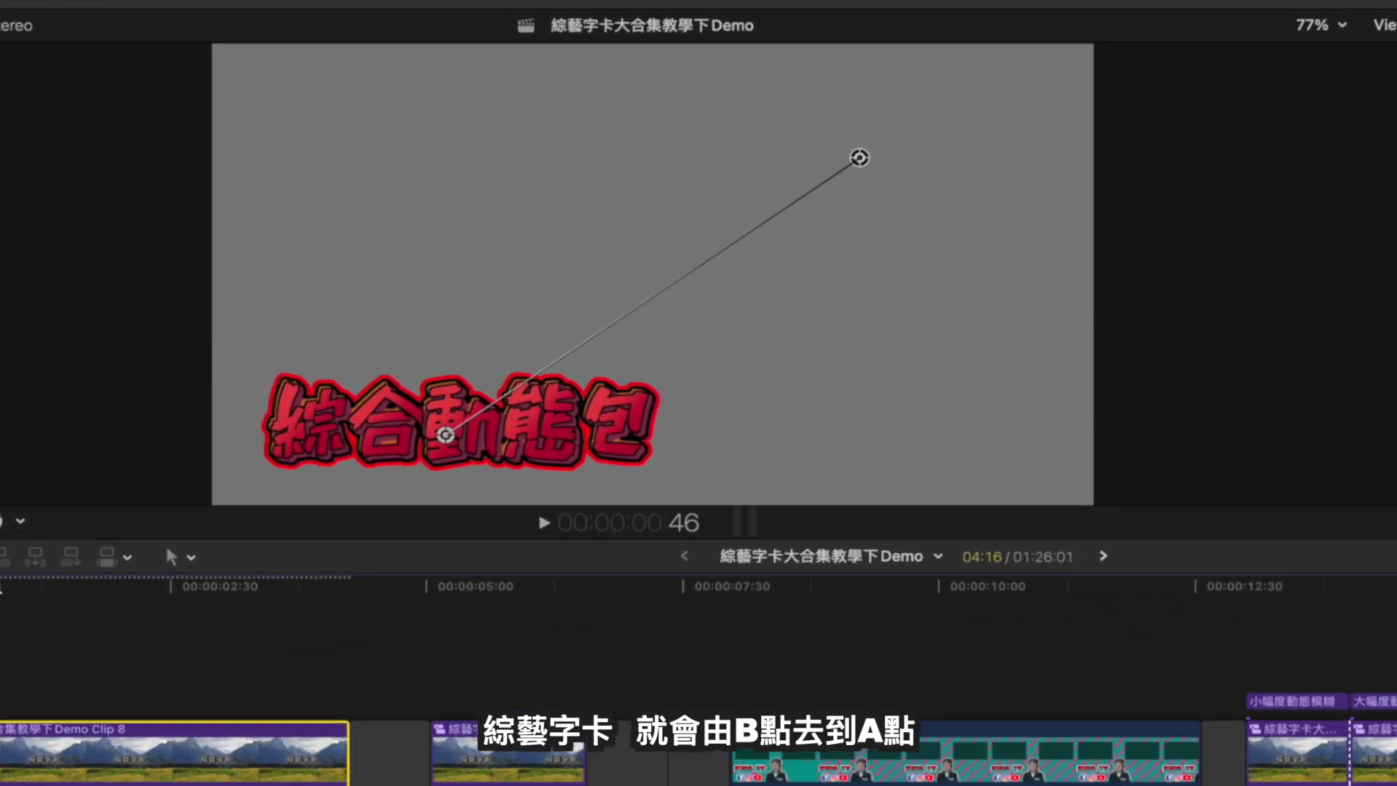
{"action": "key", "text": "Home"}
{"action": "key", "text": "space"}
{"action": "key", "text": "space"}
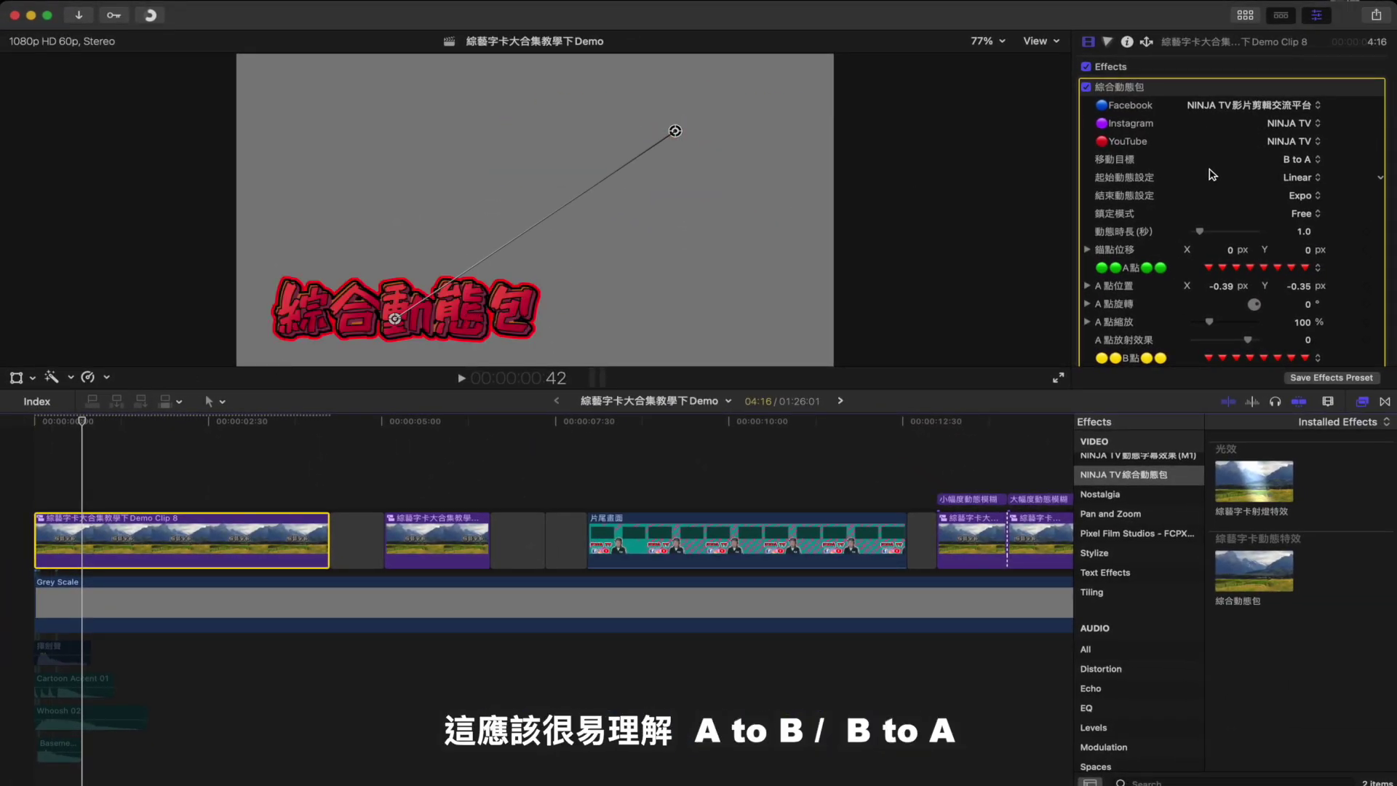
{"action": "left_click", "coordinate": [1317, 162]}
{"action": "left_click", "coordinate": [1316, 148]}
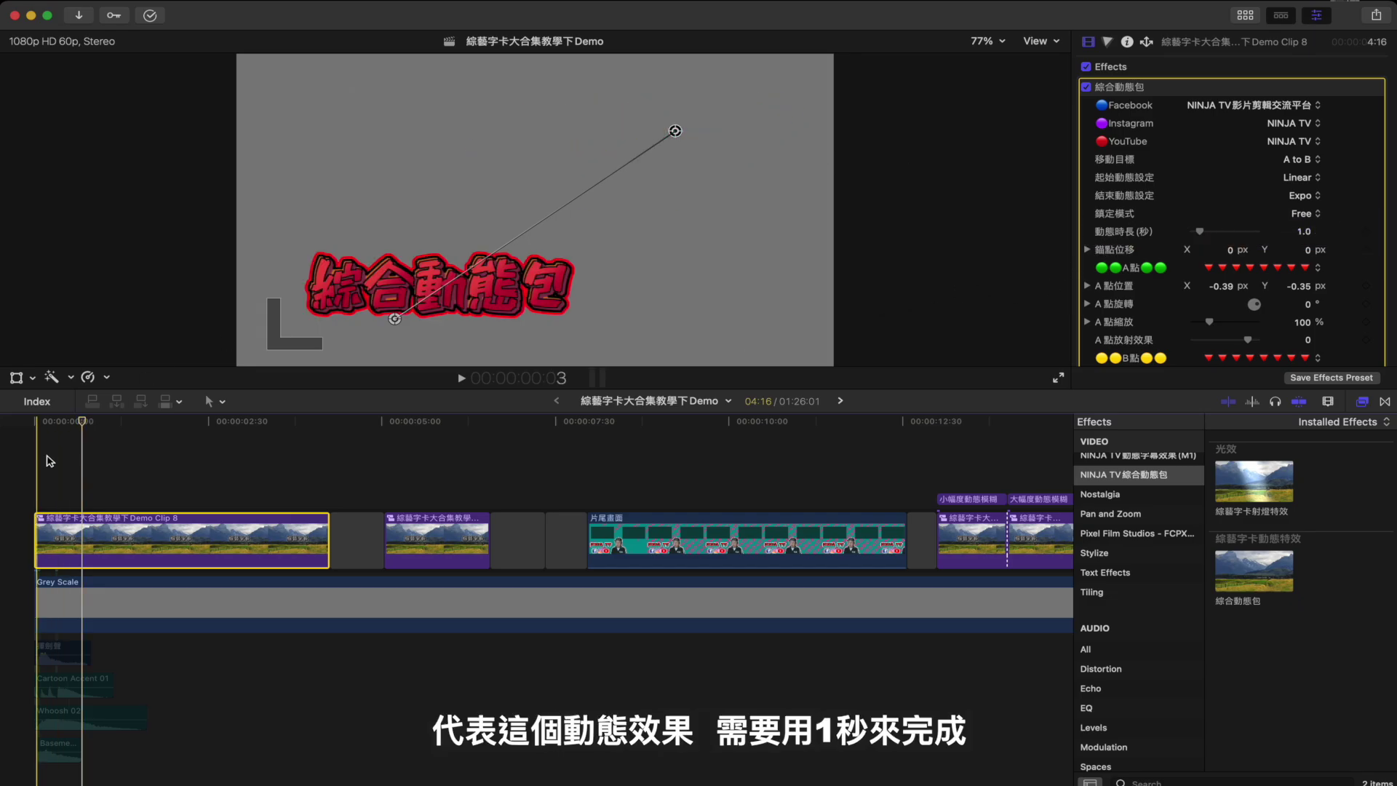
Step: Set 動態時長 to 0.5 seconds and preview the faster title move from the start
{"action": "left_click", "coordinate": [1305, 232]}
{"action": "type", "text": "0.5"}
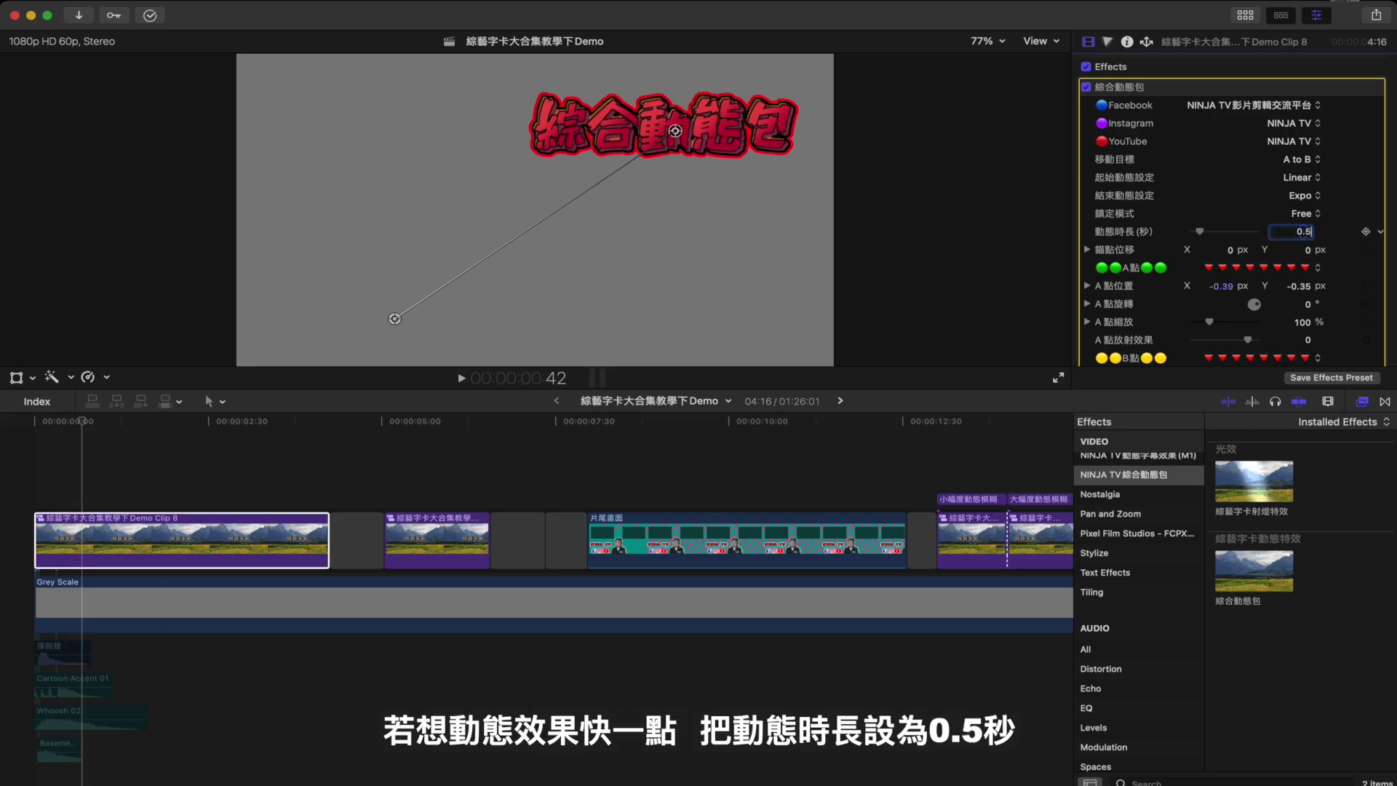
{"action": "key", "text": "Return"}
{"action": "key", "text": "Home"}
{"action": "key", "text": "space"}
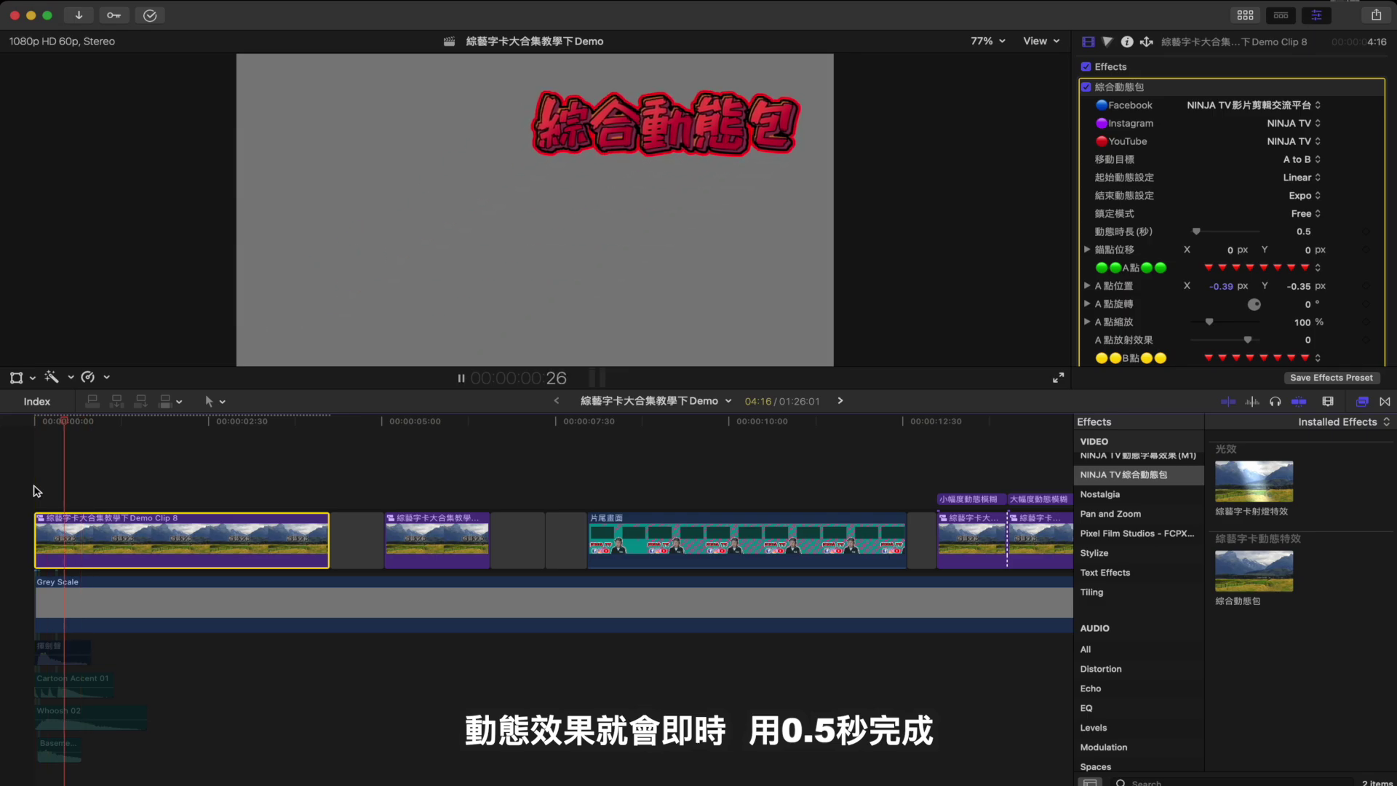
{"action": "key", "text": "space"}
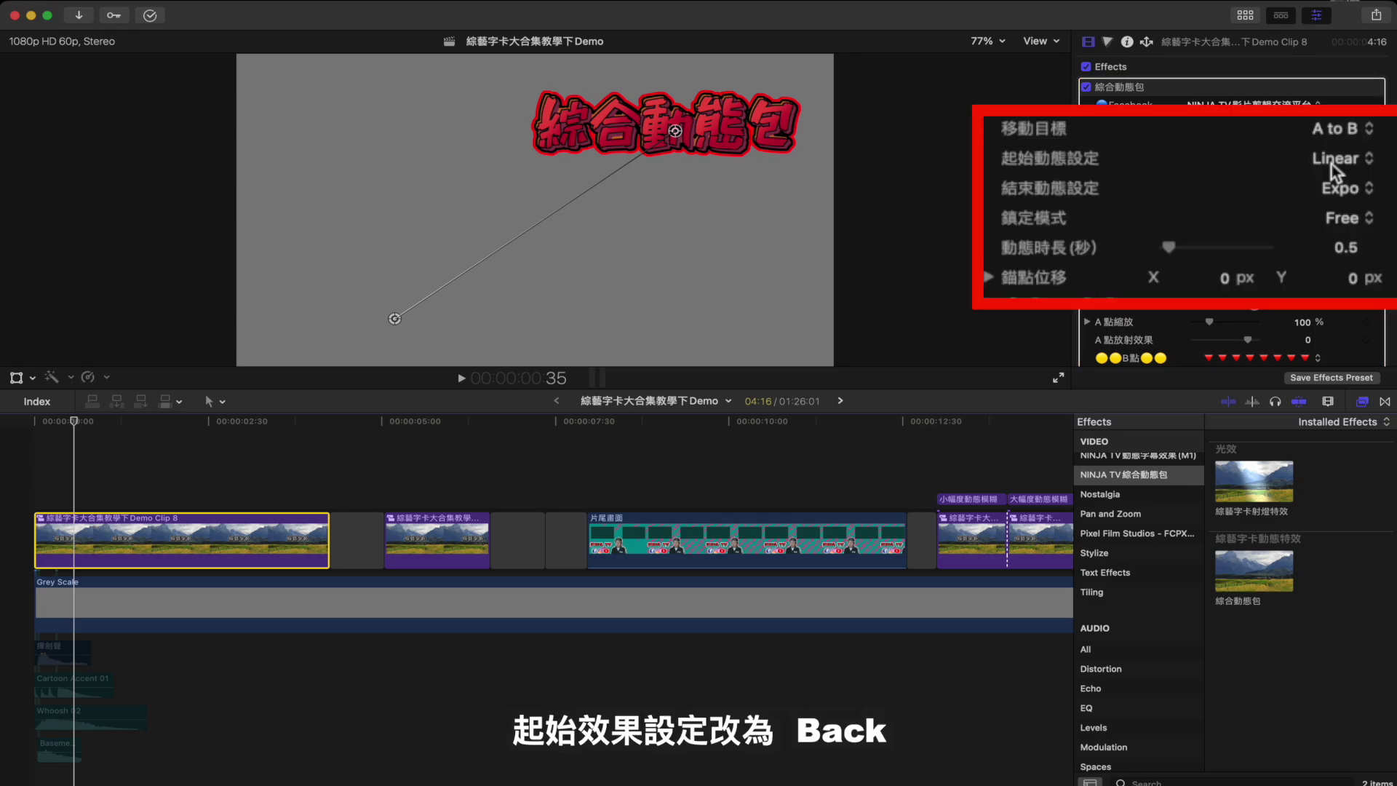
Step: Set 起始動態設定 to Back and 動態時長 to 1, then preview from the start
{"action": "left_click", "coordinate": [1330, 163]}
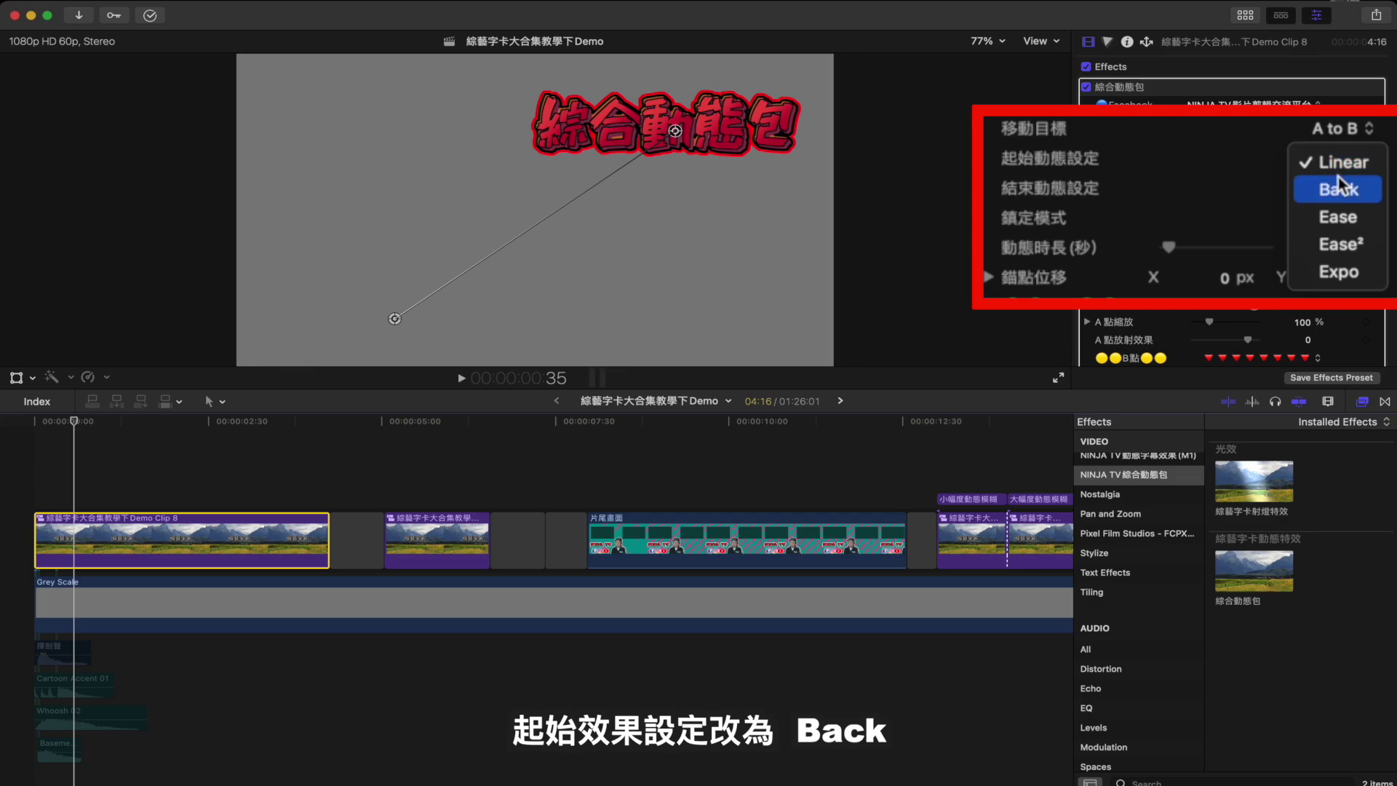
{"action": "left_click", "coordinate": [1339, 178]}
{"action": "left_click", "coordinate": [1346, 251]}
{"action": "type", "text": "1"}
{"action": "key", "text": "Return"}
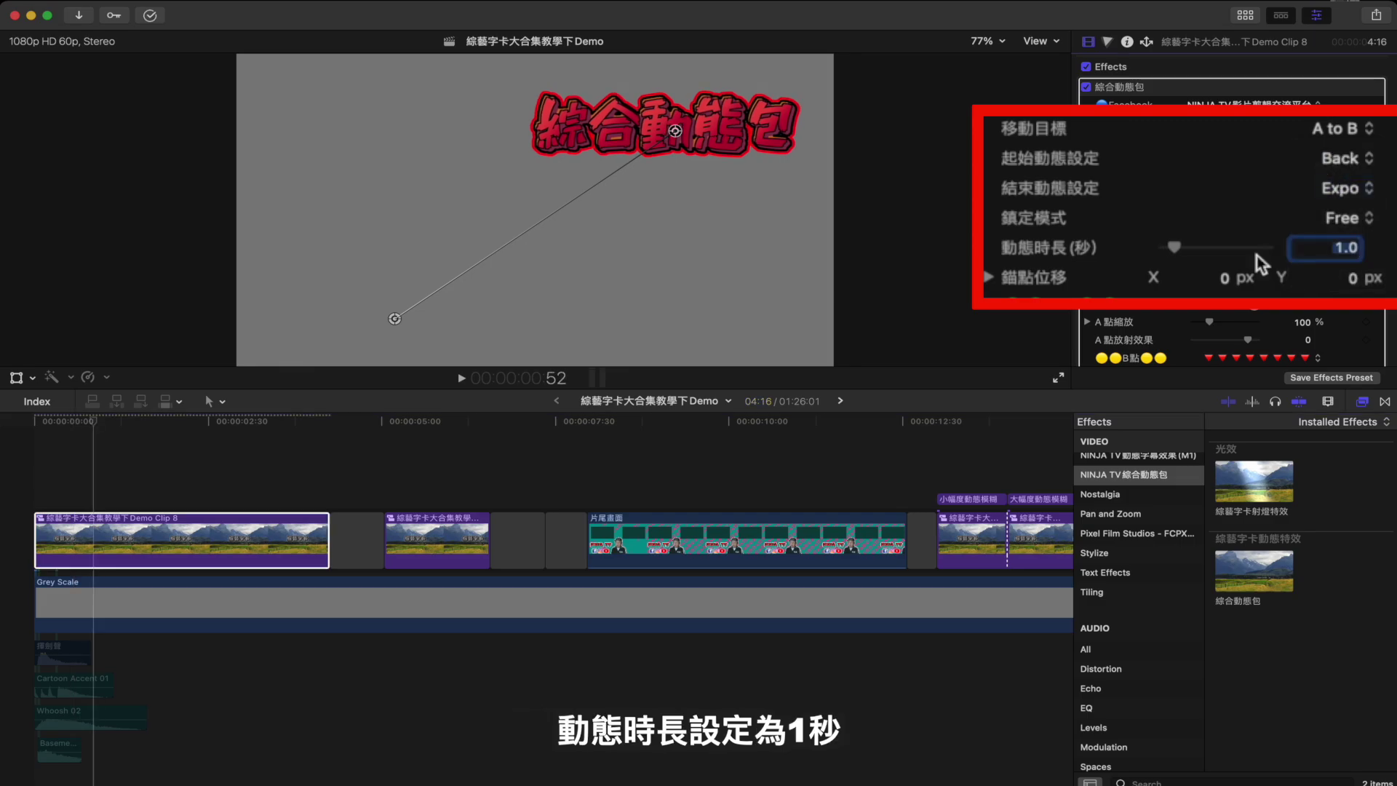
{"action": "left_click", "coordinate": [14, 466]}
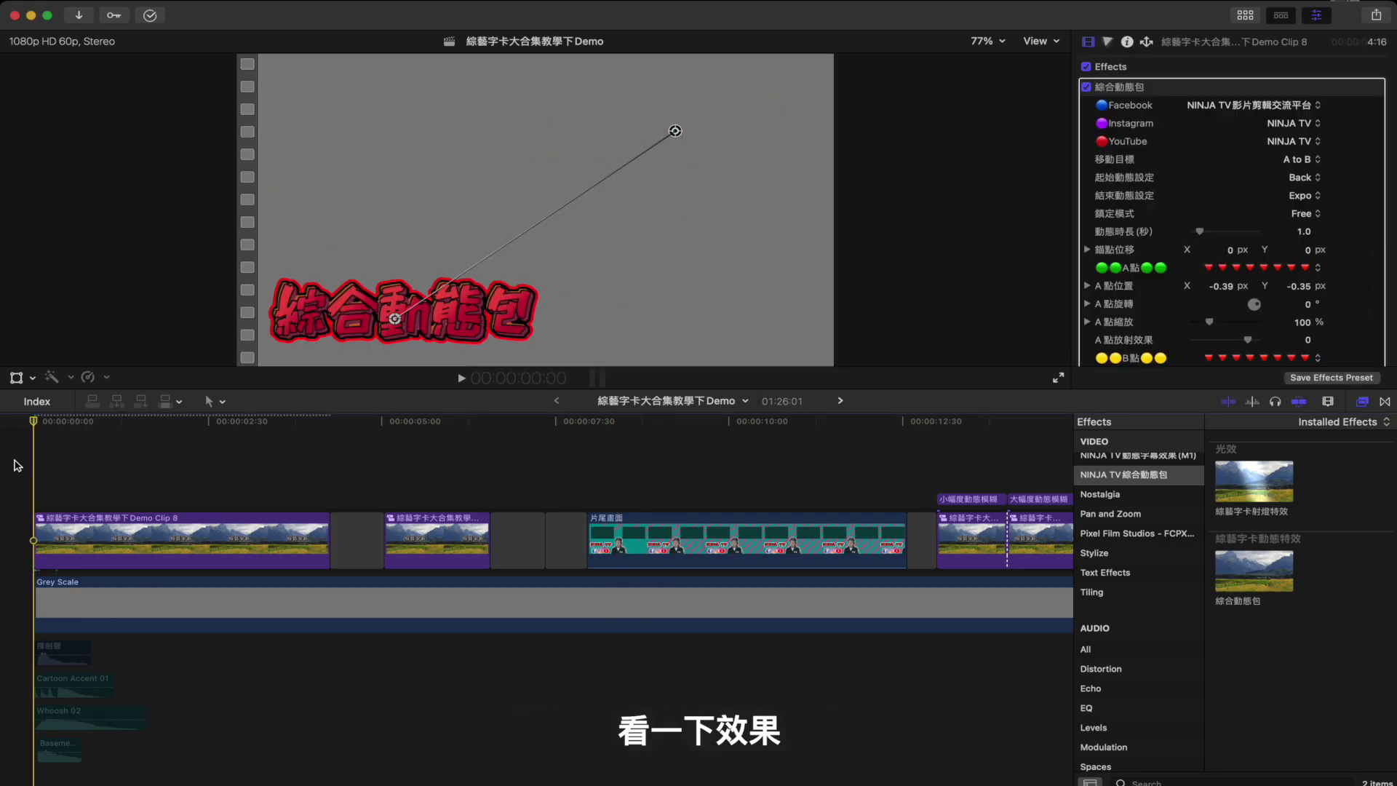
{"action": "key", "text": "space"}
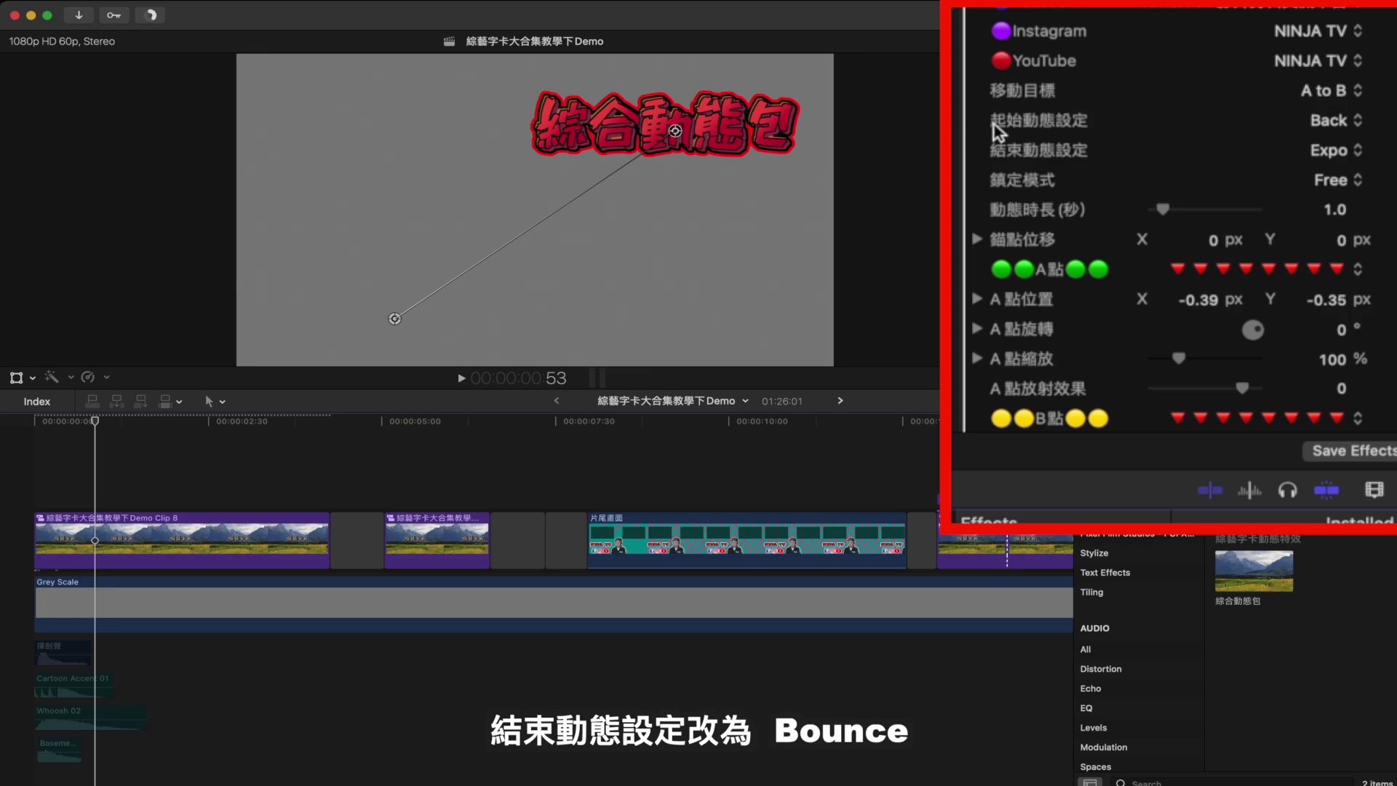
Step: Set 結束動態設定 to Bounce and preview the animation
{"action": "left_click", "coordinate": [1378, 162]}
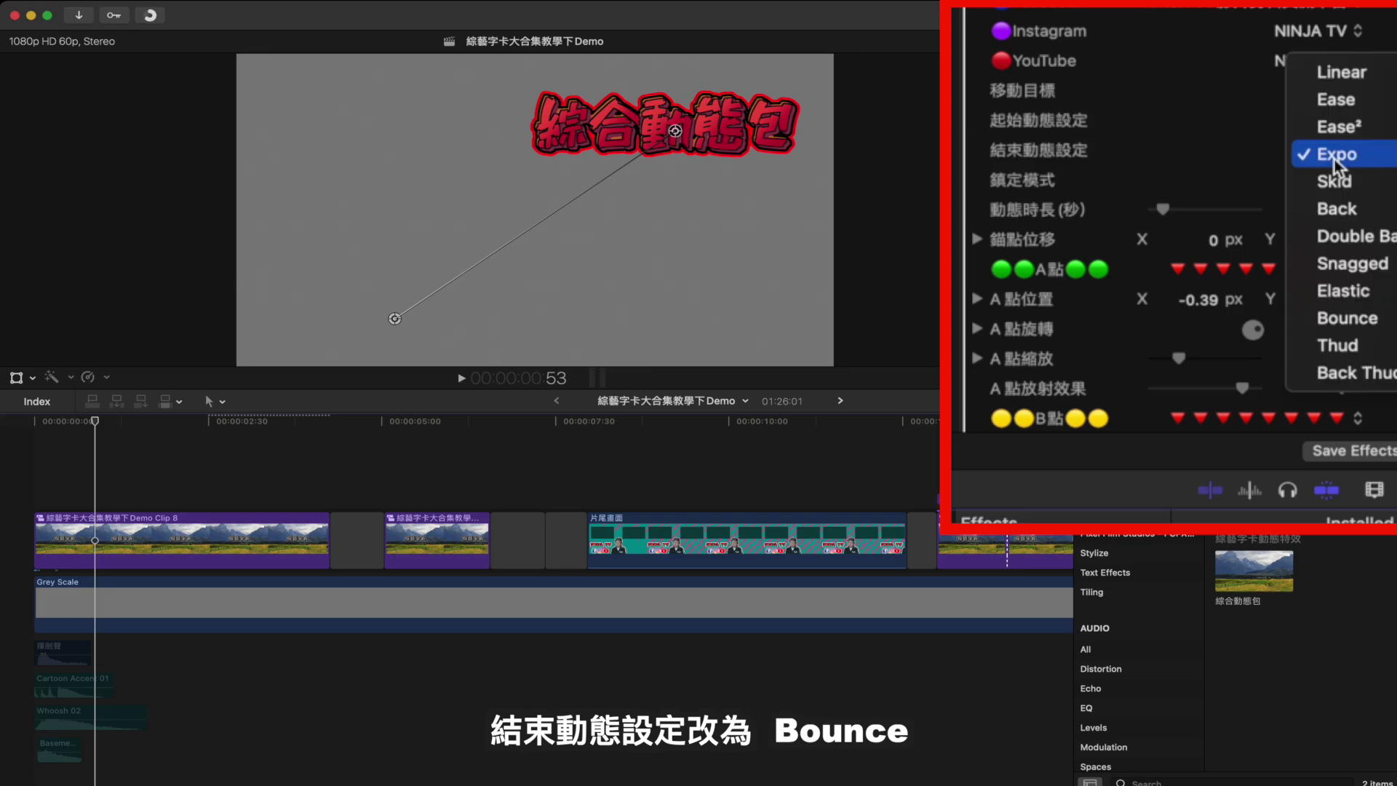
{"action": "left_click", "coordinate": [1347, 315]}
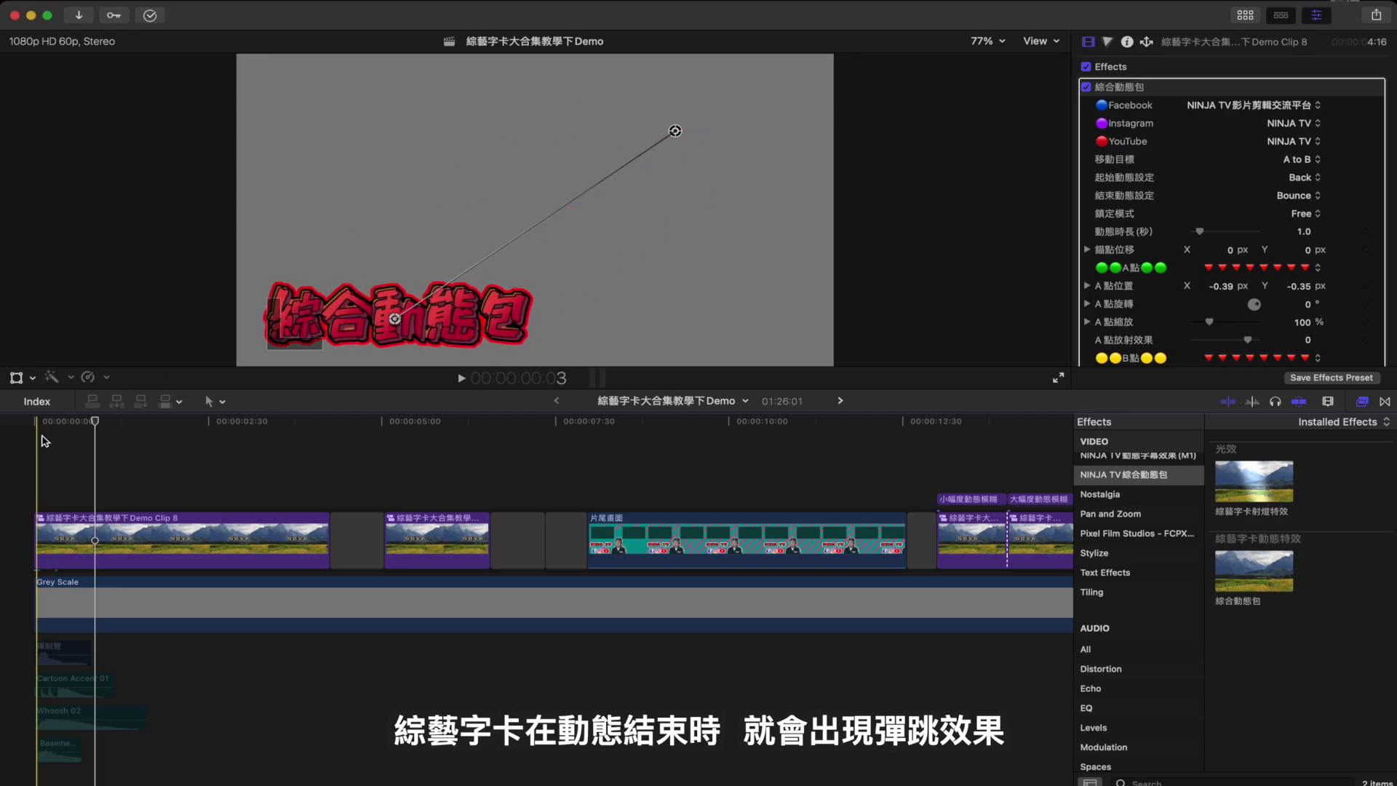
{"action": "key", "text": "space"}
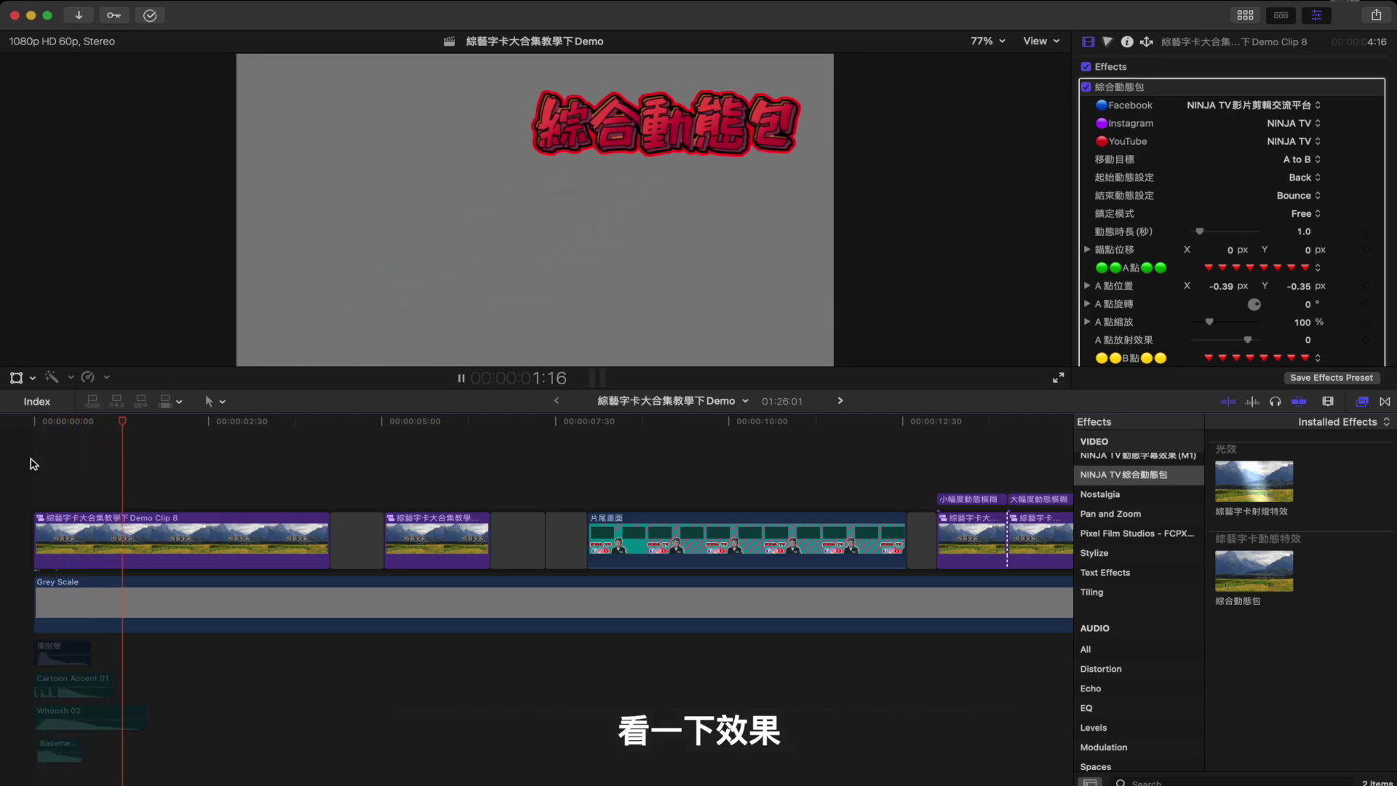
{"action": "key", "text": "space"}
{"action": "left_click_drag", "start_coordinate": [124, 423], "coordinate": [28, 430]}
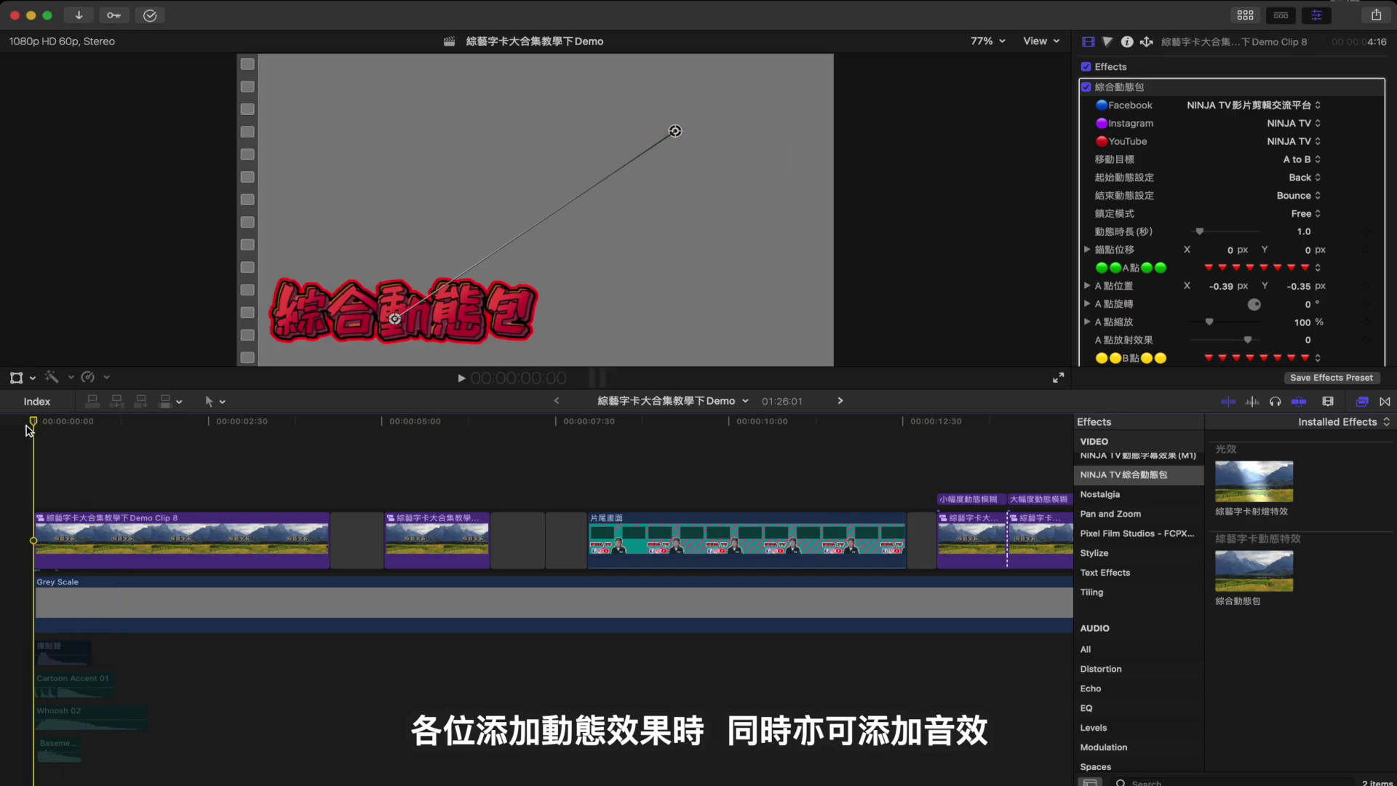
{"action": "left_click", "coordinate": [53, 686]}
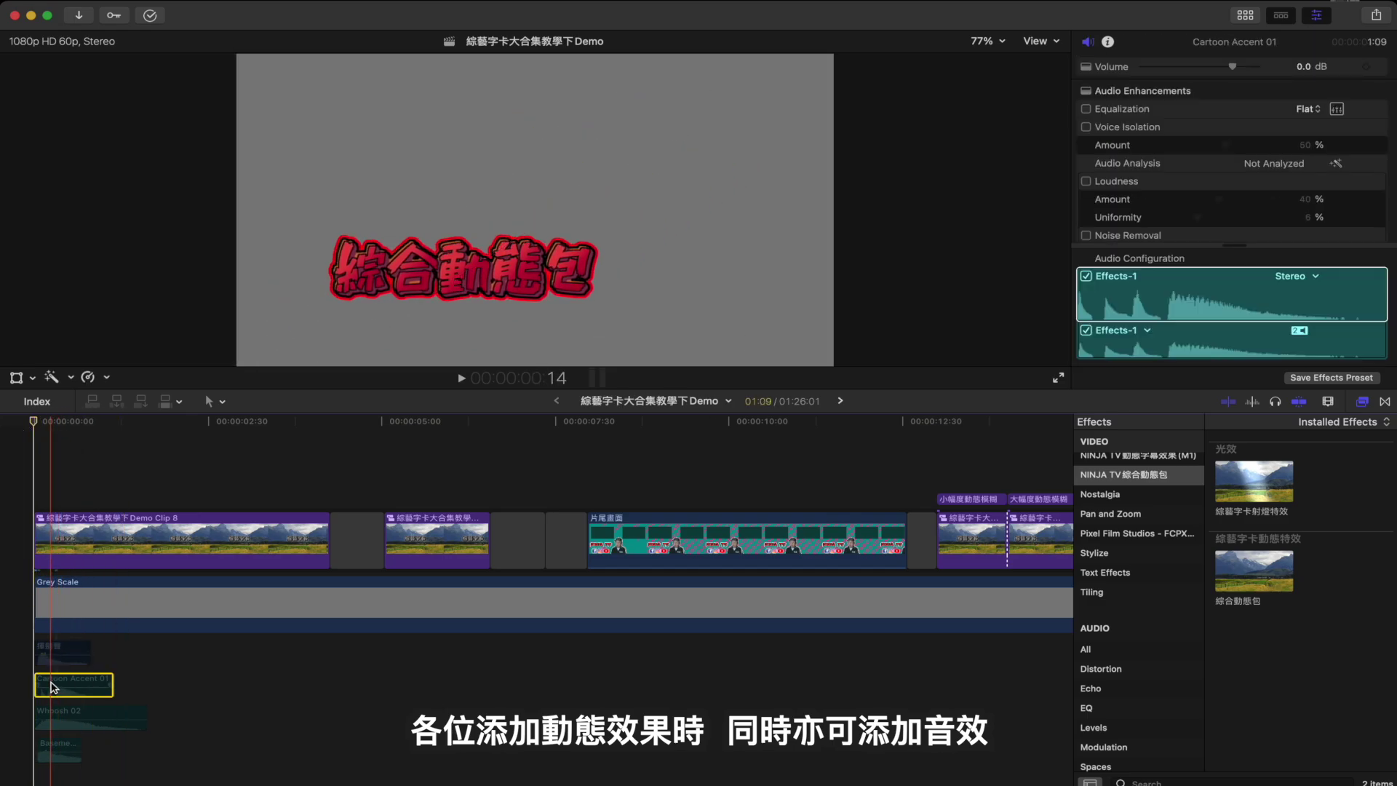
{"action": "key", "text": "space"}
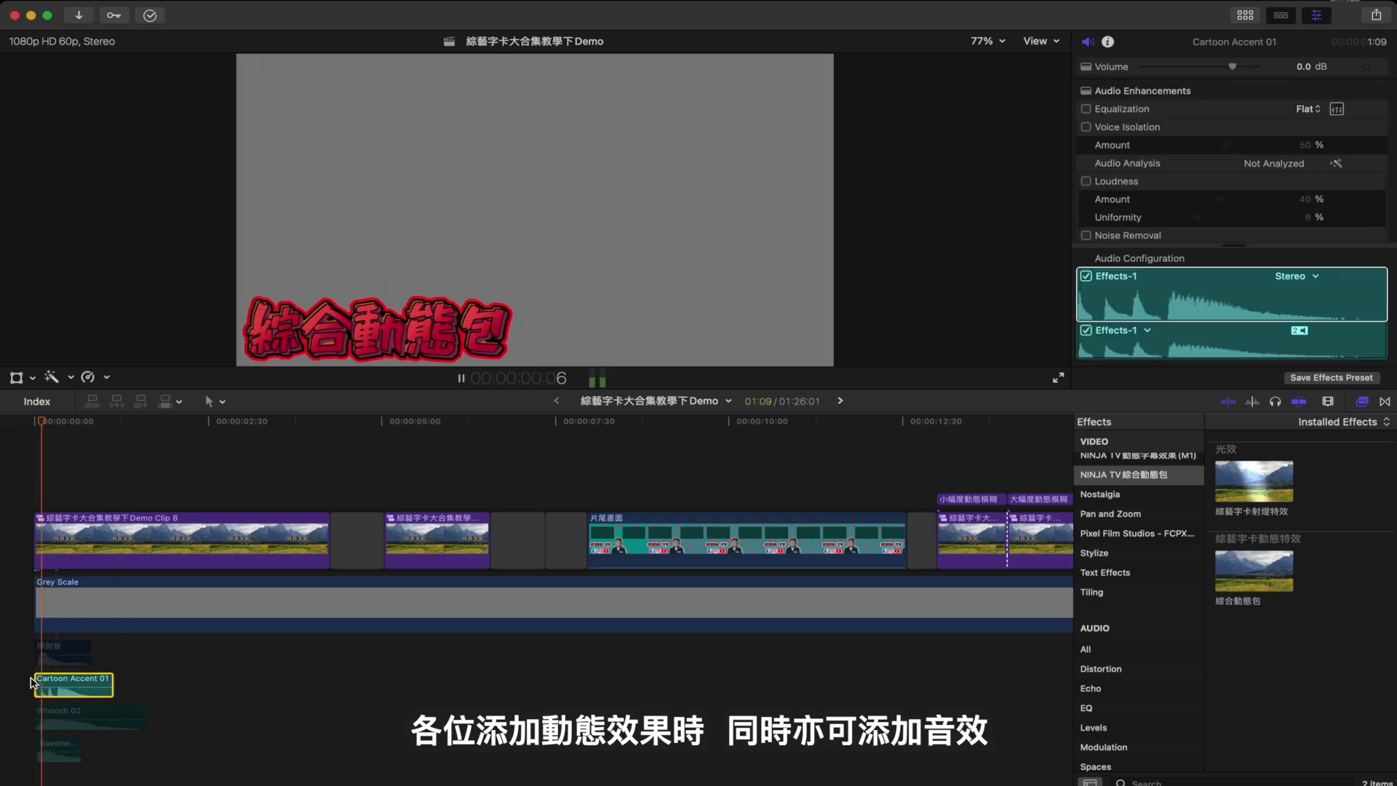
{"action": "left_click", "coordinate": [30, 682]}
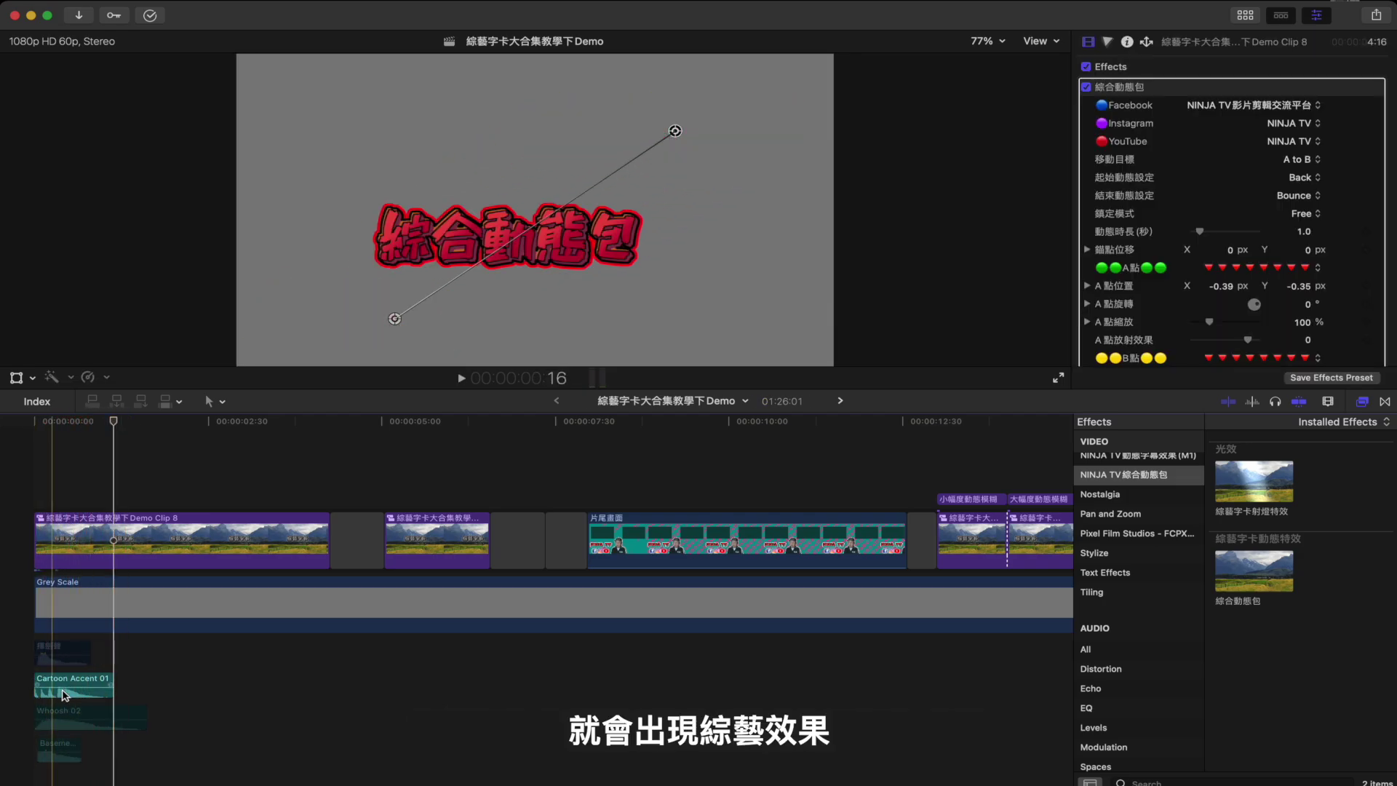
{"action": "left_click", "coordinate": [84, 680]}
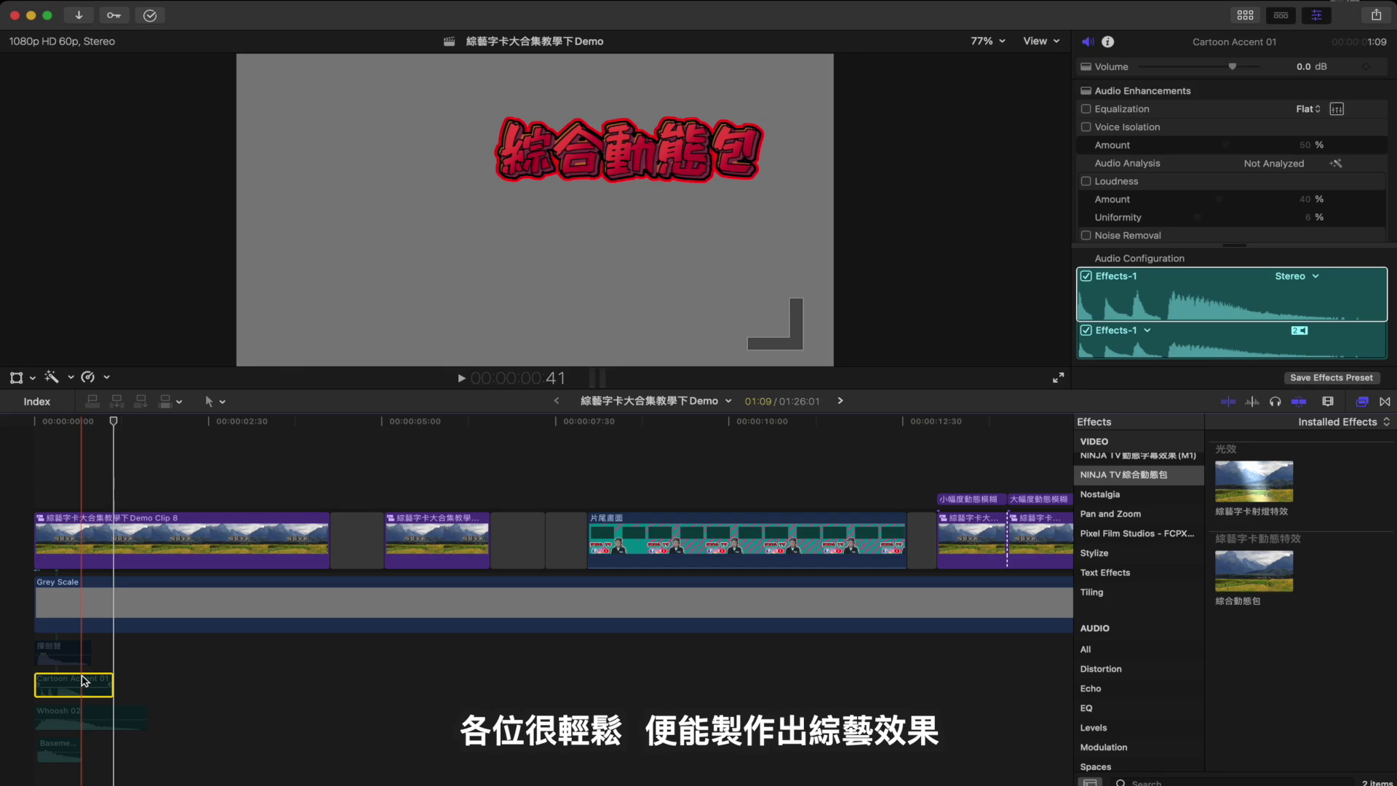
{"action": "left_click", "coordinate": [69, 659]}
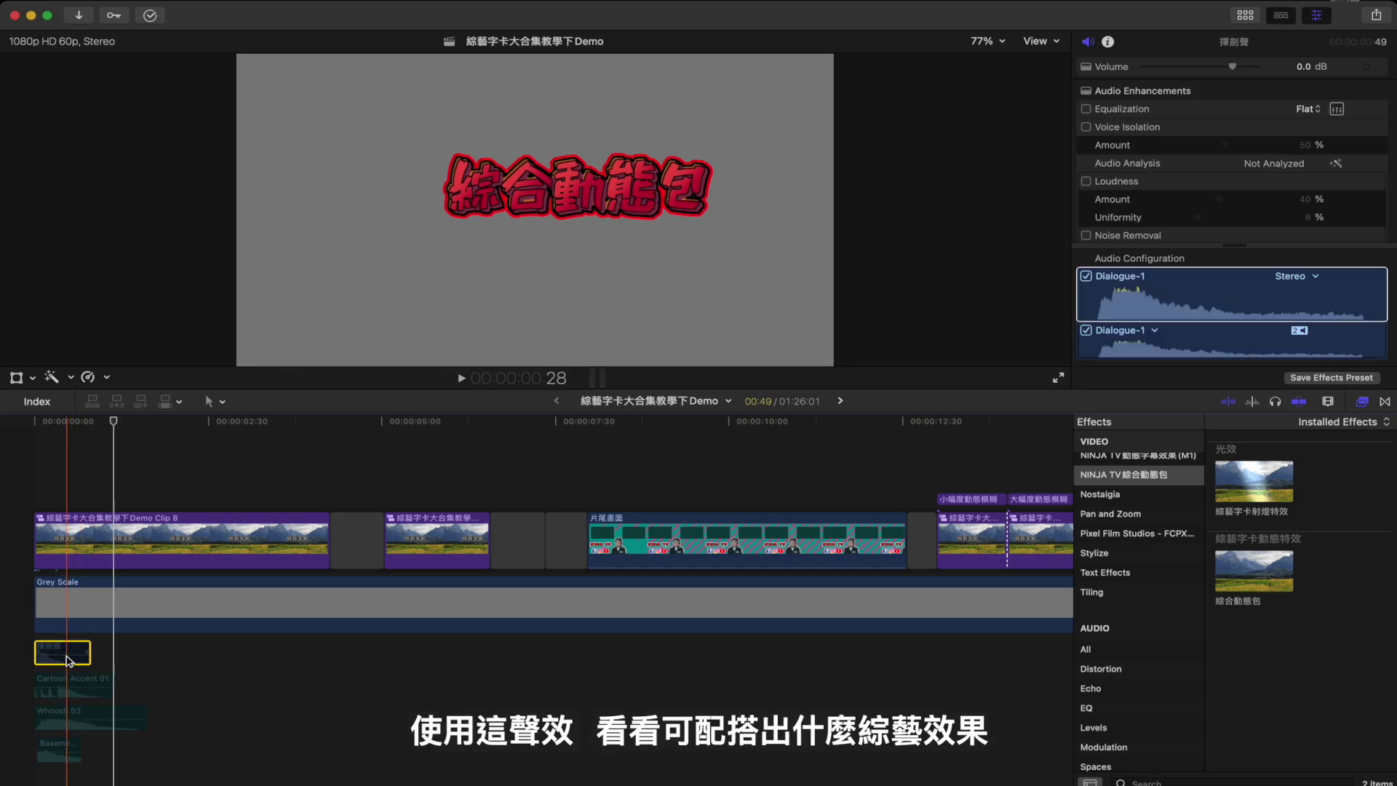
{"action": "key", "text": "space"}
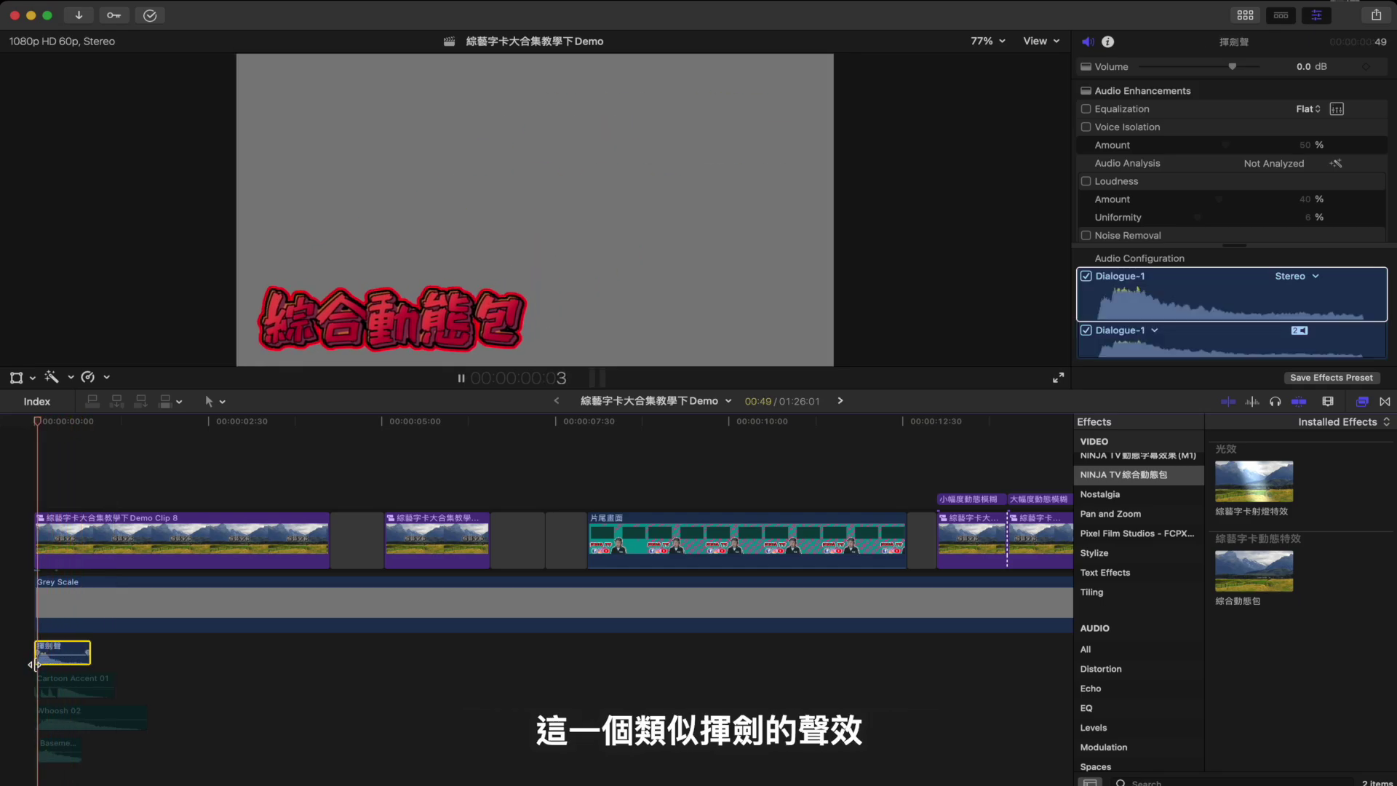
{"action": "left_click", "coordinate": [28, 523]}
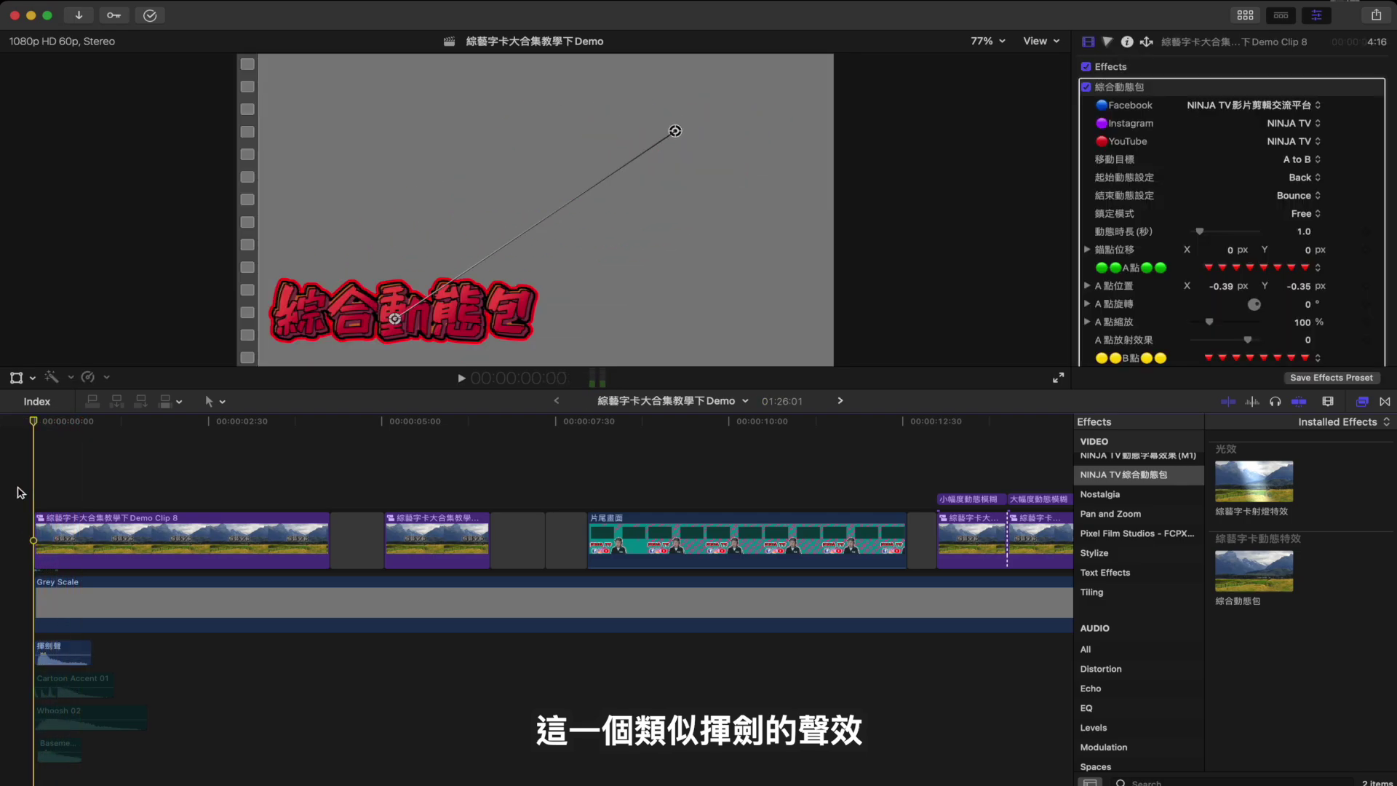
Step: Select Demo Clip 8 and enter 0 for point A's X and Y position
{"action": "left_click", "coordinate": [78, 546]}
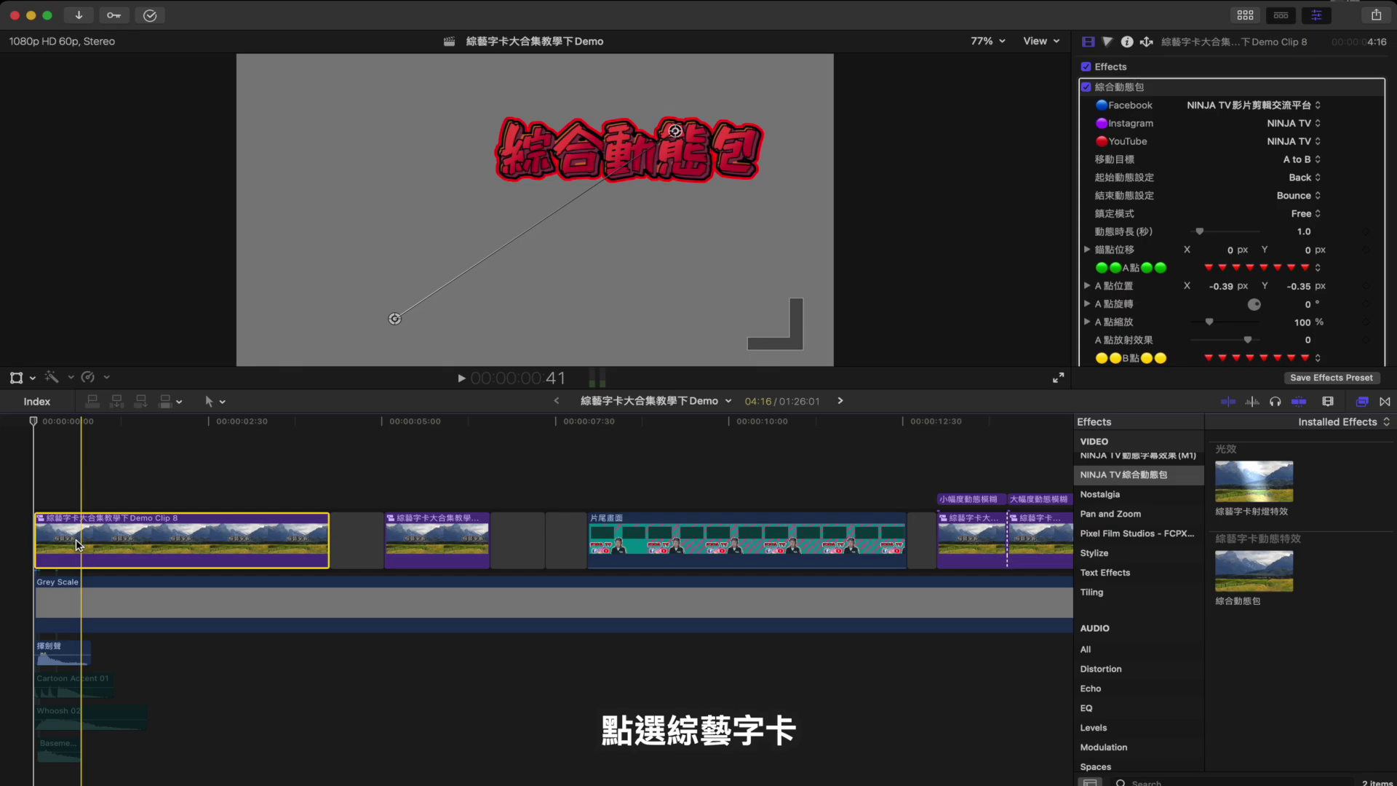
{"action": "scroll", "coordinate": [1201, 234], "scroll_direction": "down", "scroll_amount": 3}
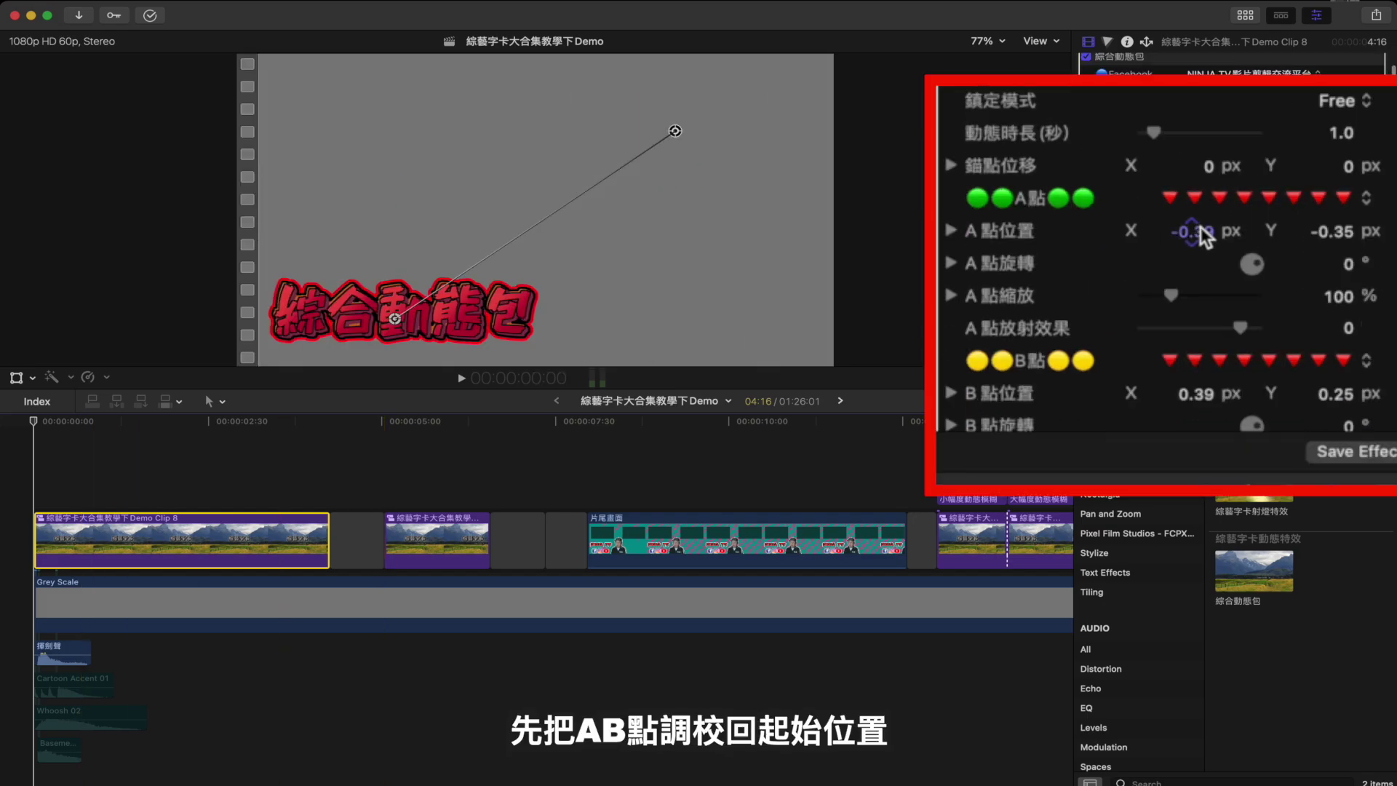
{"action": "left_click", "coordinate": [1227, 232]}
{"action": "type", "text": "0"}
{"action": "key", "text": "Return"}
{"action": "left_click", "coordinate": [1331, 232]}
{"action": "type", "text": "0"}
{"action": "key", "text": "Return"}
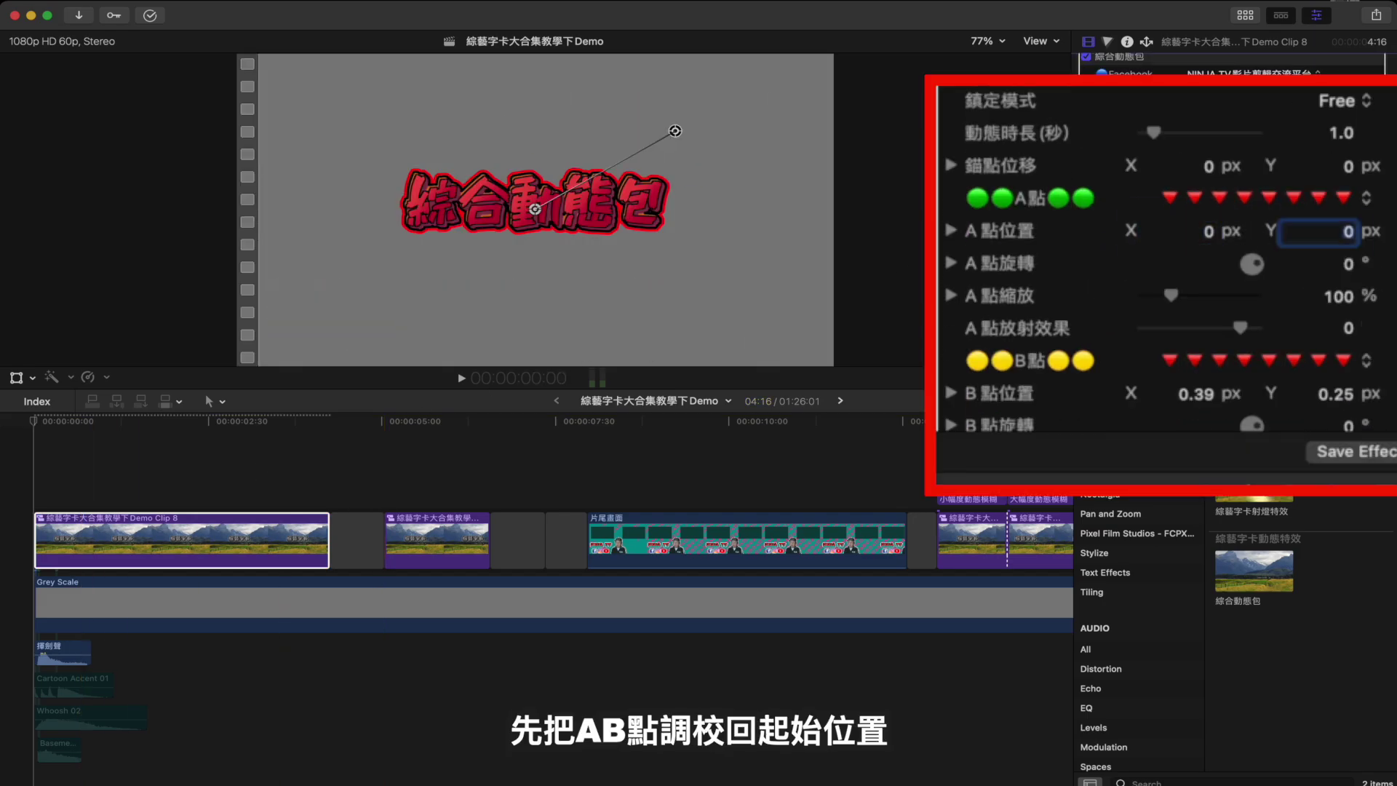
{"action": "left_click_drag", "start_coordinate": [1332, 232], "coordinate": [1319, 277]}
Step: Set point B's X and Y position to 0
{"action": "left_click", "coordinate": [1208, 394]}
{"action": "type", "text": "0"}
{"action": "key", "text": "Return"}
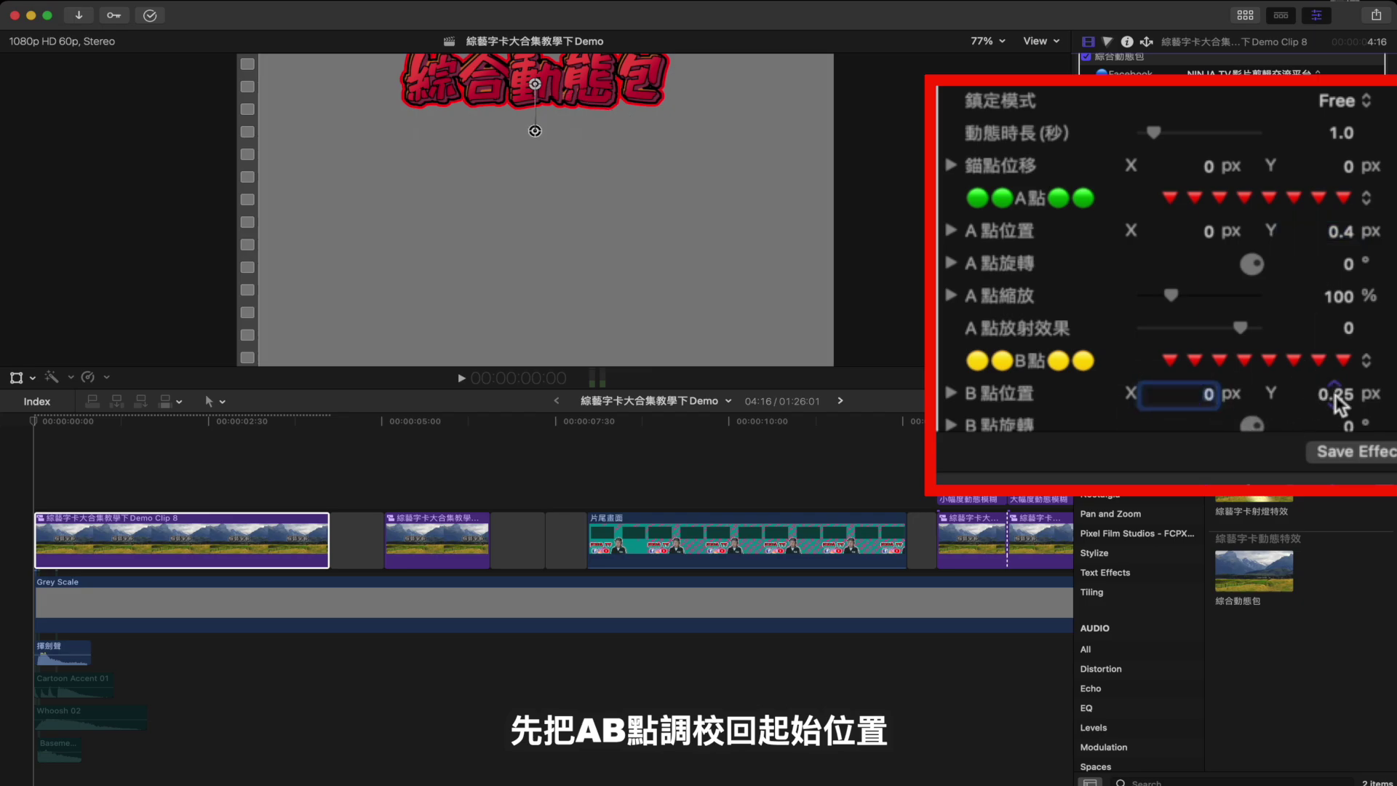
{"action": "left_click", "coordinate": [1338, 394]}
{"action": "type", "text": "0"}
{"action": "key", "text": "Return"}
Step: Reset point A's Y to 0, drag A點縮放 to 0%, and preview the grow animation
{"action": "left_click", "coordinate": [1346, 234]}
{"action": "type", "text": "0"}
{"action": "key", "text": "Return"}
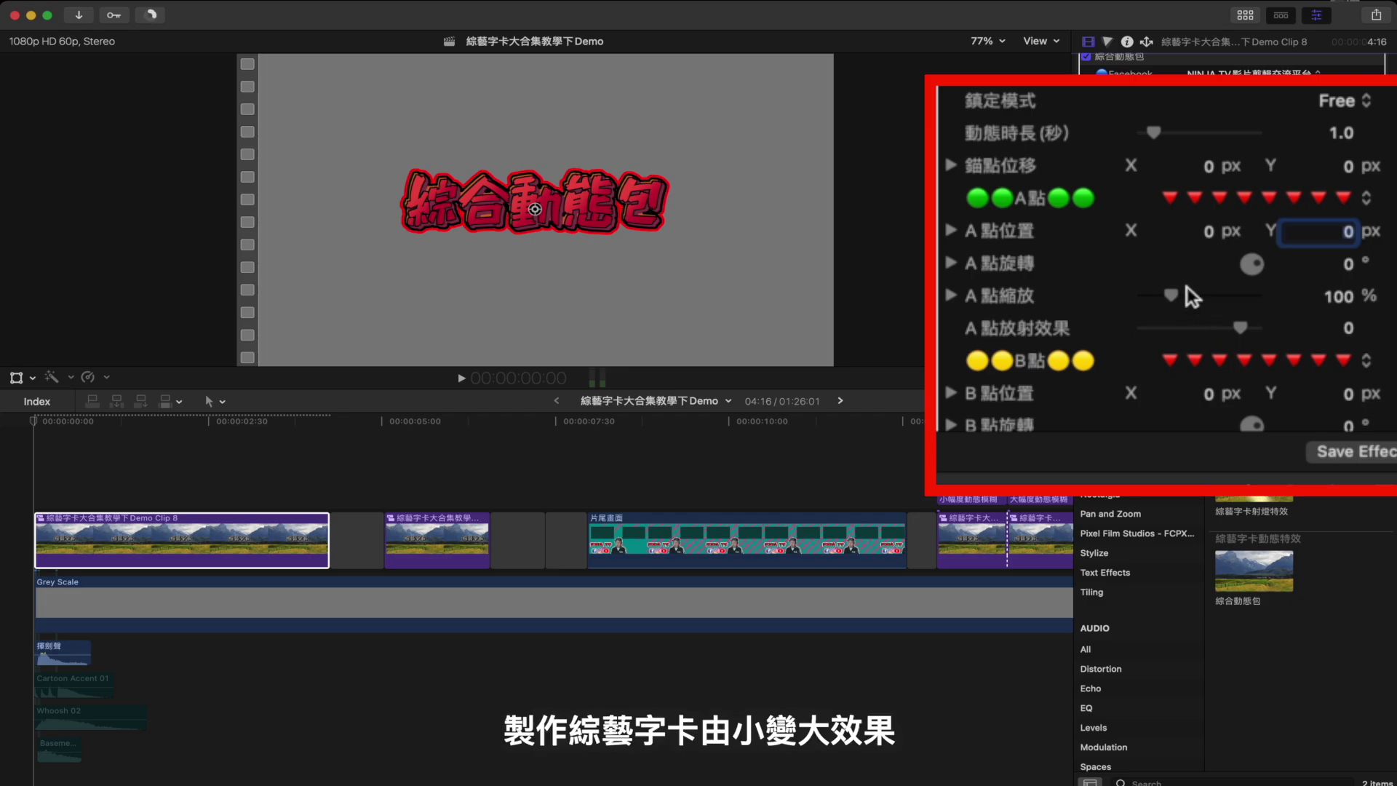
{"action": "left_click_drag", "start_coordinate": [1172, 299], "coordinate": [1091, 301]}
{"action": "key", "text": "space"}
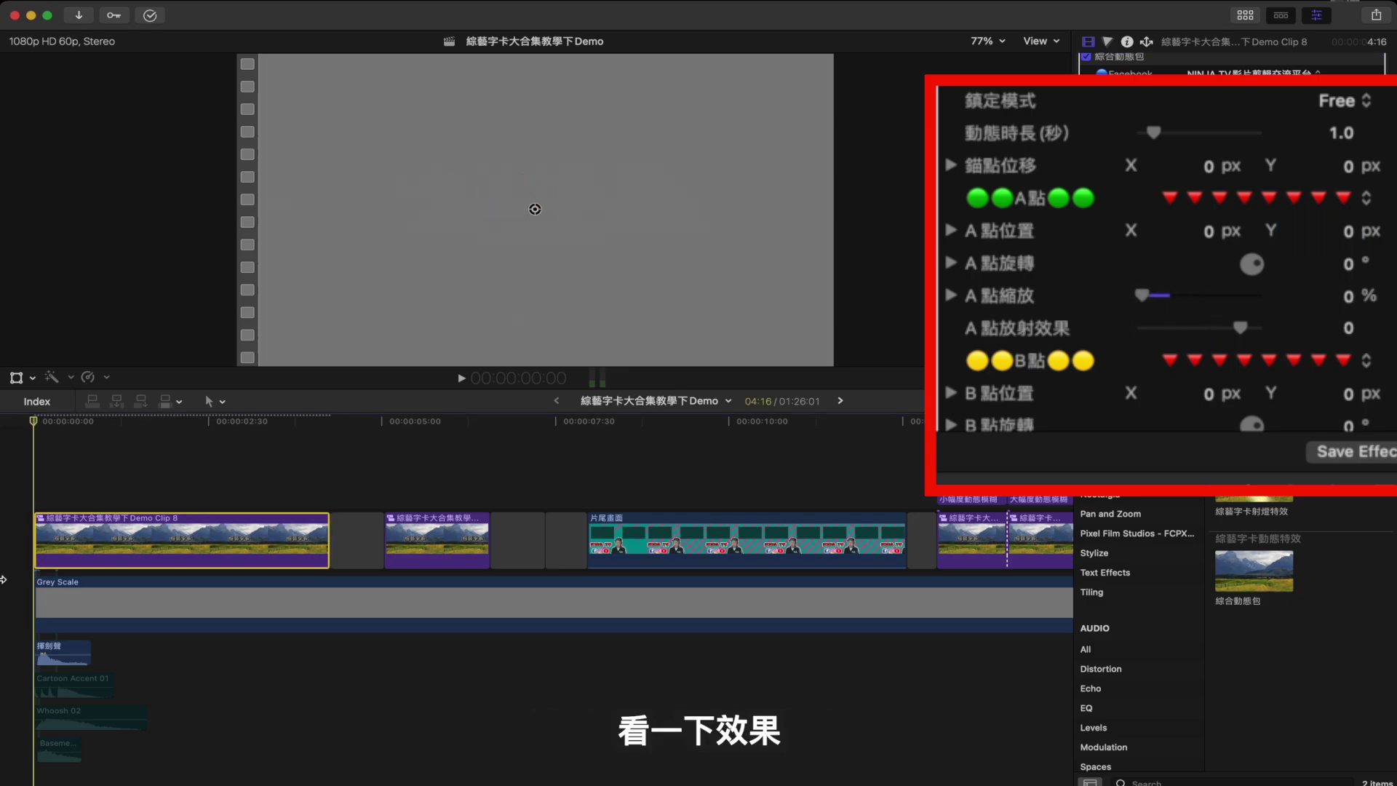
{"action": "key", "text": "space"}
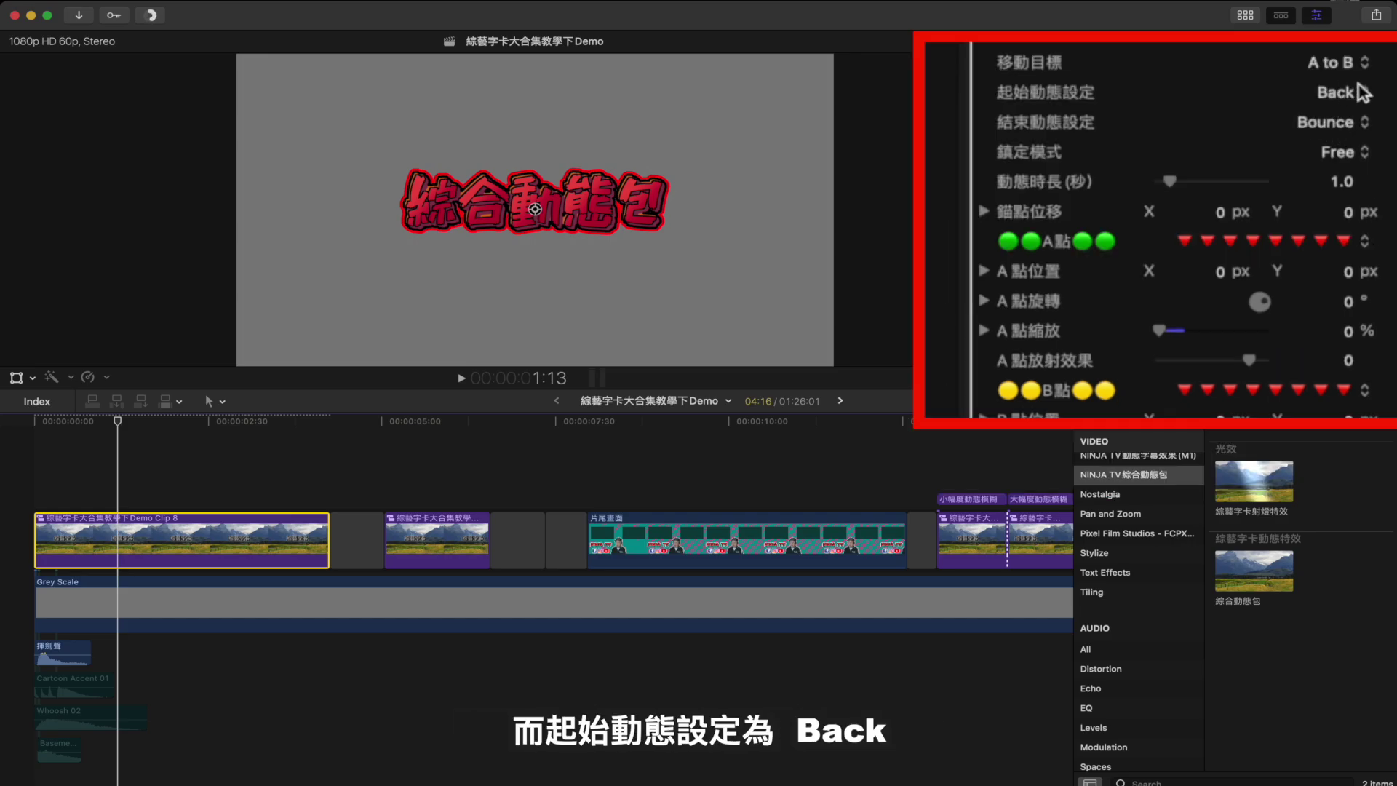
Step: Set 起始動態設定 to Linear and 結束動態設定 to Expo
{"action": "left_click", "coordinate": [1351, 95]}
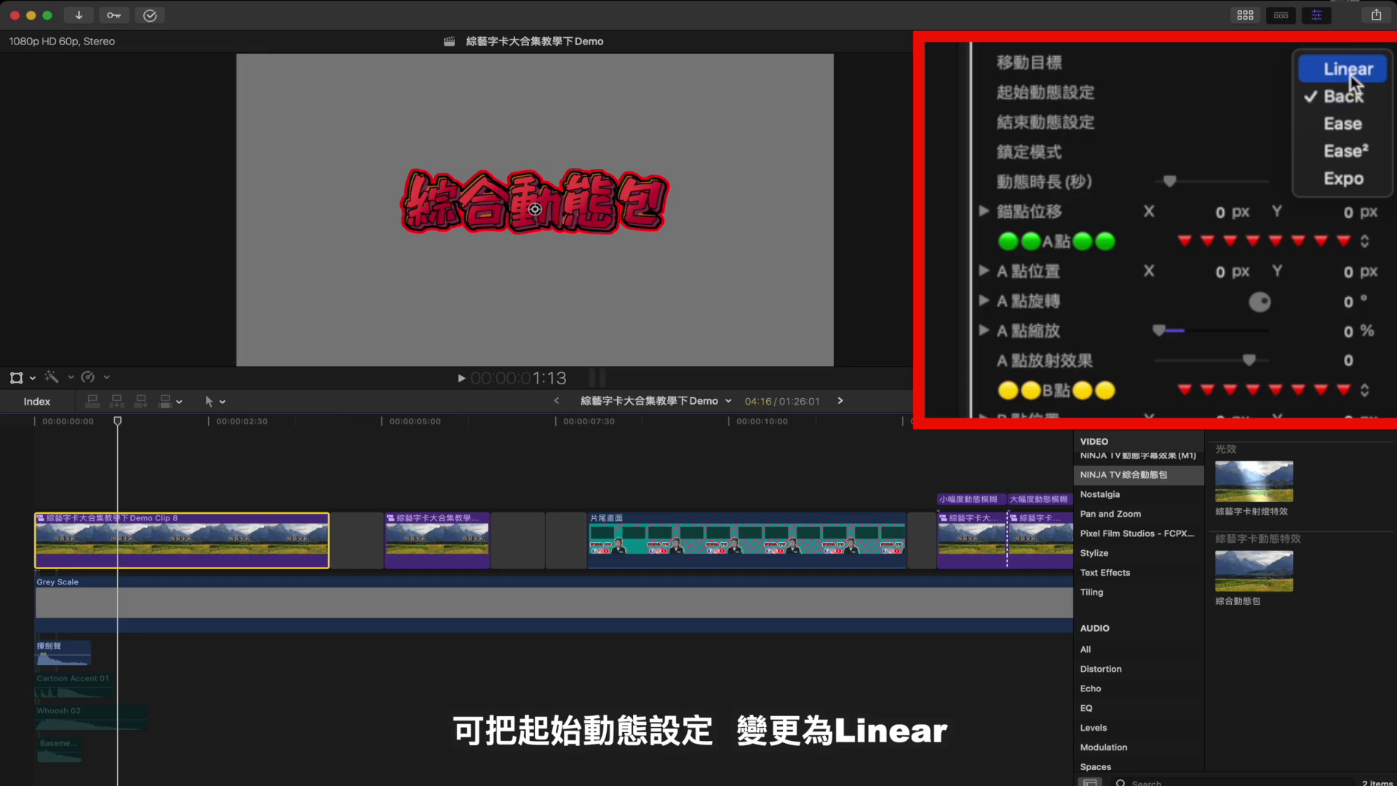
{"action": "left_click", "coordinate": [1350, 74]}
{"action": "left_click", "coordinate": [1333, 120]}
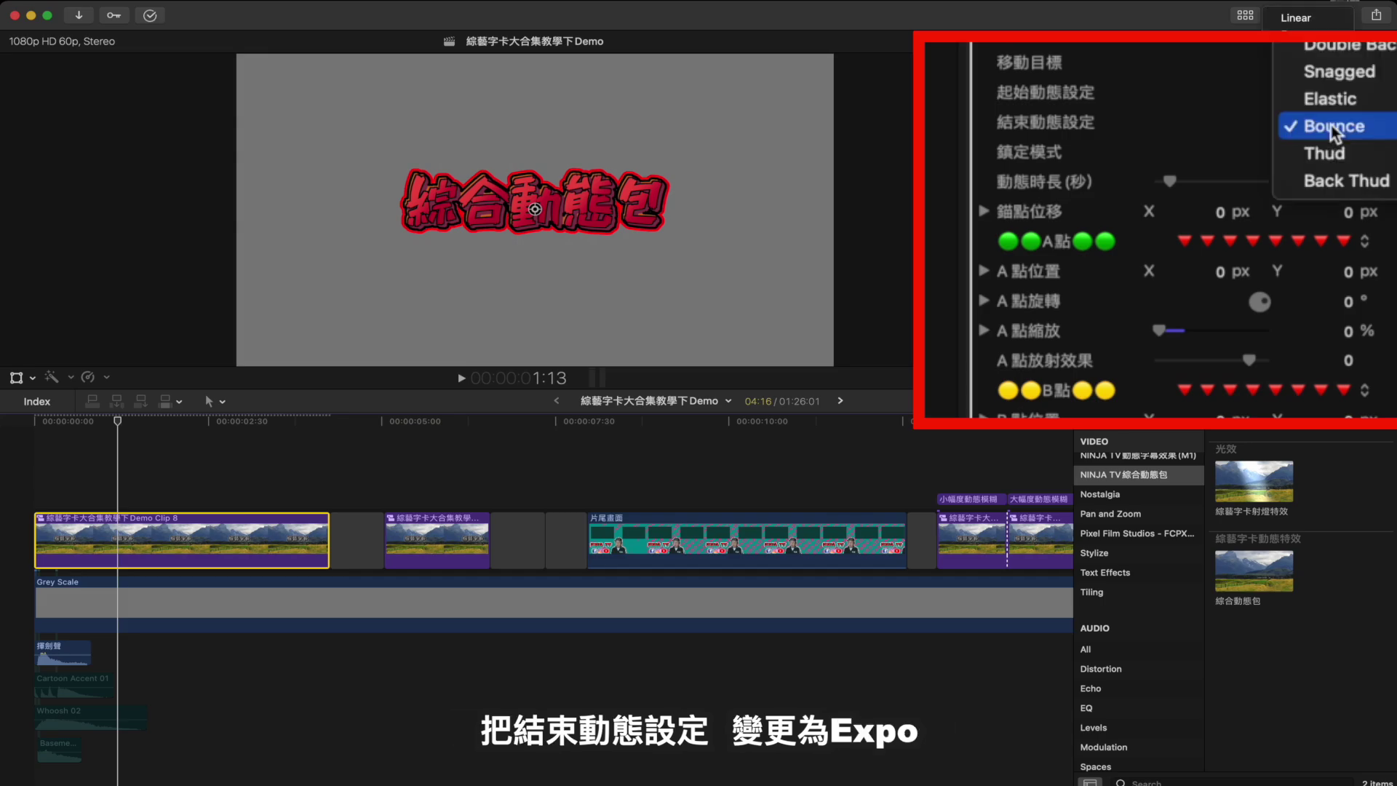
{"action": "left_click", "coordinate": [1324, 71]}
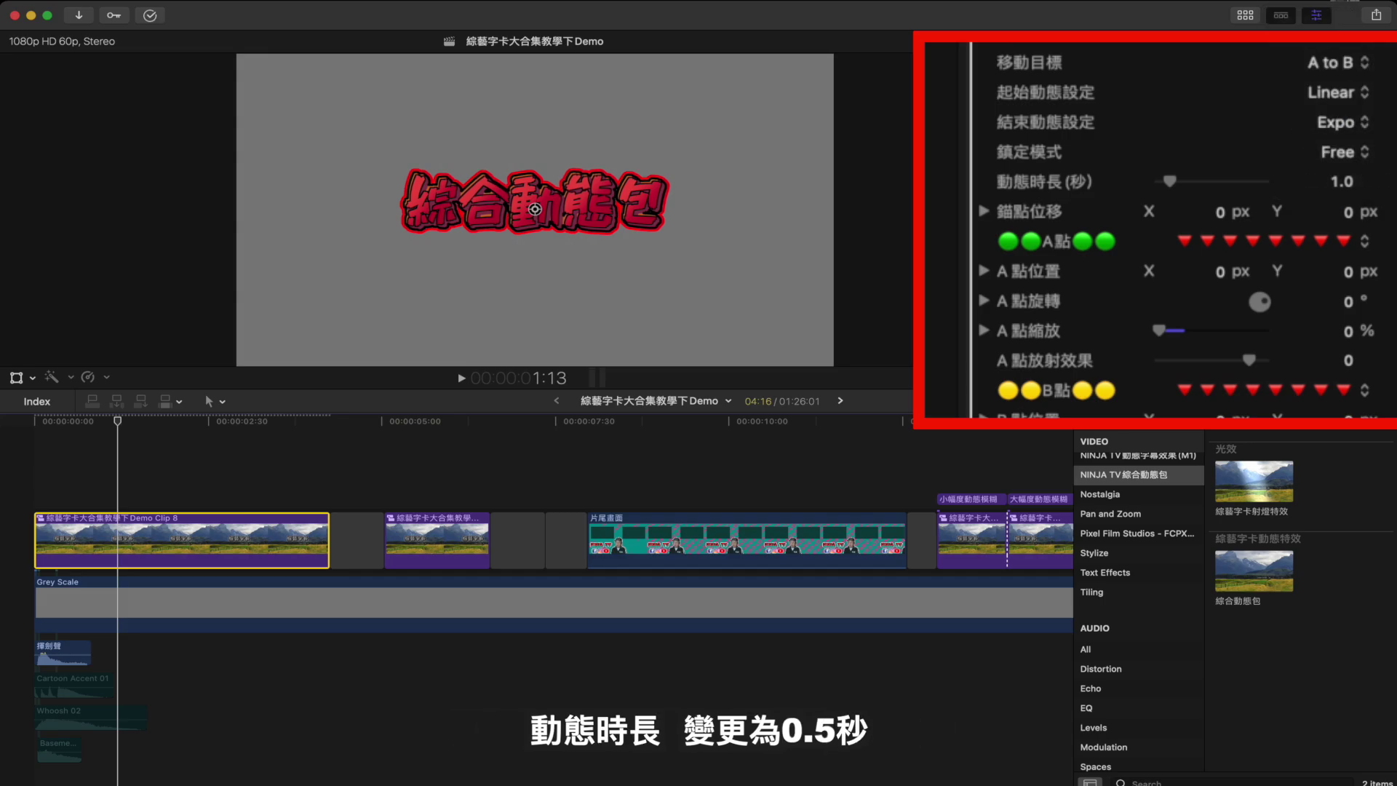
Step: Set 動態時長 to 0.5 seconds and preview the title from the start
{"action": "left_click", "coordinate": [1341, 181]}
{"action": "type", "text": "0."}
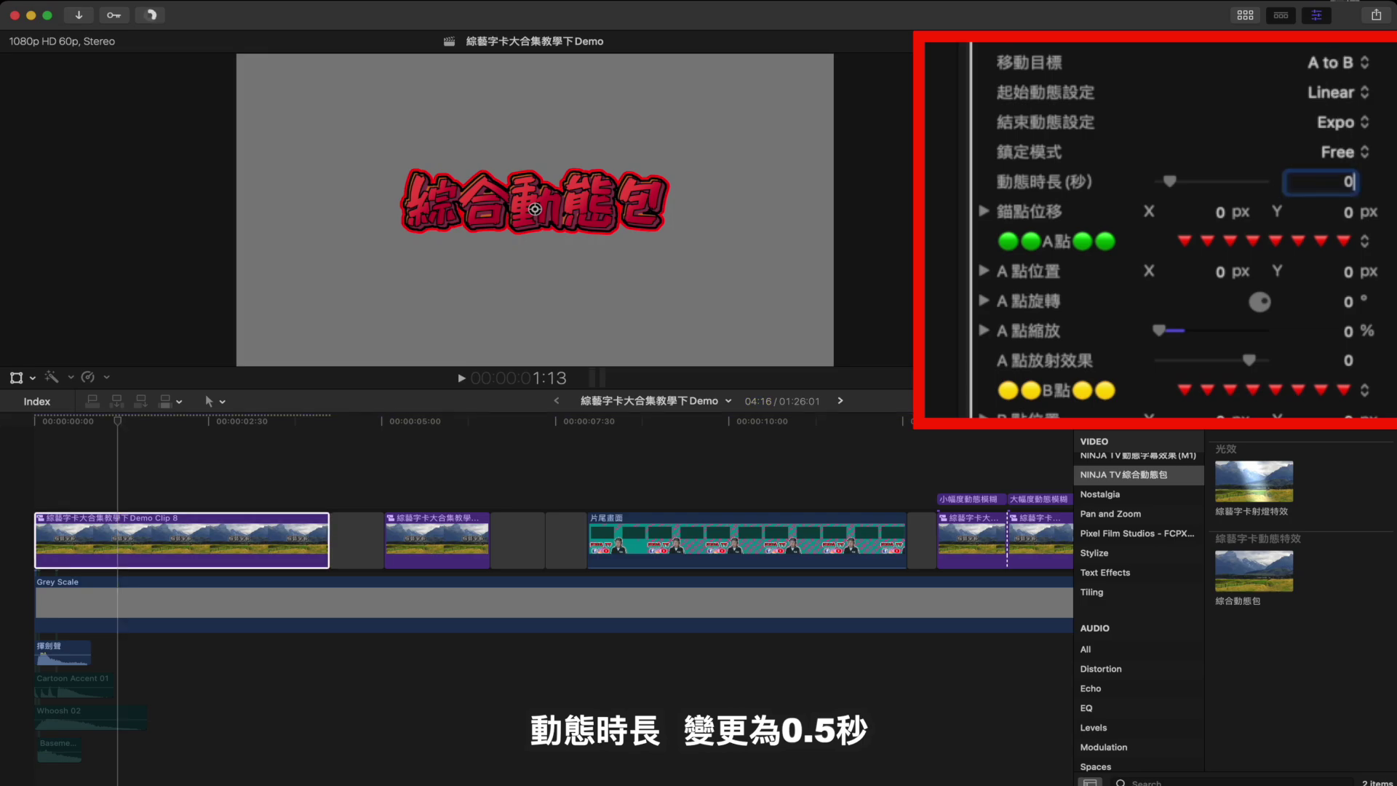
{"action": "type", "text": "5"}
{"action": "key", "text": "Return"}
{"action": "key", "text": "Home"}
{"action": "key", "text": "space"}
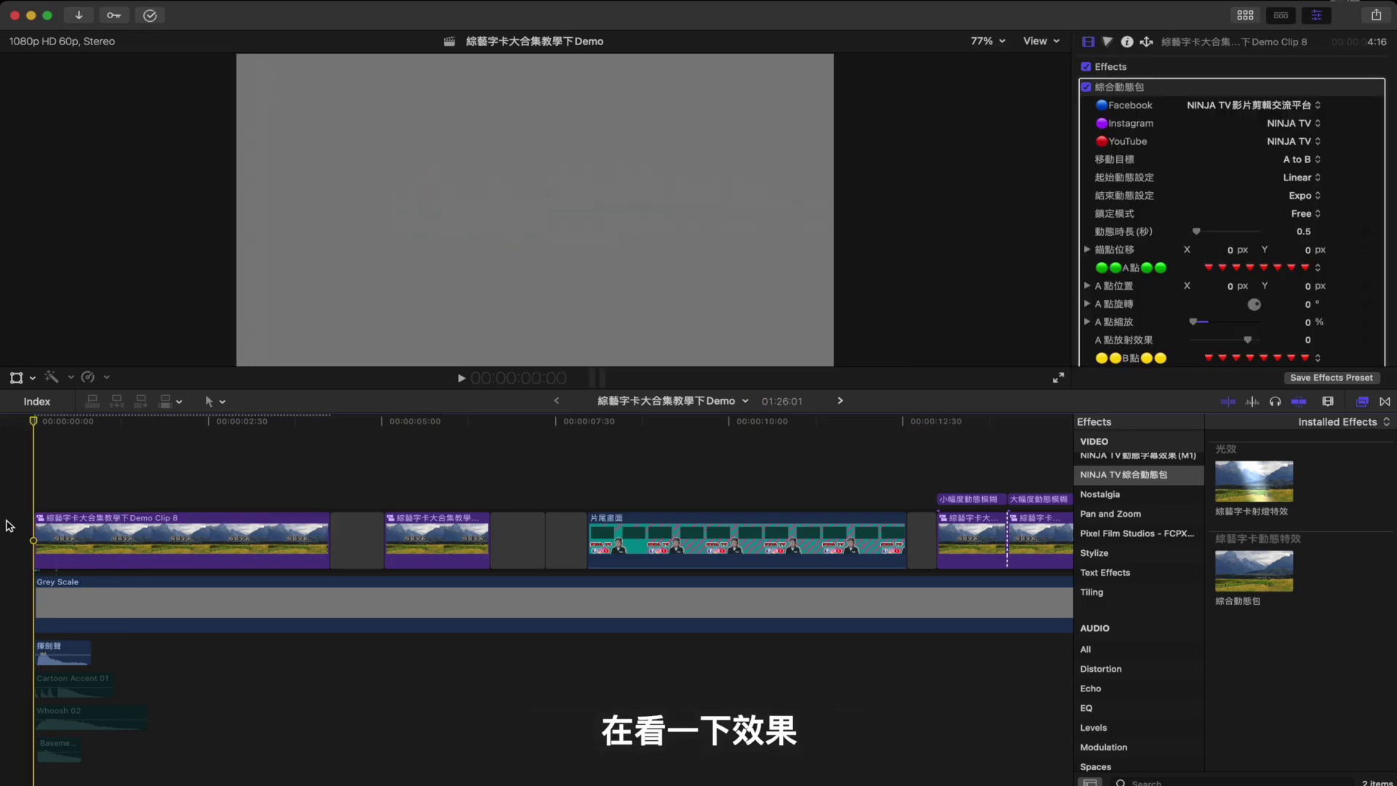
{"action": "key", "text": "space"}
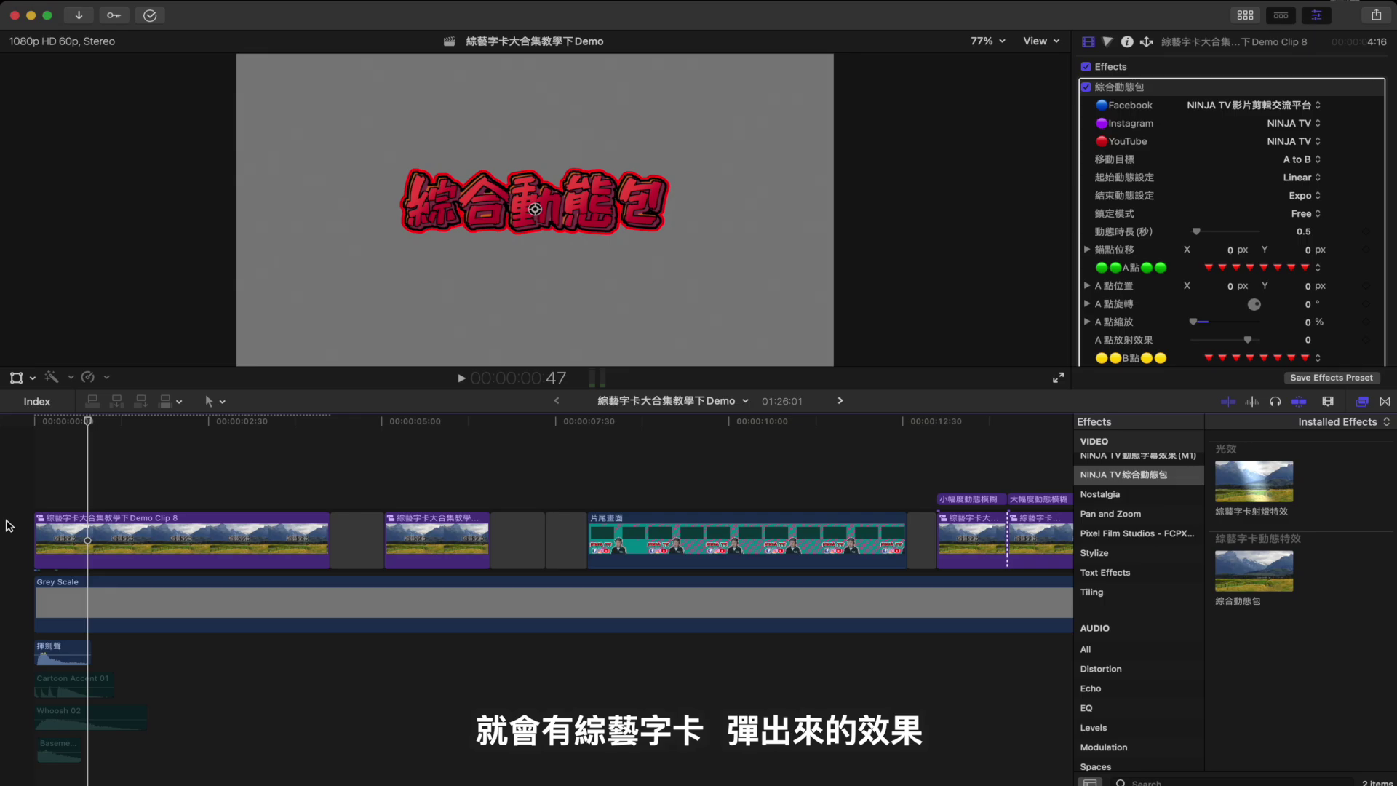
Step: Check the 揮劍聲 and Whoosh 02 sound clips, then reselect Demo Clip 8's A點縮放 value
{"action": "left_click", "coordinate": [62, 650]}
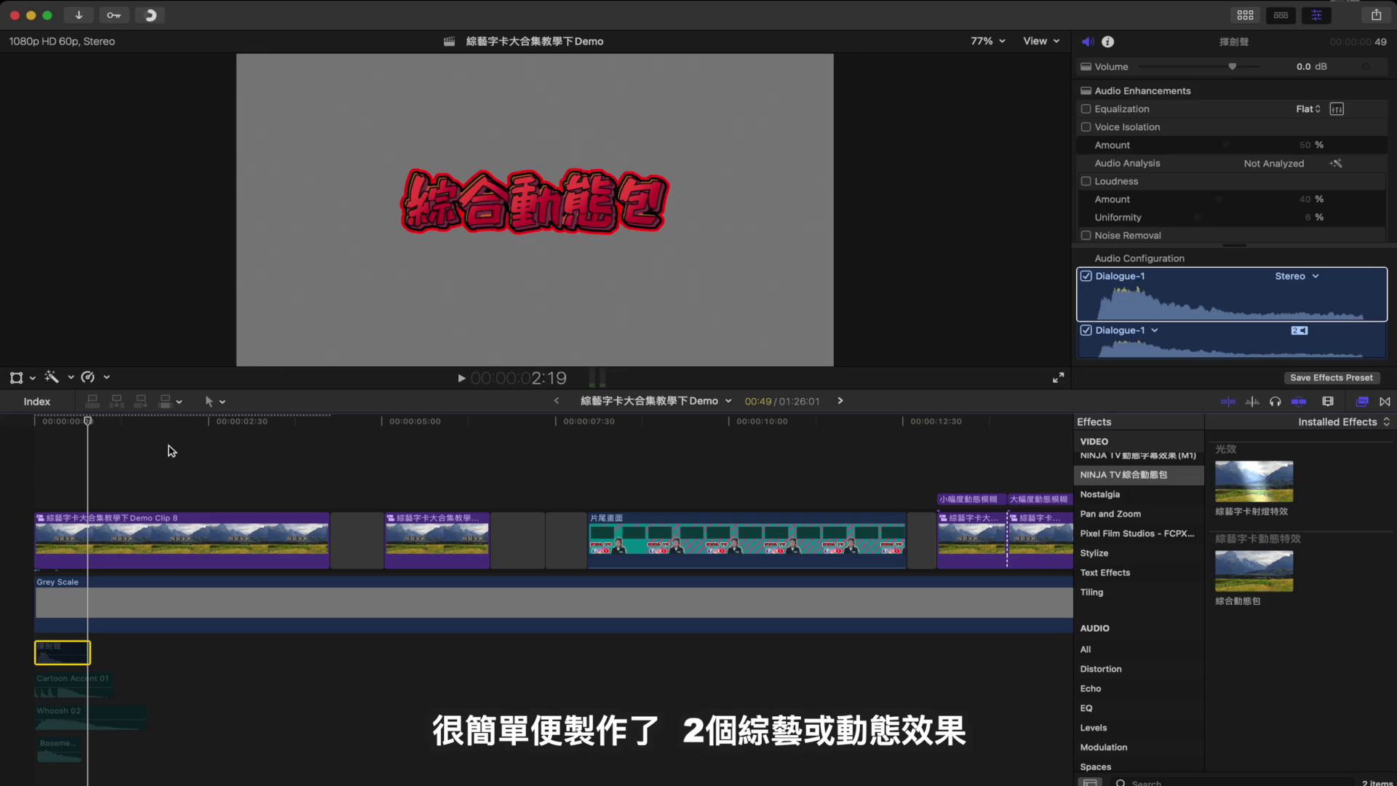
{"action": "left_click", "coordinate": [52, 716]}
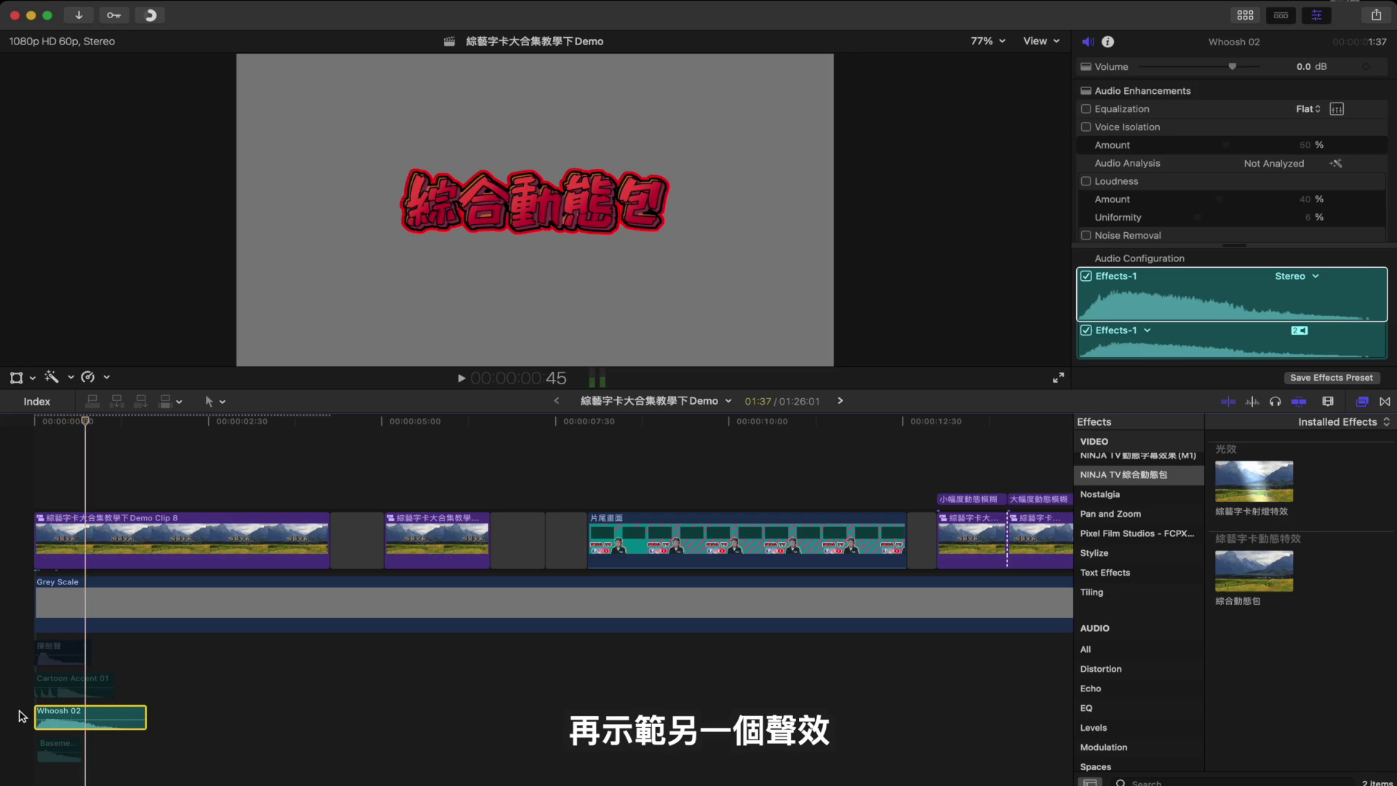
{"action": "left_click", "coordinate": [150, 556]}
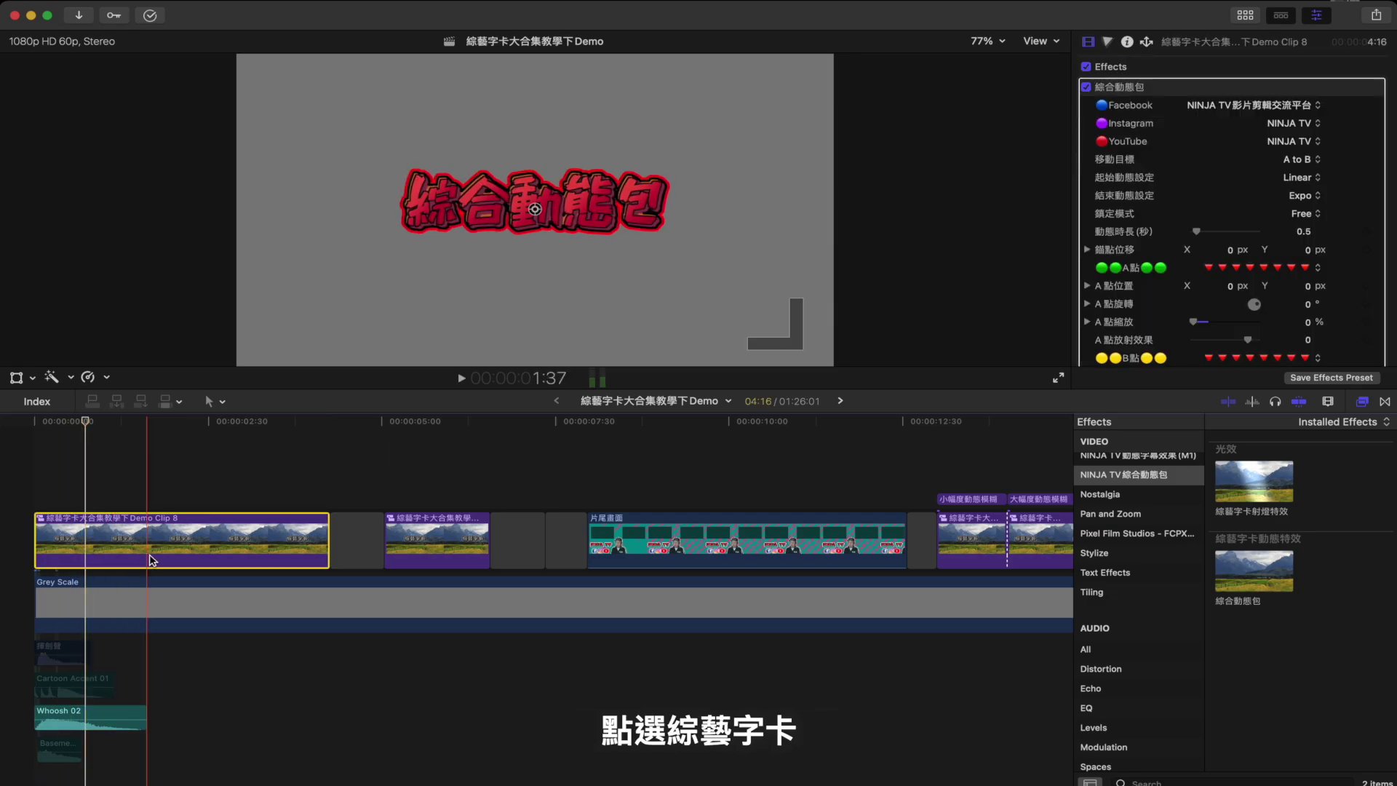
{"action": "double_click", "coordinate": [1308, 322]}
Step: Set A點縮放 to 100%, move point A past the left edge, and preview the fly-in
{"action": "type", "text": "100"}
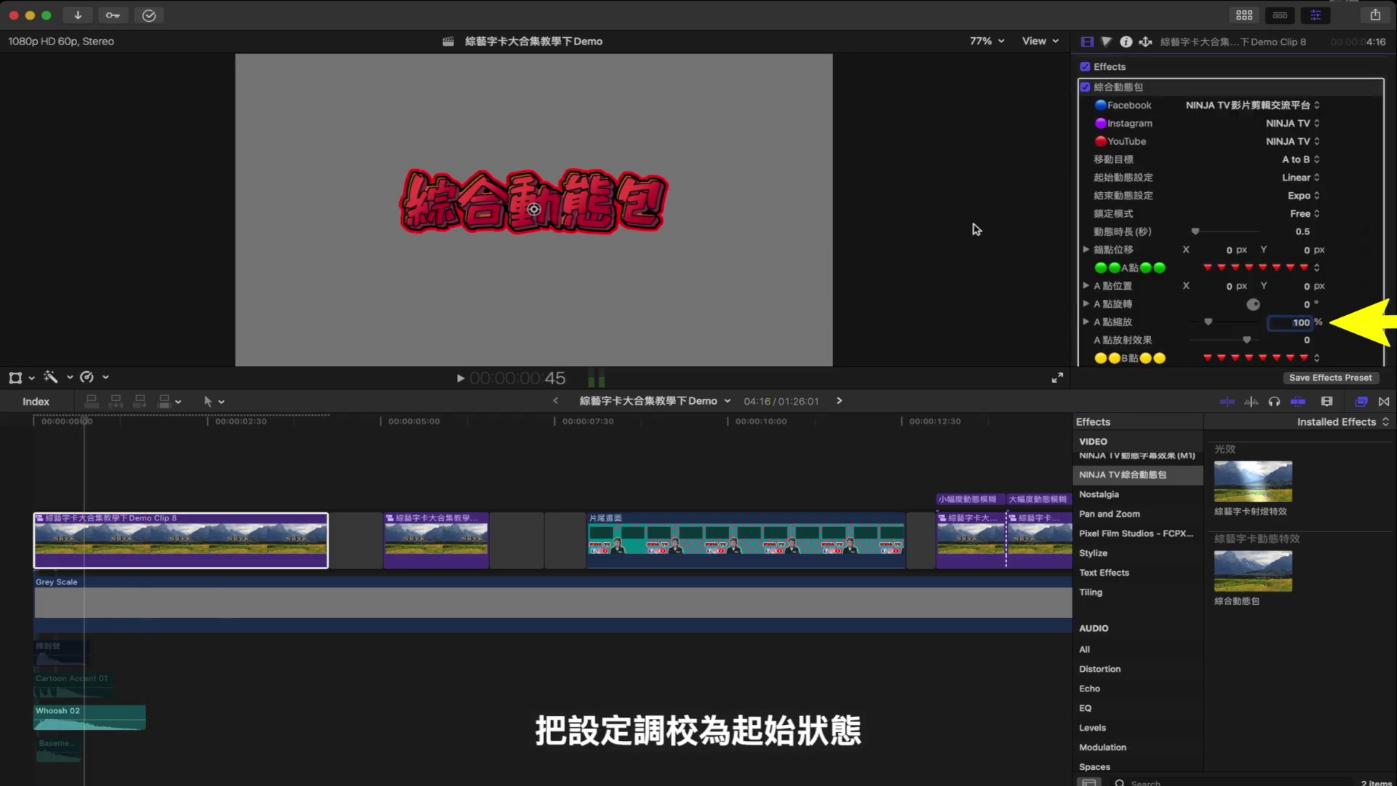
{"action": "key", "text": "Return"}
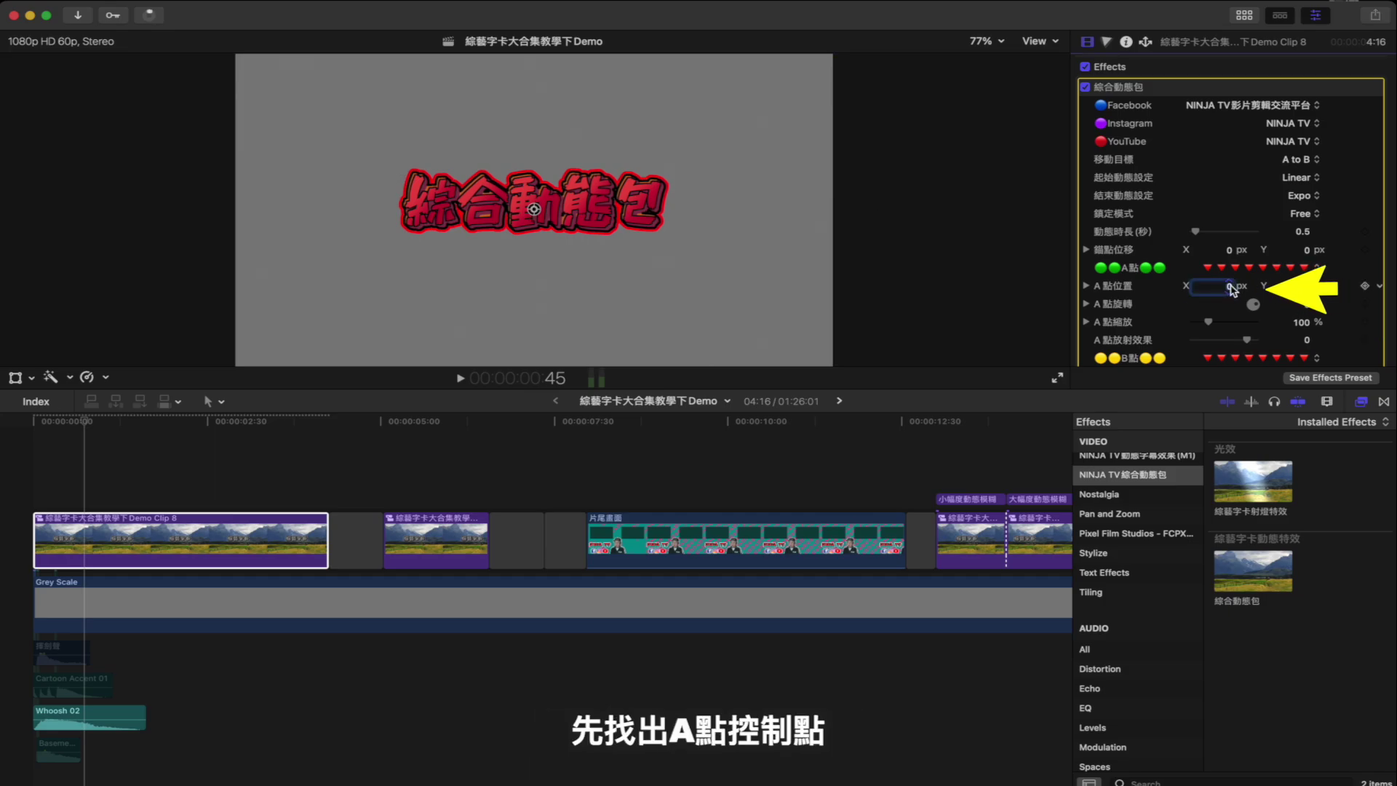
{"action": "mouse_move", "coordinate": [390, 212]}
{"action": "left_mouse_down"}
{"action": "mouse_move", "coordinate": [51, 284]}
{"action": "mouse_move", "coordinate": [2, 338]}
{"action": "left_mouse_up"}
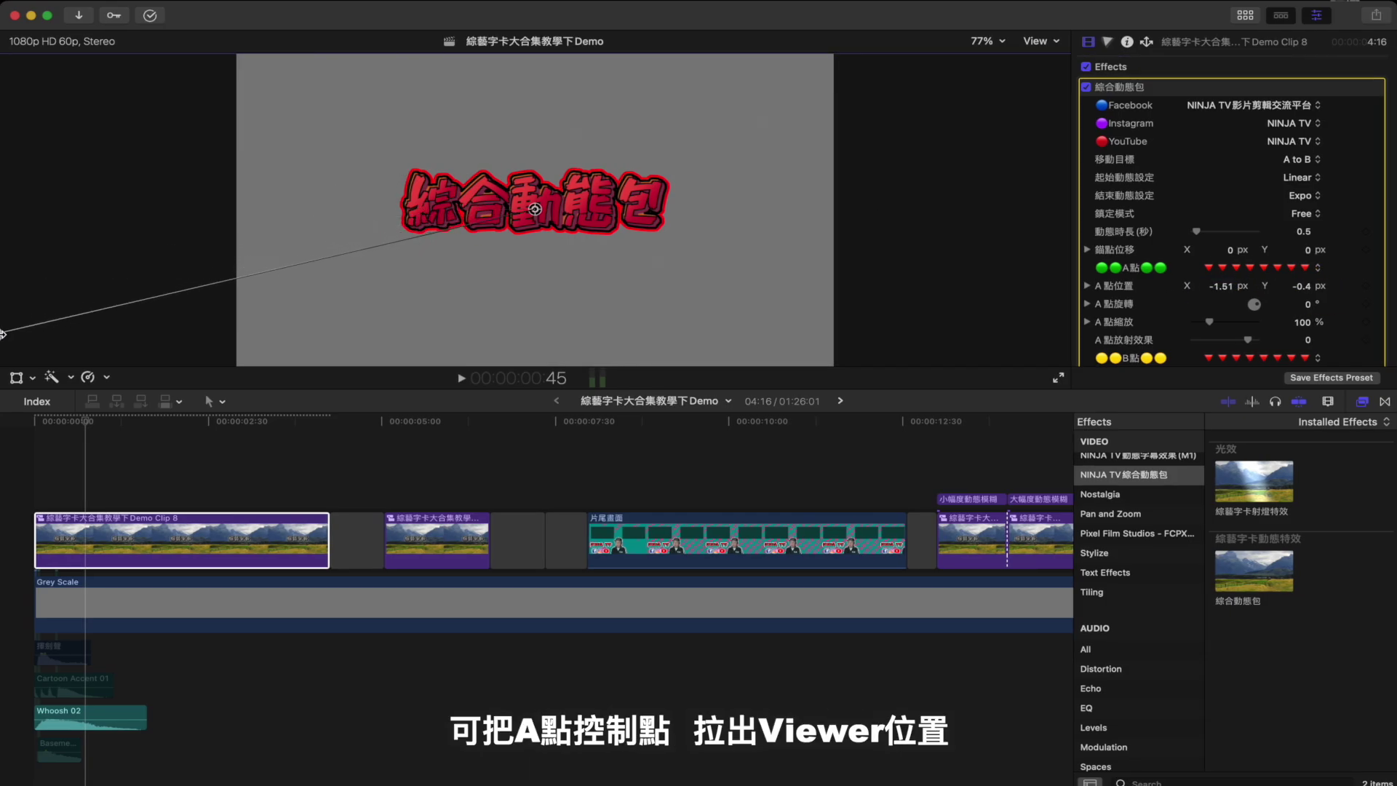
{"action": "left_click", "coordinate": [36, 473]}
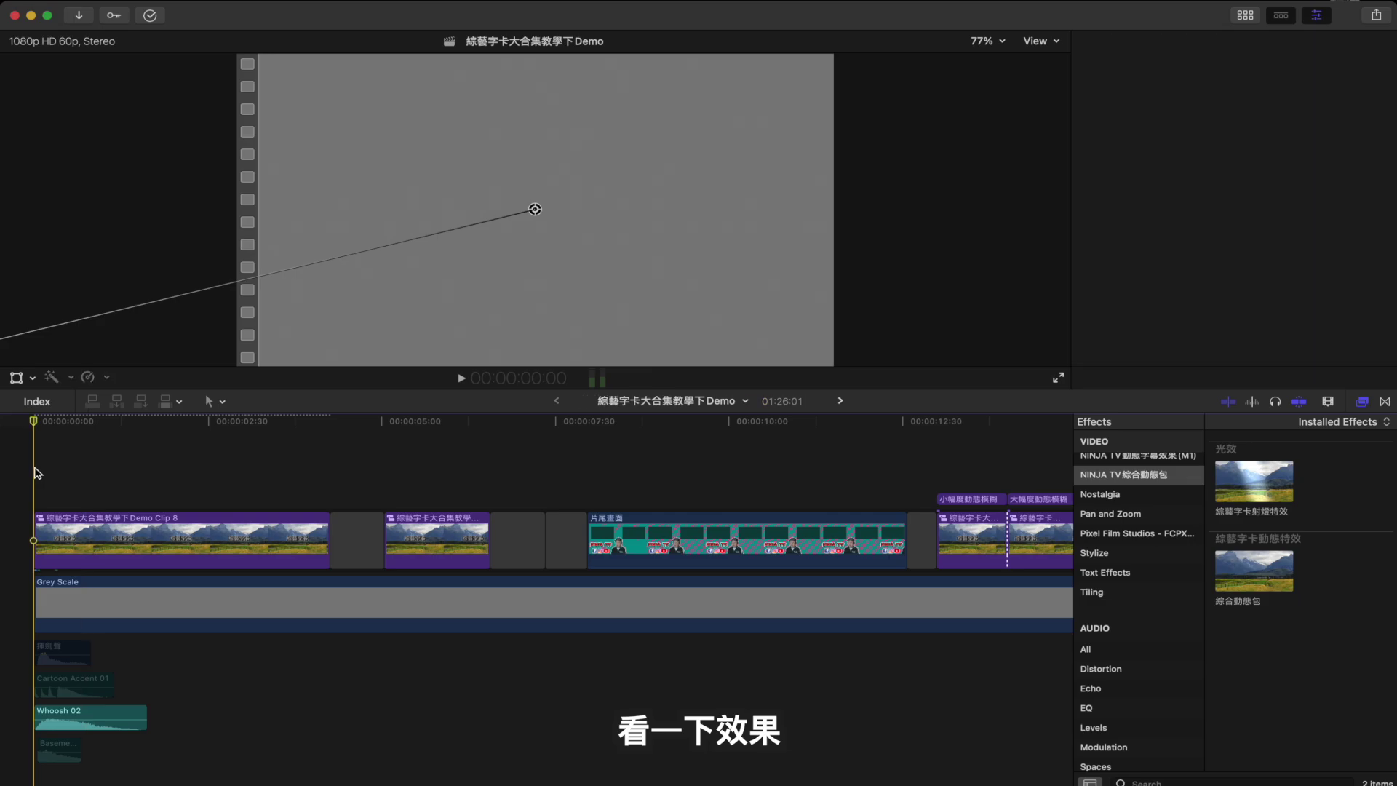
{"action": "key", "text": "space"}
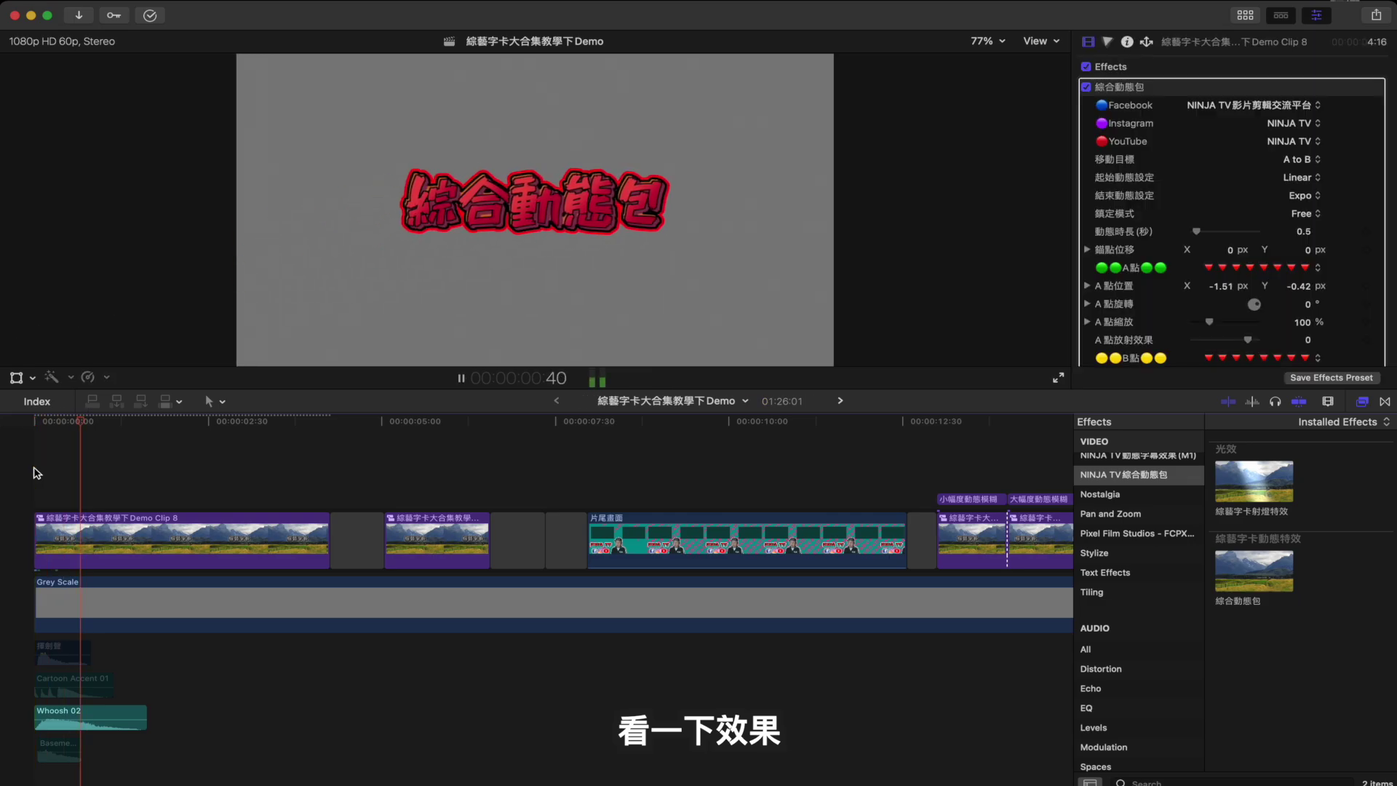
{"action": "key", "text": "space"}
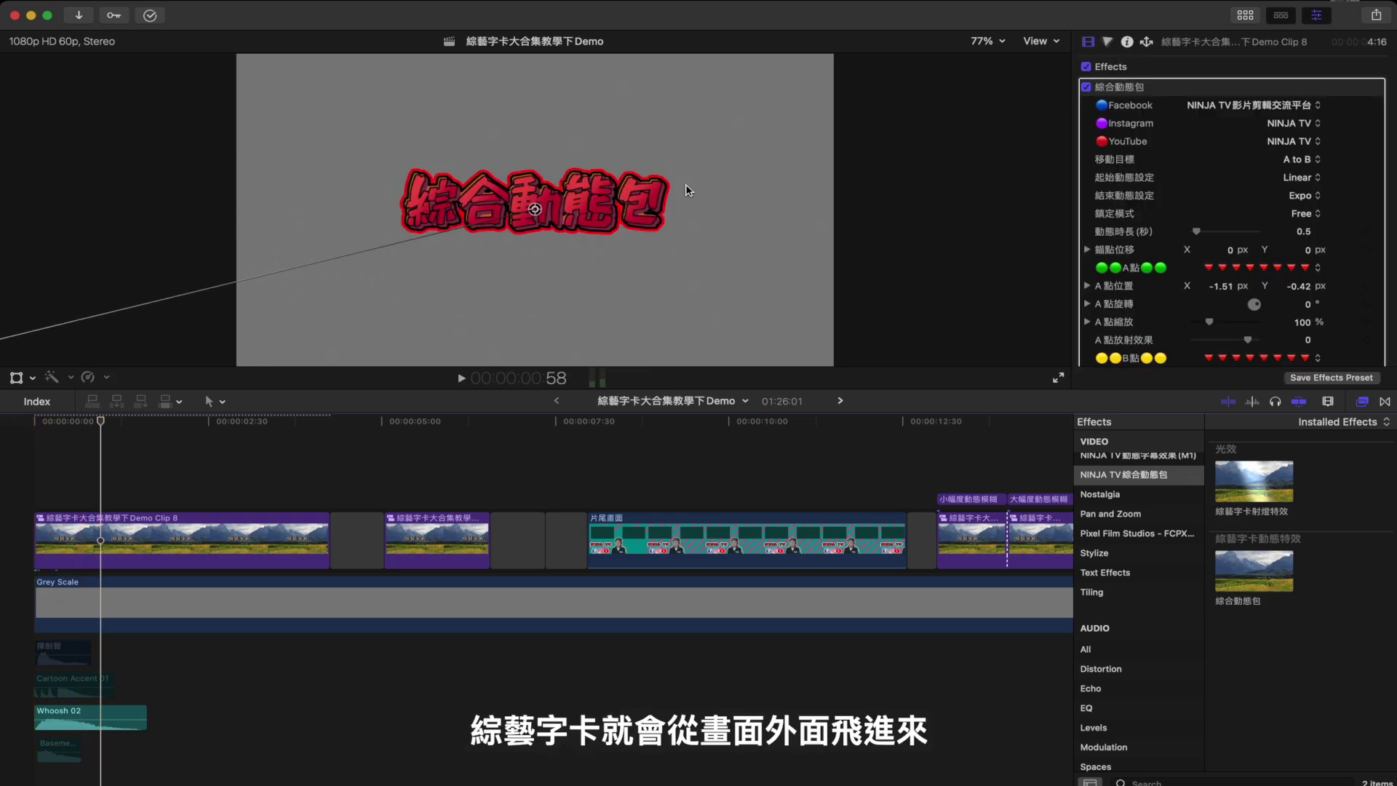
Step: Adjust the resting spot, move point A off the right edge (X 1.92), and preview
{"action": "left_click_drag", "start_coordinate": [64, 420], "coordinate": [96, 421]}
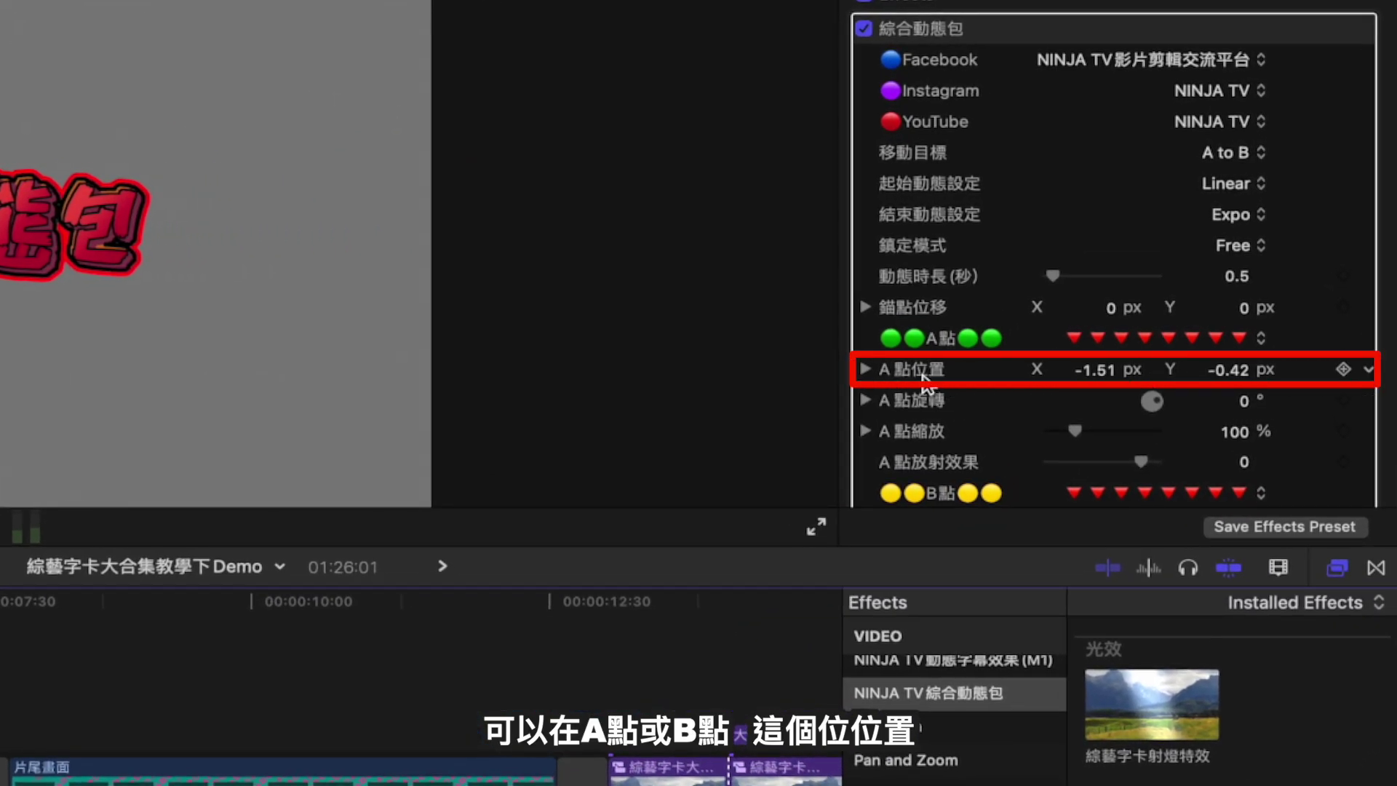
{"action": "scroll", "coordinate": [924, 378], "scroll_direction": "down", "scroll_amount": 5}
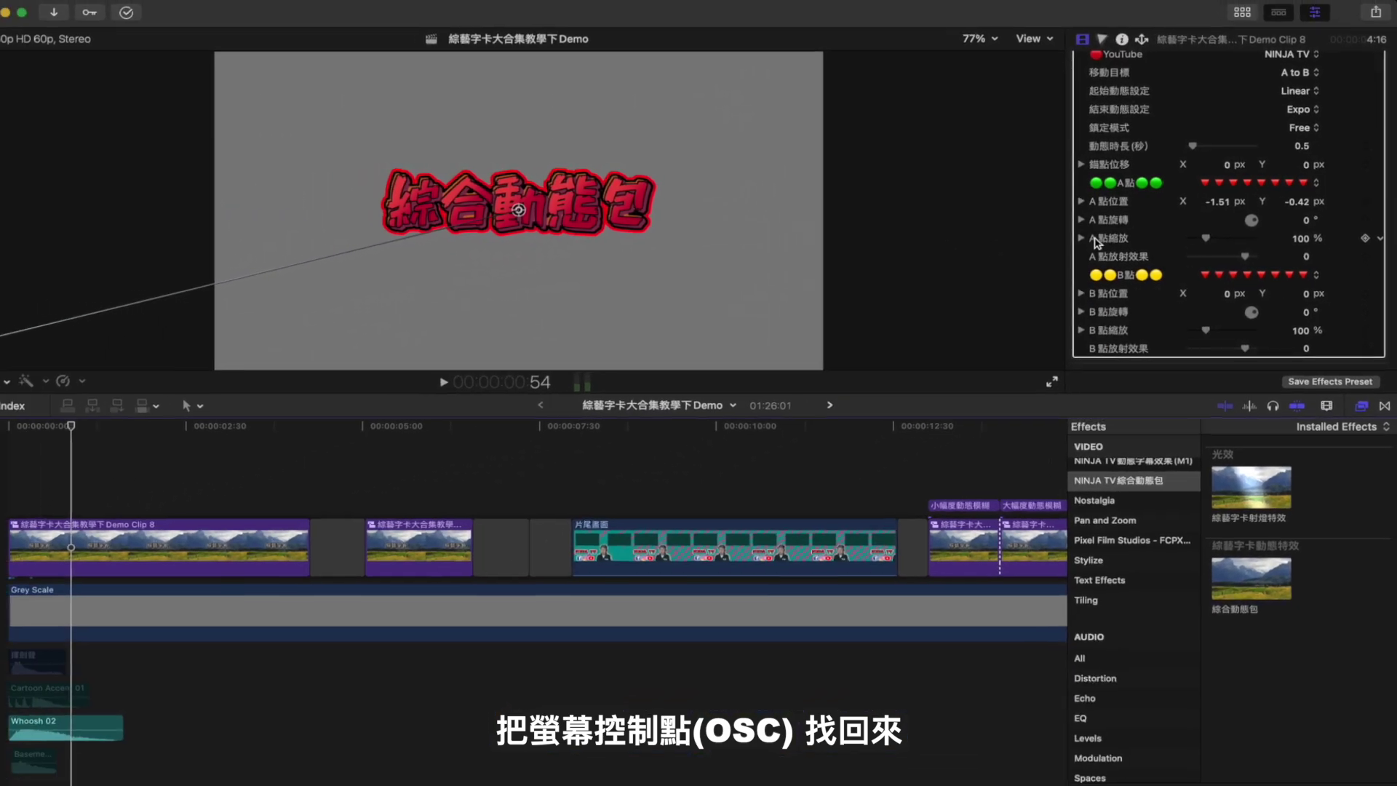
{"action": "left_click_drag", "start_coordinate": [536, 211], "coordinate": [516, 221]}
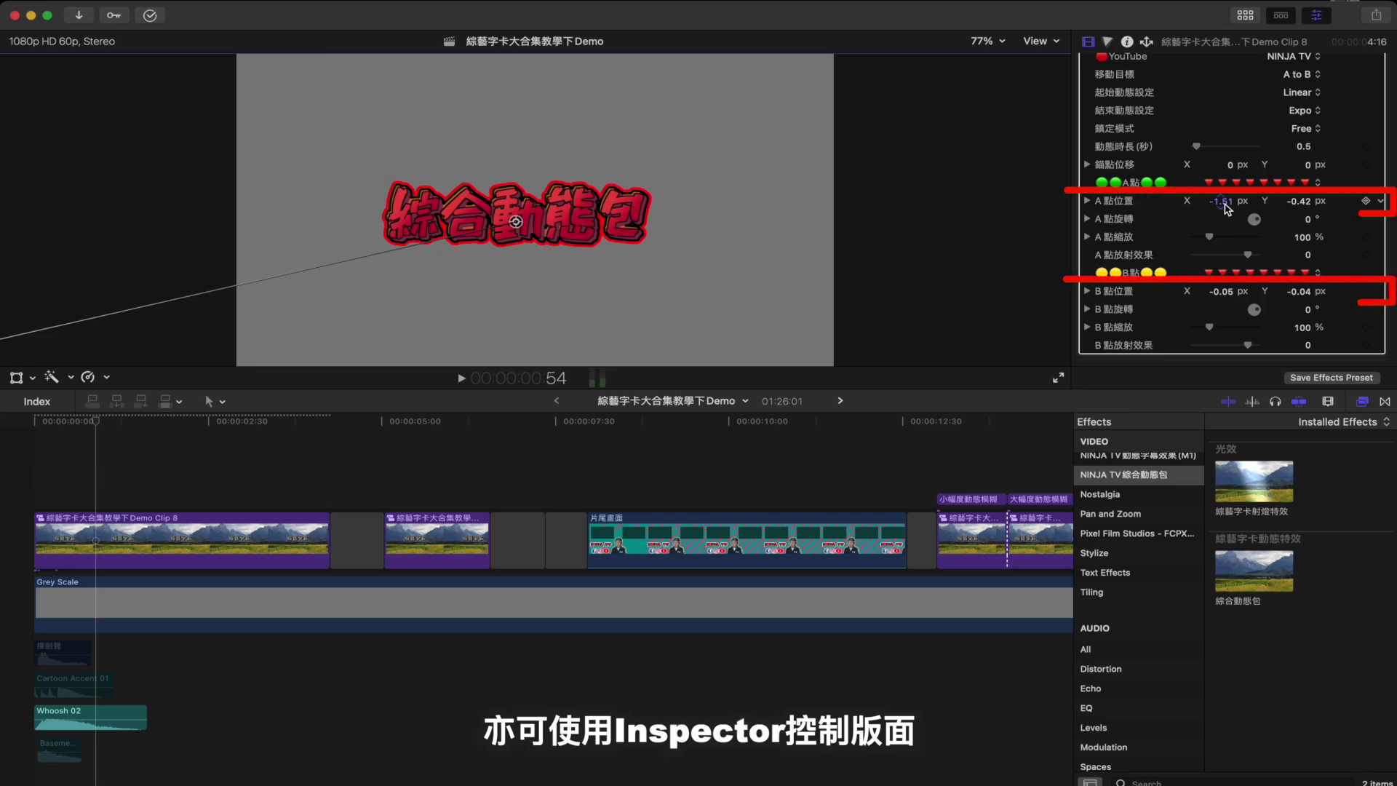
{"action": "left_click_drag", "start_coordinate": [1226, 201], "coordinate": [1223, 201]}
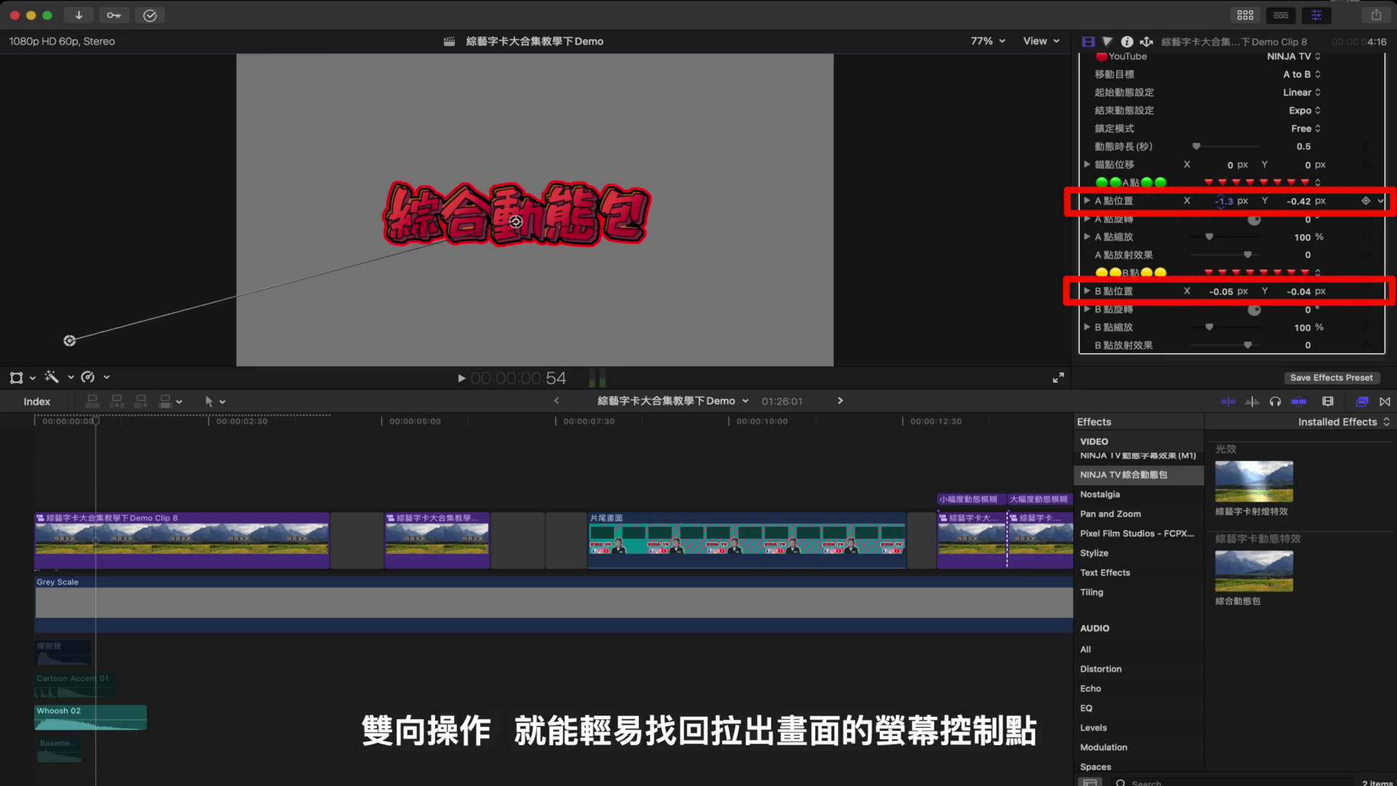
{"action": "left_click_drag", "start_coordinate": [1230, 205], "coordinate": [1229, 205]}
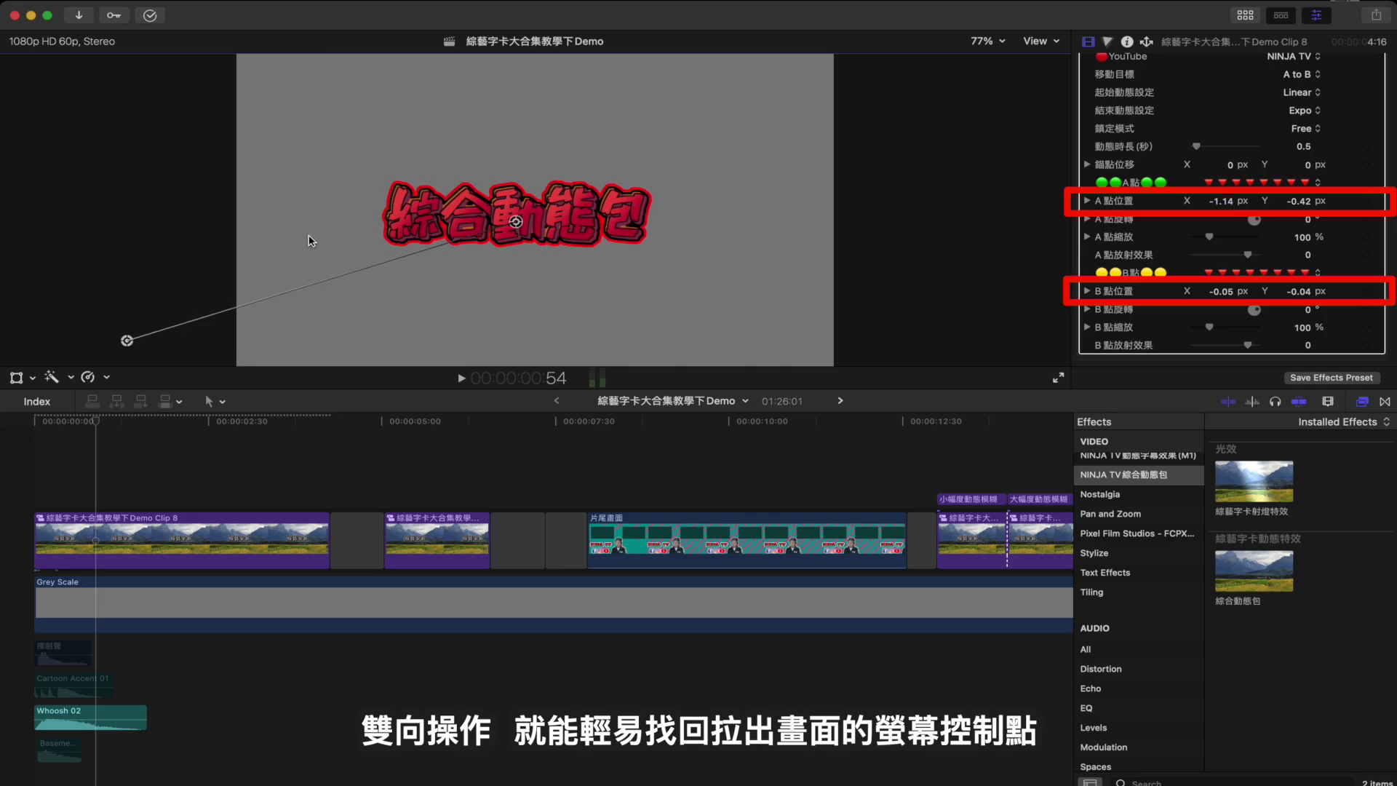
{"action": "left_click_drag", "start_coordinate": [122, 347], "coordinate": [1227, 221]}
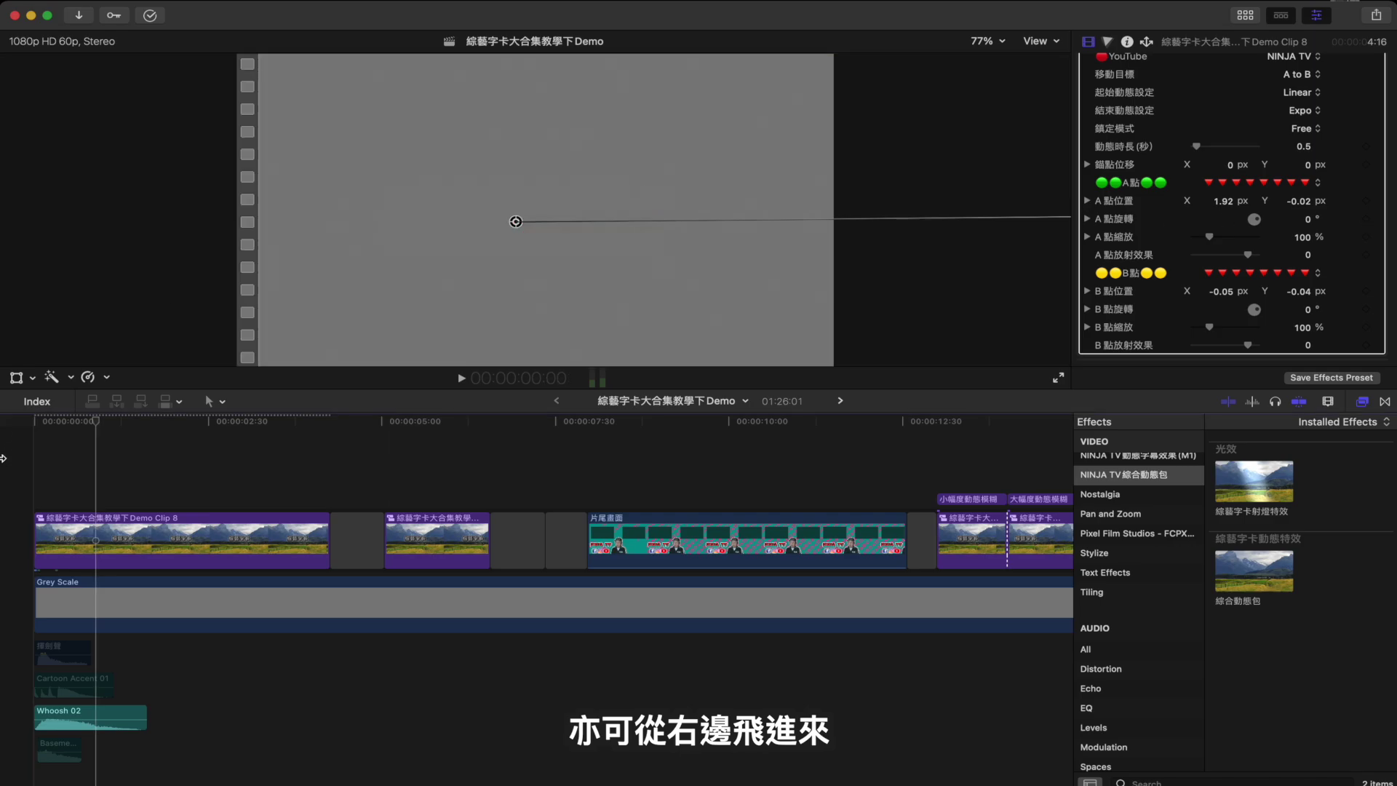
{"action": "left_click", "coordinate": [30, 474]}
{"action": "key", "text": "space"}
{"action": "key", "text": "space"}
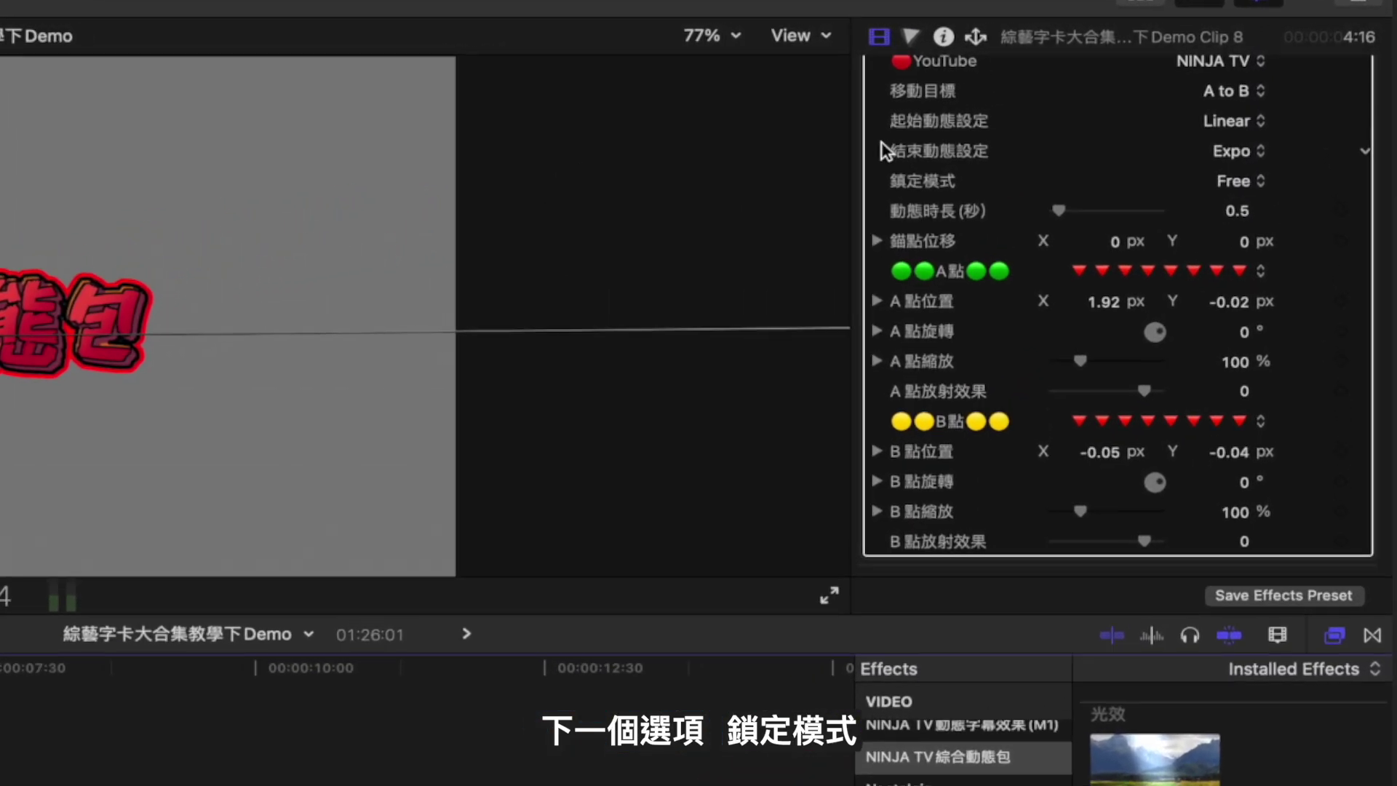
{"action": "scroll", "coordinate": [1152, 117], "scroll_direction": "up", "scroll_amount": 2}
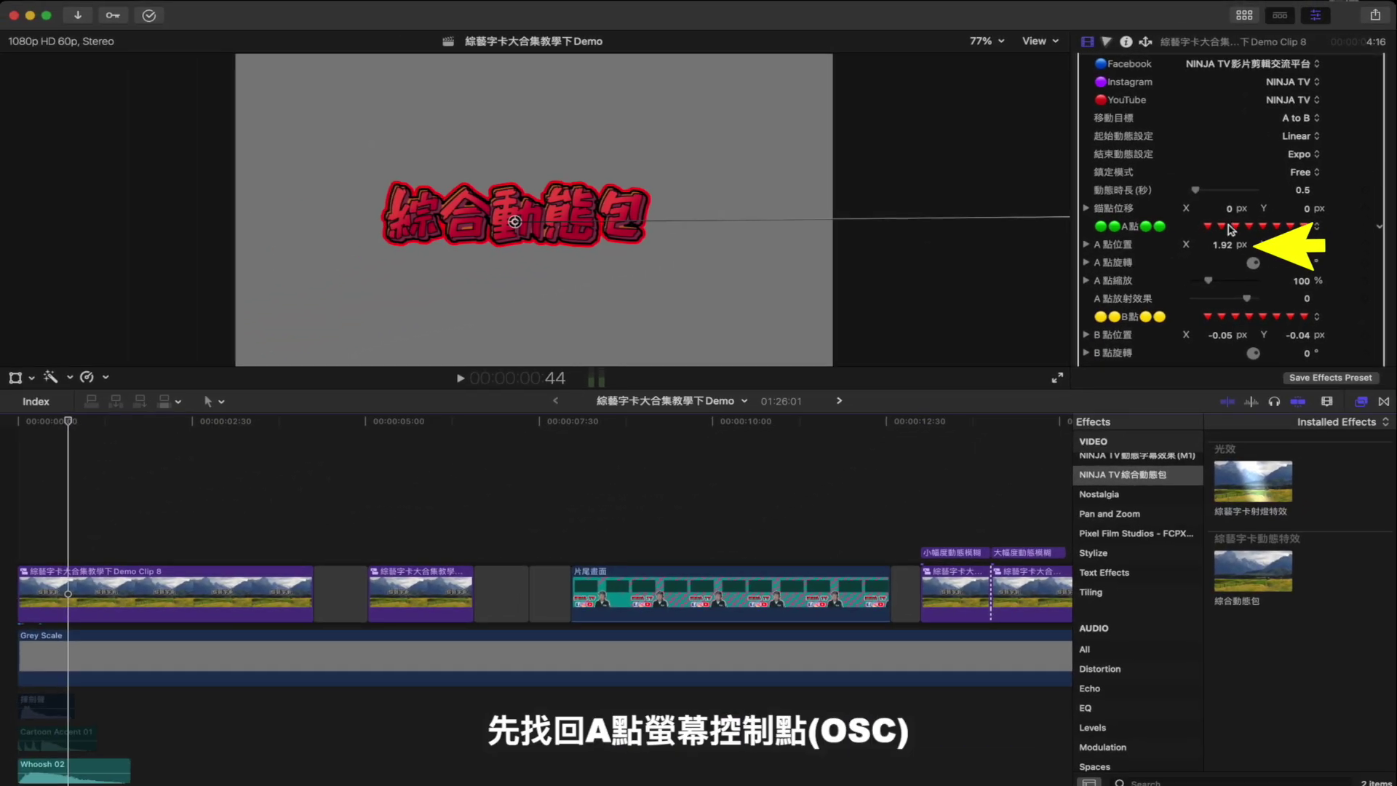
Step: Bring point A back onto the title and drag it with 鎖定模式 set to Horizontal
{"action": "left_click_drag", "start_coordinate": [1223, 247], "coordinate": [725, 222]}
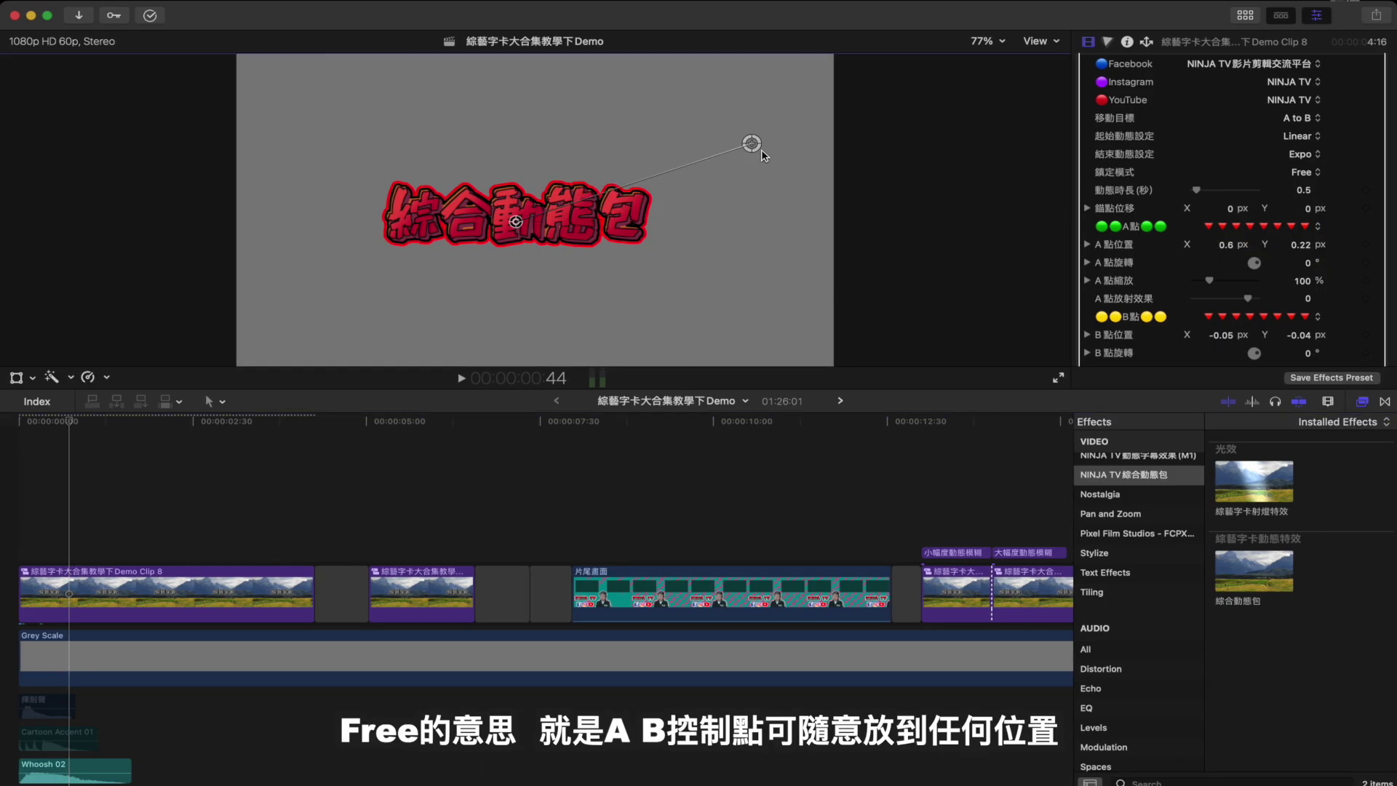
{"action": "mouse_move", "coordinate": [709, 216]}
{"action": "left_mouse_down"}
{"action": "mouse_move", "coordinate": [471, 209]}
{"action": "mouse_move", "coordinate": [732, 285]}
{"action": "mouse_move", "coordinate": [637, 91]}
{"action": "left_mouse_up"}
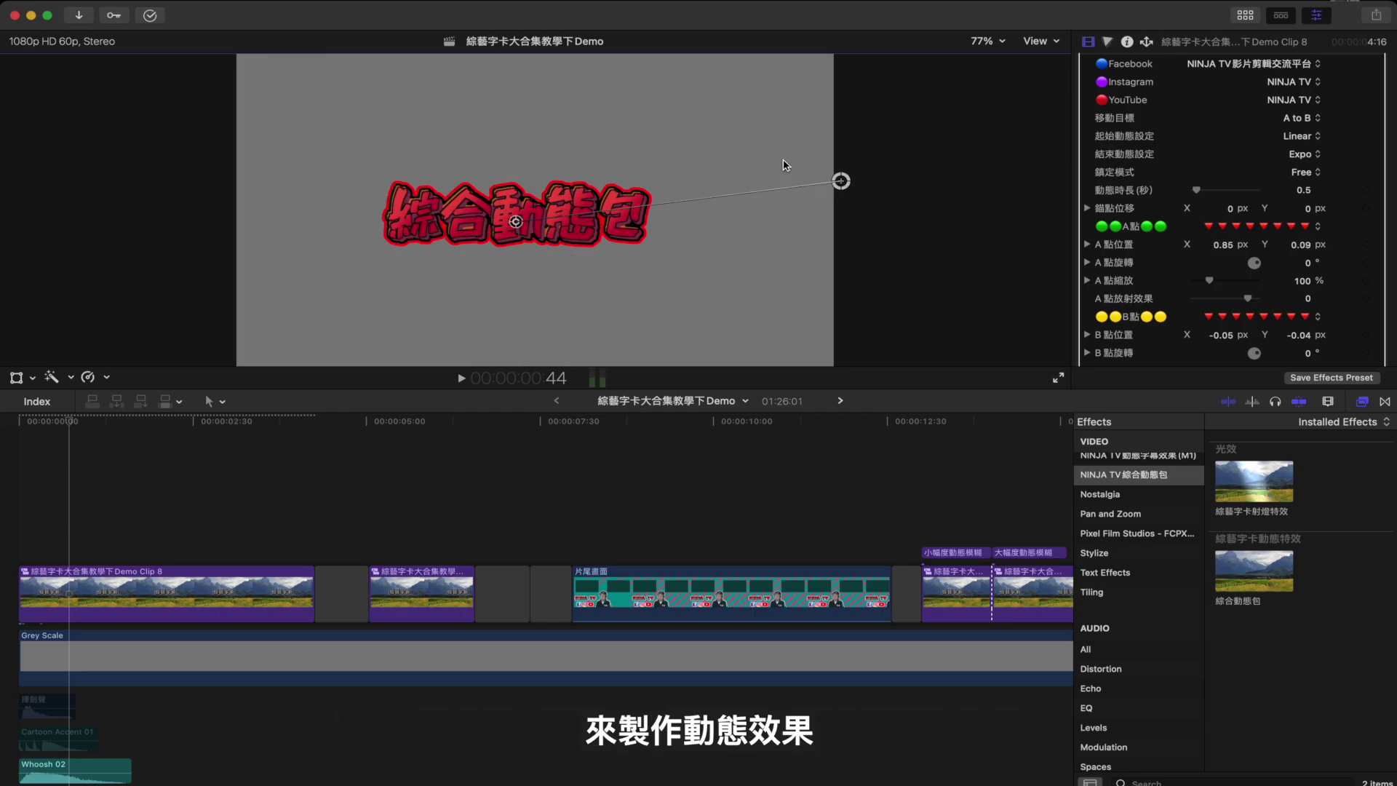
{"action": "left_click_drag", "start_coordinate": [842, 180], "coordinate": [752, 221]}
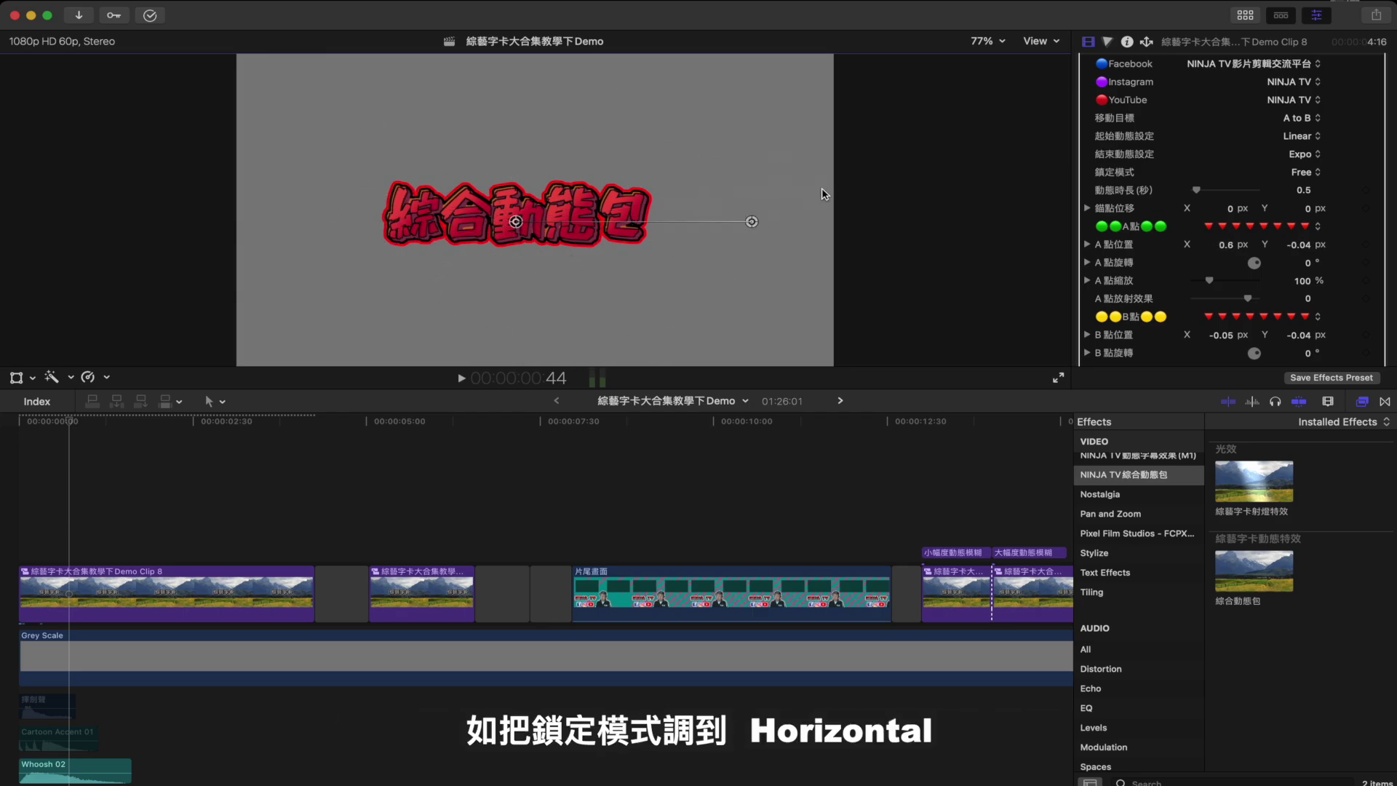
{"action": "left_click", "coordinate": [1310, 178]}
{"action": "left_click", "coordinate": [1308, 190]}
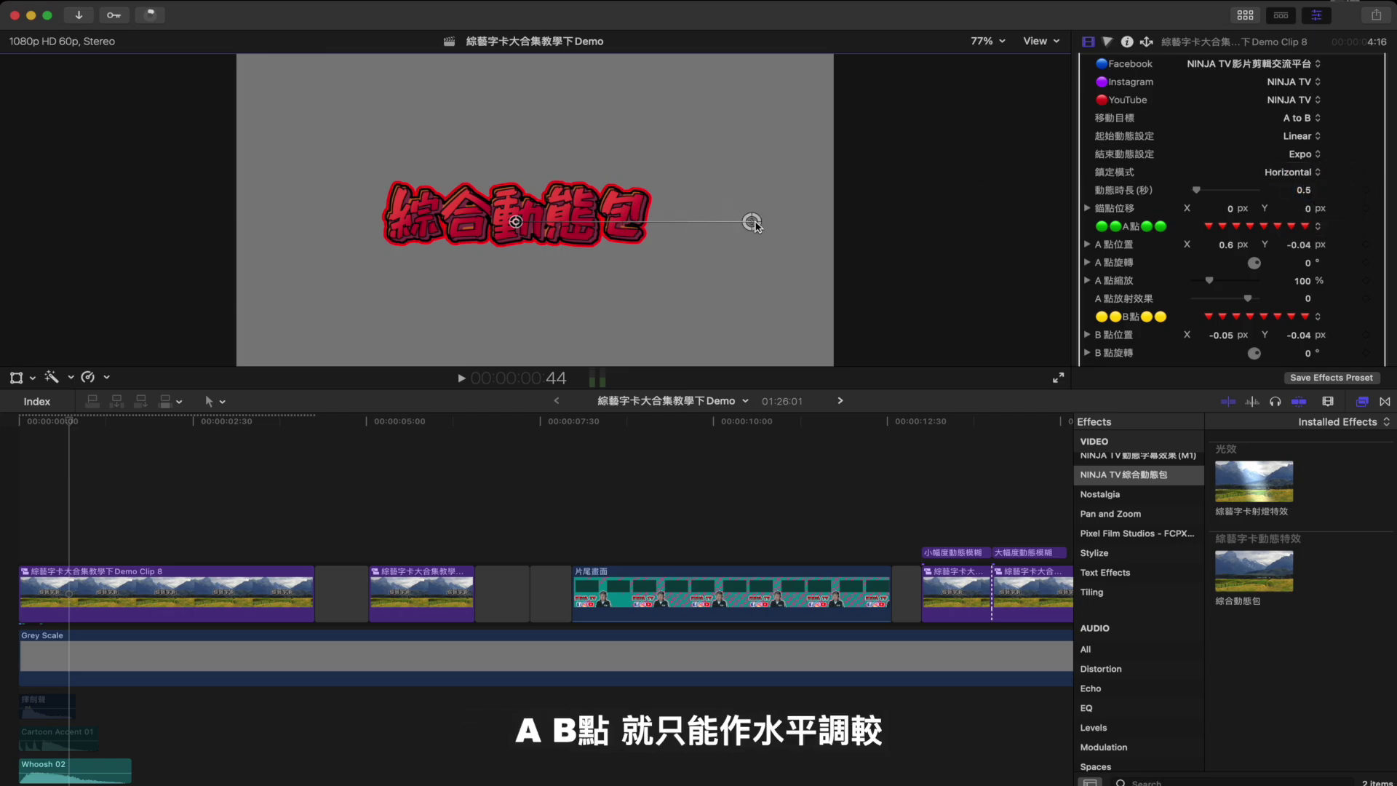
{"action": "left_click_drag", "start_coordinate": [755, 226], "coordinate": [770, 194]}
{"action": "left_click_drag", "start_coordinate": [892, 232], "coordinate": [1010, 227]}
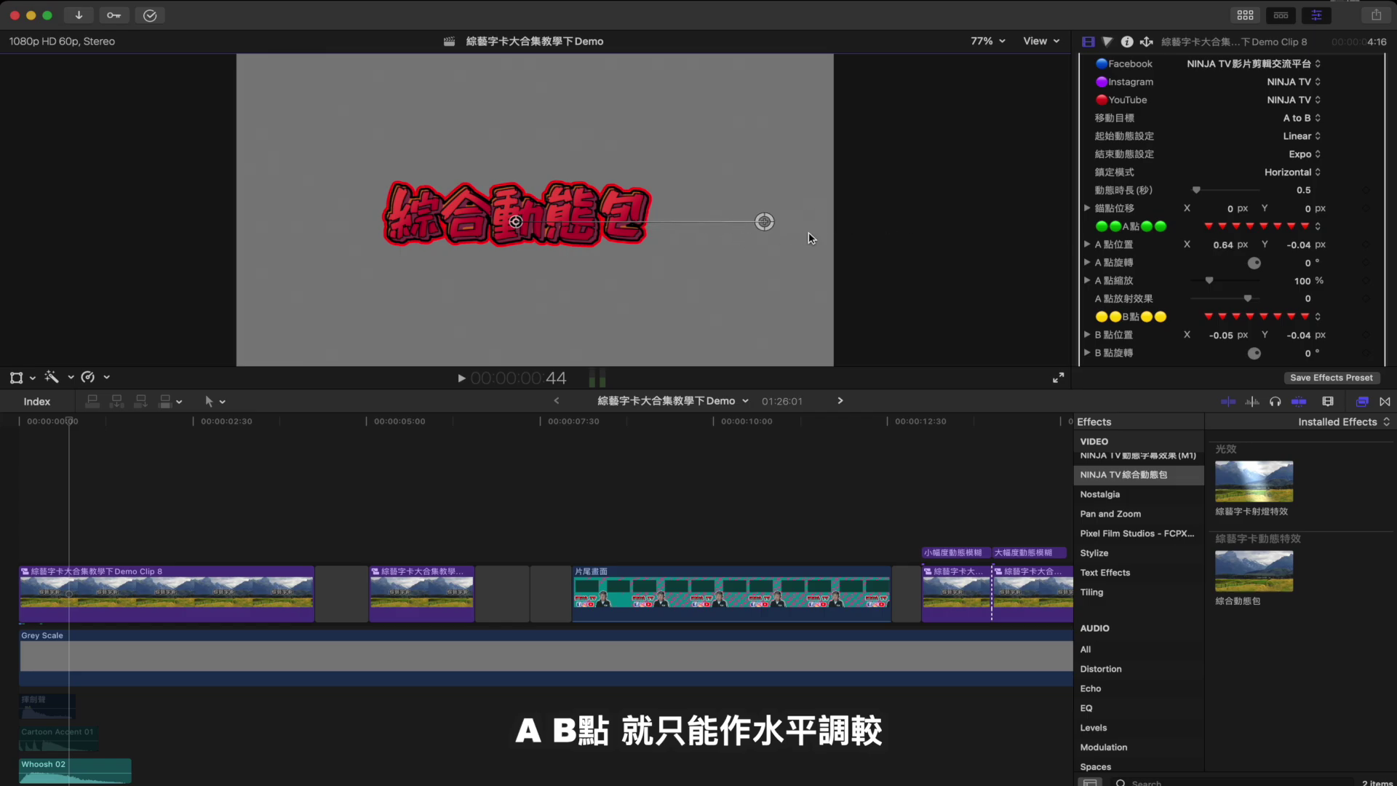
Step: Drag point A with 鎖定模式 on Vertical, then set 鎖定模式 to B Position
{"action": "left_click", "coordinate": [1267, 180]}
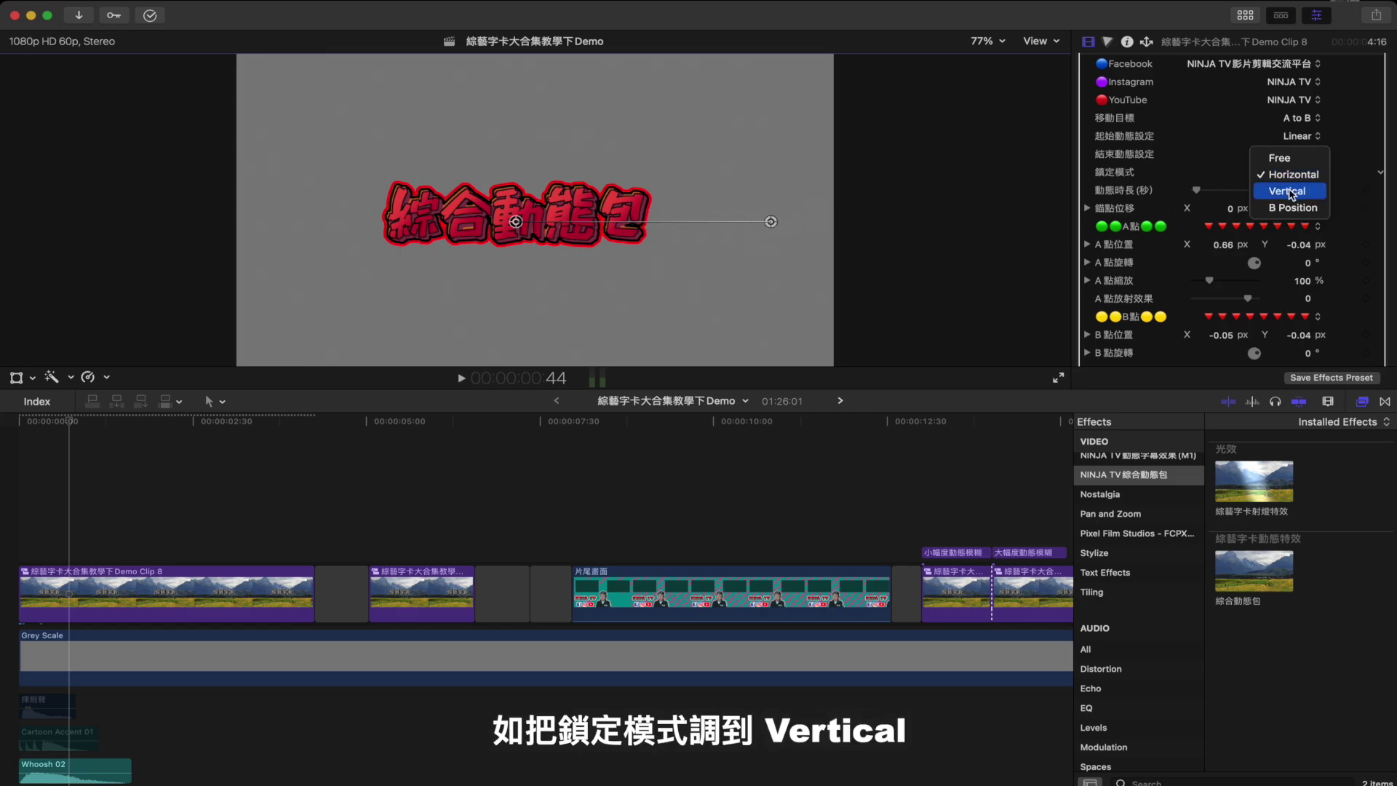
{"action": "left_click", "coordinate": [1270, 190]}
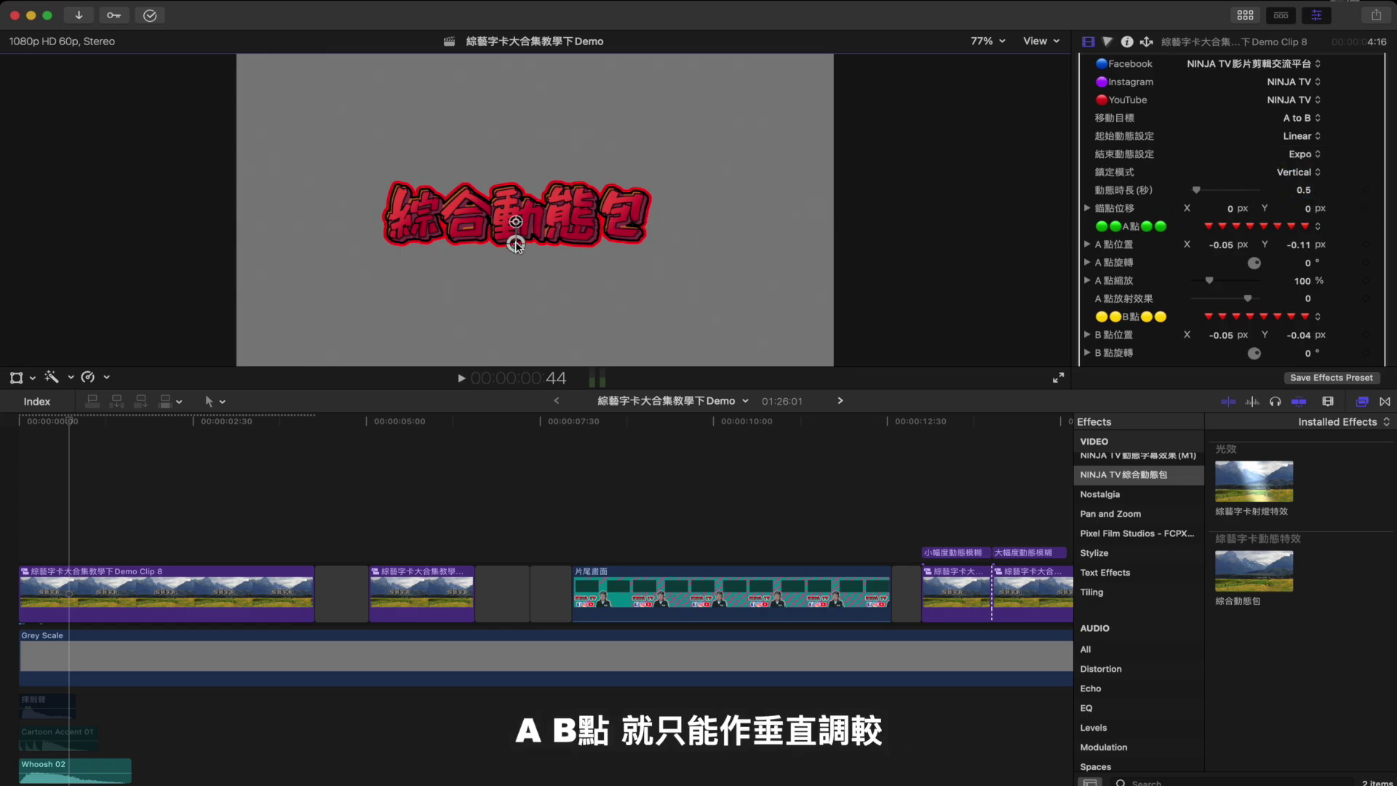
{"action": "left_click_drag", "start_coordinate": [516, 245], "coordinate": [516, 249]}
{"action": "left_click", "coordinate": [1300, 172]}
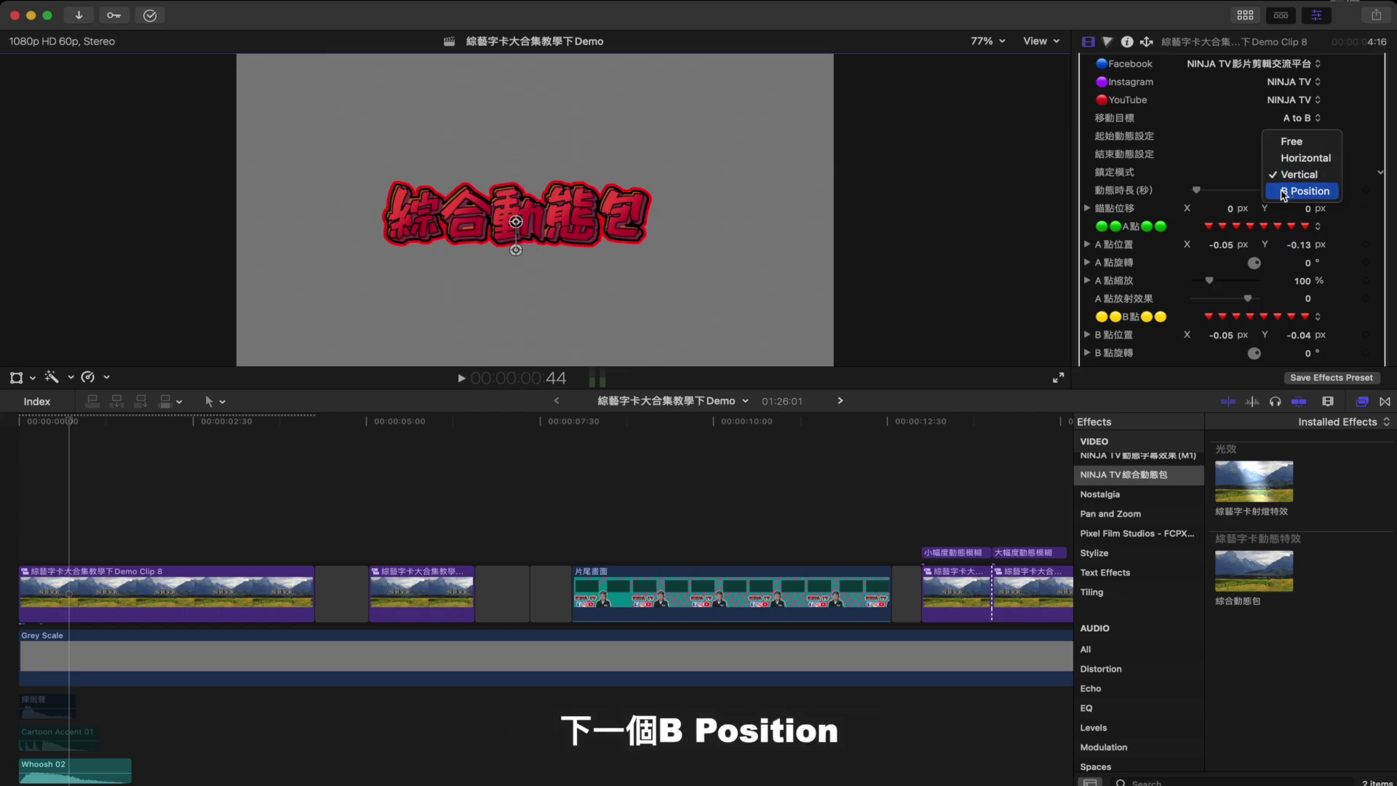
{"action": "left_click", "coordinate": [1285, 192]}
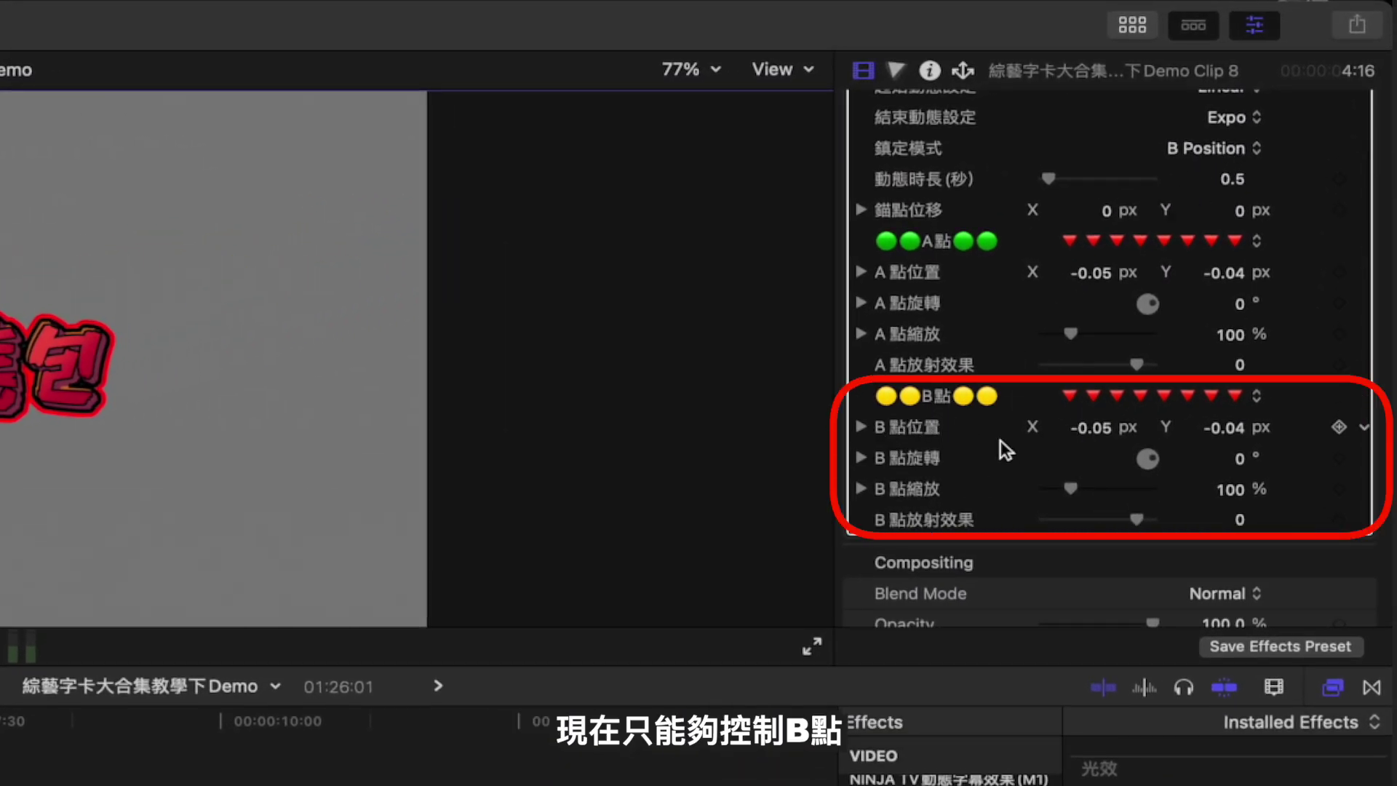
Step: Give point B a 360° Y rotation and preview the spinning title from the start
{"action": "left_click", "coordinate": [861, 459]}
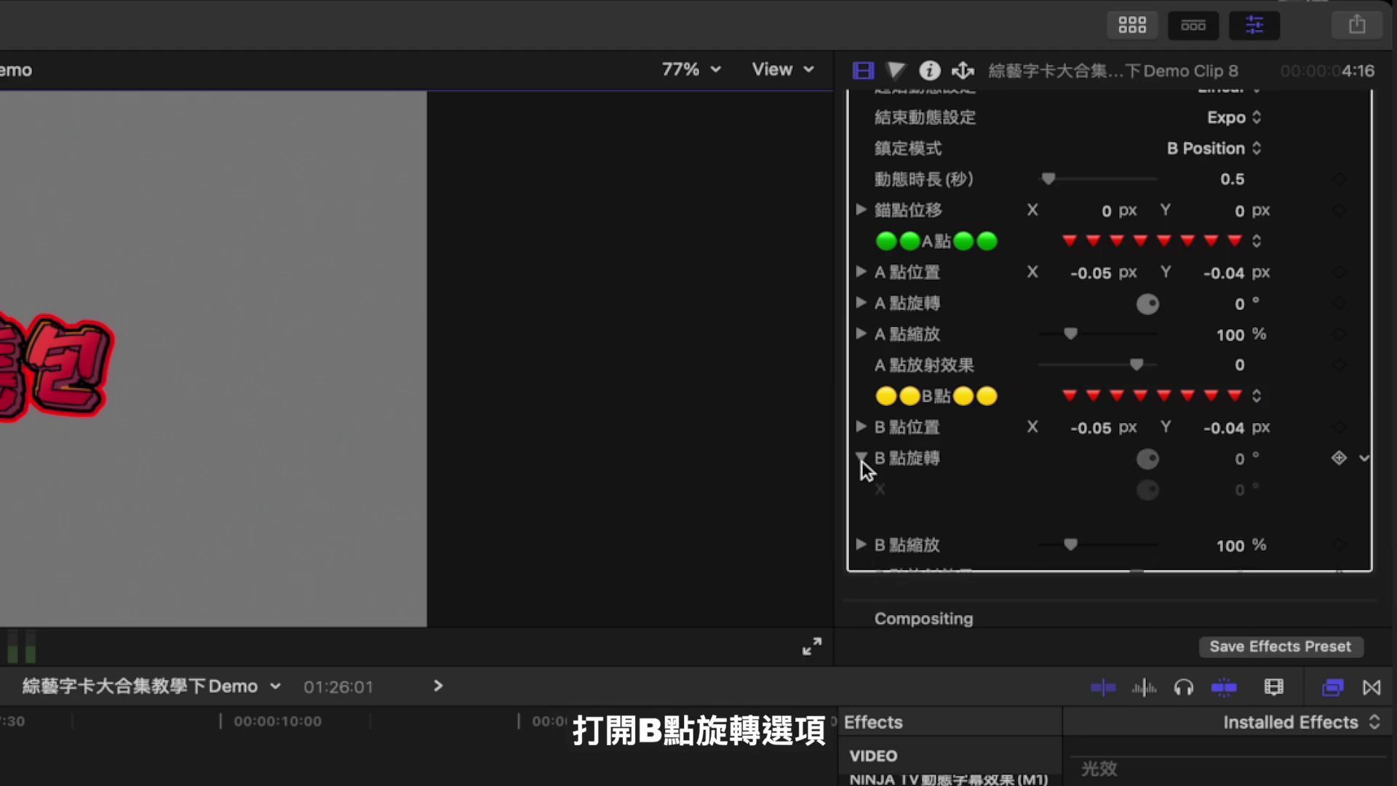
{"action": "scroll", "coordinate": [862, 460], "scroll_direction": "down", "scroll_amount": 3}
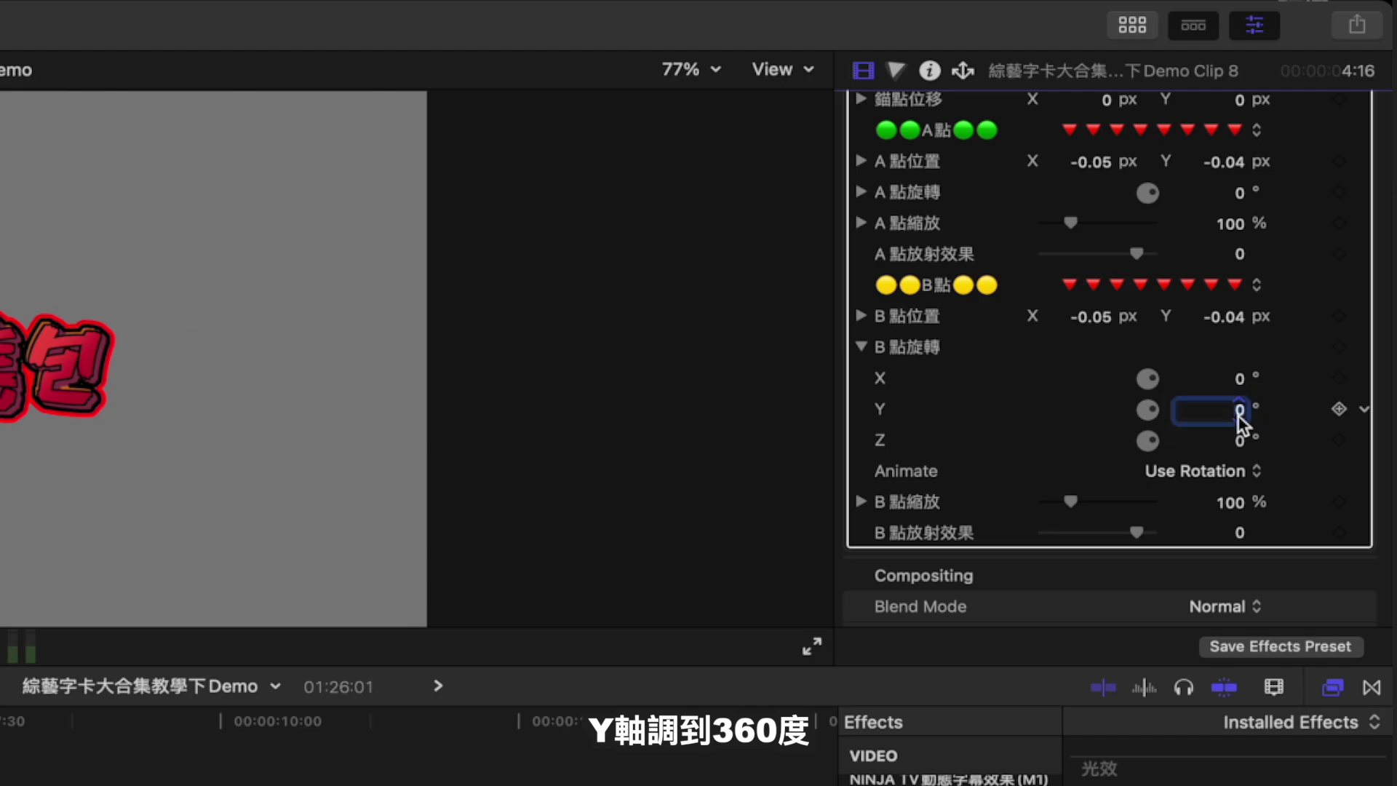
{"action": "type", "text": "360"}
{"action": "key", "text": "Return"}
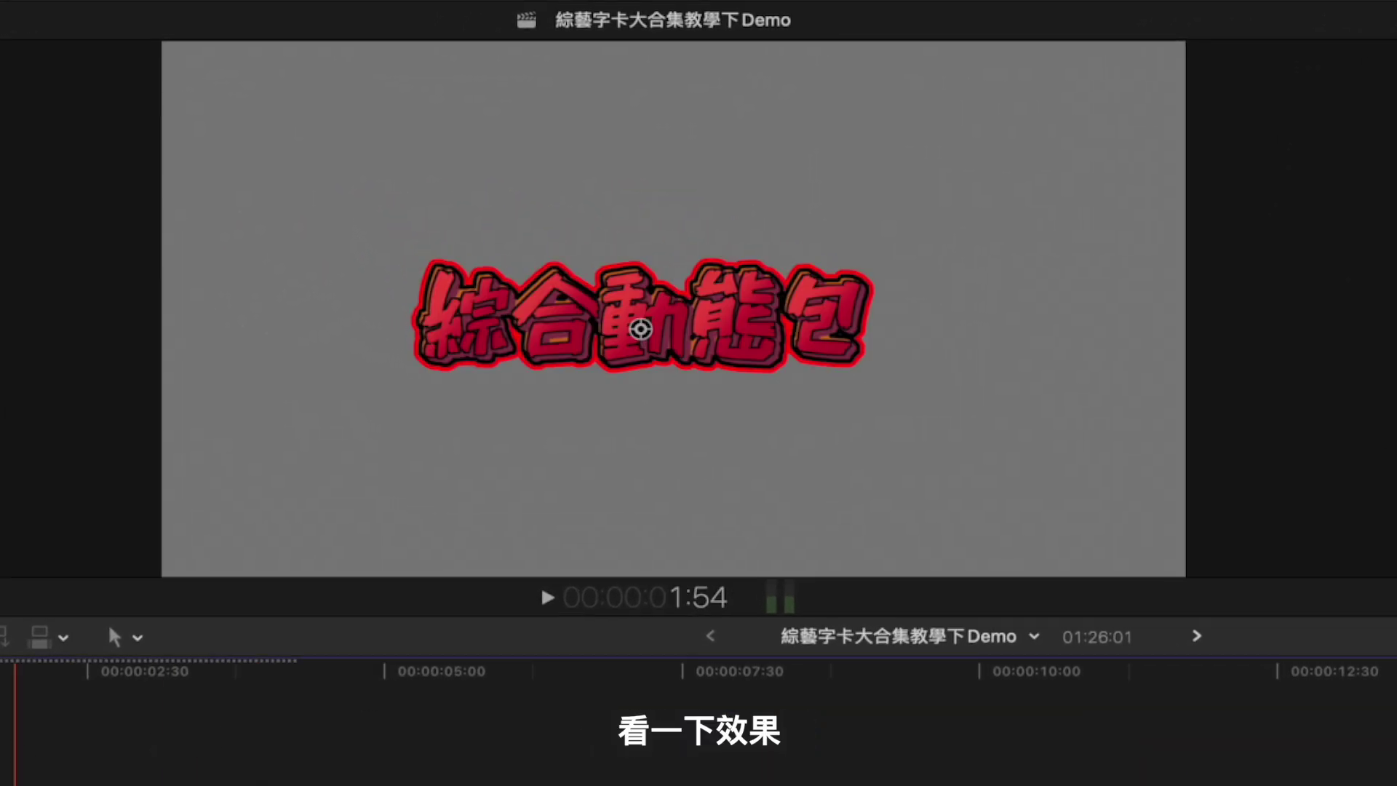
{"action": "key", "text": "Home"}
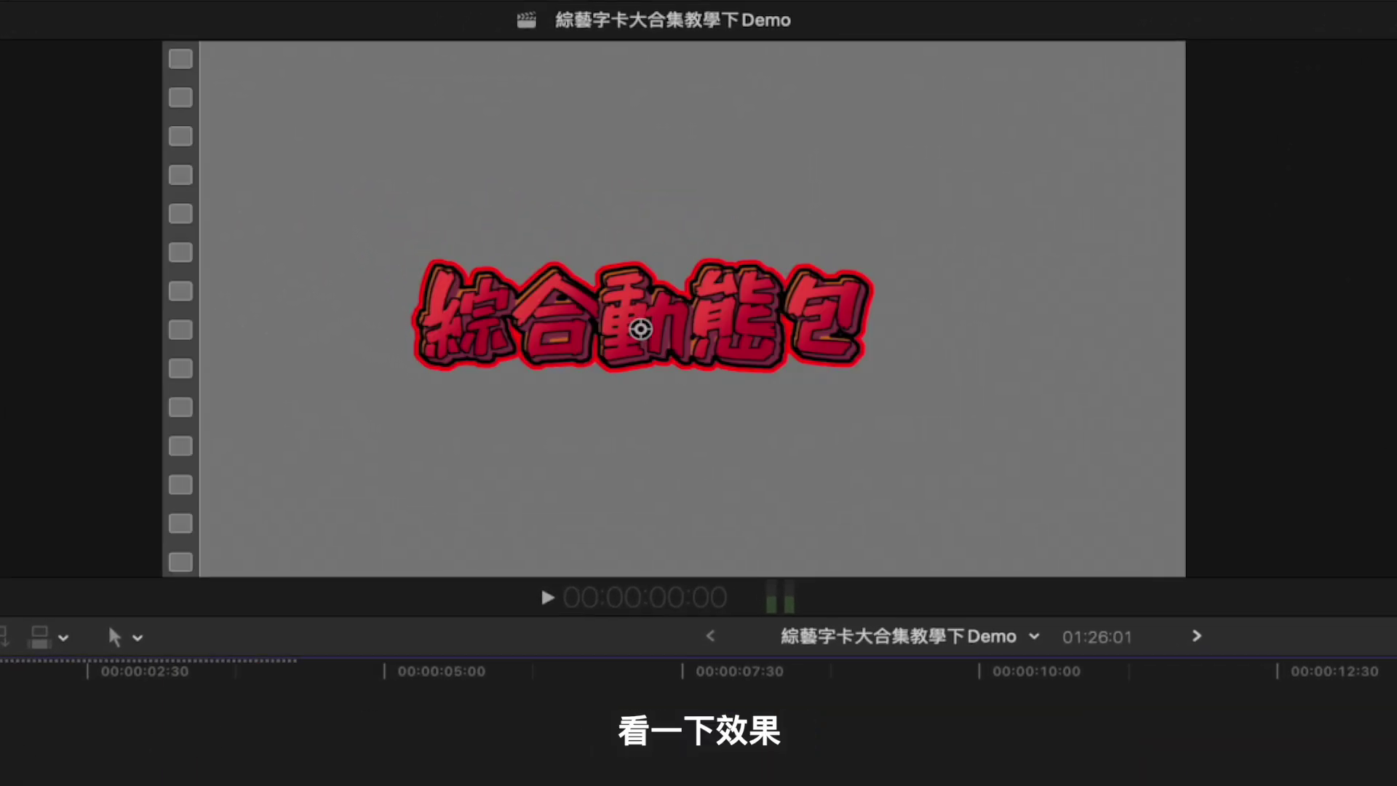
{"action": "key", "text": "space"}
{"action": "key", "text": "space"}
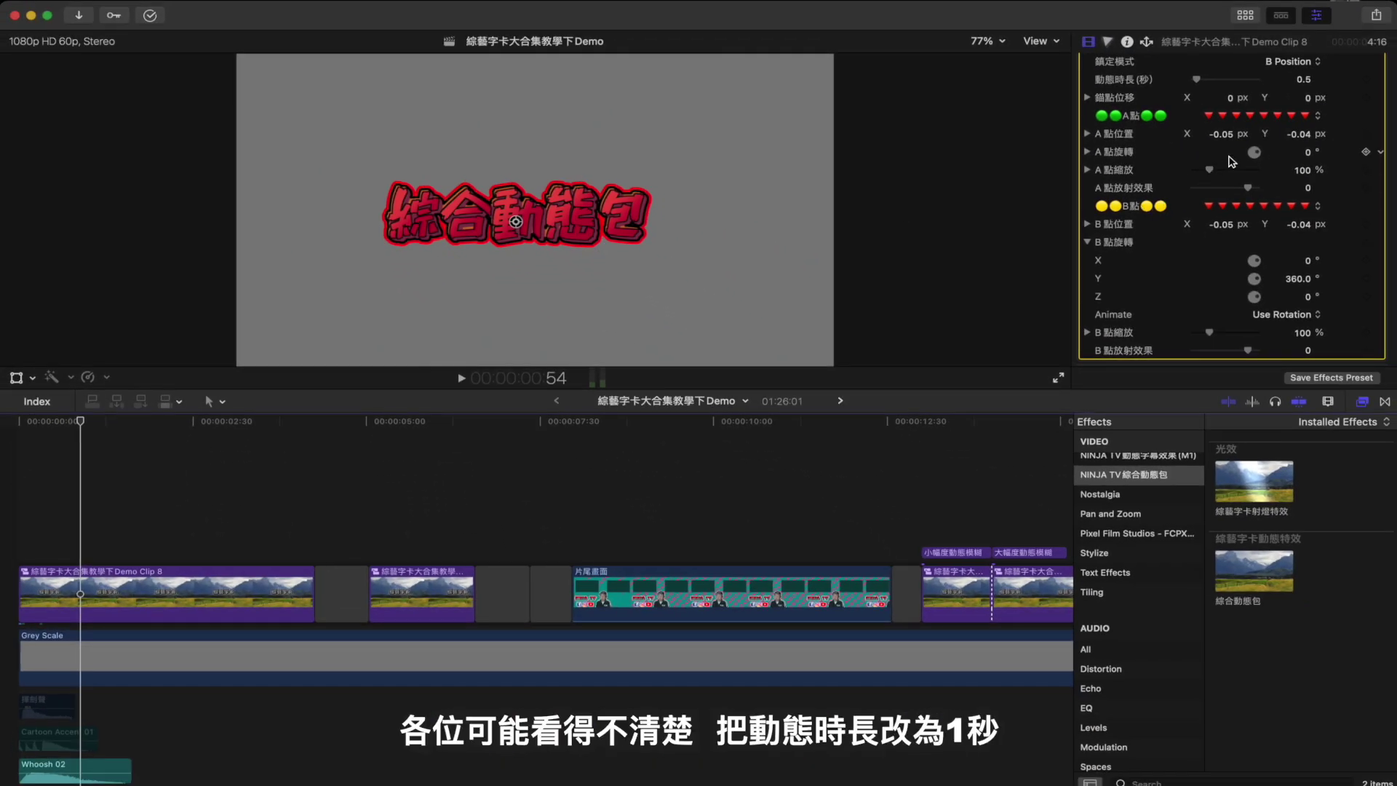
Step: Set the animation duration (動態時長) to 1 second and play it back
{"action": "scroll", "coordinate": [1231, 161], "scroll_direction": "up", "scroll_amount": 1}
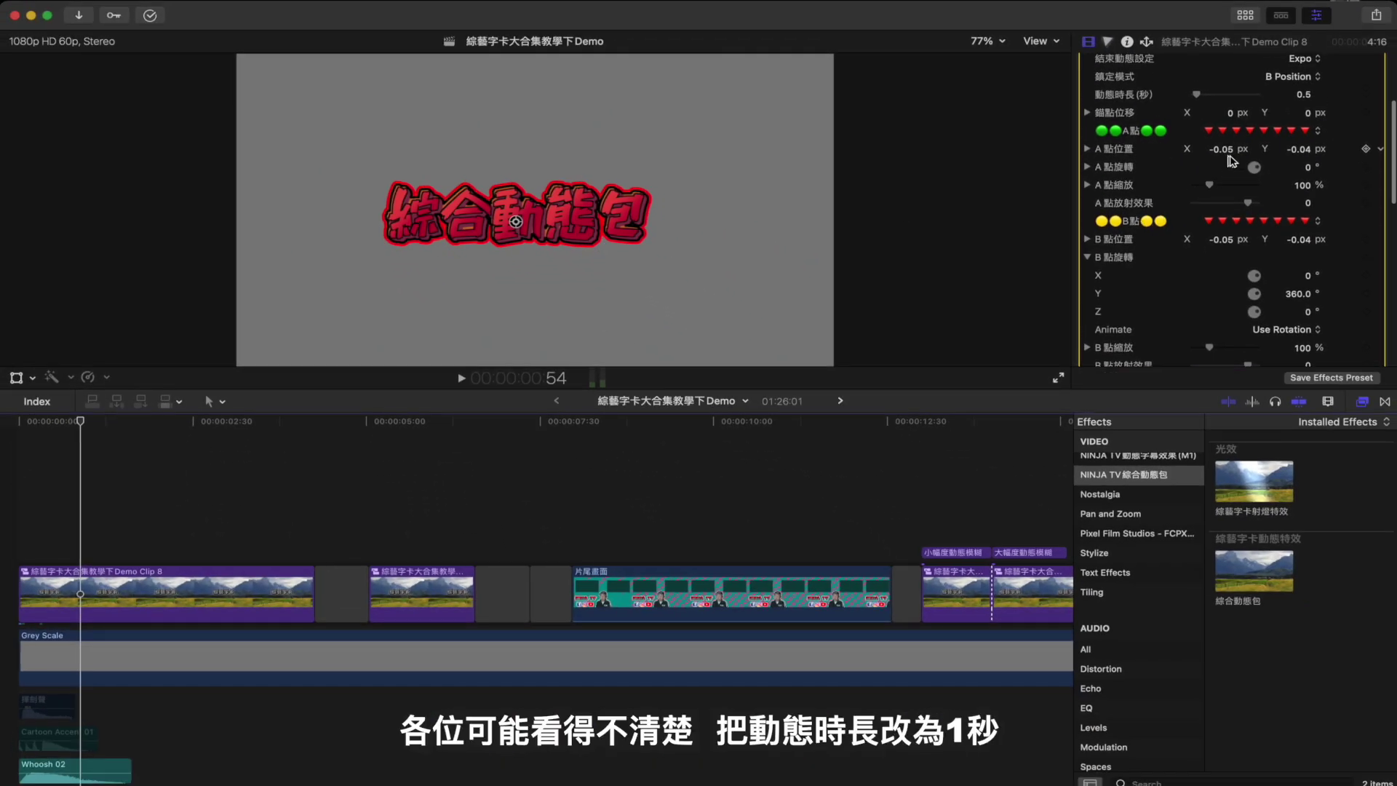
{"action": "left_click", "coordinate": [1304, 97]}
{"action": "type", "text": "1"}
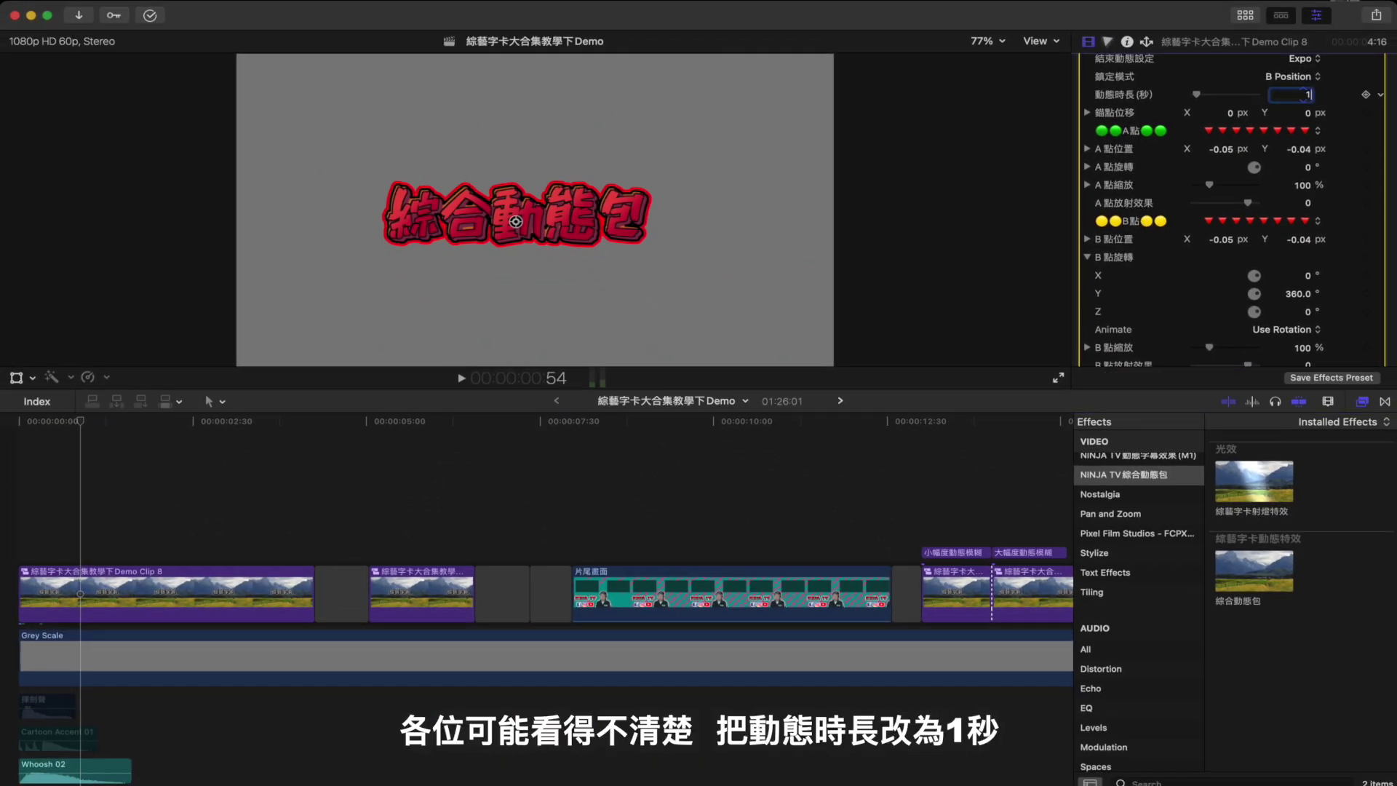
{"action": "key", "text": "Return"}
{"action": "key", "text": "slash"}
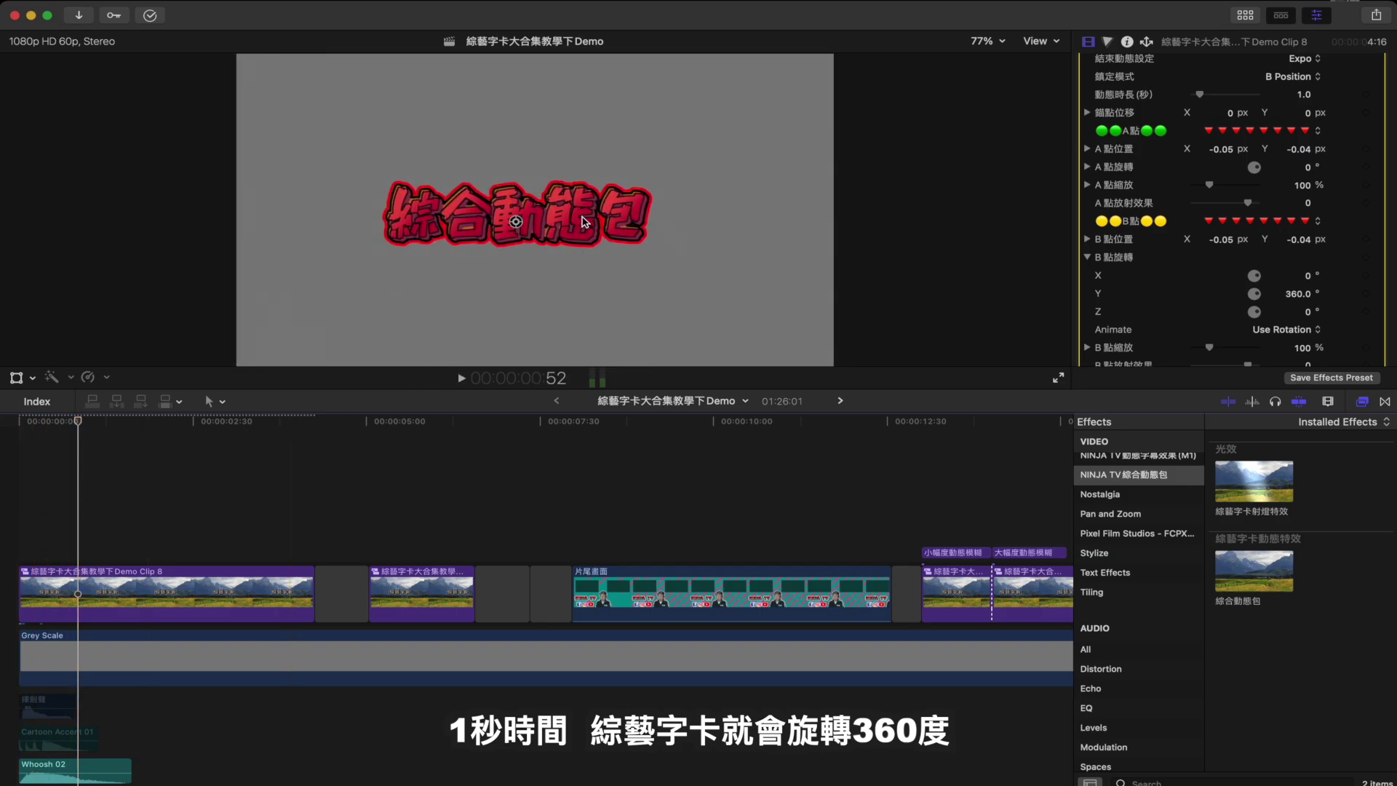
Step: Clear point B's Y rotation to 0, set X rotation to 360°, and replay
{"action": "key", "text": "super+z"}
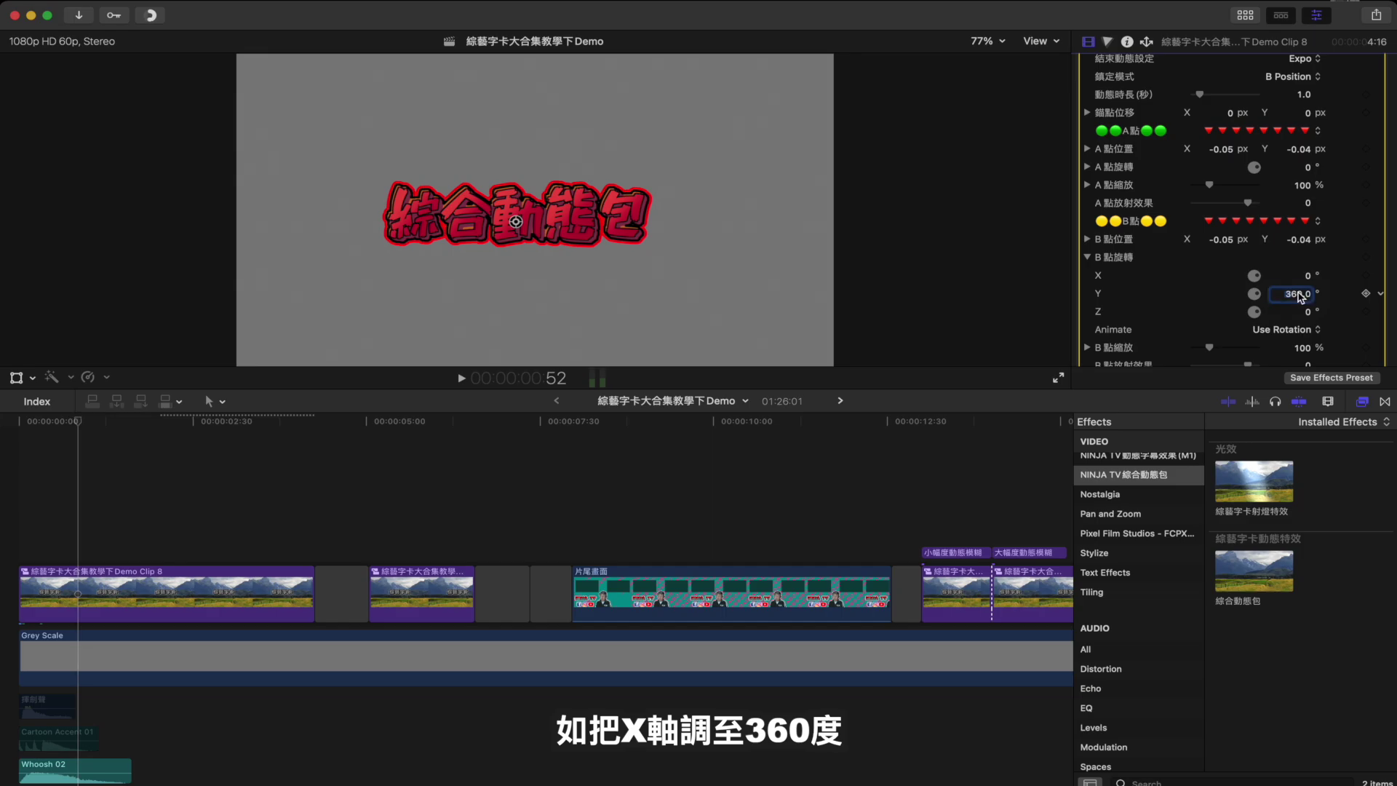
{"action": "left_click", "coordinate": [1309, 277]}
{"action": "type", "text": "60"}
{"action": "key", "text": "Return"}
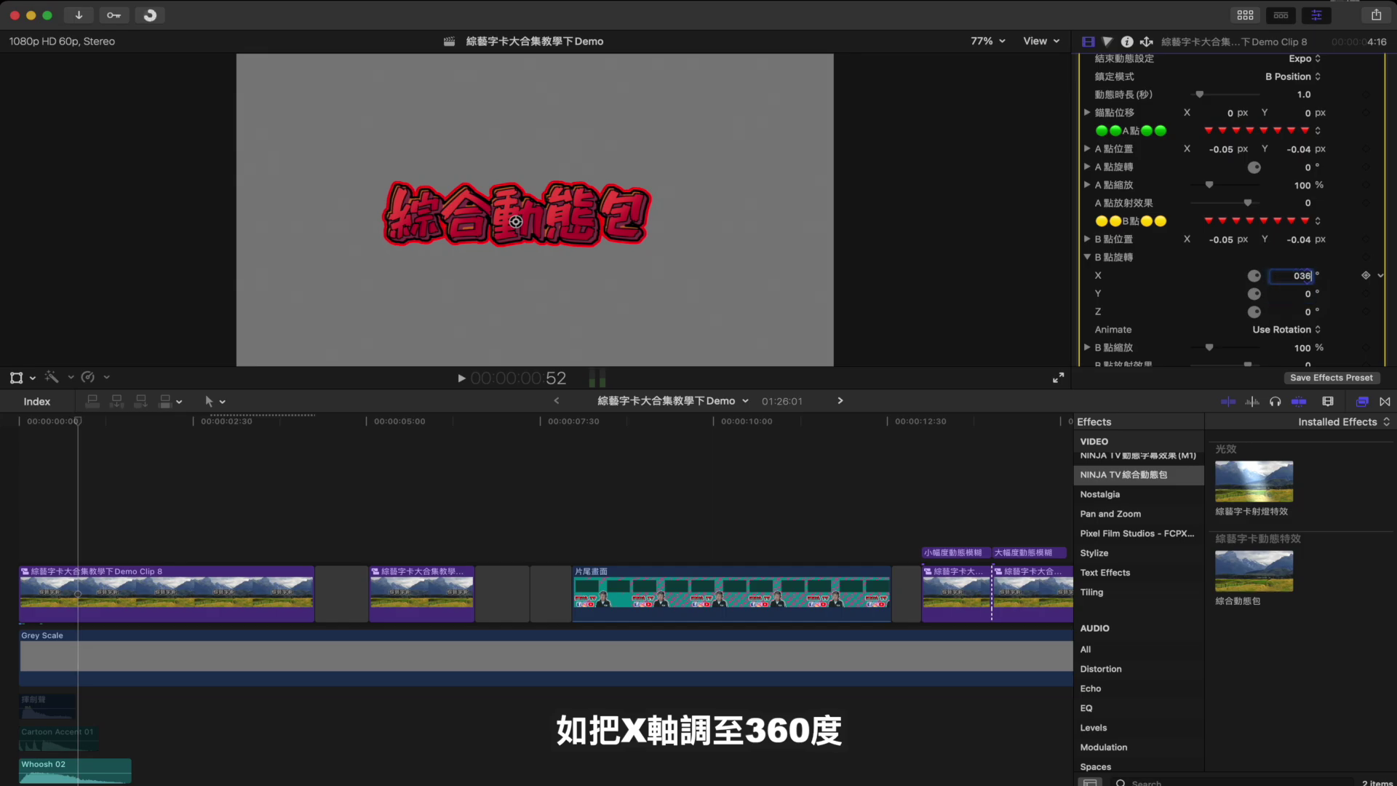
{"action": "key", "text": "slash"}
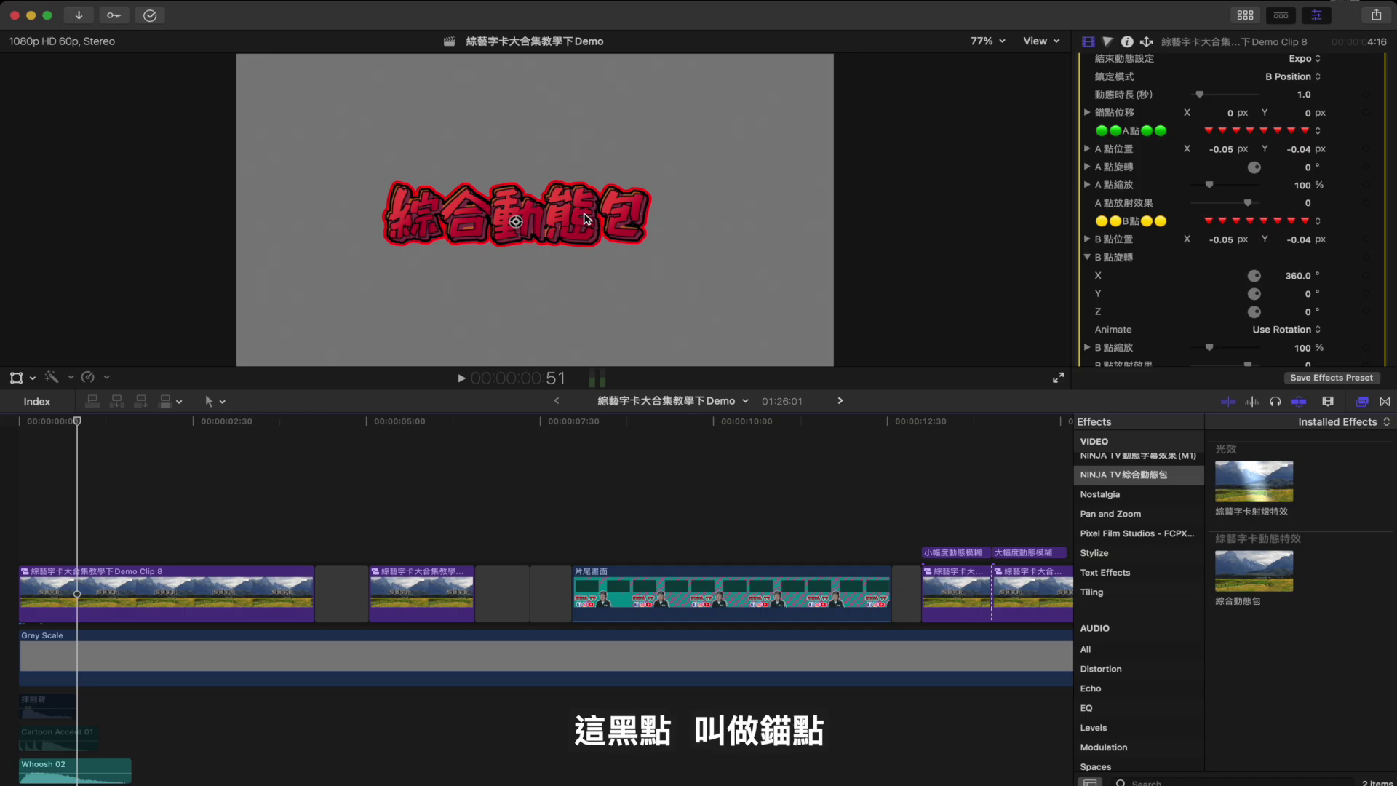
Step: Nudge the anchor offset left, swap point B's spin to Y 360° and play it
{"action": "scroll", "coordinate": [1106, 124], "scroll_direction": "up", "scroll_amount": 2}
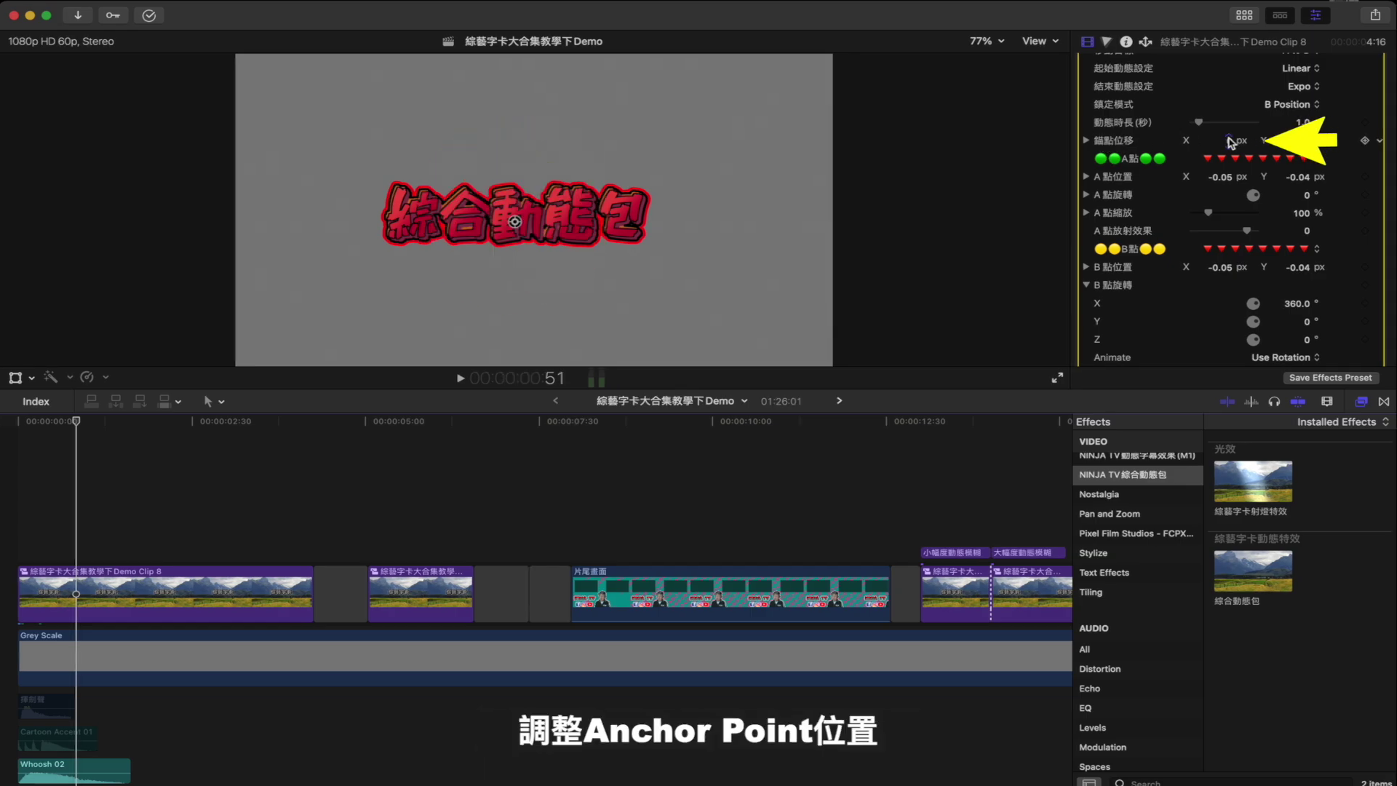
{"action": "left_click_drag", "start_coordinate": [1230, 142], "coordinate": [1231, 141]}
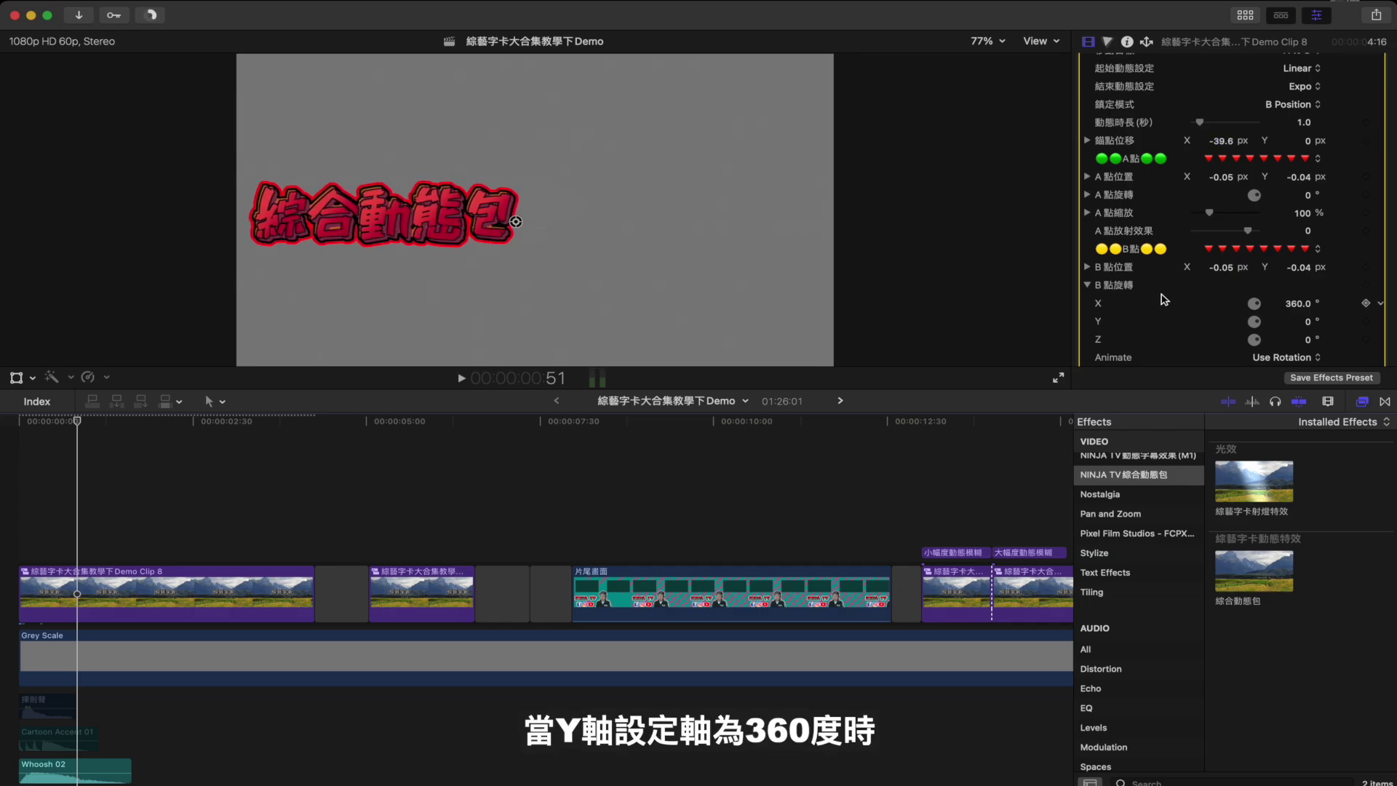
{"action": "left_click", "coordinate": [1299, 303]}
{"action": "type", "text": "0"}
{"action": "left_click", "coordinate": [1310, 321]}
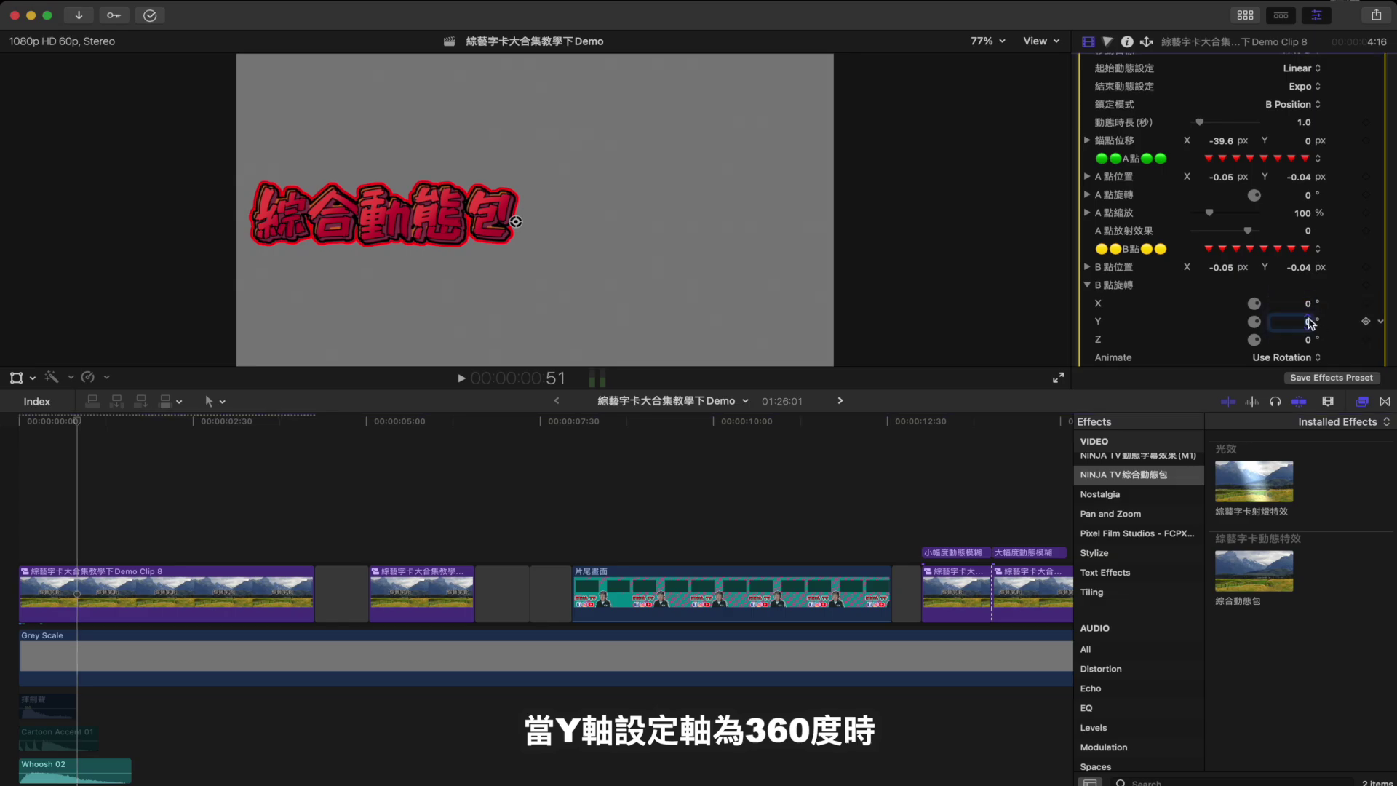
{"action": "type", "text": "360"}
{"action": "key", "text": "Return"}
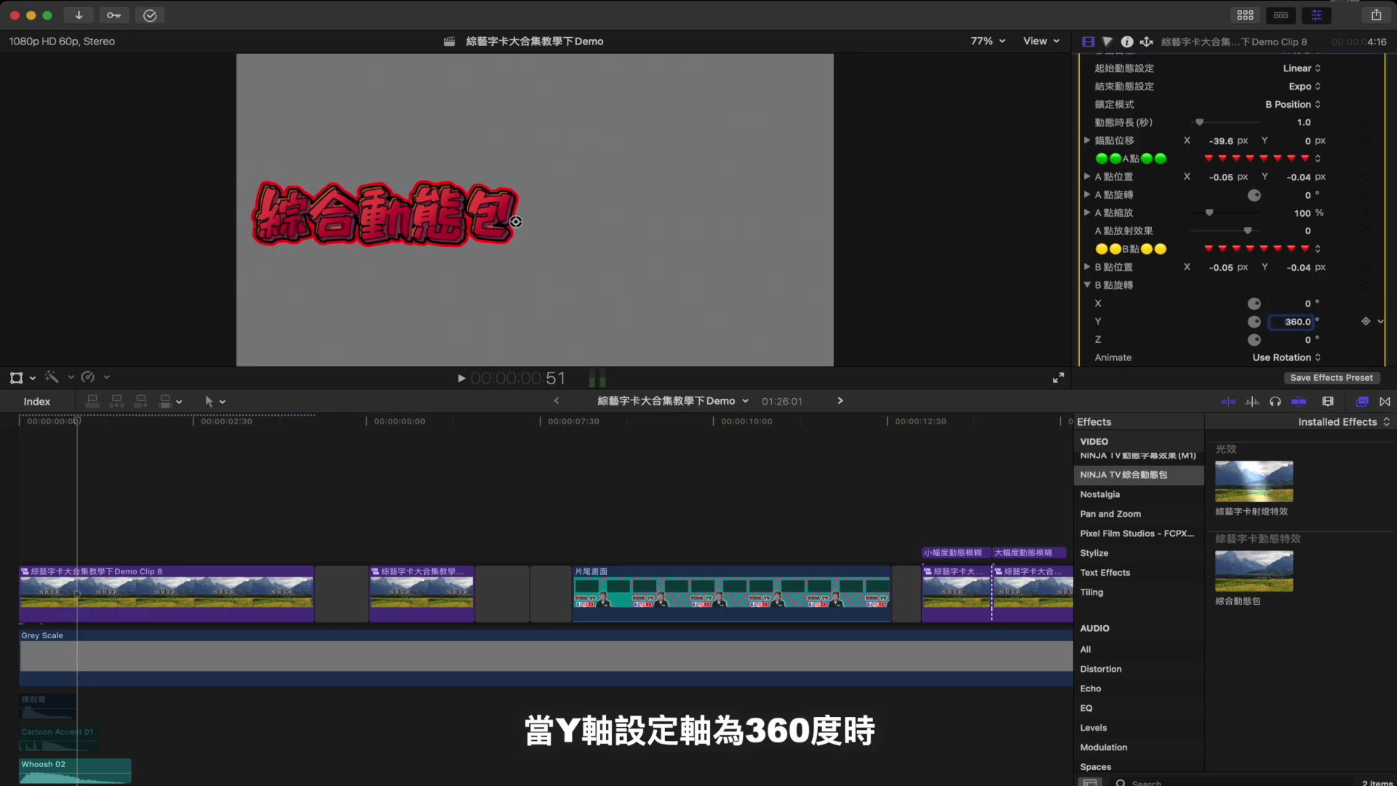
{"action": "key", "text": "space"}
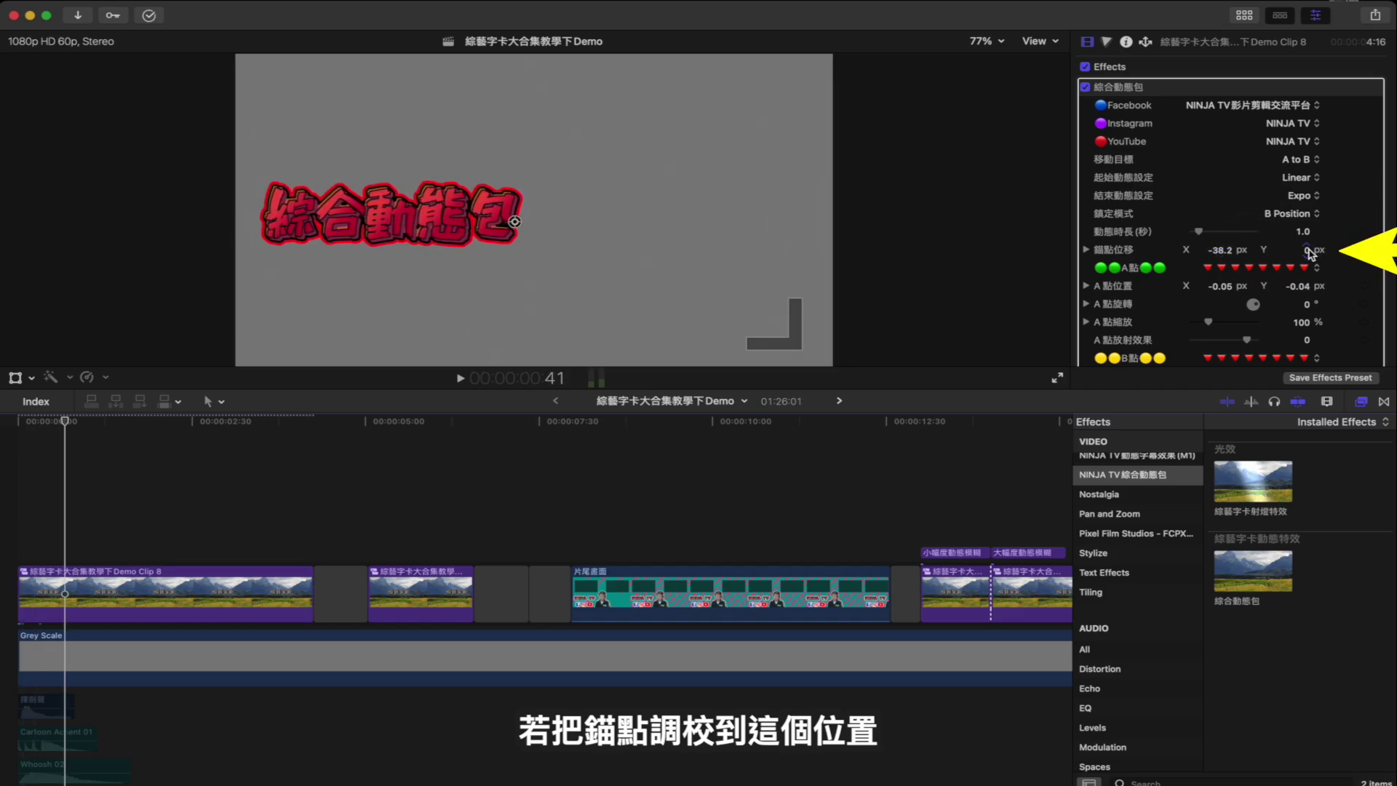
Step: Set Y rotation back to 0 and X to 360°, replaying the spin around the offset anchor
{"action": "left_click", "coordinate": [1299, 304]}
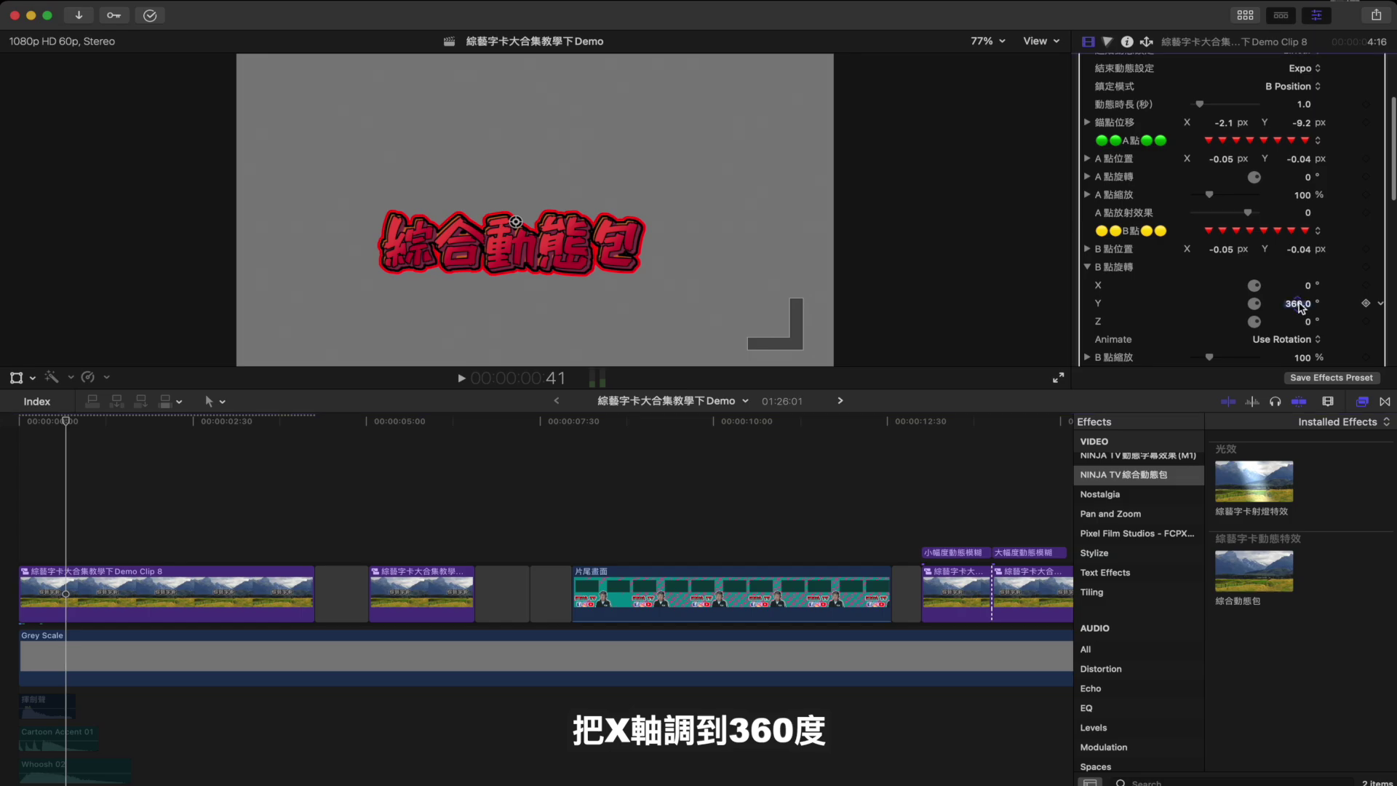
{"action": "type", "text": "0."}
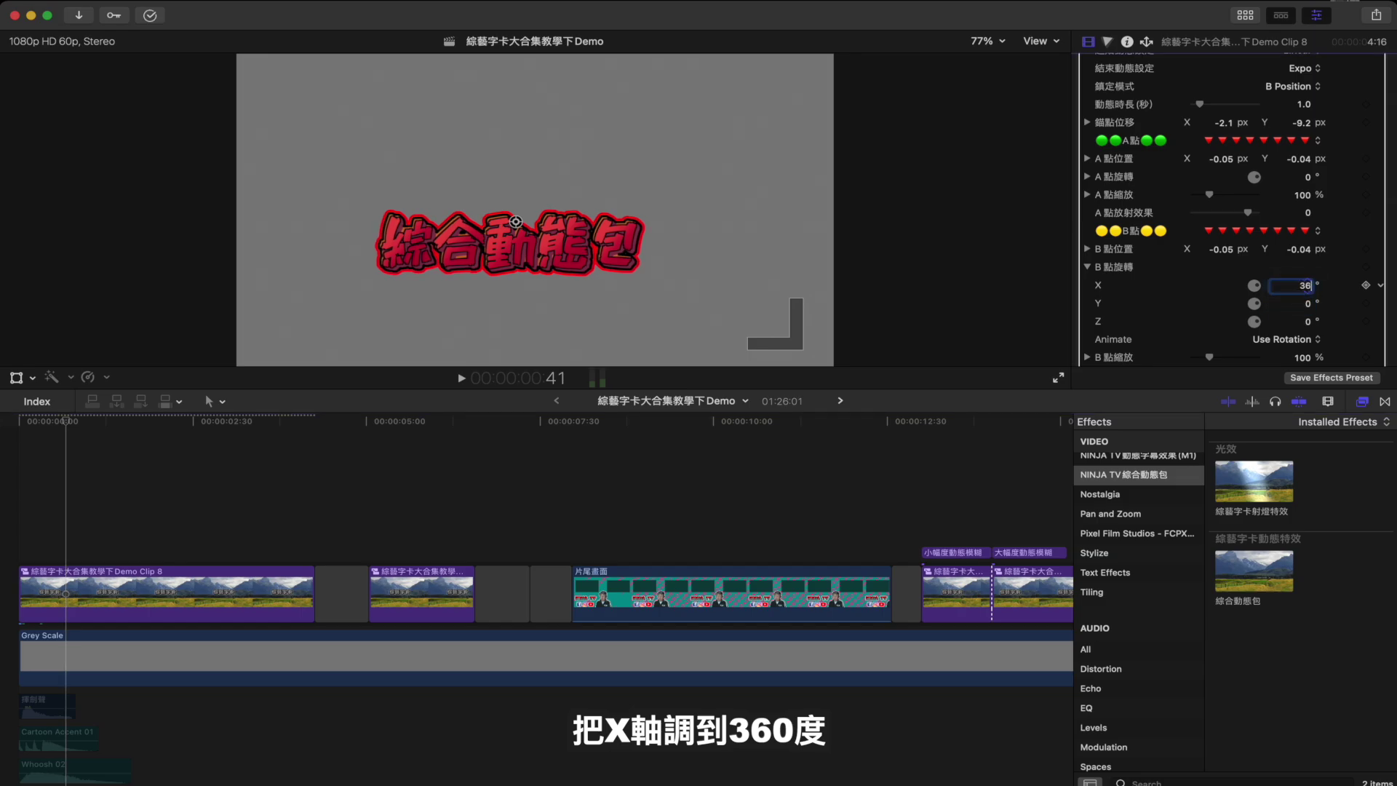
{"action": "type", "text": "0"}
{"action": "key", "text": "Return"}
{"action": "key", "text": "Home"}
{"action": "key", "text": "space"}
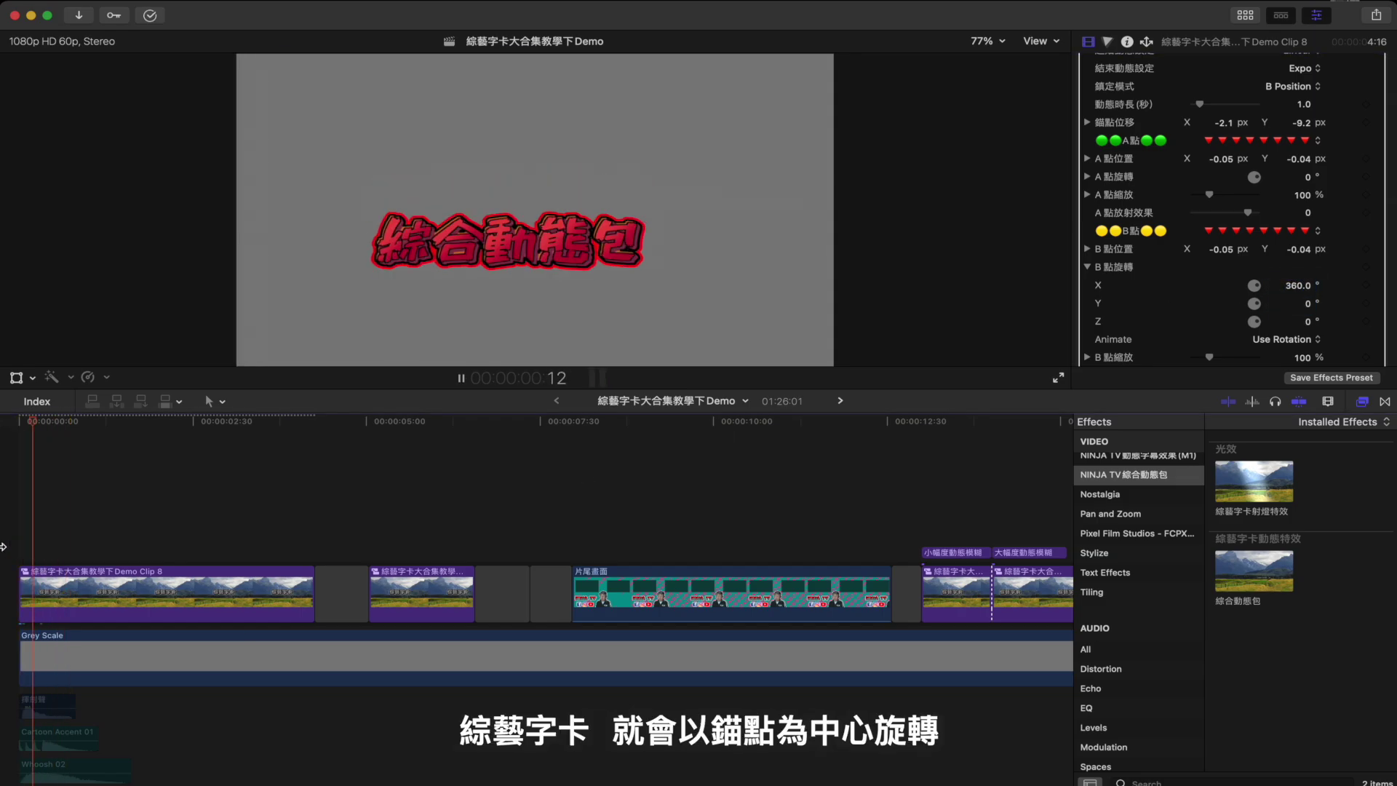
{"action": "key", "text": "space"}
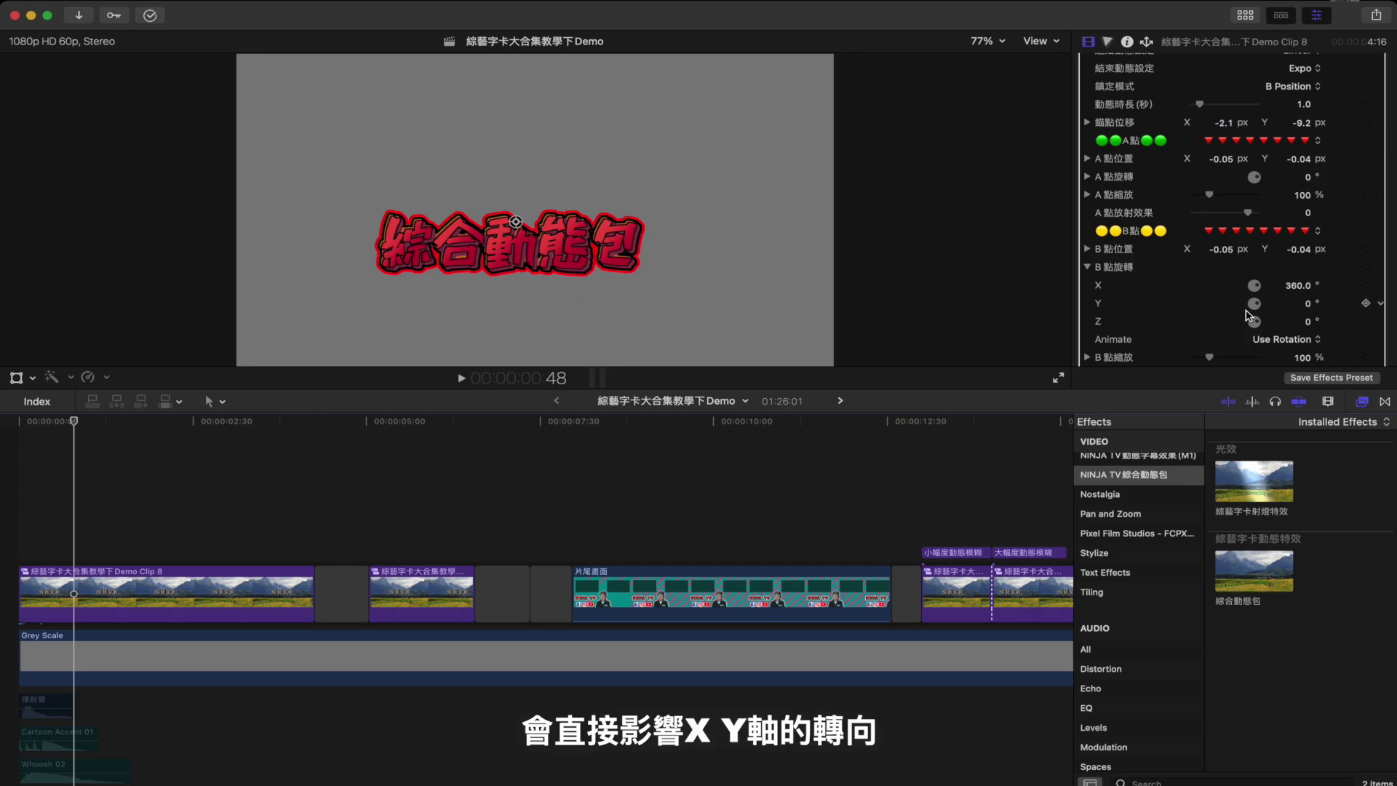
{"action": "left_click", "coordinate": [1289, 86]}
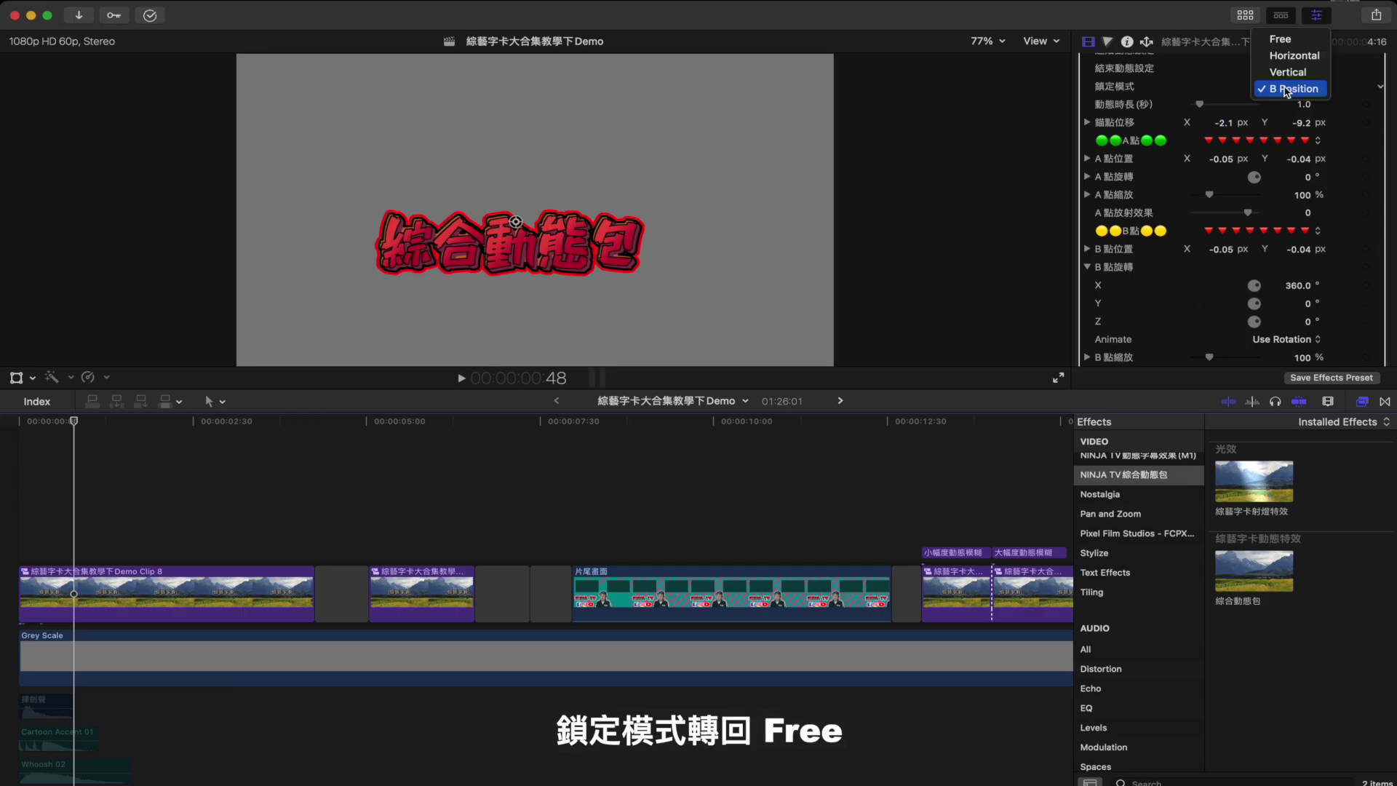
Step: Set lock mode to Free, anchor offset to 0, 0 px, and point B's X rotation to 0°
{"action": "left_click", "coordinate": [1281, 39]}
{"action": "left_click", "coordinate": [1225, 123]}
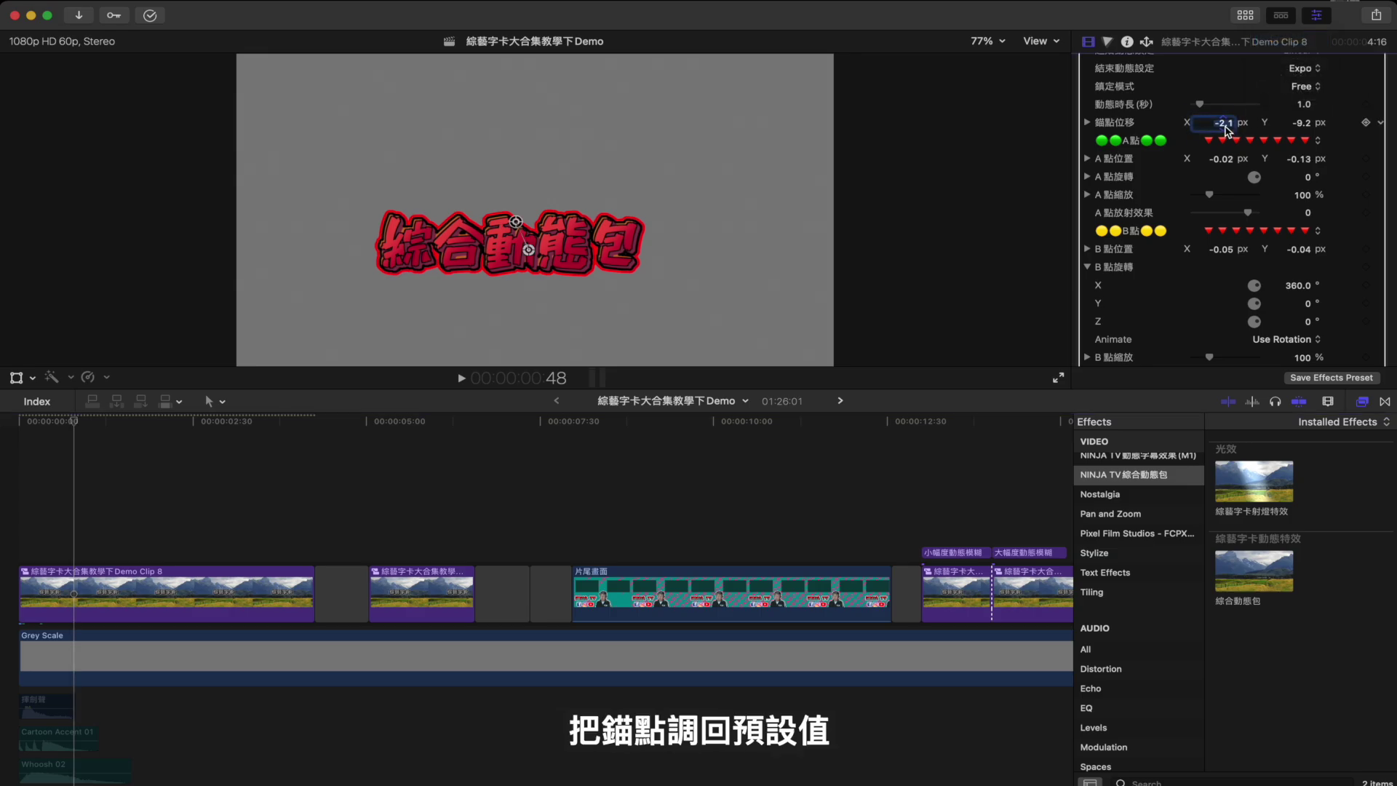
{"action": "type", "text": "0"}
{"action": "key", "text": "Tab"}
{"action": "type", "text": "0"}
{"action": "key", "text": "Return"}
{"action": "left_click", "coordinate": [1295, 285]}
{"action": "type", "text": "0"}
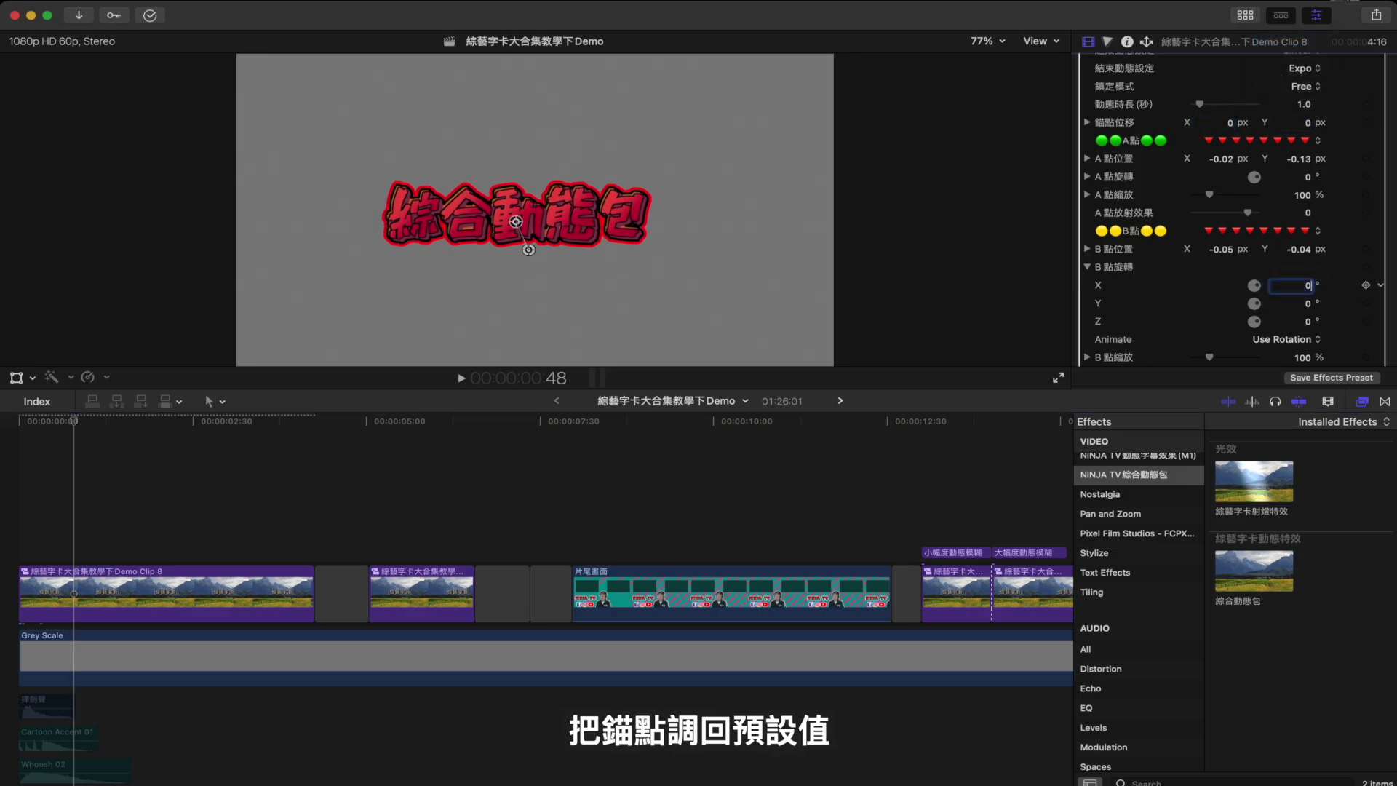
{"action": "left_click", "coordinate": [1088, 267]}
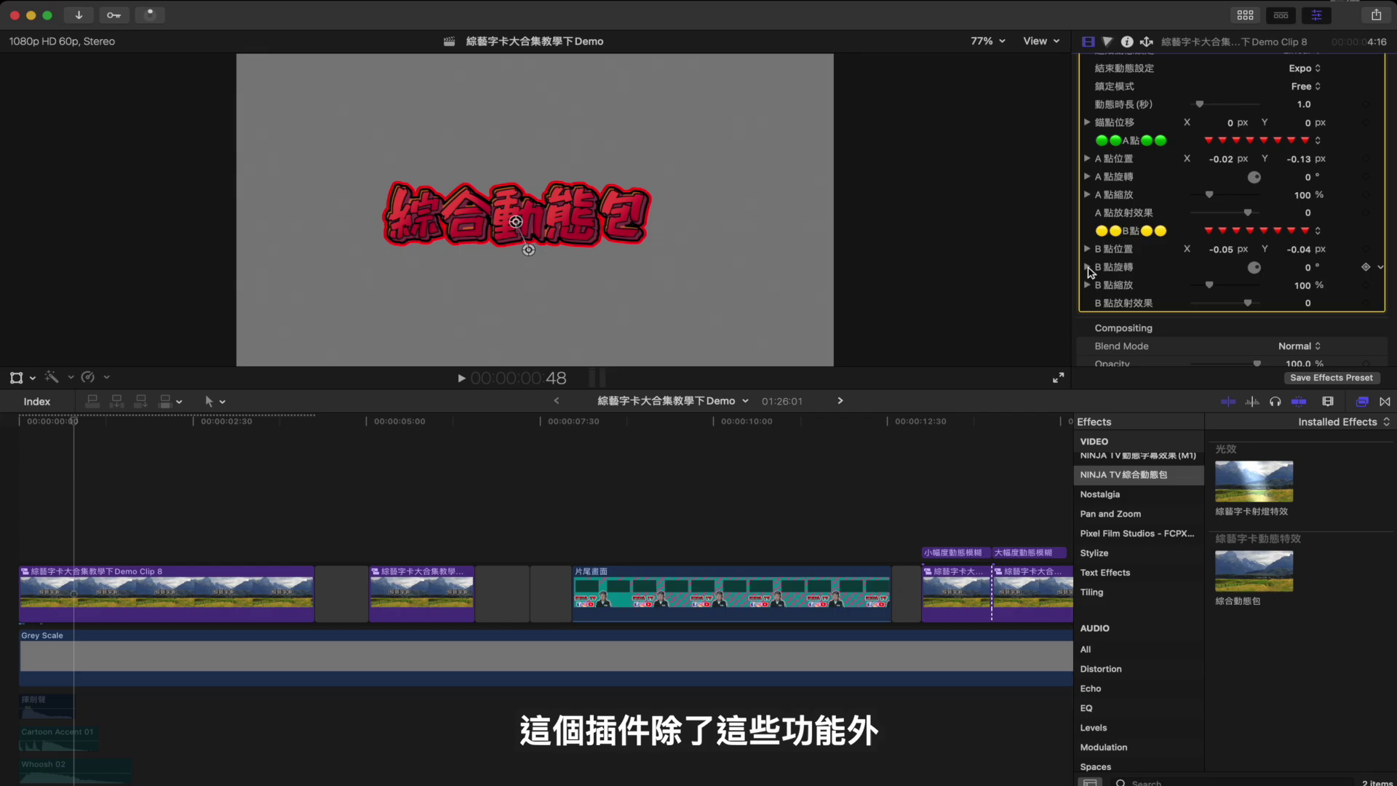
{"action": "scroll", "coordinate": [1089, 271], "scroll_direction": "up", "scroll_amount": 3}
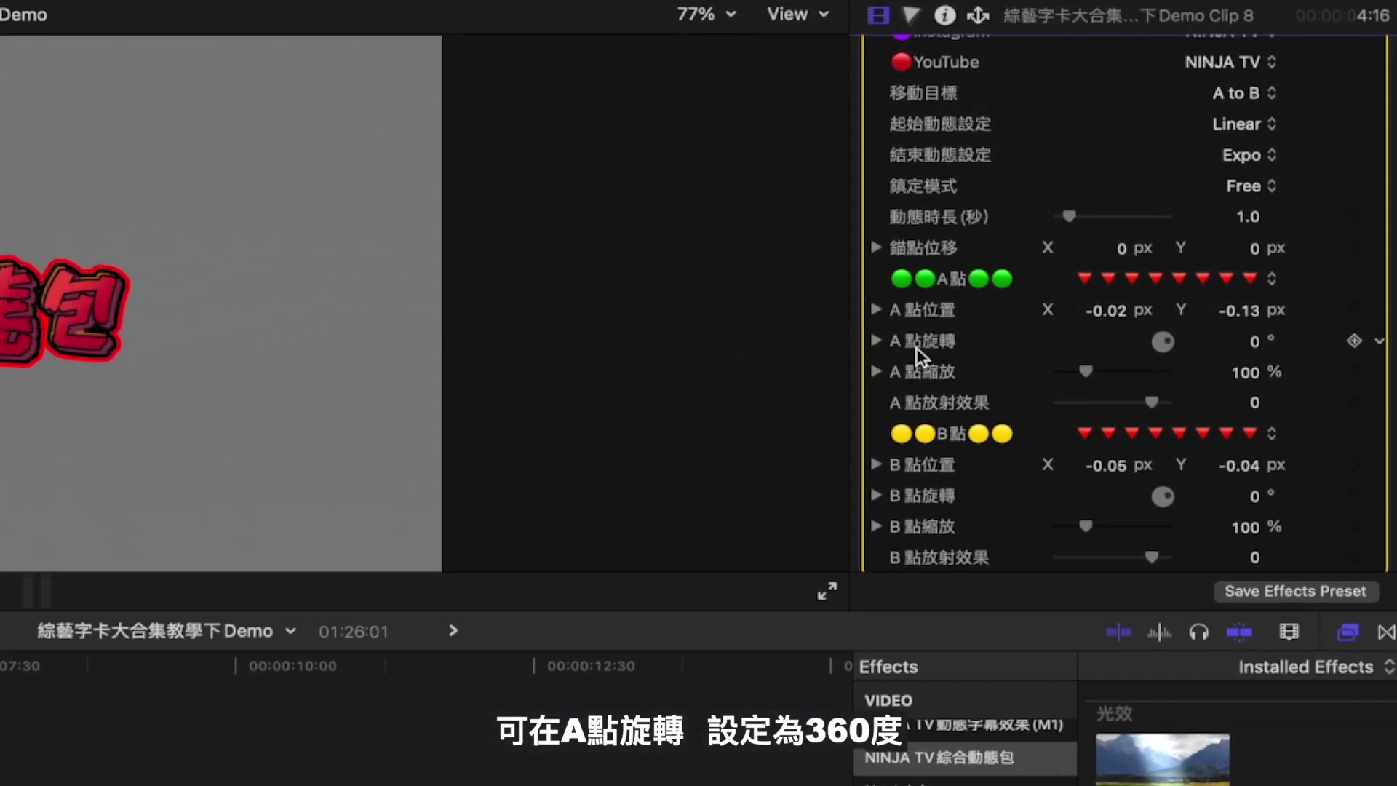
Step: Drag point A lower-left and point B upper-right, previewing A's 360° spin before resetting it to 0
{"action": "left_click", "coordinate": [1254, 341]}
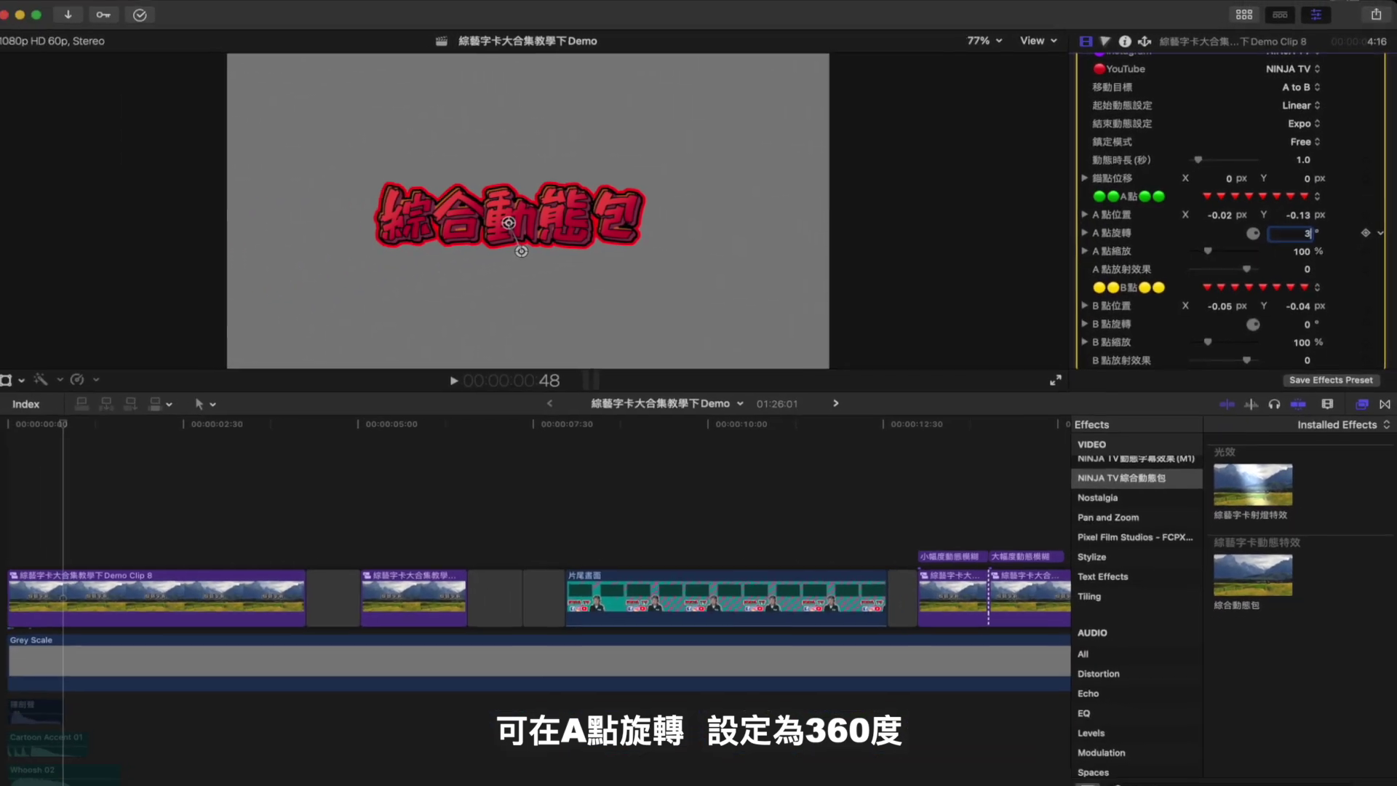
{"action": "type", "text": "360"}
{"action": "key", "text": "Return"}
{"action": "left_click_drag", "start_coordinate": [530, 253], "coordinate": [351, 318]}
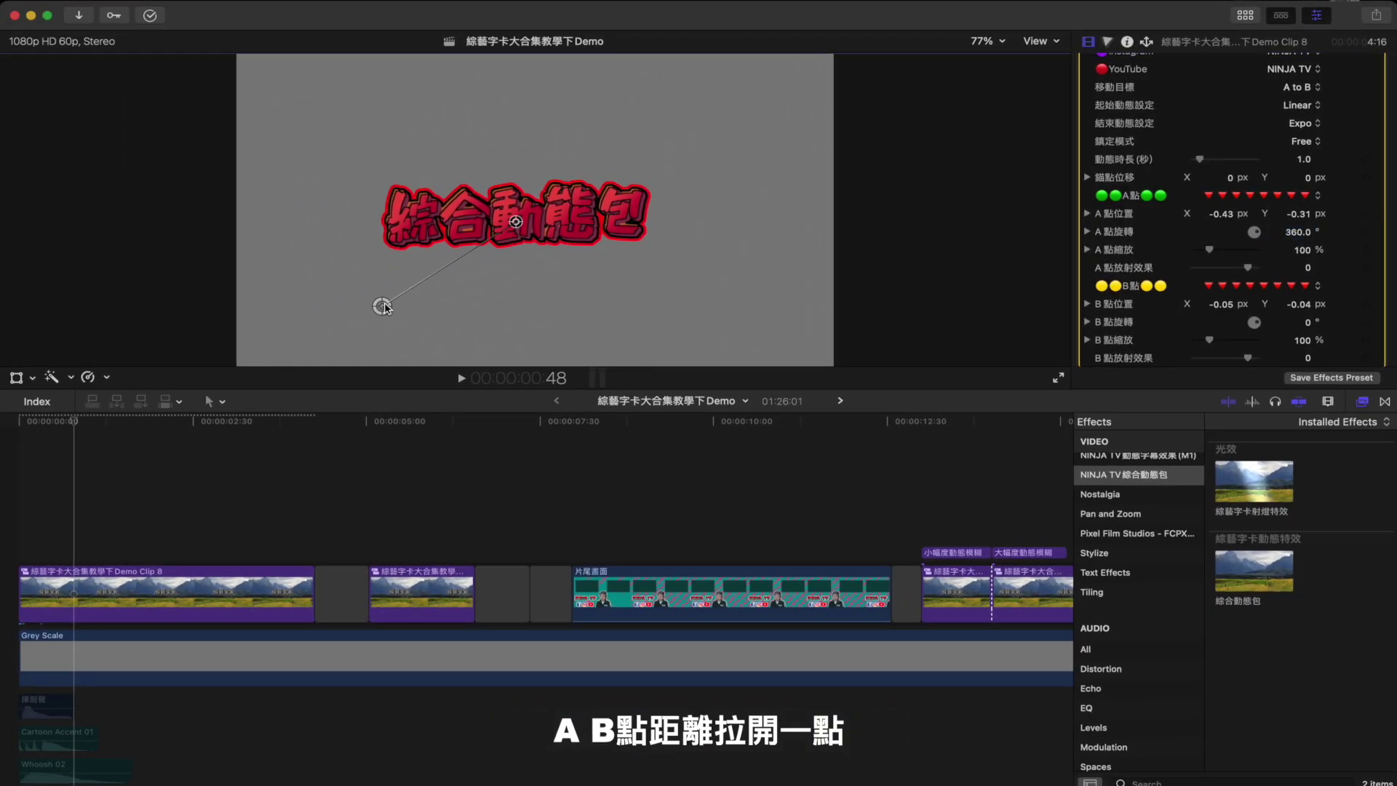
{"action": "left_click_drag", "start_coordinate": [519, 228], "coordinate": [658, 142]}
{"action": "key", "text": "Home"}
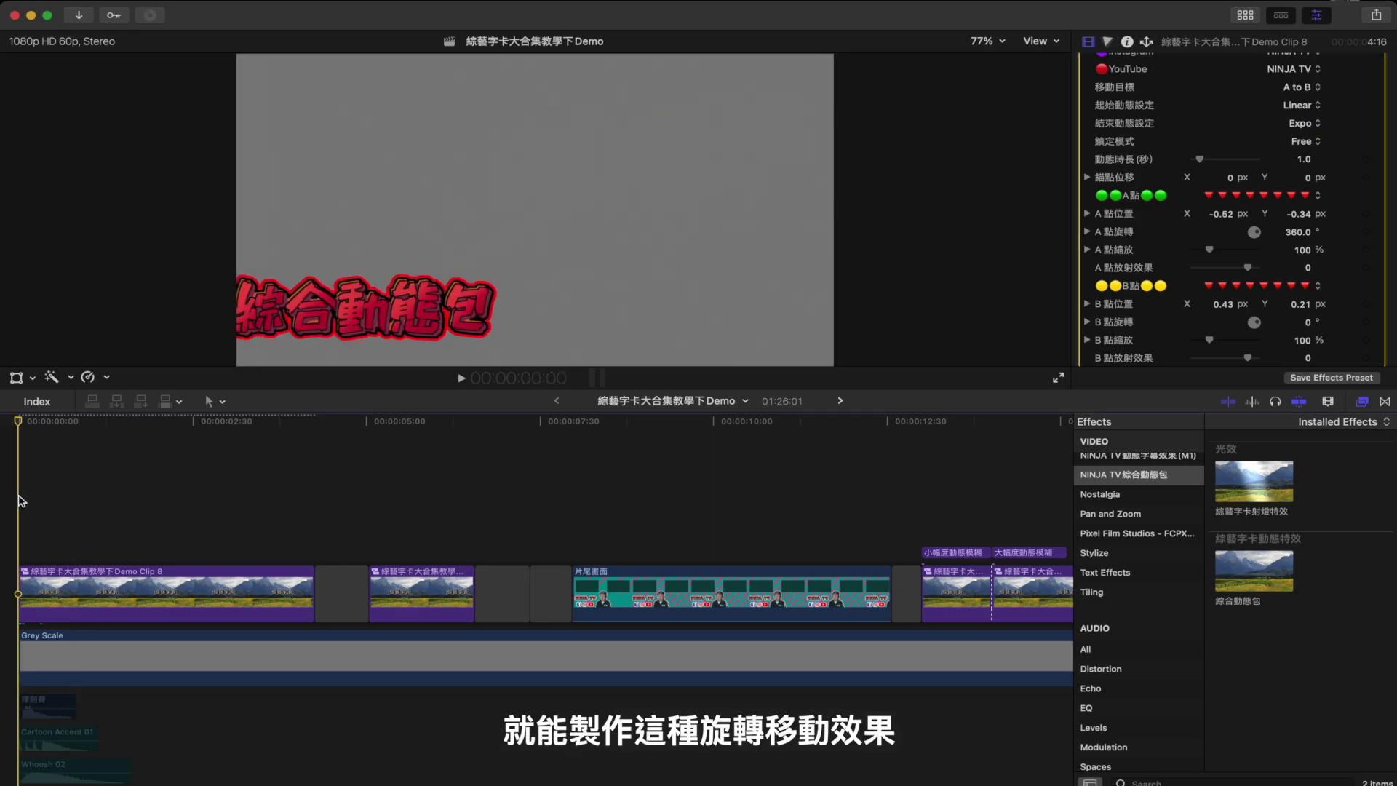
{"action": "key", "text": "space"}
{"action": "key", "text": "space"}
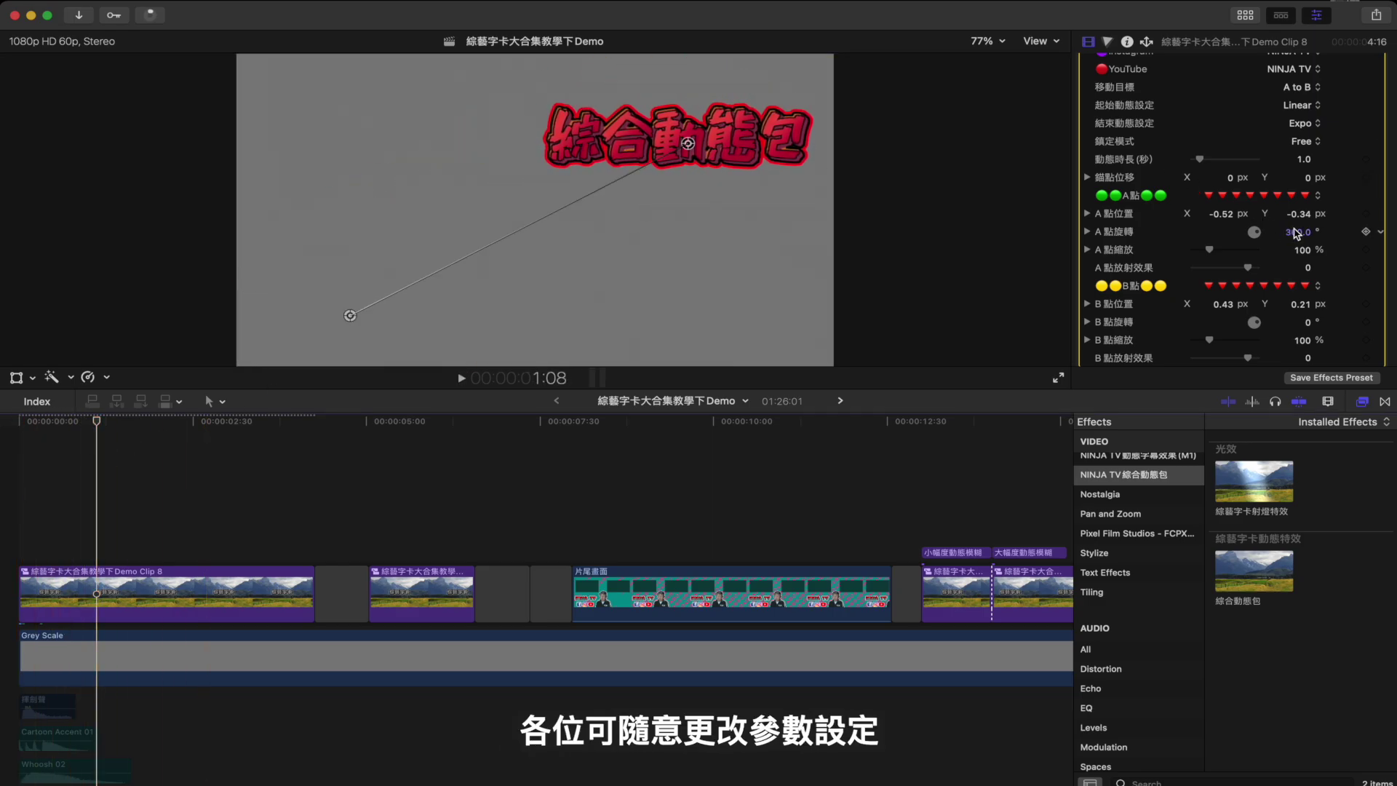
{"action": "left_click", "coordinate": [1296, 233]}
{"action": "type", "text": "0"}
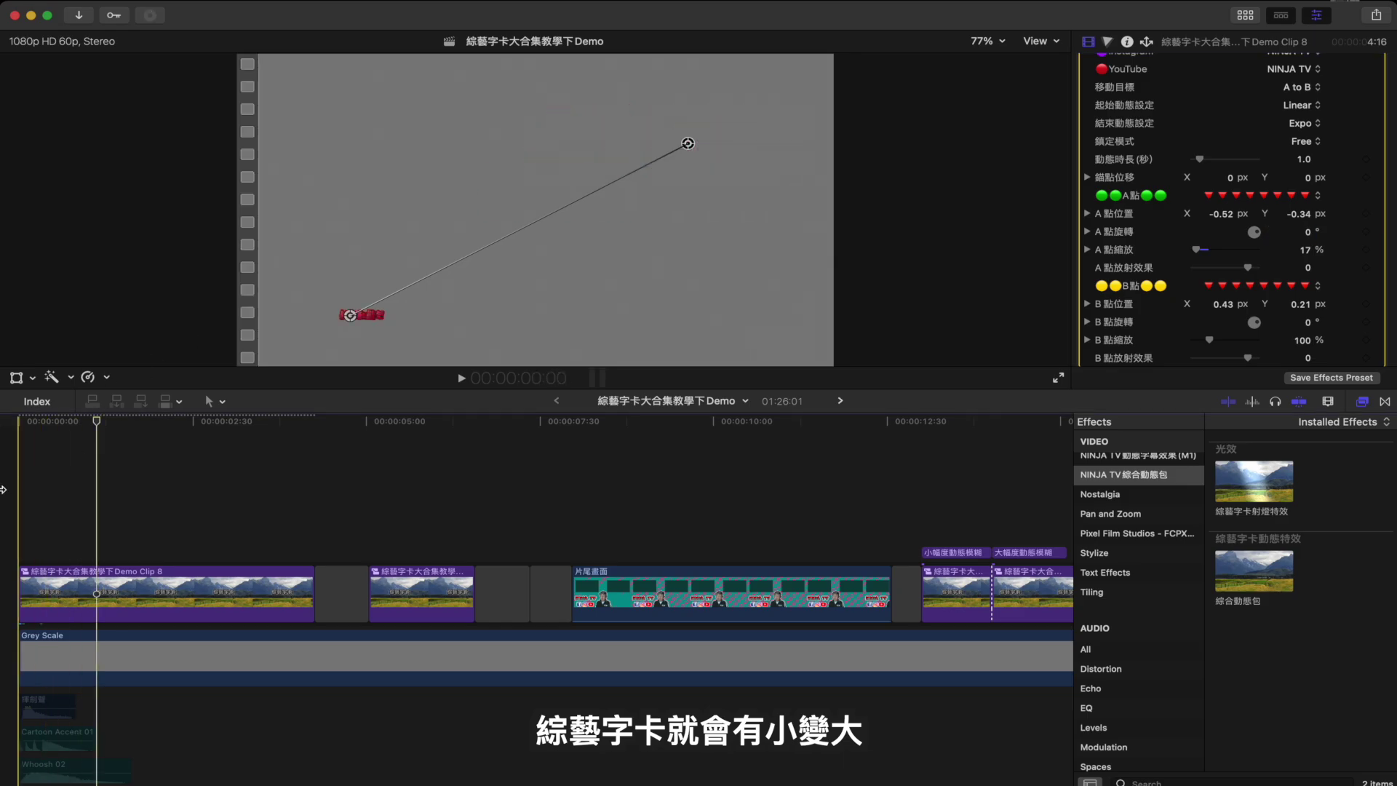
Step: Set point A and point B positions to X 0, Y 0
{"action": "key", "text": "space"}
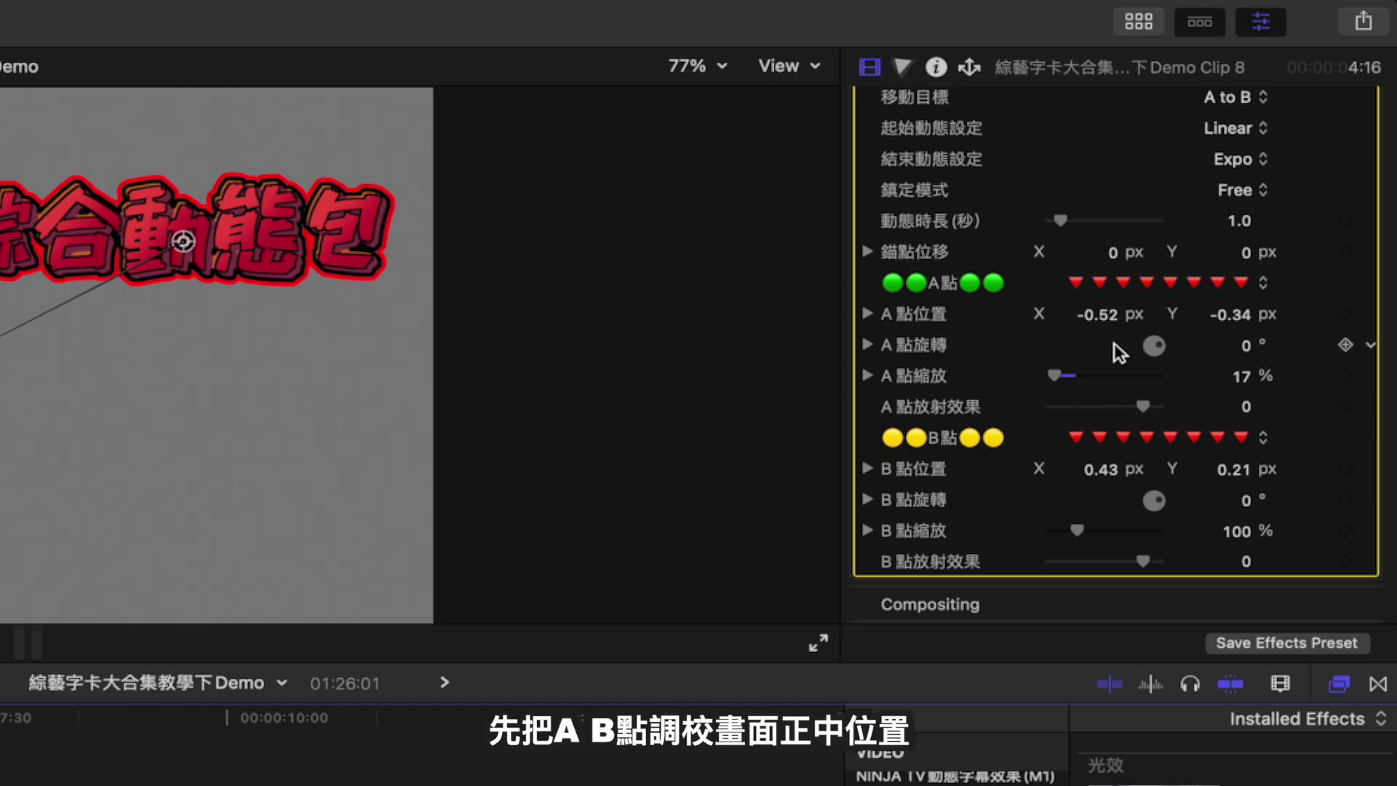
{"action": "double_click", "coordinate": [1102, 315]}
{"action": "type", "text": "0"}
{"action": "key", "text": "Return"}
{"action": "double_click", "coordinate": [1240, 314]}
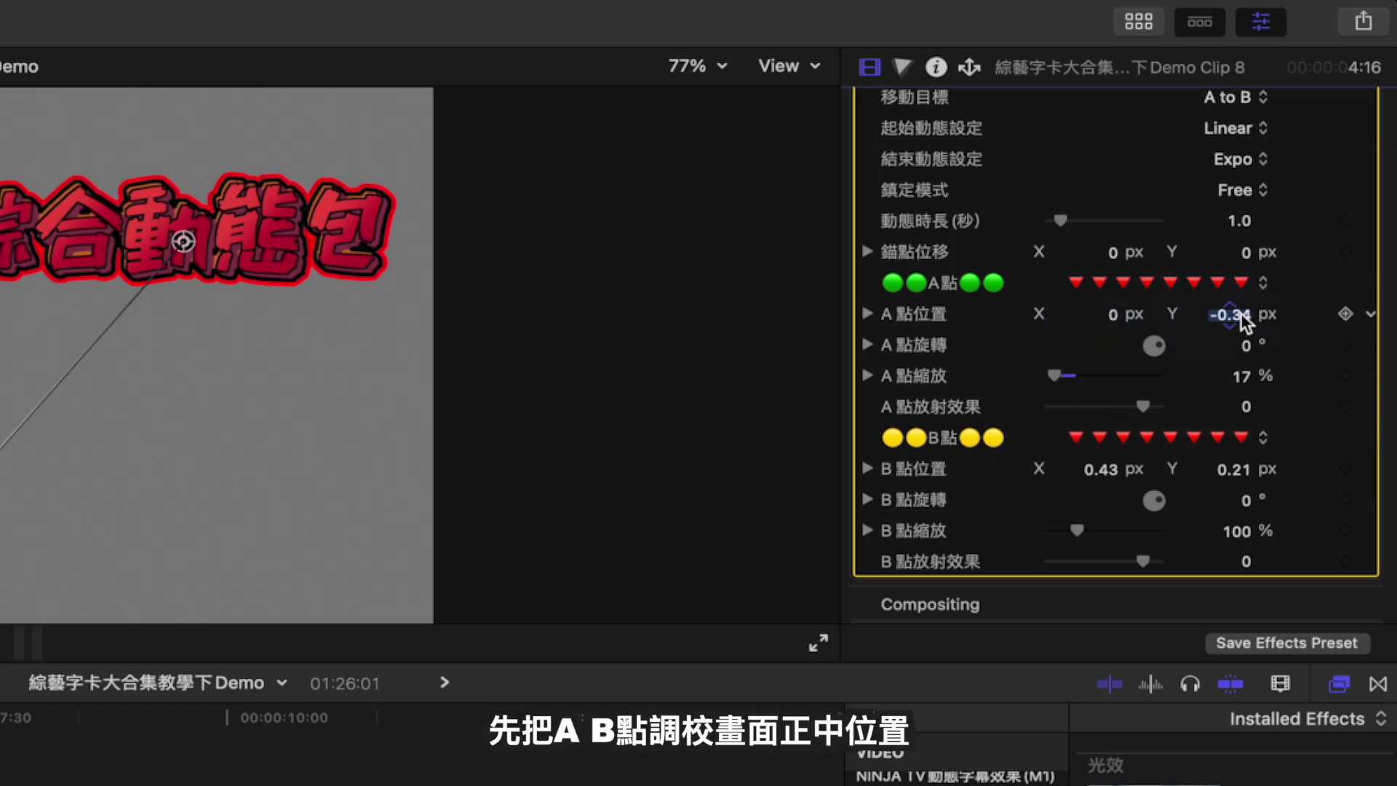
{"action": "type", "text": "0"}
{"action": "key", "text": "Return"}
{"action": "left_click", "coordinate": [1103, 469]}
{"action": "type", "text": "0"}
{"action": "key", "text": "Return"}
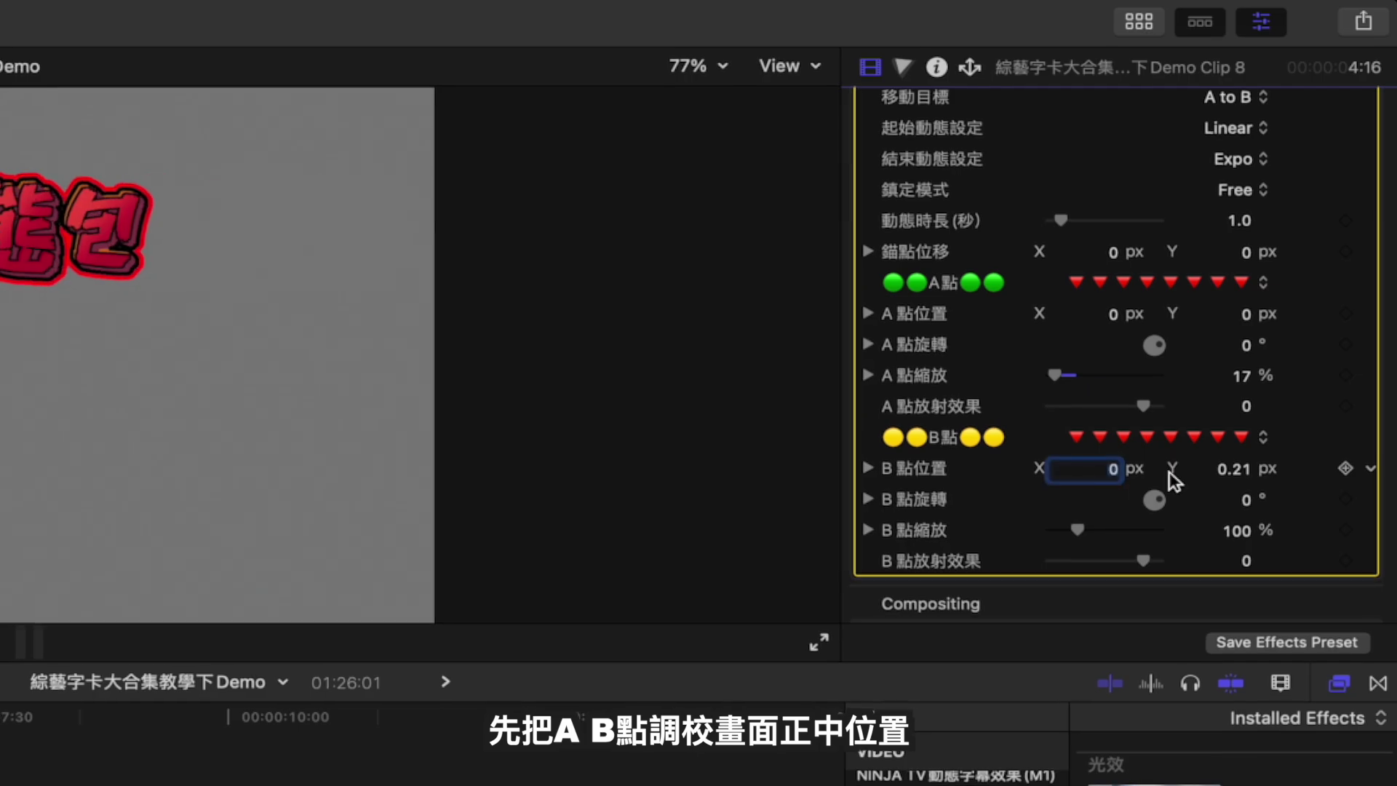
{"action": "double_click", "coordinate": [1240, 469]}
{"action": "type", "text": "0"}
{"action": "key", "text": "Return"}
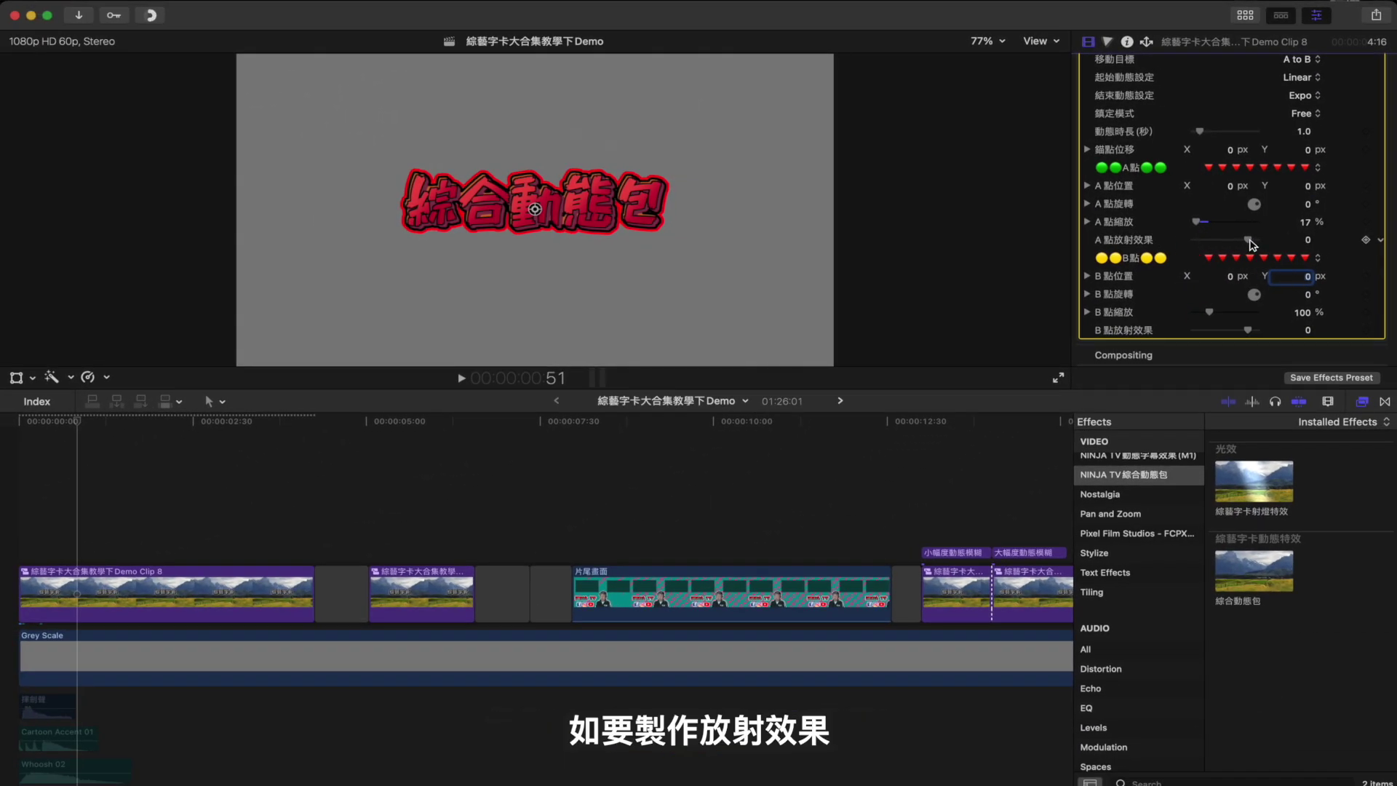
Step: Raise point A's radial effect to 5000, set motion duration to 3 seconds, and preview
{"action": "left_click_drag", "start_coordinate": [1249, 240], "coordinate": [1261, 241]}
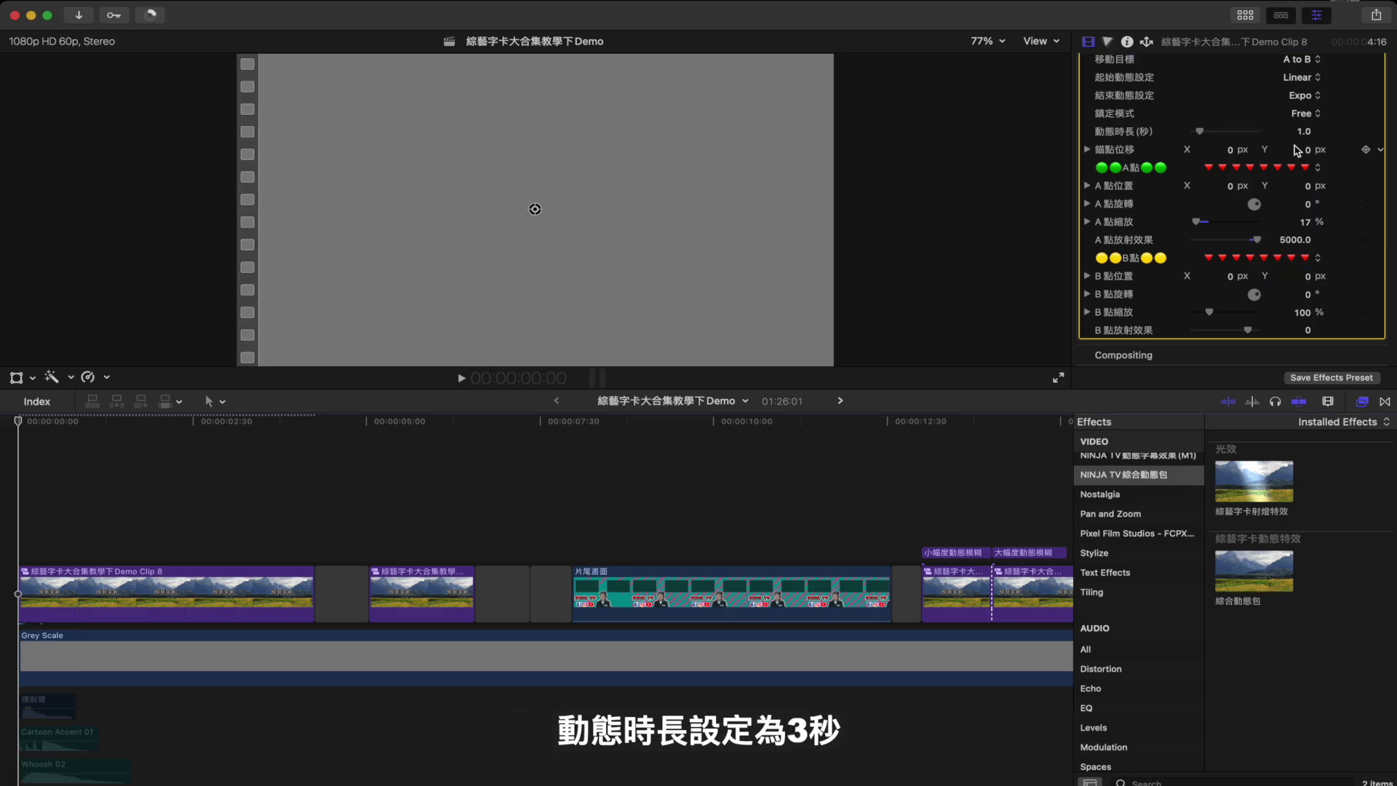
{"action": "left_click", "coordinate": [1304, 132]}
{"action": "type", "text": "3"}
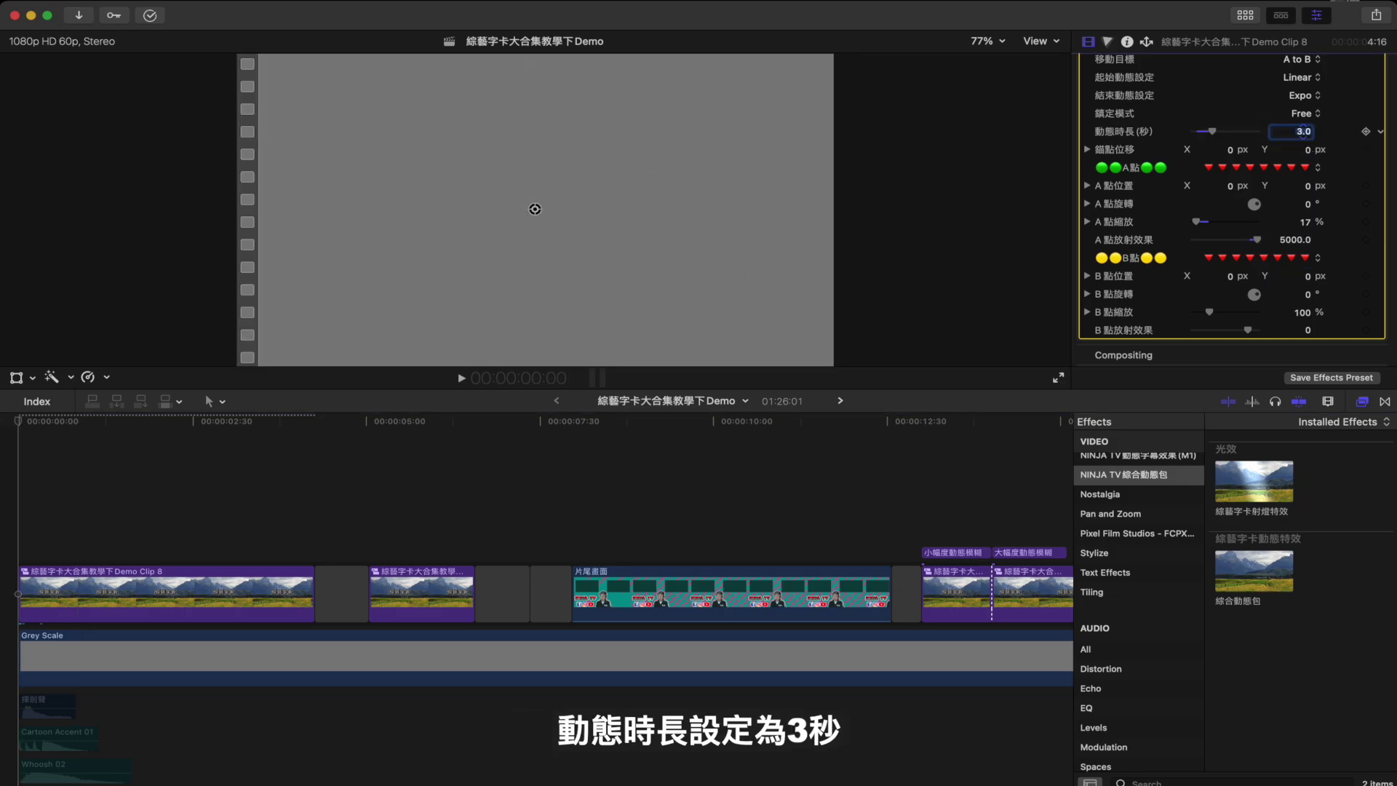
{"action": "key", "text": "Return"}
{"action": "key", "text": "space"}
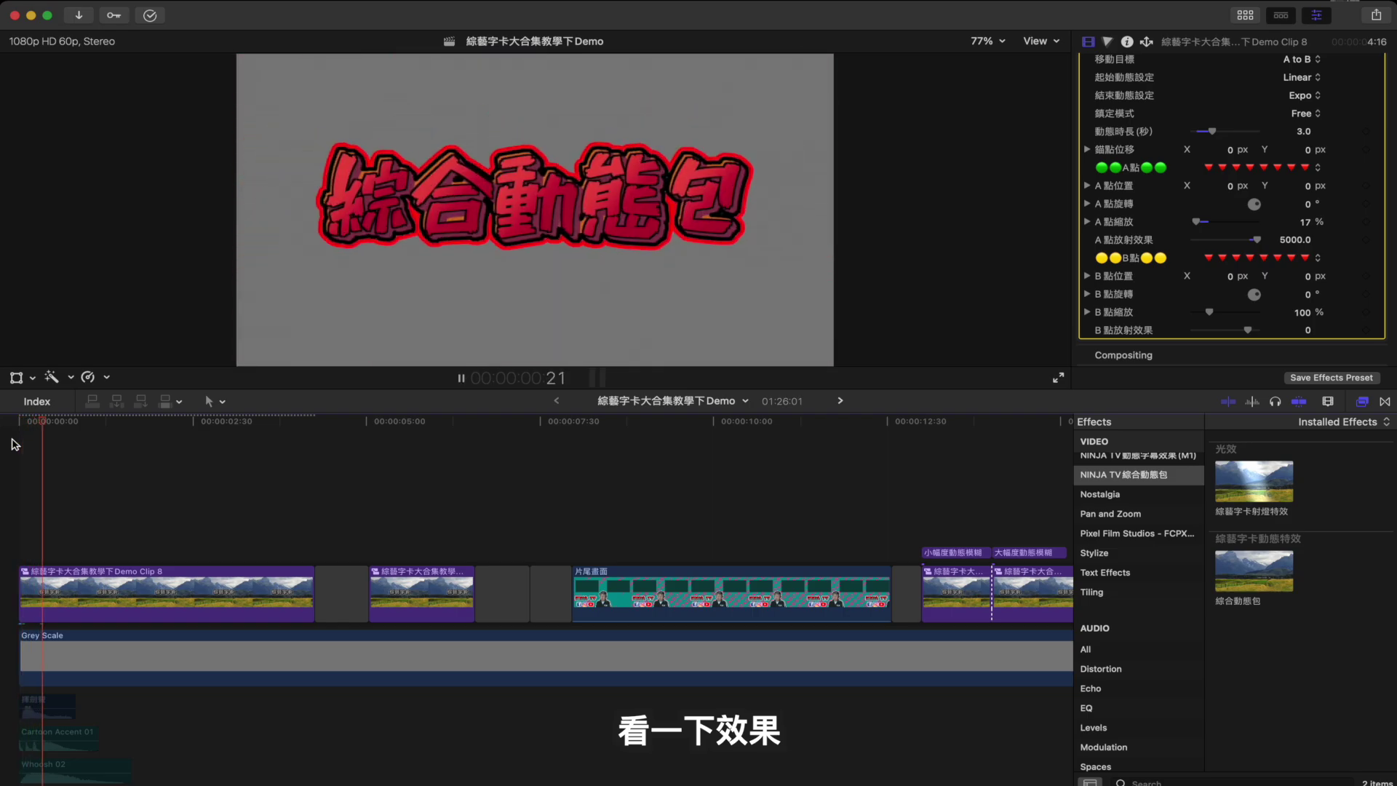
{"action": "key", "text": "space"}
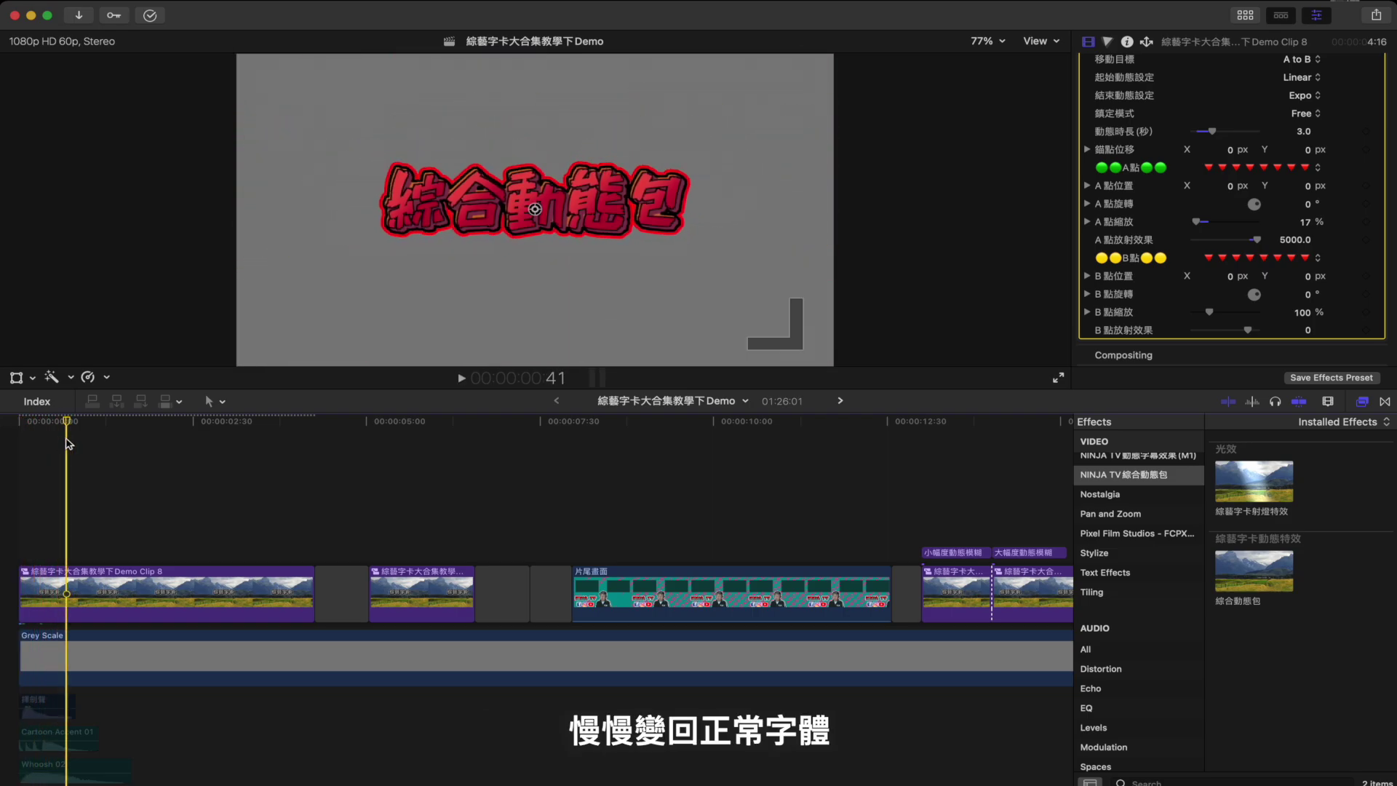
Step: Preview the title with the Basement Hit FX sound, then shorten motion duration to 1 second and replay
{"action": "scroll", "coordinate": [66, 583], "scroll_direction": "down", "scroll_amount": 3}
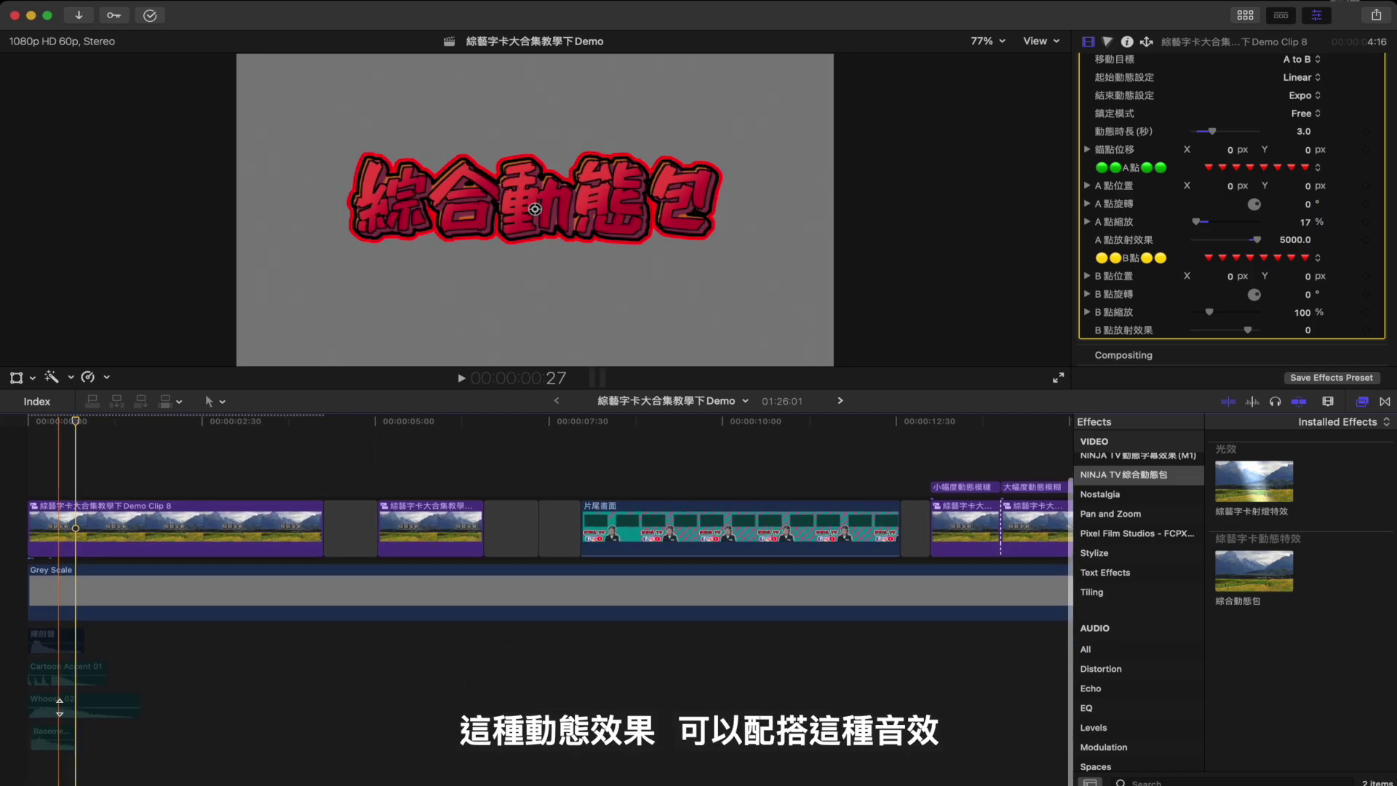
{"action": "left_click", "coordinate": [58, 739]}
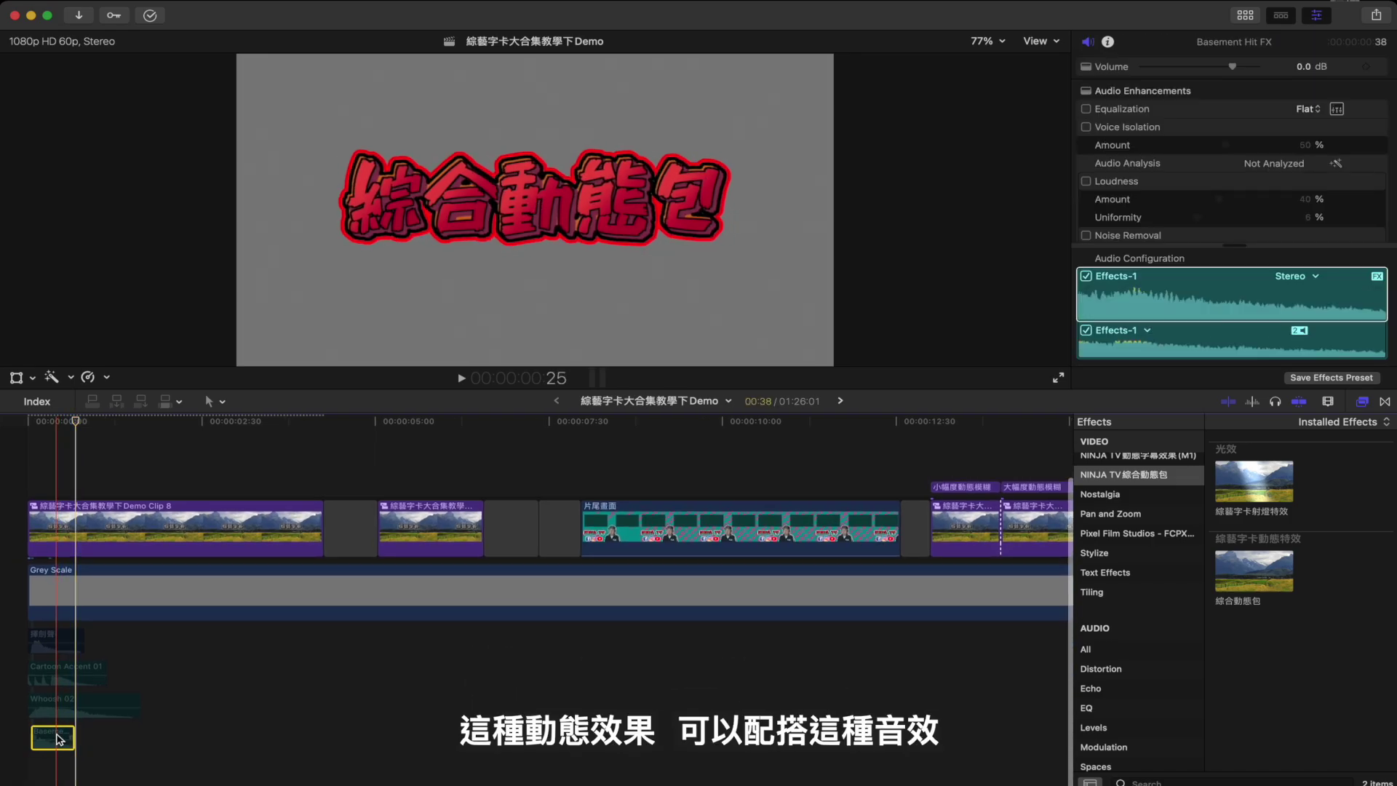
{"action": "left_click", "coordinate": [10, 754]}
{"action": "key", "text": "space"}
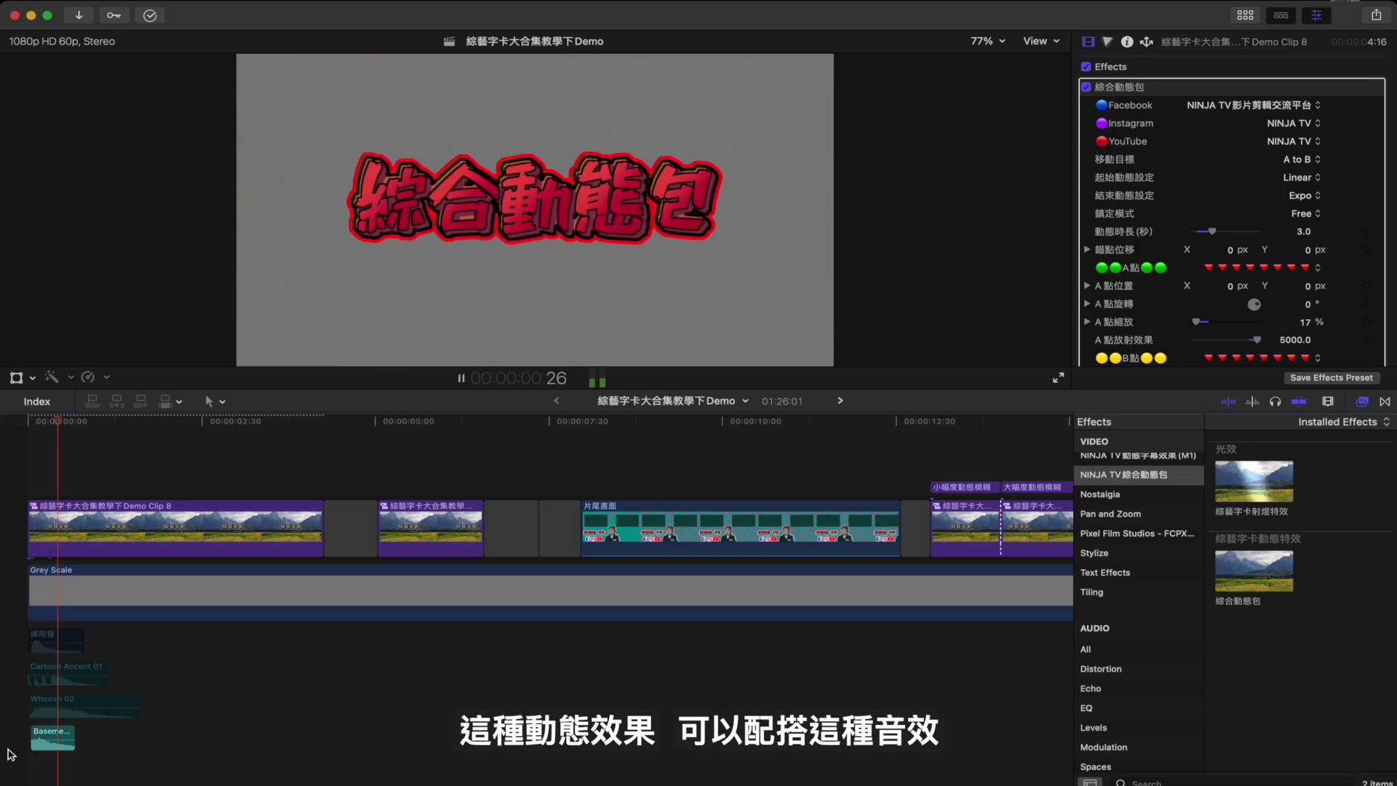
{"action": "key", "text": "space"}
{"action": "type", "text": "1"}
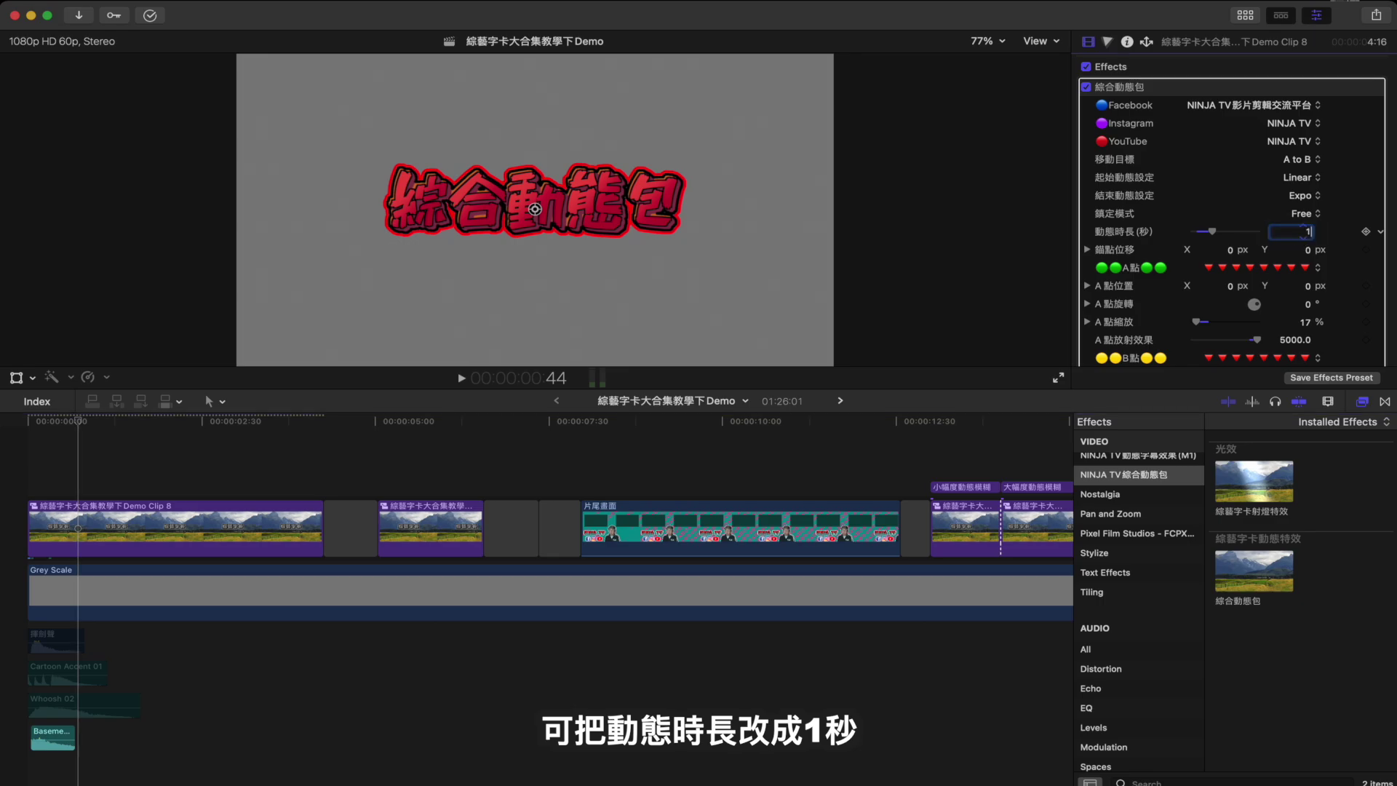
{"action": "left_click", "coordinate": [28, 482]}
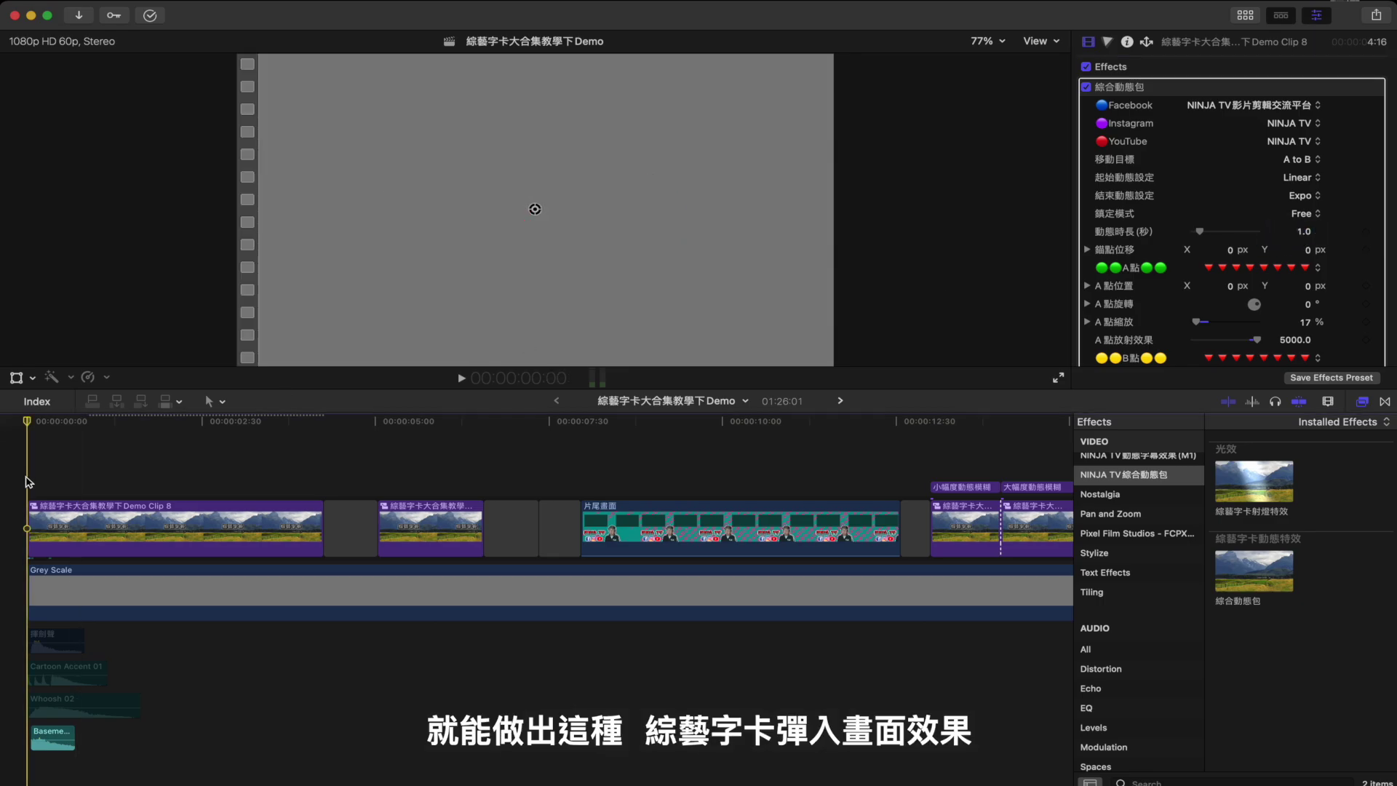
{"action": "key", "text": "space"}
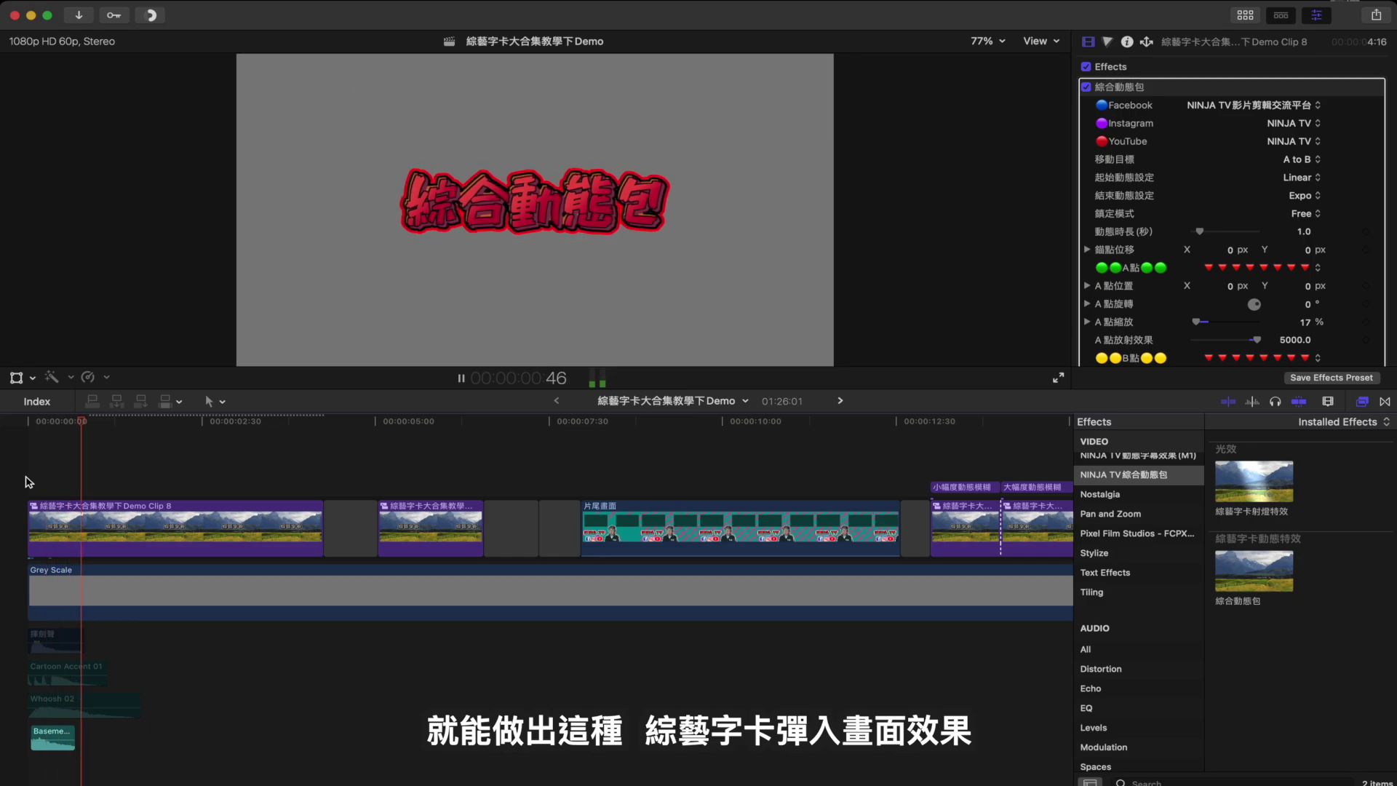
{"action": "left_click", "coordinate": [28, 482]}
{"action": "key", "text": "space"}
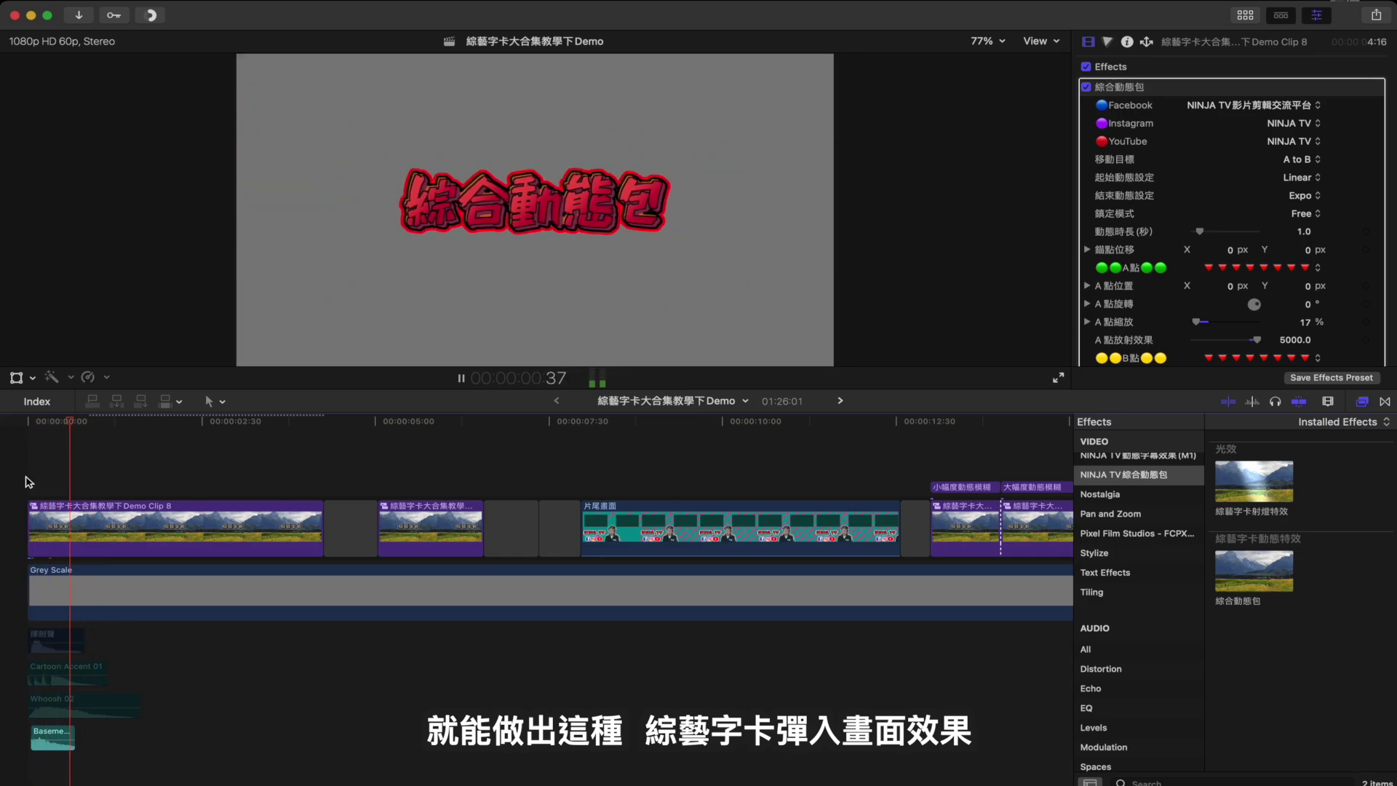
{"action": "left_click", "coordinate": [28, 482]}
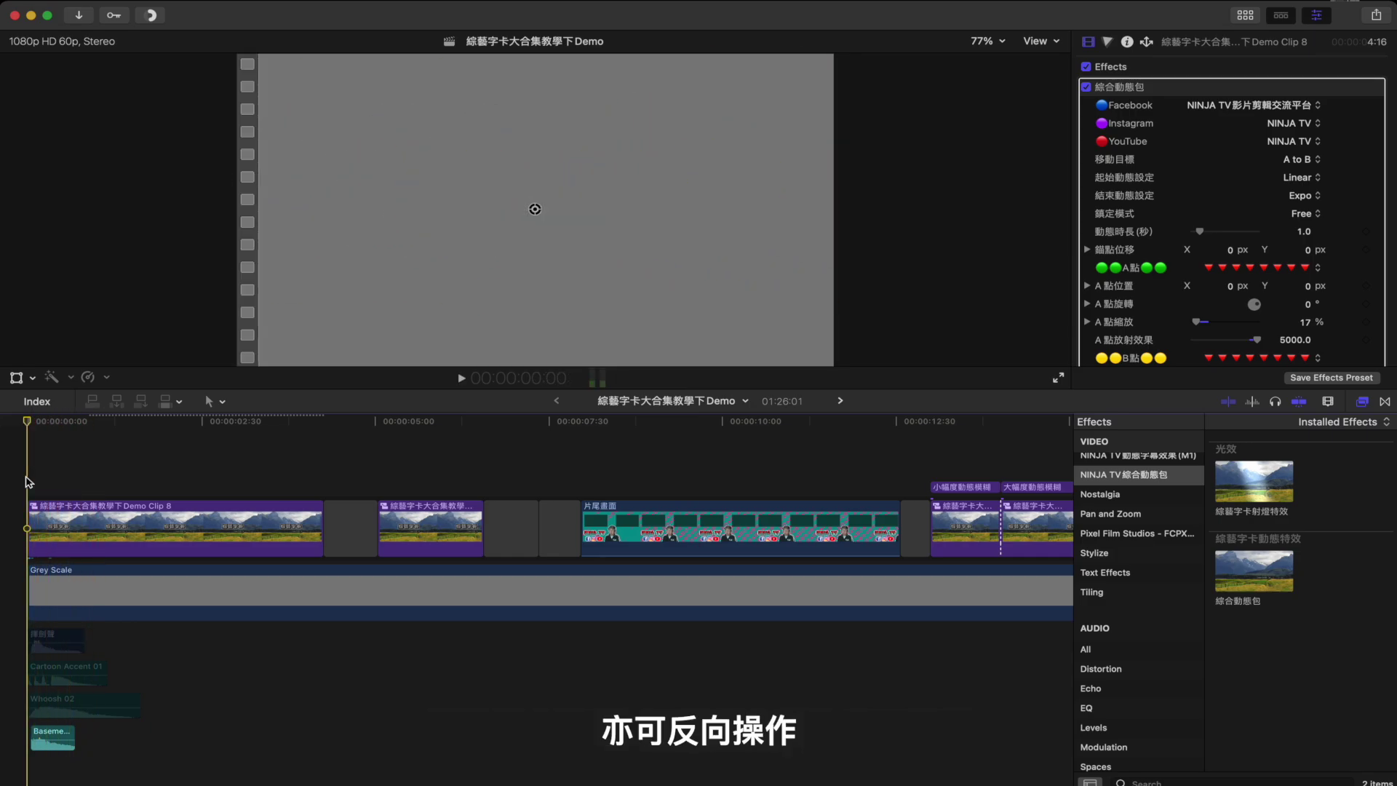
{"action": "scroll", "coordinate": [1186, 282], "scroll_direction": "down", "scroll_amount": 3}
Step: Drag point A's radial effect down to -30000 and preview the reversed effect
{"action": "left_click_drag", "start_coordinate": [1257, 290], "coordinate": [1194, 298]}
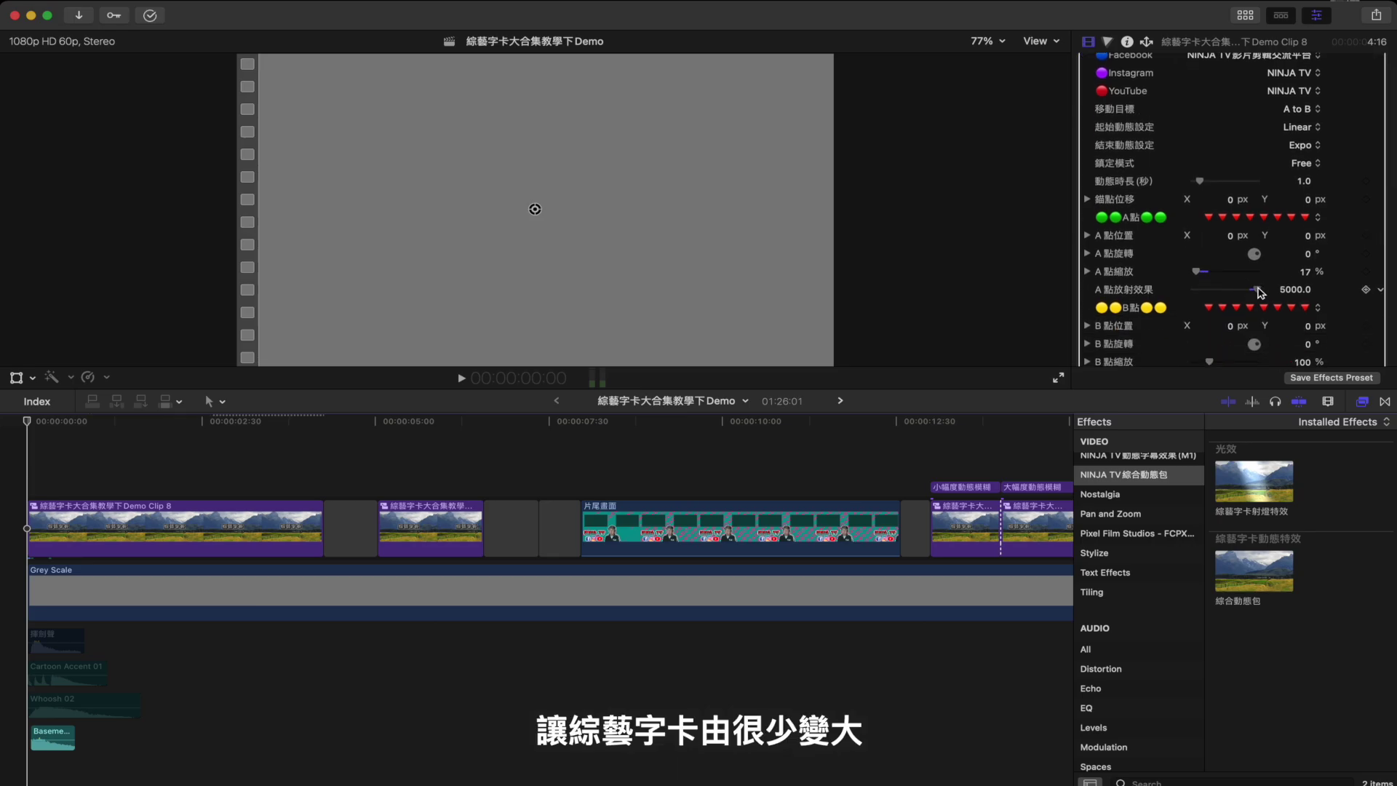
{"action": "scroll", "coordinate": [1247, 294], "scroll_direction": "down", "scroll_amount": 2}
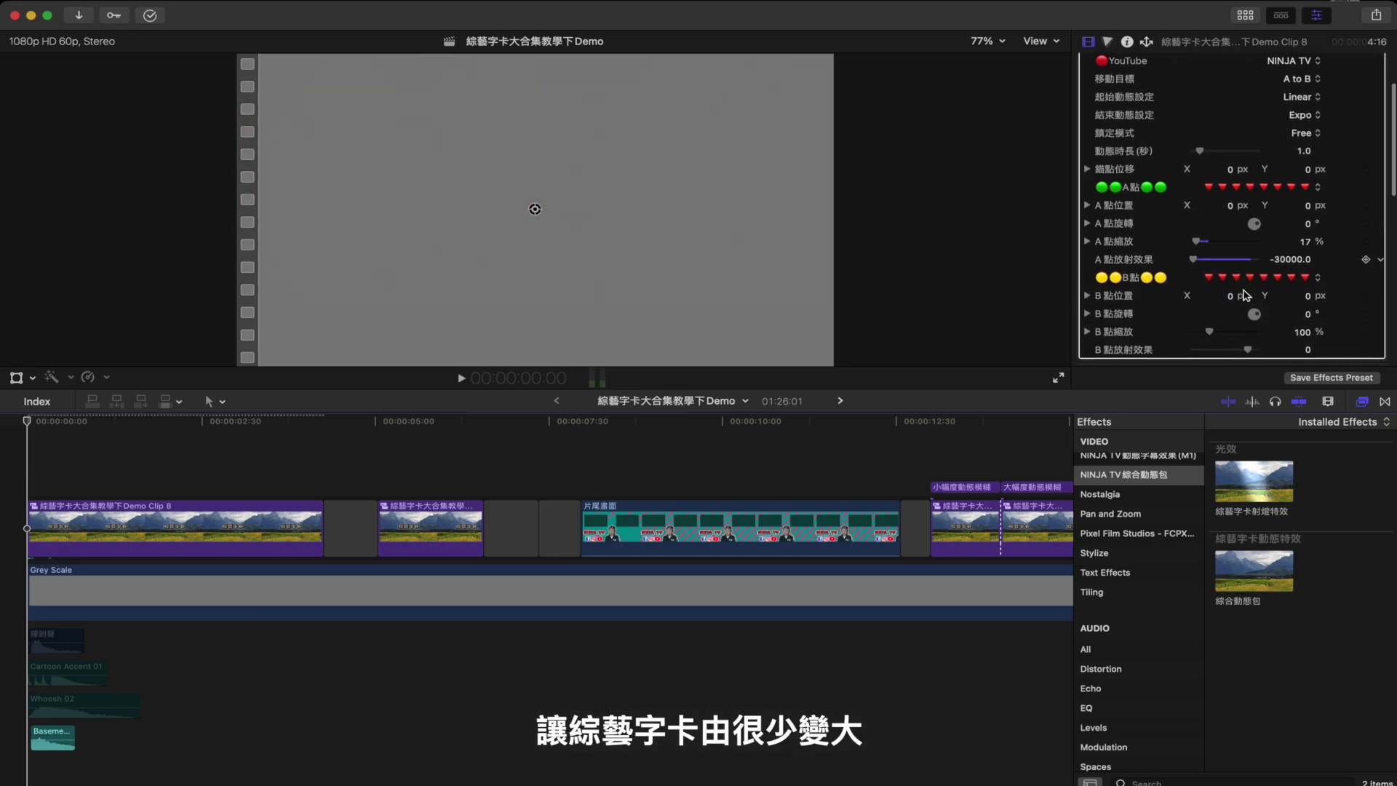
{"action": "key", "text": "space"}
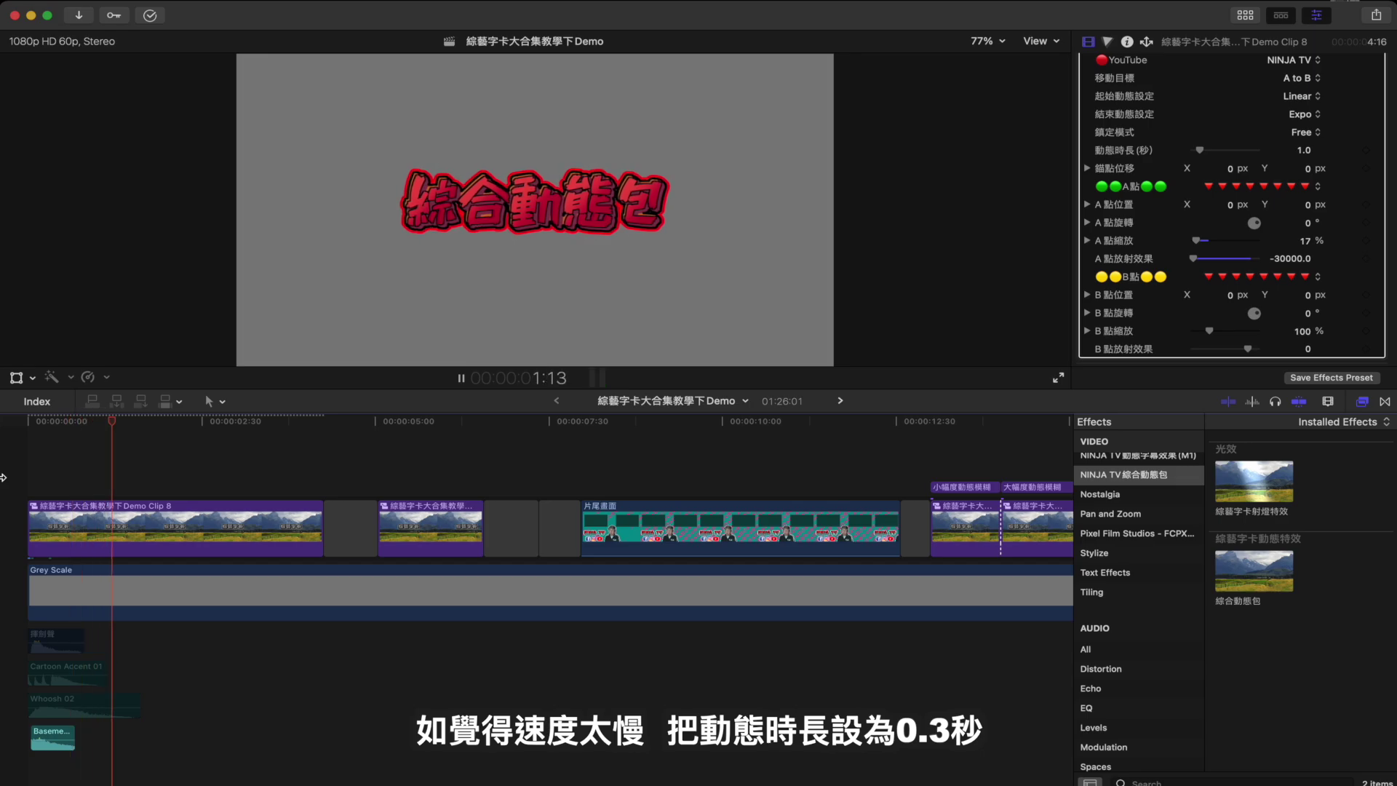
{"action": "key", "text": "space"}
Step: Set the motion duration to 0.3 seconds and play the faster animation from the start
{"action": "left_click", "coordinate": [1305, 150]}
{"action": "type", "text": "0."}
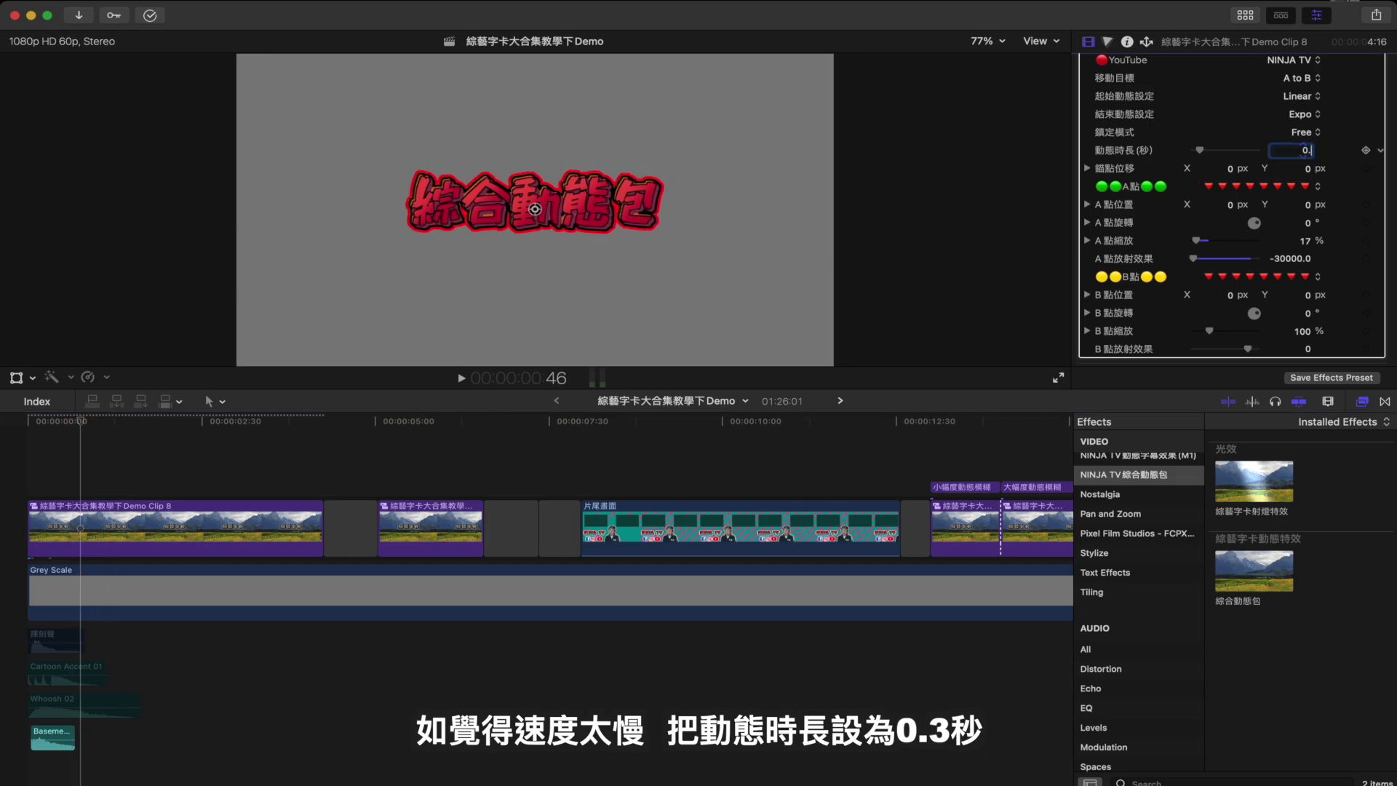
{"action": "type", "text": "3"}
{"action": "key", "text": "Return"}
{"action": "left_click", "coordinate": [29, 461]}
{"action": "key", "text": "space"}
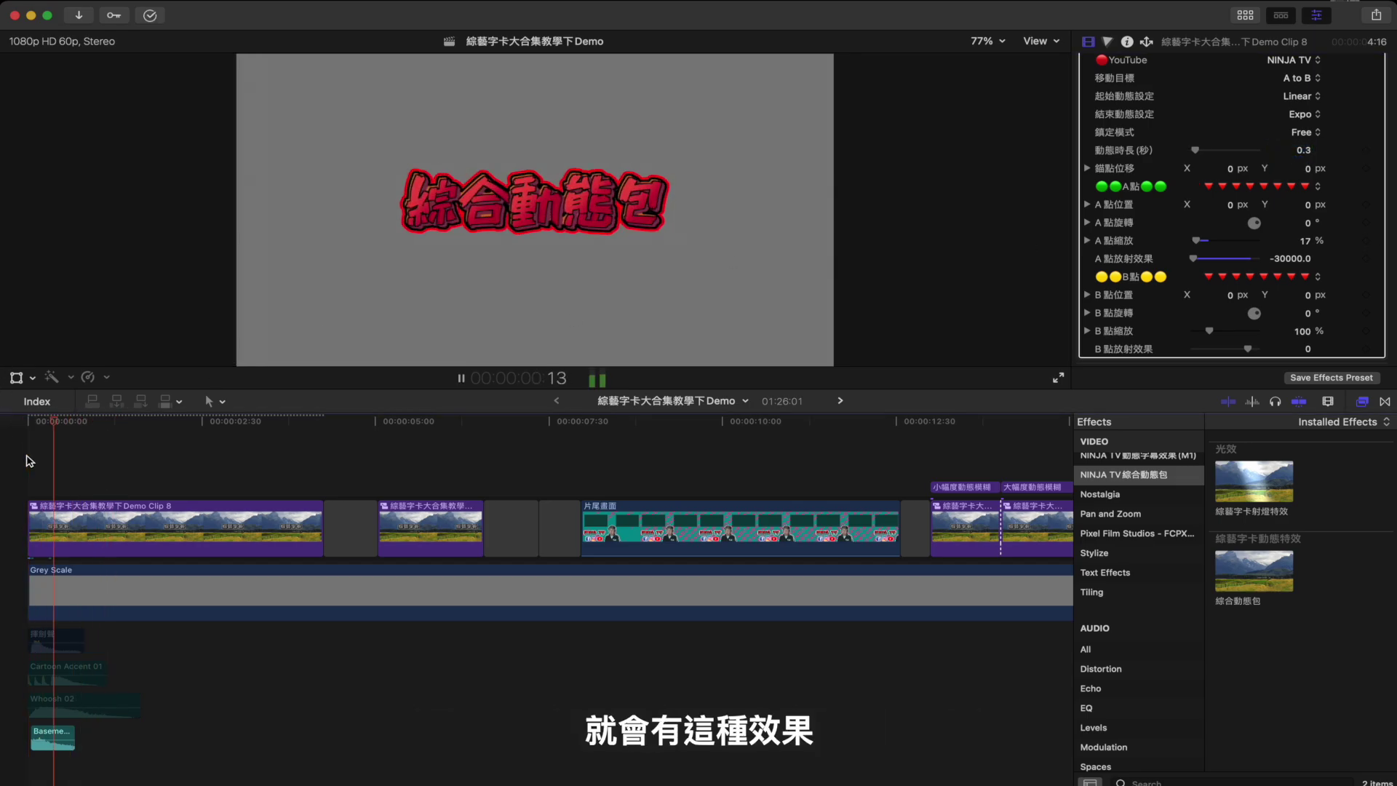
{"action": "key", "text": "space"}
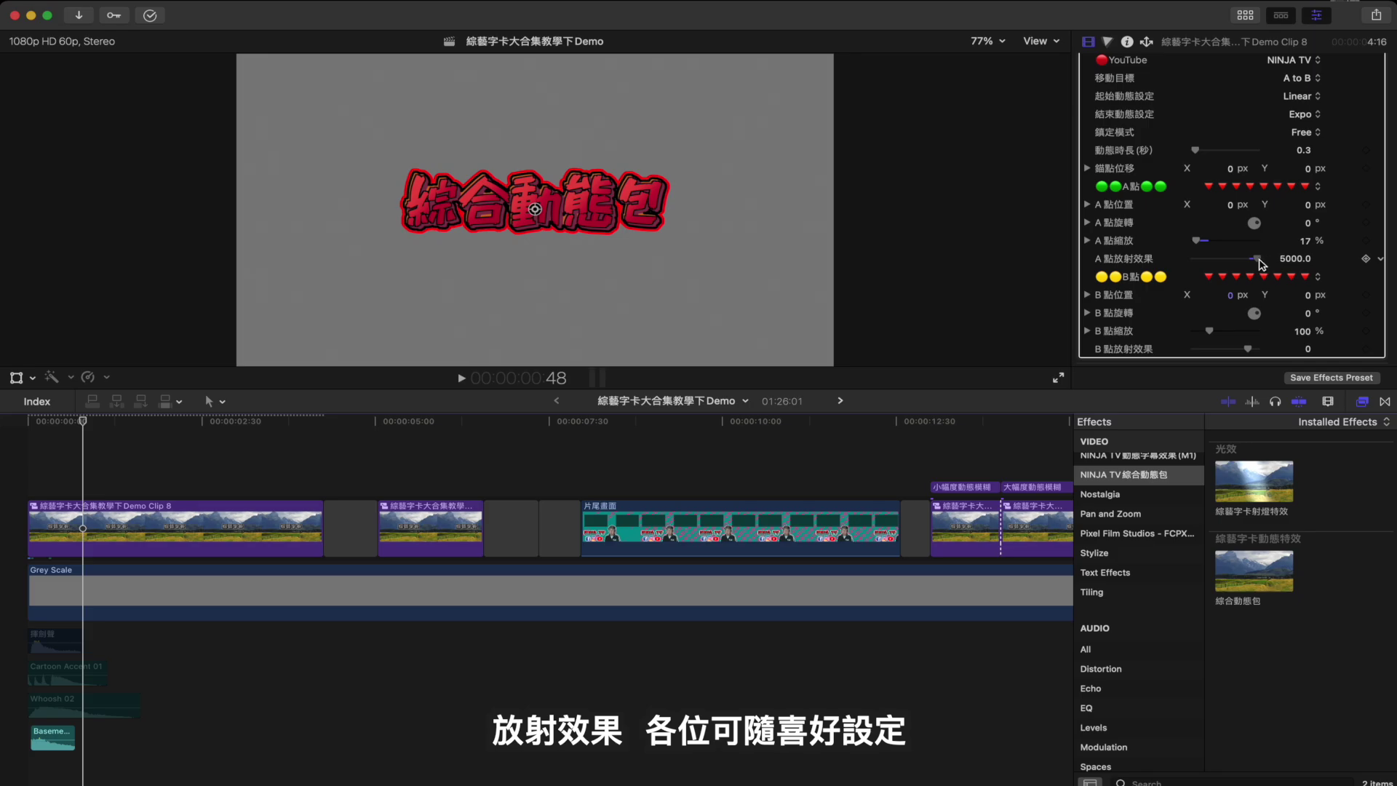
Step: Enter 0 for point A's radial effect
{"action": "left_click", "coordinate": [1295, 258]}
{"action": "type", "text": "0"}
{"action": "scroll", "coordinate": [1270, 146], "scroll_direction": "up", "scroll_amount": 3}
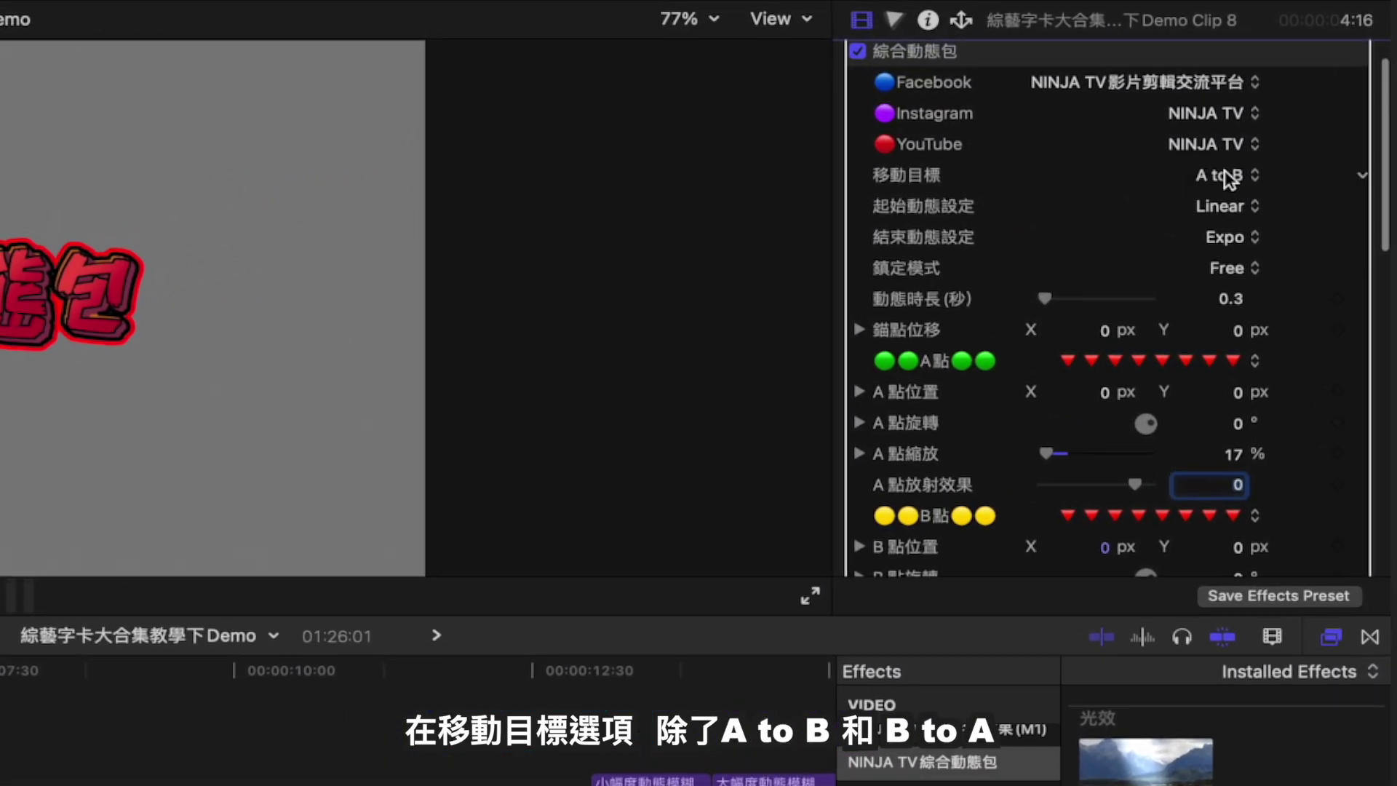
Step: Switch the motion target to A bump B and set point A's scale to 100%
{"action": "left_click", "coordinate": [1229, 179]}
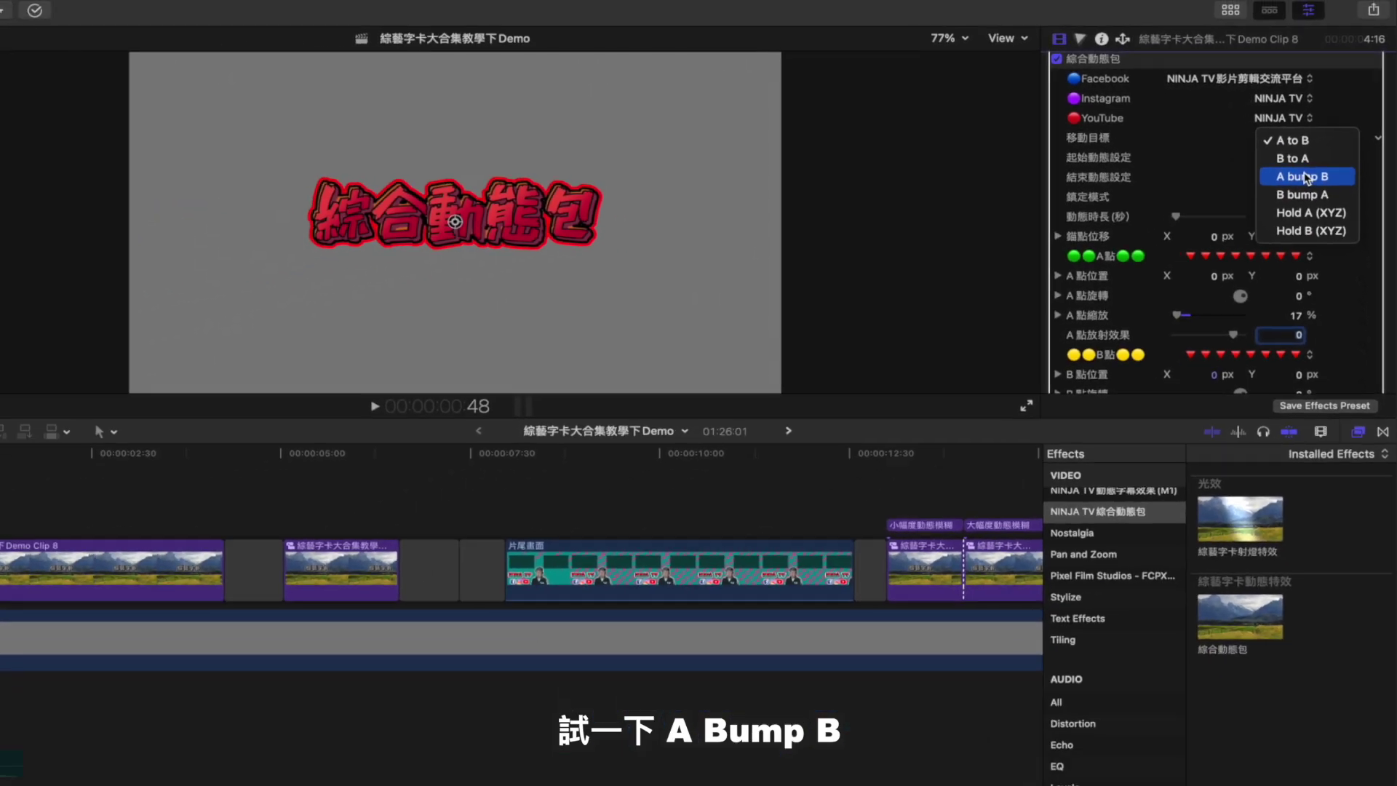
{"action": "left_click", "coordinate": [1250, 236]}
{"action": "scroll", "coordinate": [1278, 270], "scroll_direction": "down", "scroll_amount": 1}
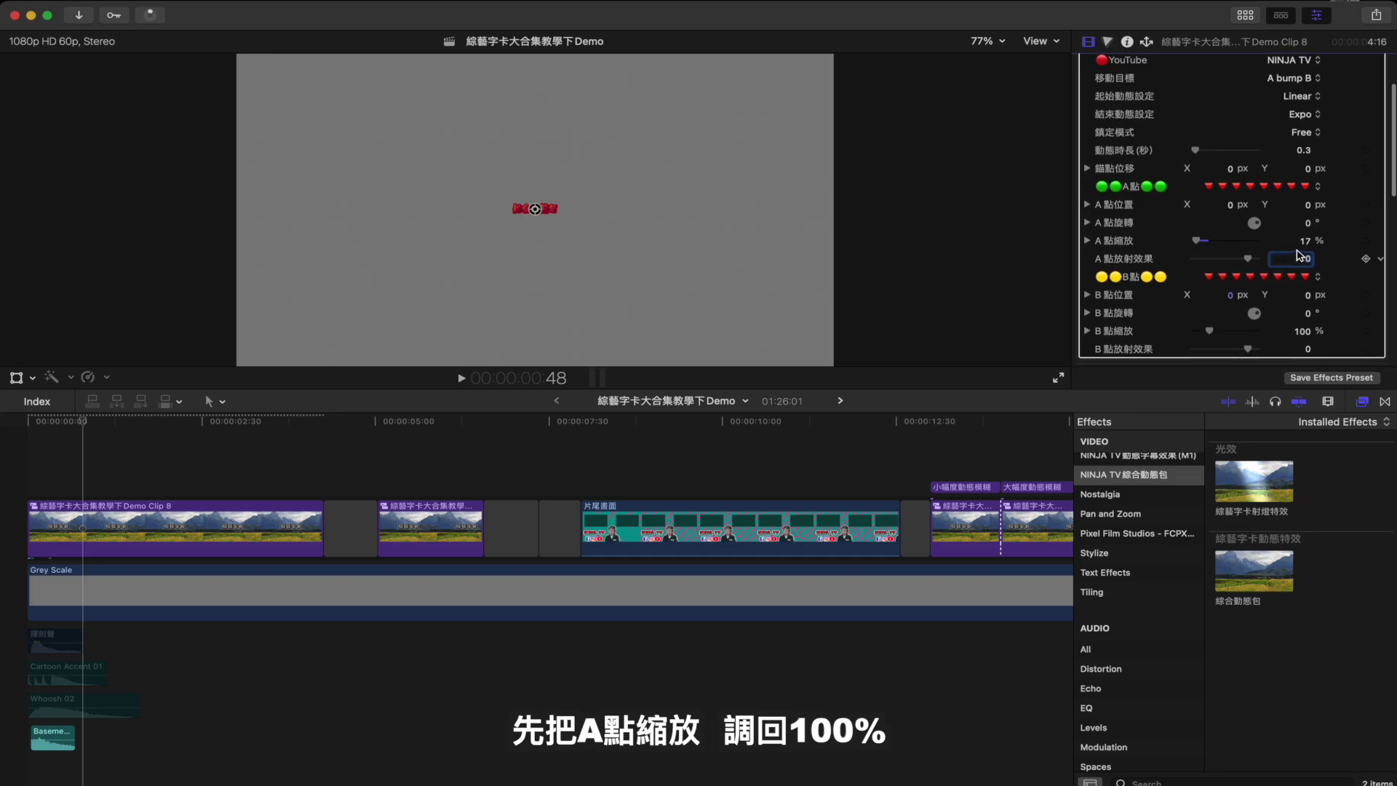
{"action": "left_click", "coordinate": [1300, 240]}
{"action": "type", "text": "100"}
{"action": "key", "text": "Return"}
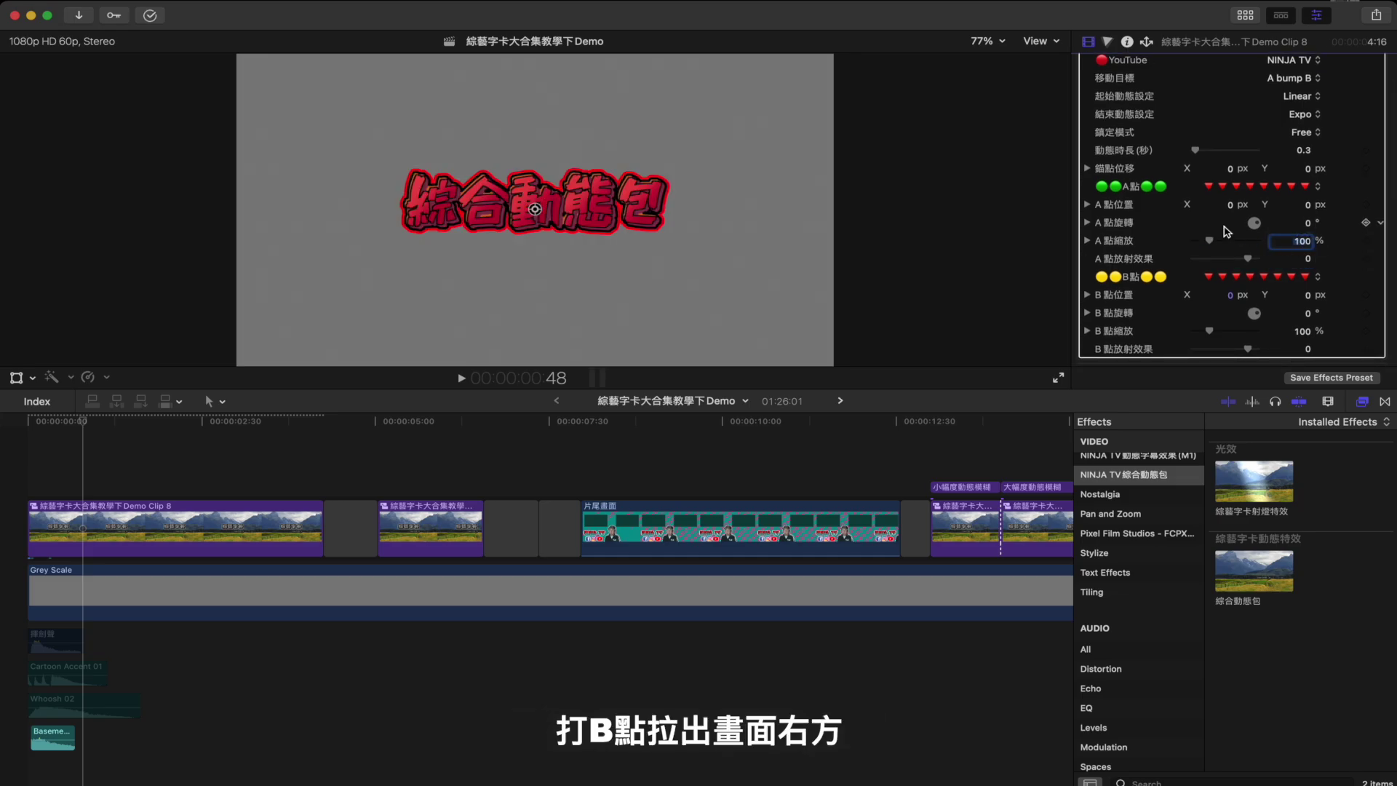
Step: Drag point B to the right edge of the frame and play the bounce from the start
{"action": "left_click_drag", "start_coordinate": [534, 213], "coordinate": [957, 165]}
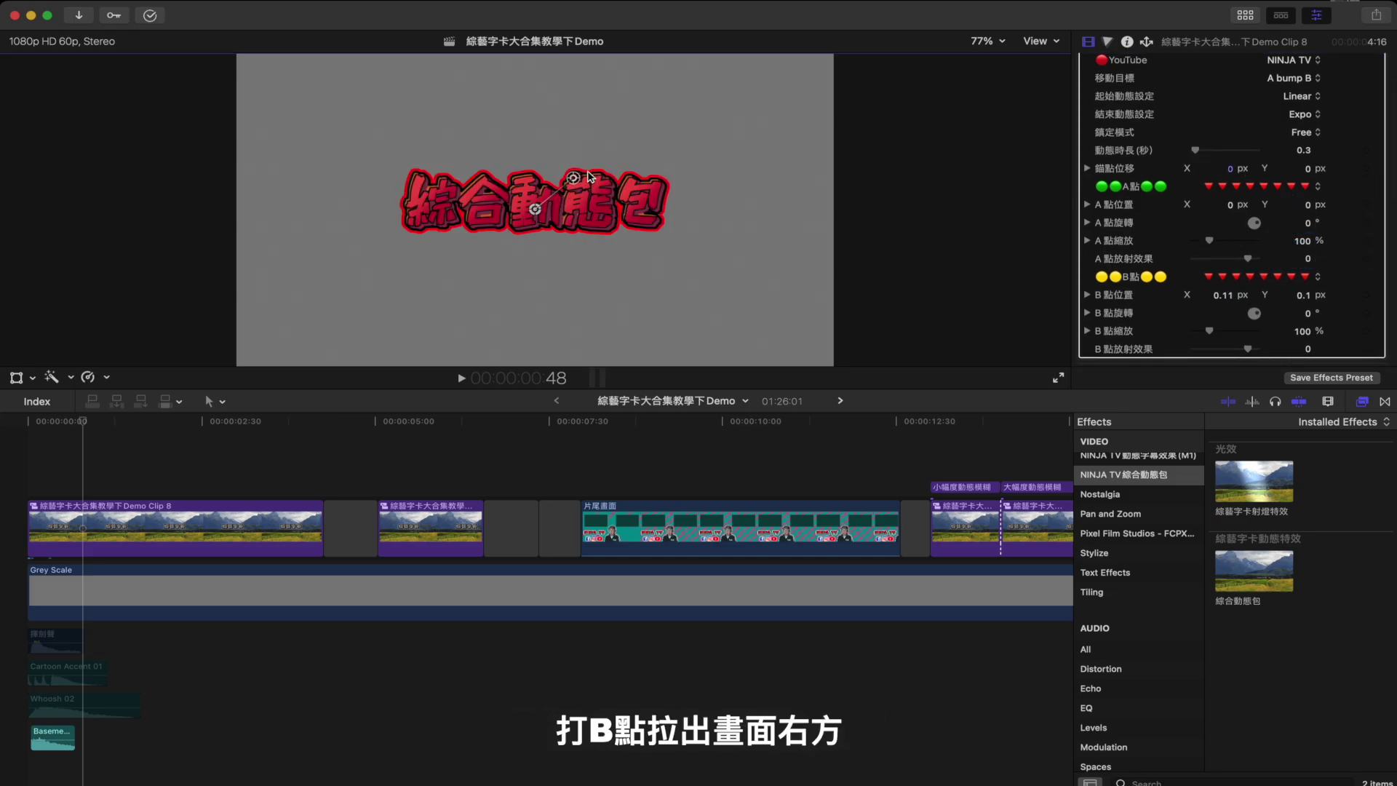
{"action": "key", "text": "Home"}
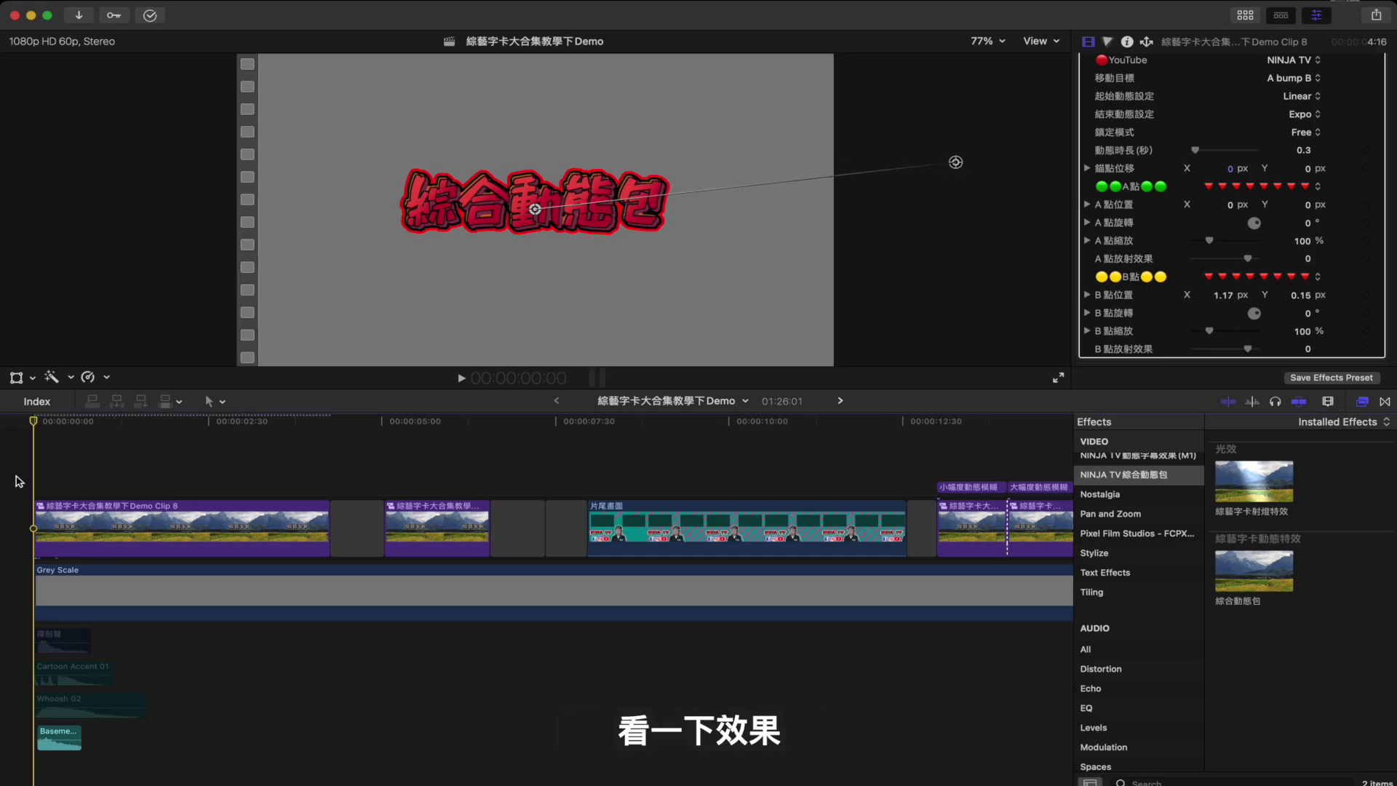
{"action": "key", "text": "space"}
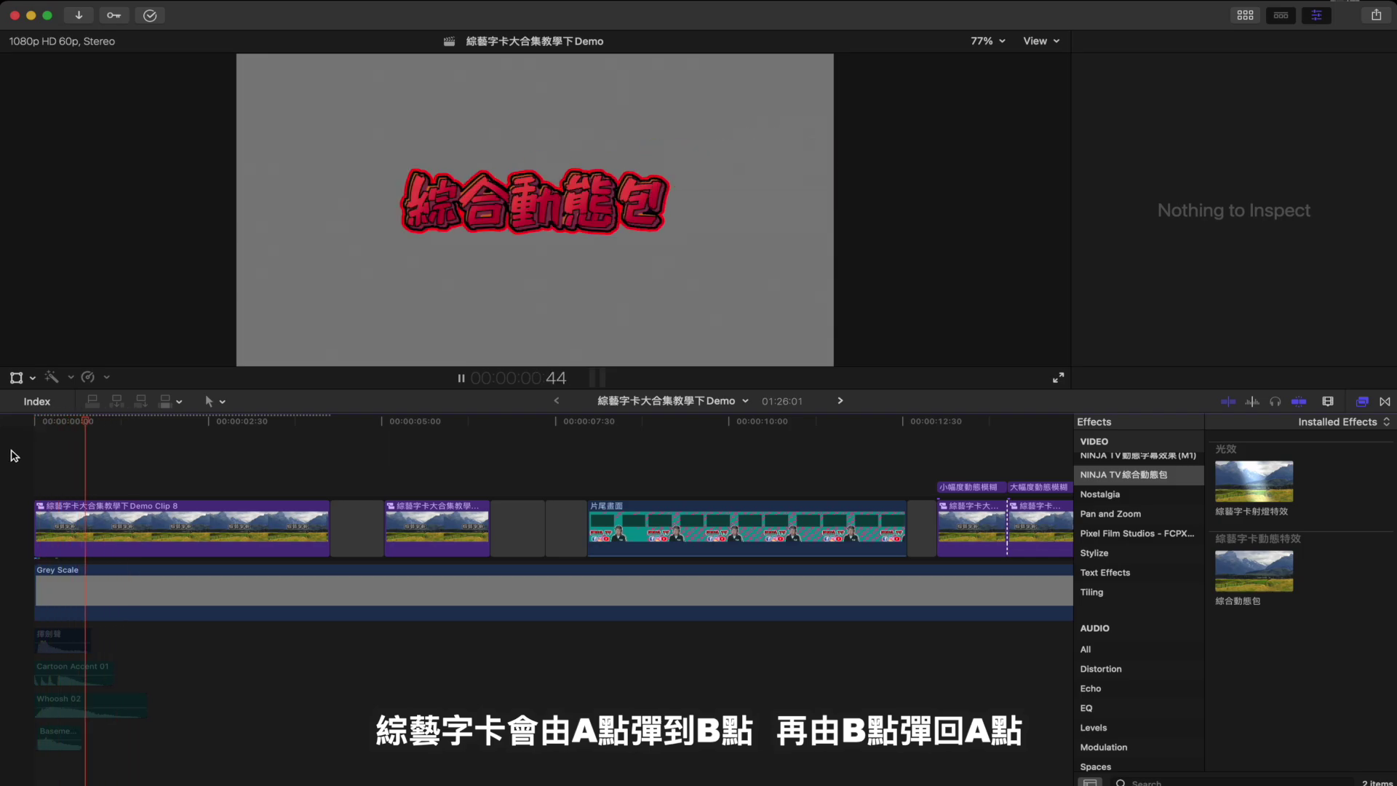
{"action": "key", "text": "space"}
Step: Push point B farther right off frame, set motion duration to 2 seconds, and preview
{"action": "left_click_drag", "start_coordinate": [956, 162], "coordinate": [1070, 163]}
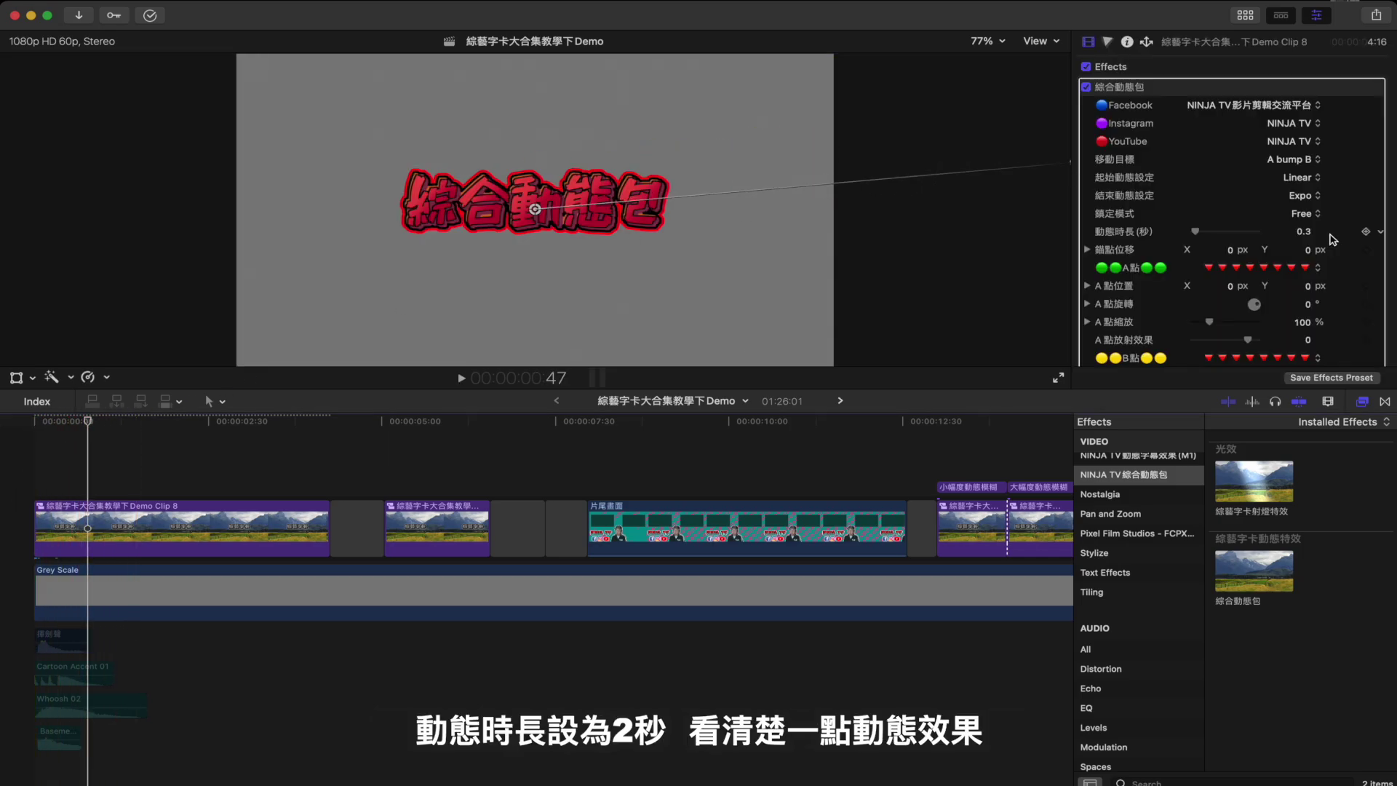
{"action": "left_click", "coordinate": [1307, 234]}
{"action": "type", "text": "2"}
{"action": "key", "text": "Return"}
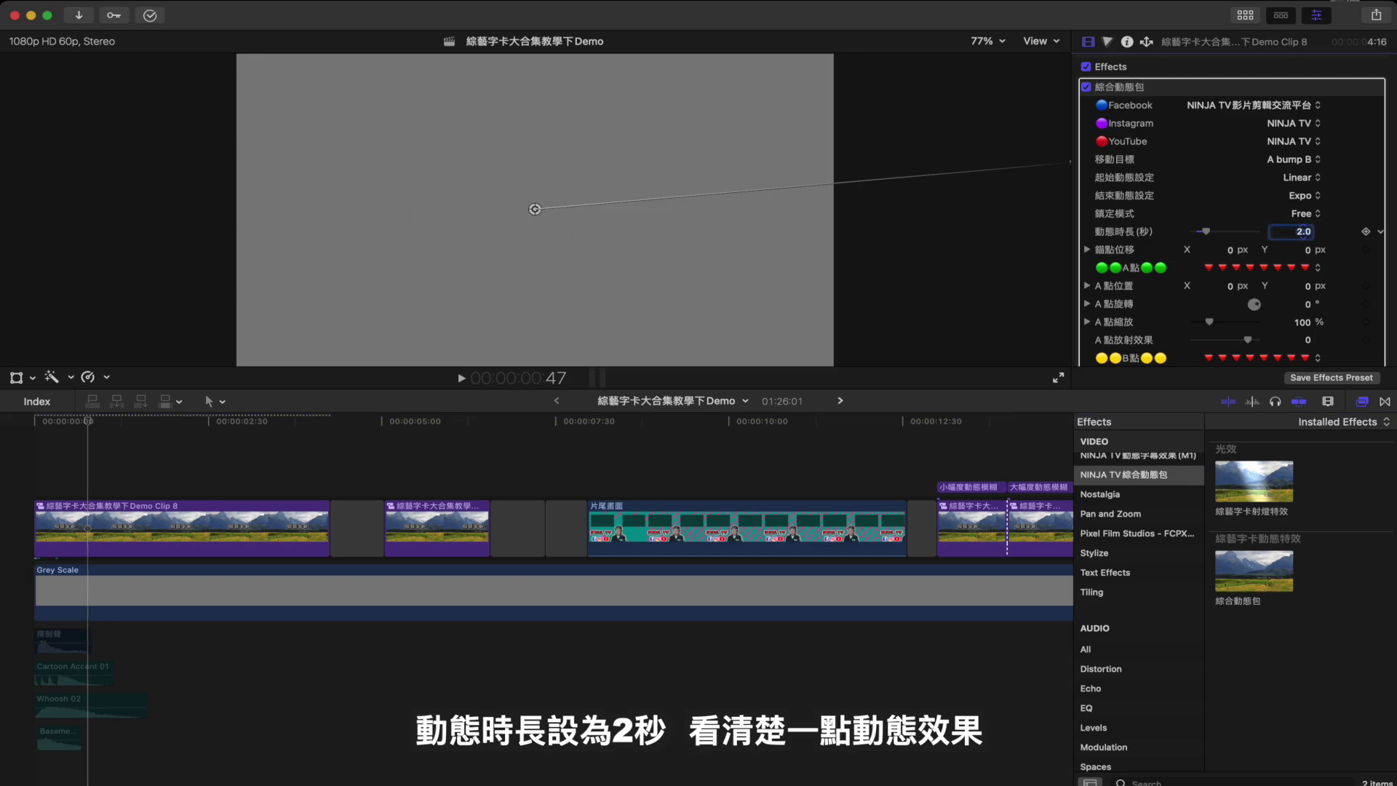
{"action": "key", "text": "Home"}
{"action": "key", "text": "space"}
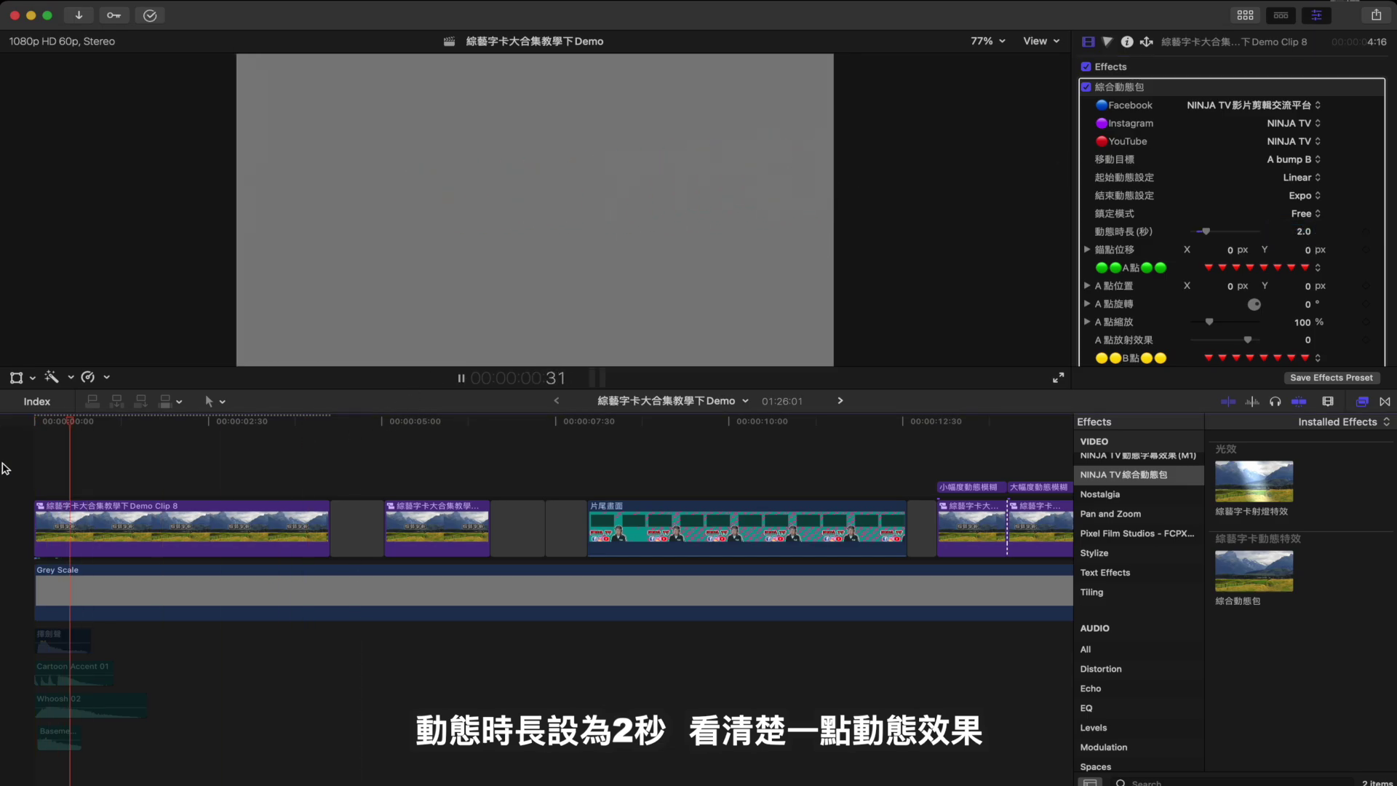
{"action": "key", "text": "space"}
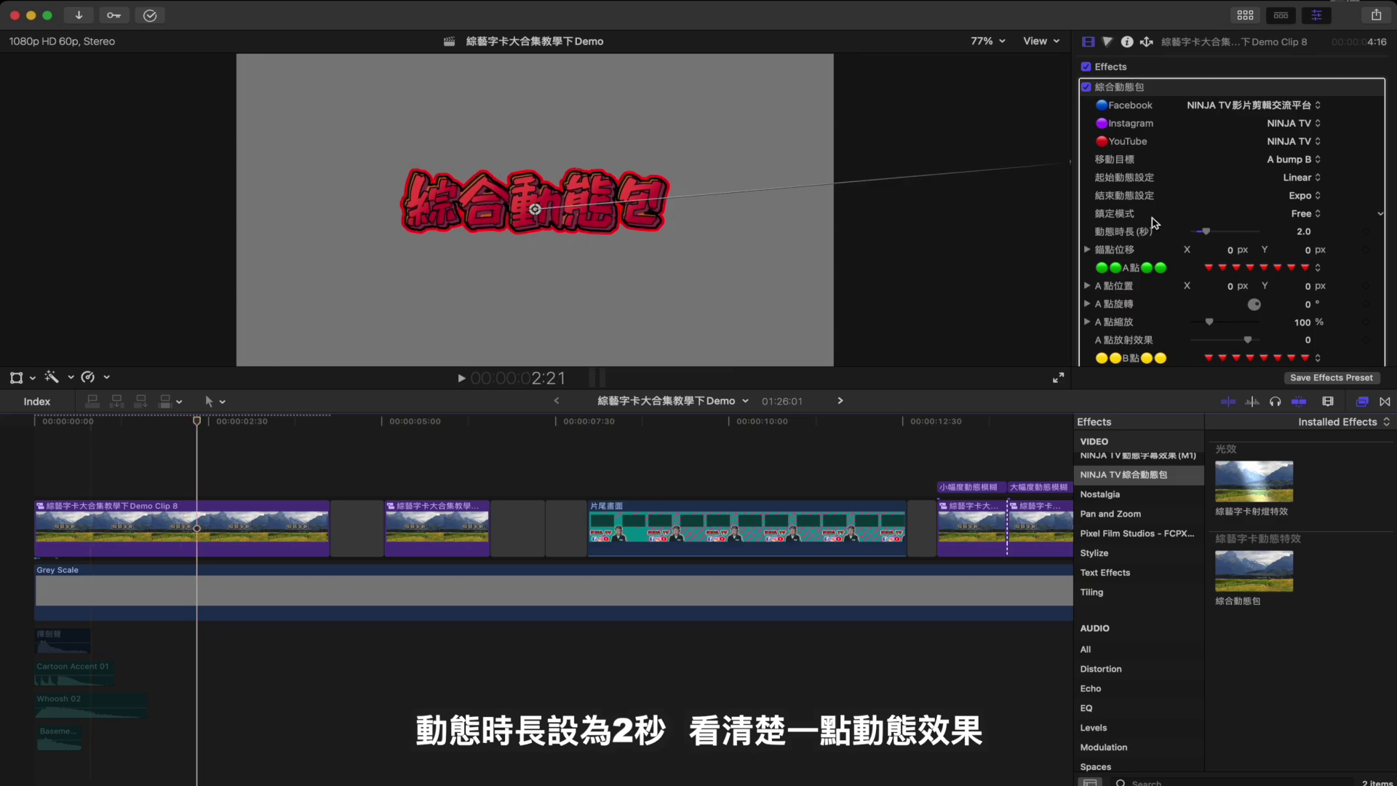
Step: Change the motion target to B bump A with a 1-second duration and replay it
{"action": "left_click", "coordinate": [1301, 160]}
{"action": "left_click", "coordinate": [1301, 176]}
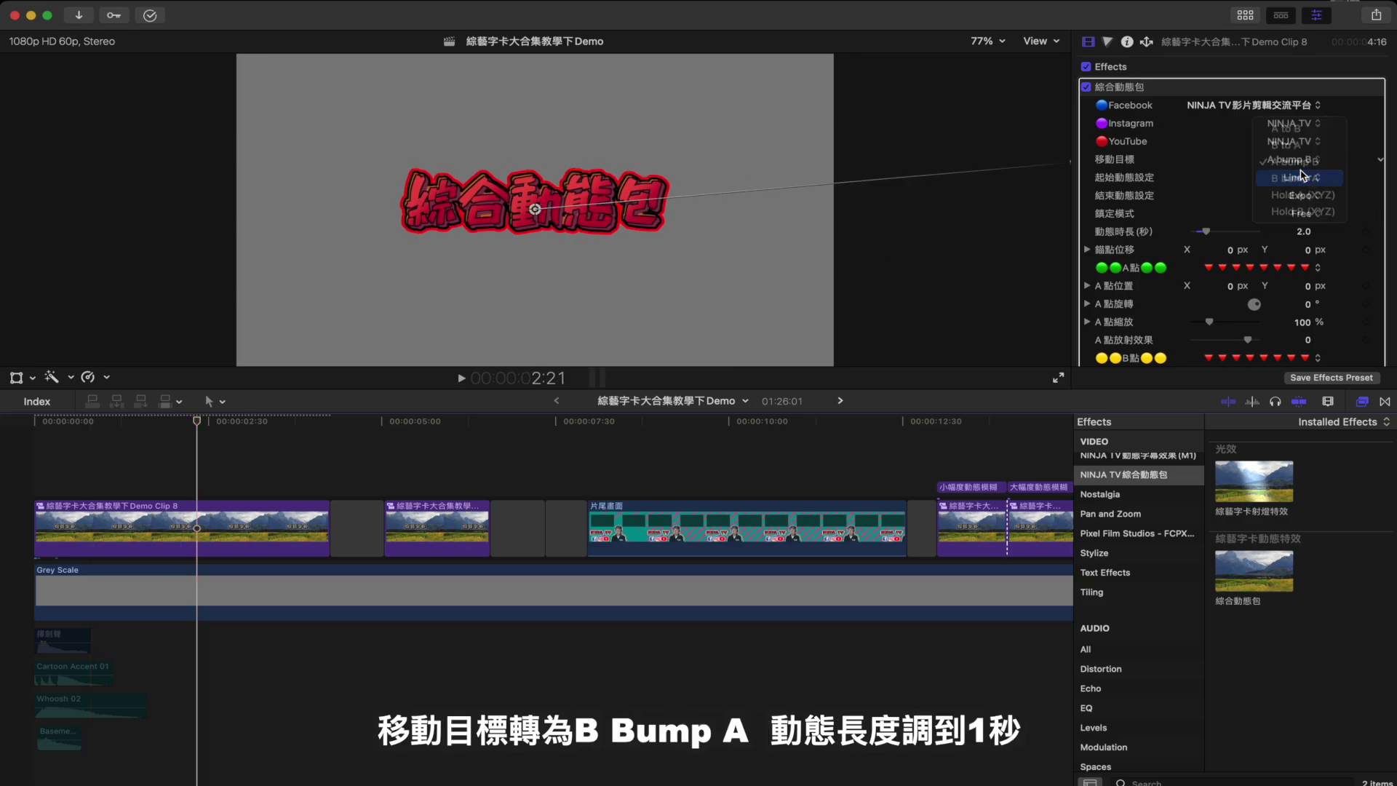
{"action": "left_click", "coordinate": [1305, 232]}
{"action": "type", "text": "1"}
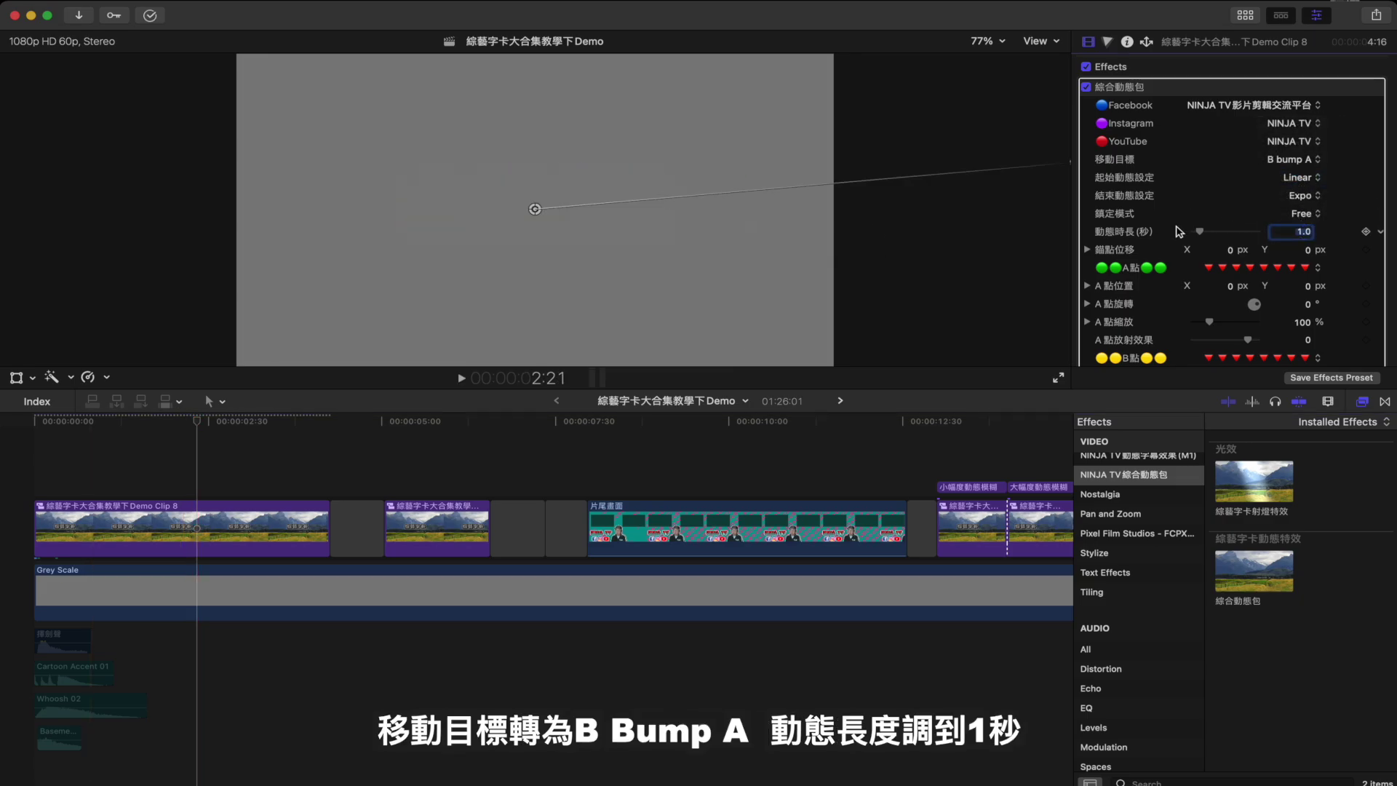
{"action": "key", "text": "Return"}
{"action": "key", "text": "Home"}
{"action": "key", "text": "space"}
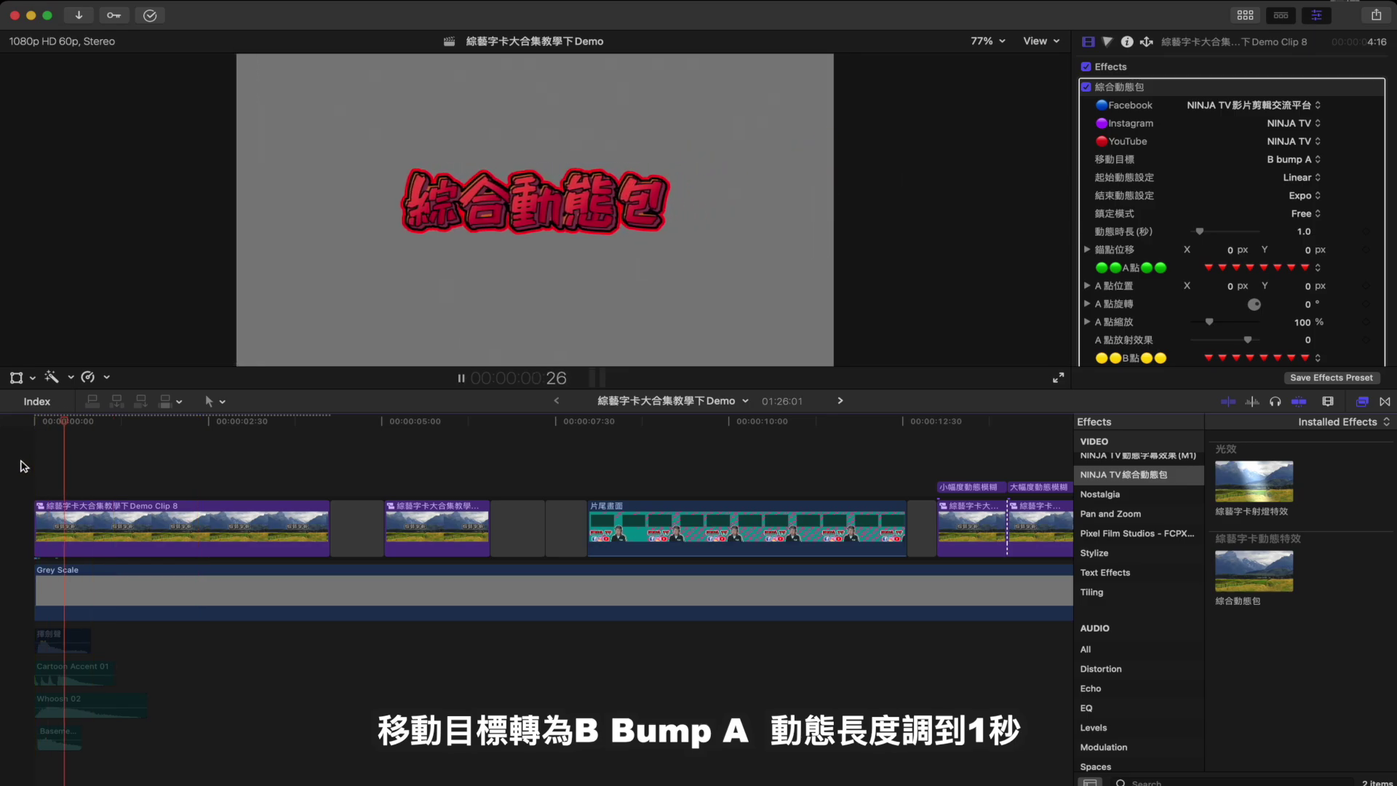
{"action": "key", "text": "space"}
{"action": "key", "text": "Home"}
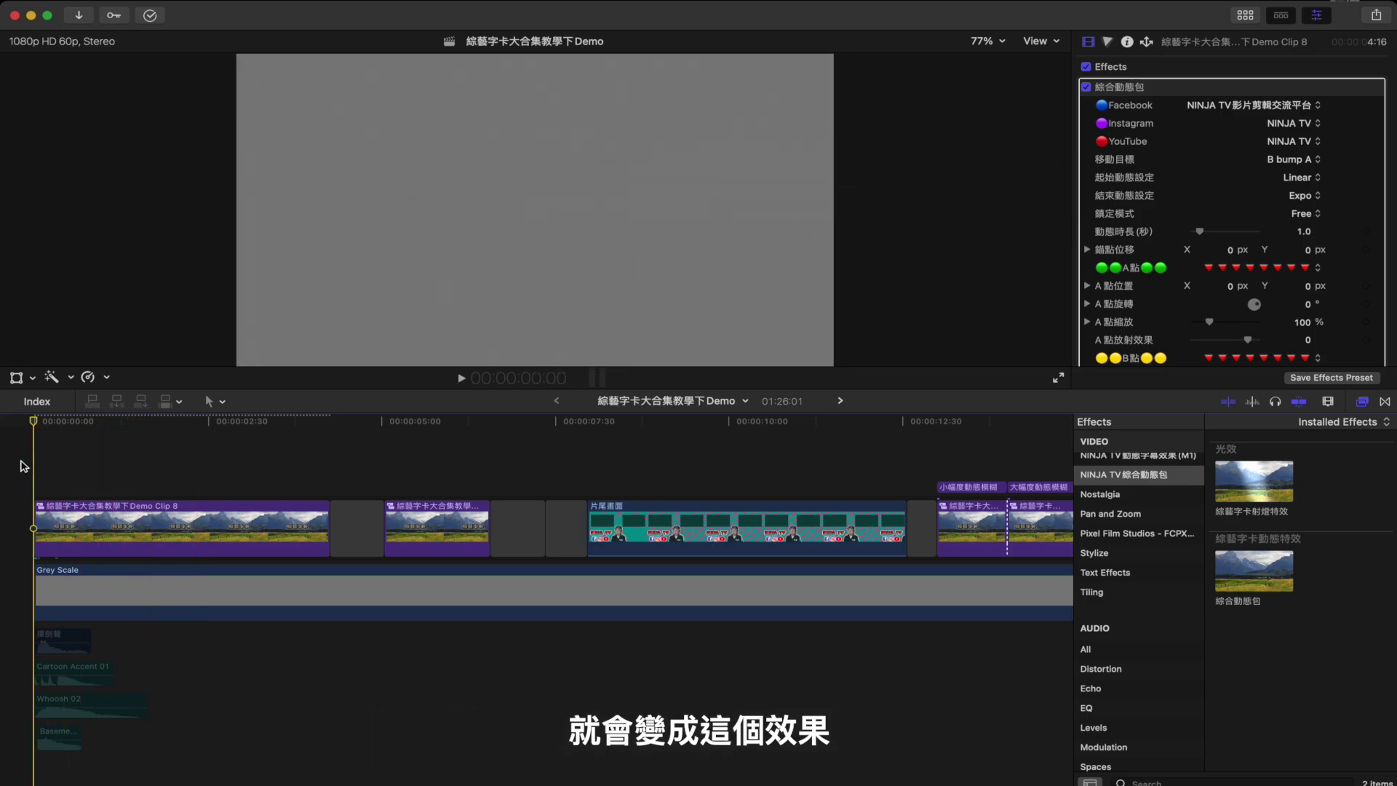
{"action": "key", "text": "space"}
{"action": "key", "text": "space"}
Step: Select the first title clip and try the A to B motion target, leaving both easings unchanged
{"action": "key", "text": "Home"}
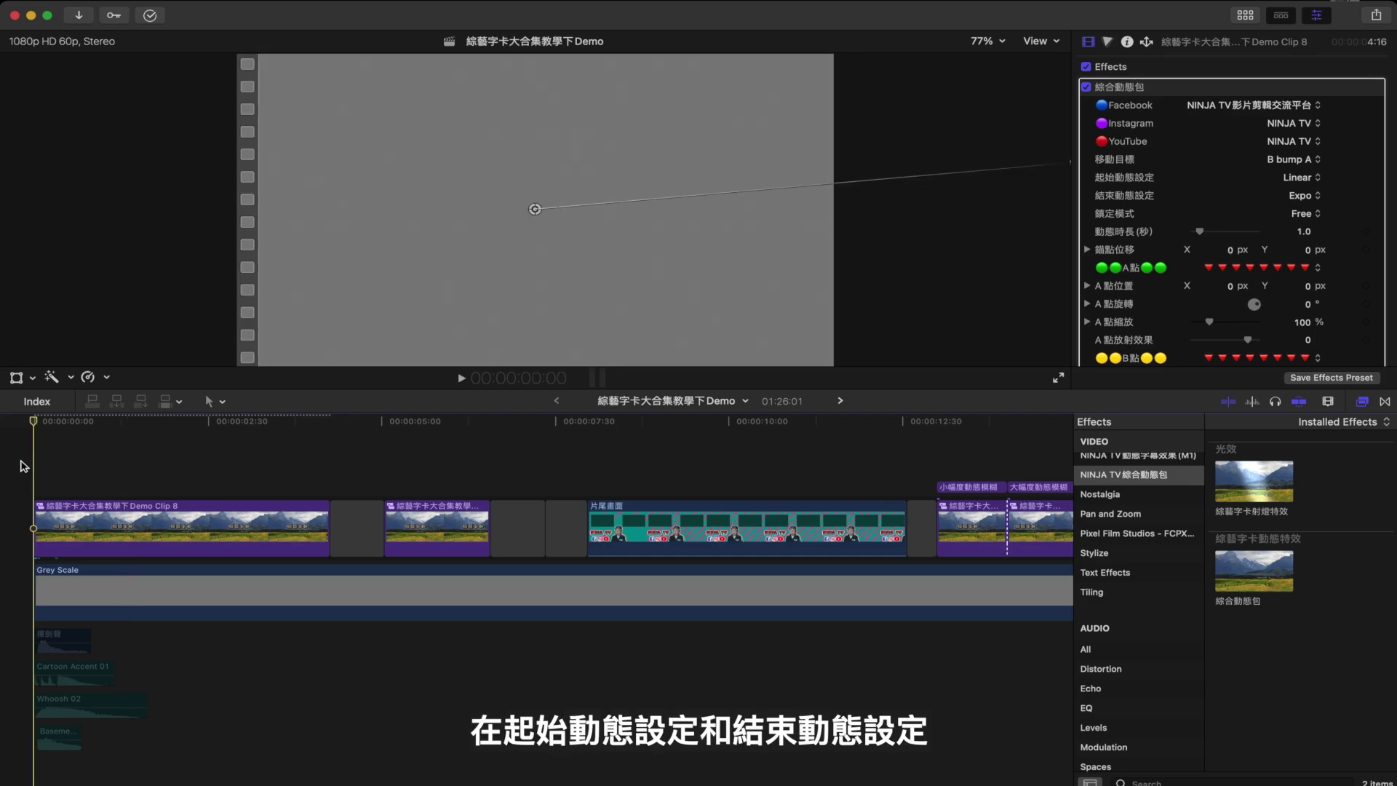
{"action": "left_click", "coordinate": [83, 518]}
{"action": "left_click", "coordinate": [1302, 161]}
{"action": "left_click", "coordinate": [1292, 108]}
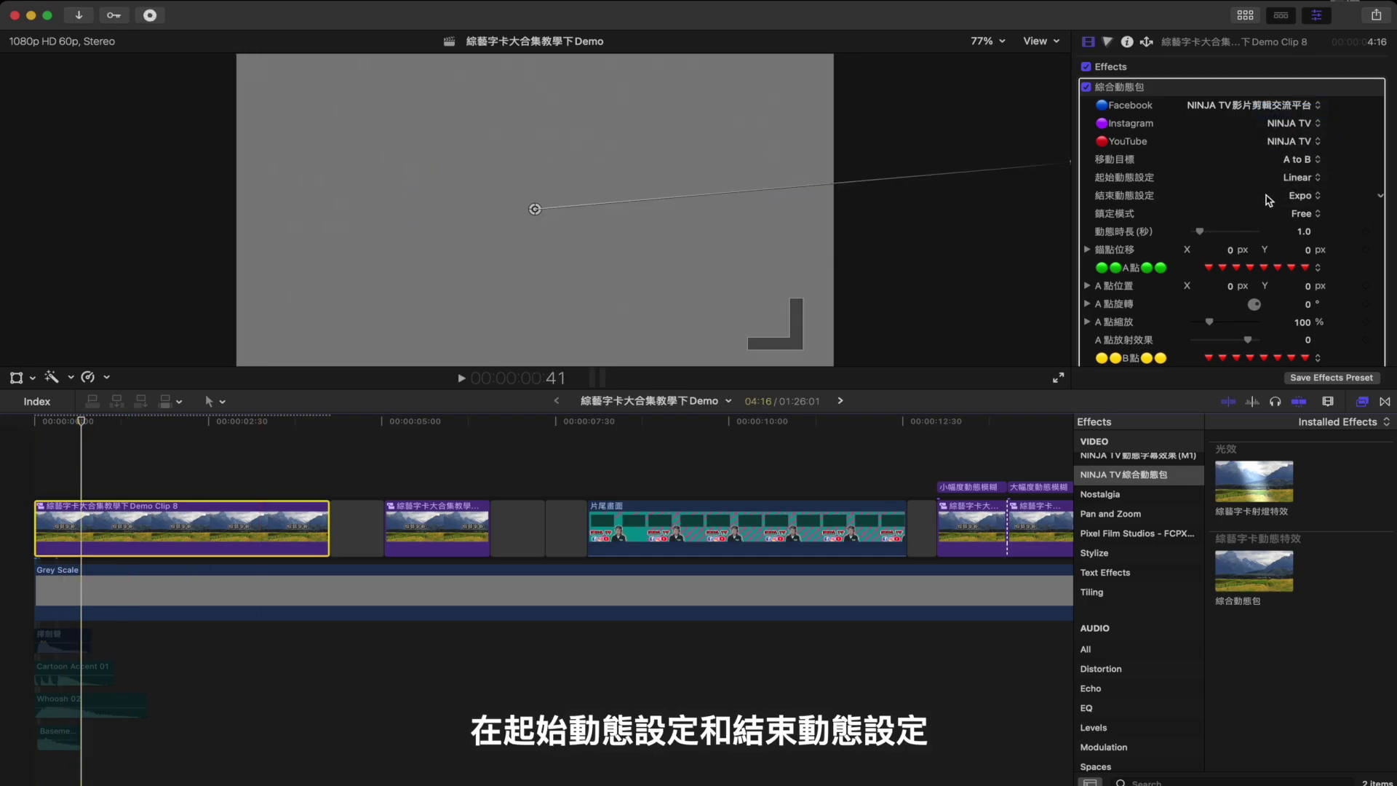
{"action": "left_click", "coordinate": [1299, 177]}
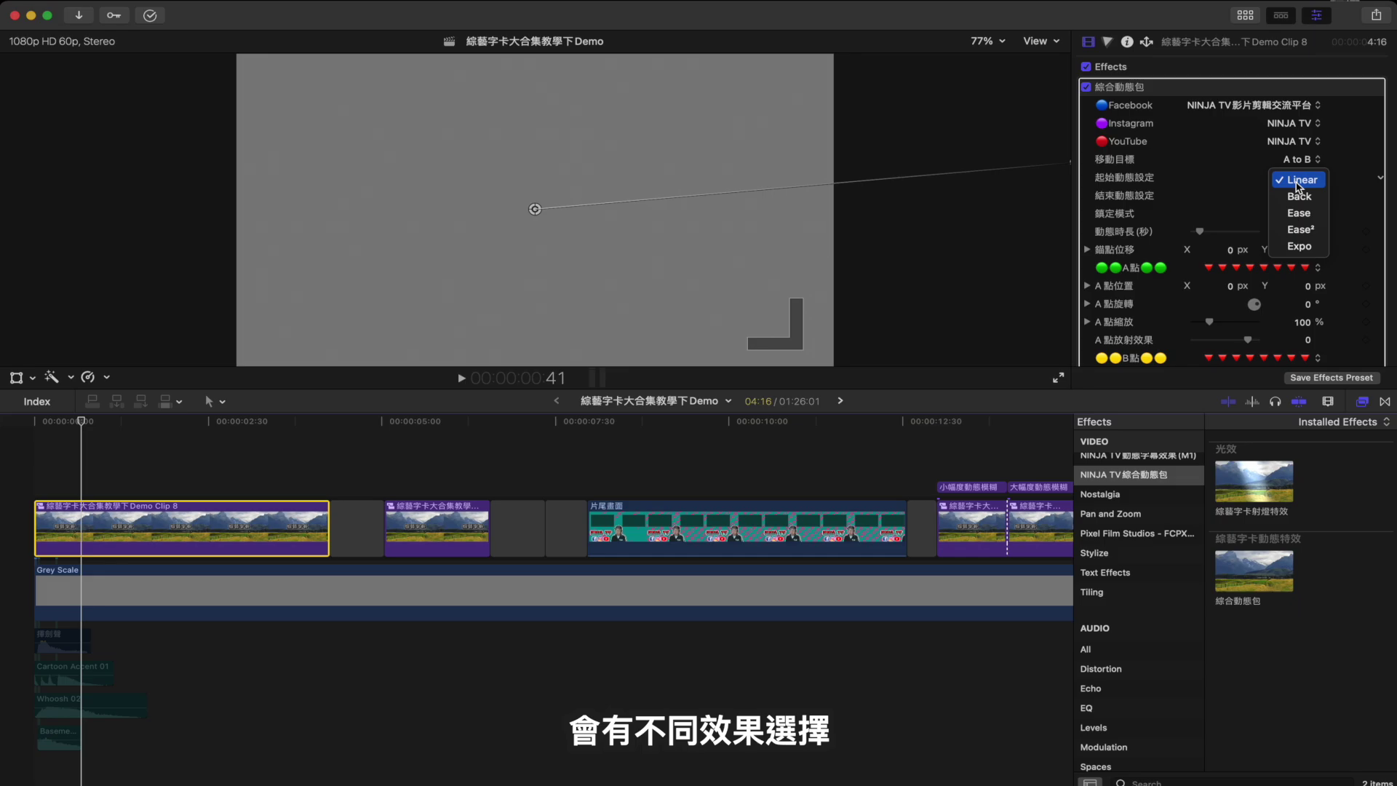
{"action": "left_click", "coordinate": [1235, 188]}
{"action": "left_click", "coordinate": [1280, 196]}
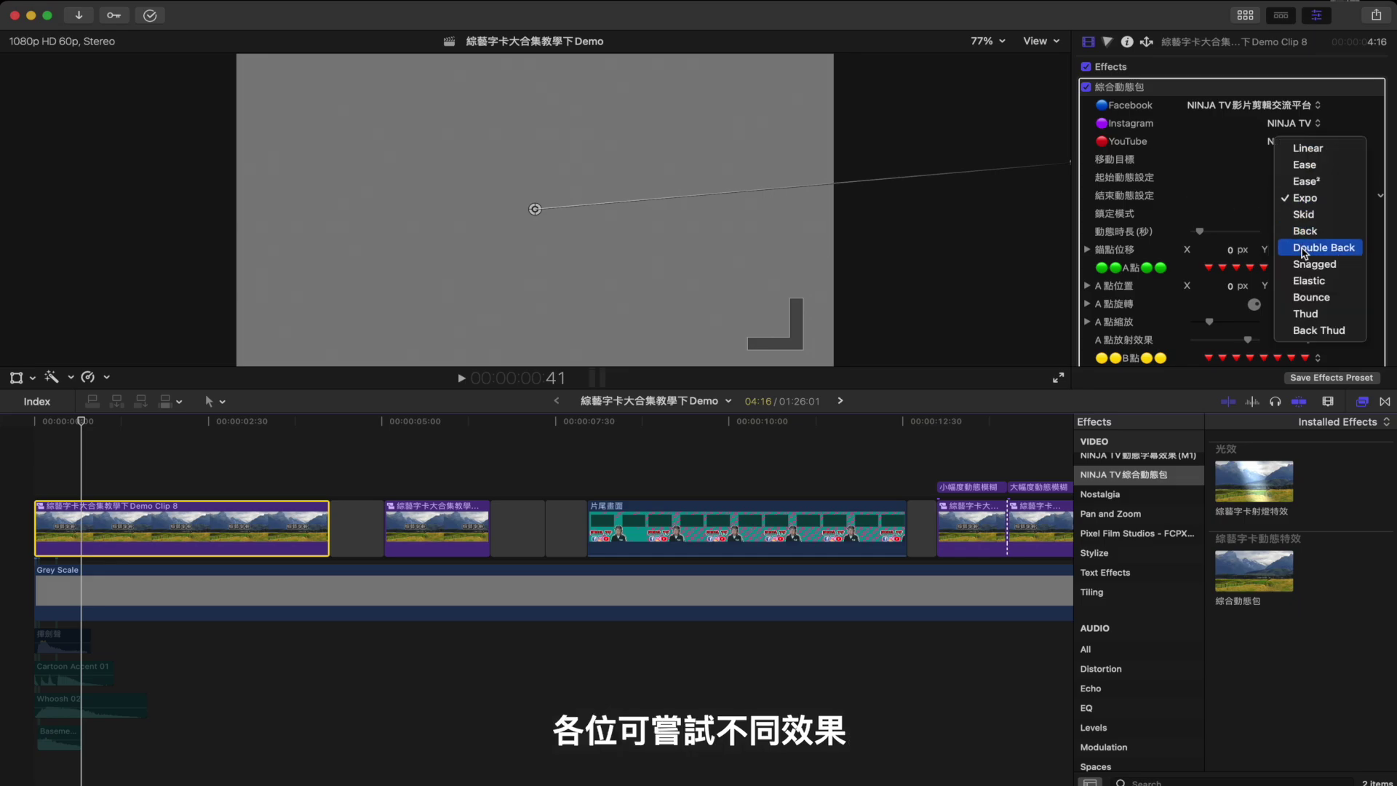
{"action": "left_click", "coordinate": [1223, 201]}
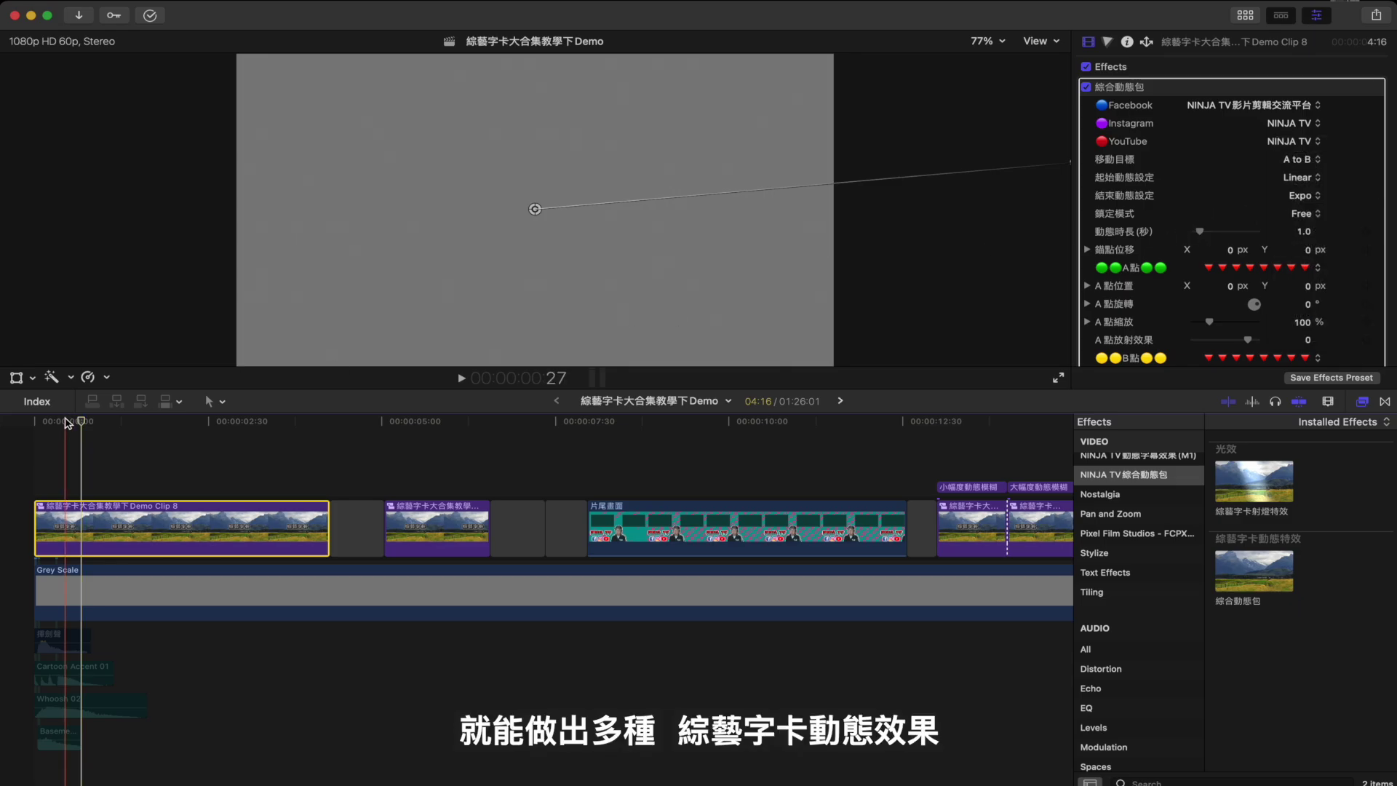
Step: Switch the motion target to B to A with a Double Back ending and preview it
{"action": "mouse_move", "coordinate": [69, 422]}
{"action": "left_mouse_down"}
{"action": "mouse_move", "coordinate": [45, 424]}
{"action": "mouse_move", "coordinate": [83, 425]}
{"action": "left_mouse_up"}
{"action": "left_click", "coordinate": [1299, 159]}
{"action": "left_click", "coordinate": [1302, 178]}
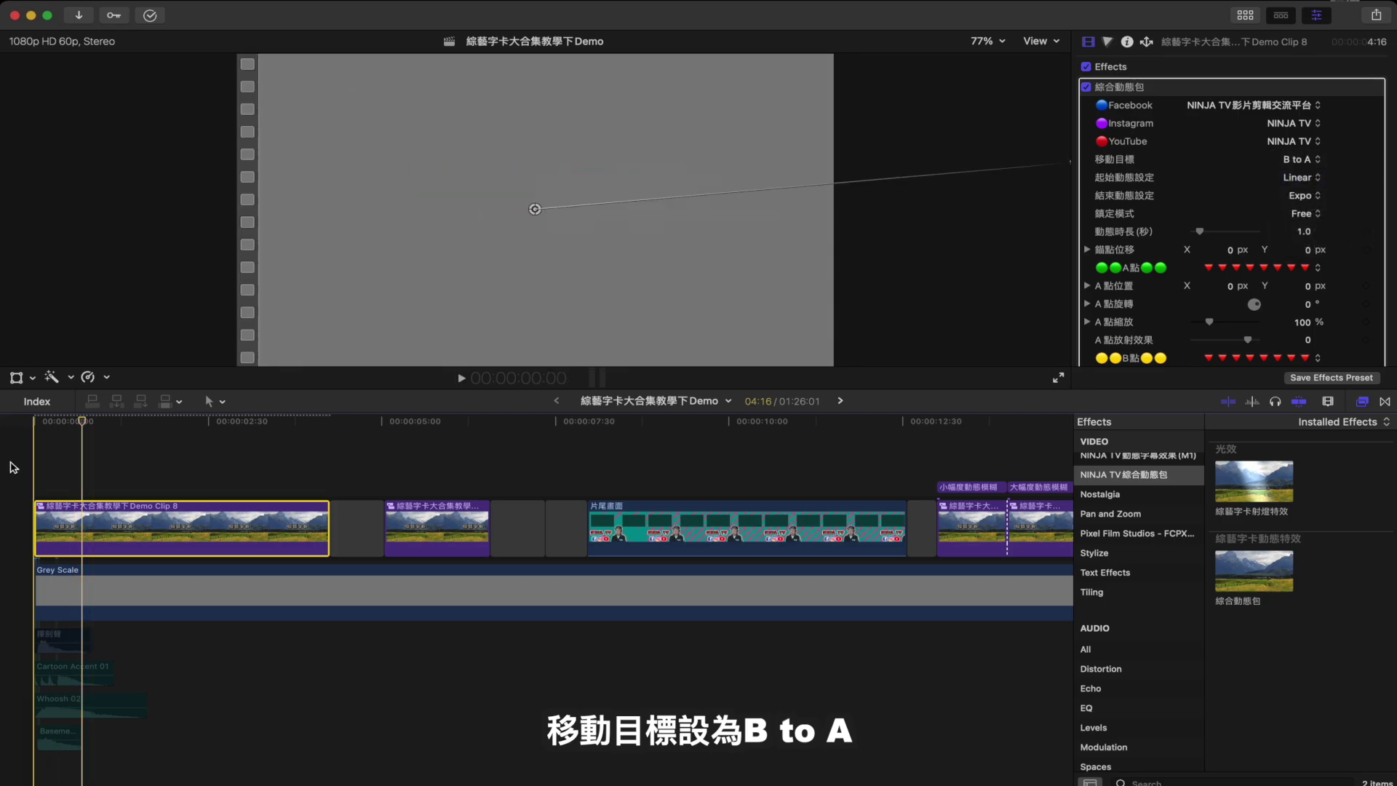
{"action": "left_click", "coordinate": [1294, 193]}
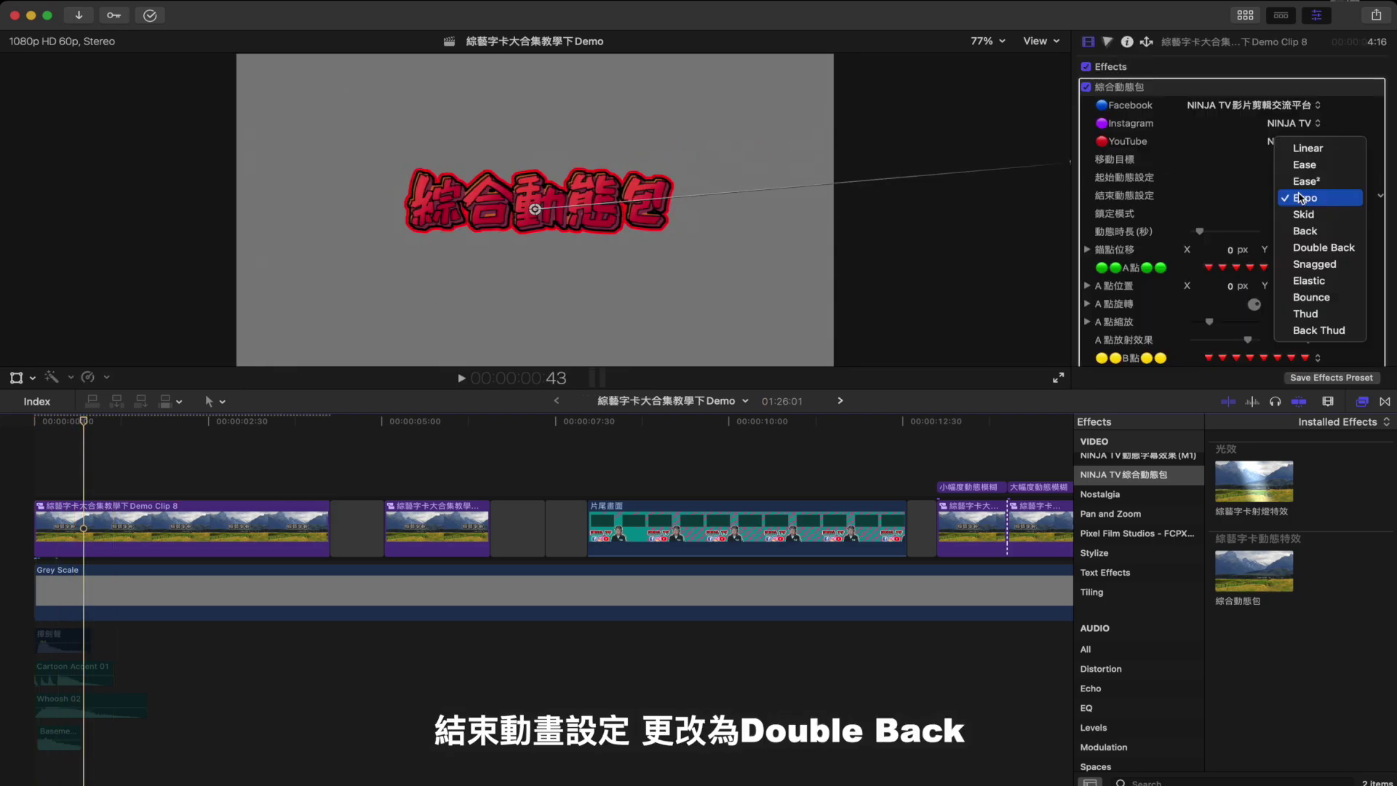
{"action": "left_click", "coordinate": [1323, 247]}
{"action": "key", "text": "Home"}
{"action": "key", "text": "space"}
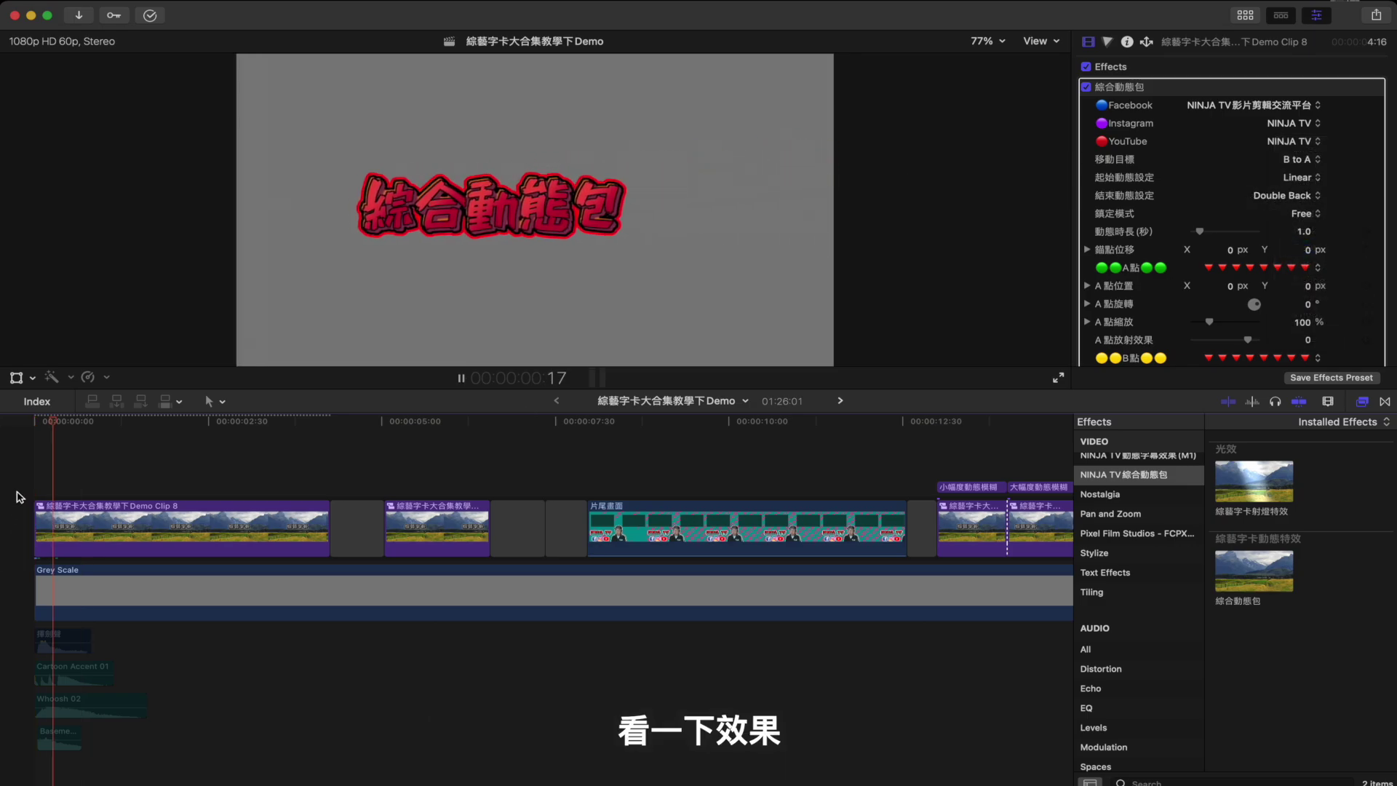
{"action": "key", "text": "space"}
Step: Change the end easing to Elastic and preview the title animation
{"action": "left_click", "coordinate": [1302, 197]}
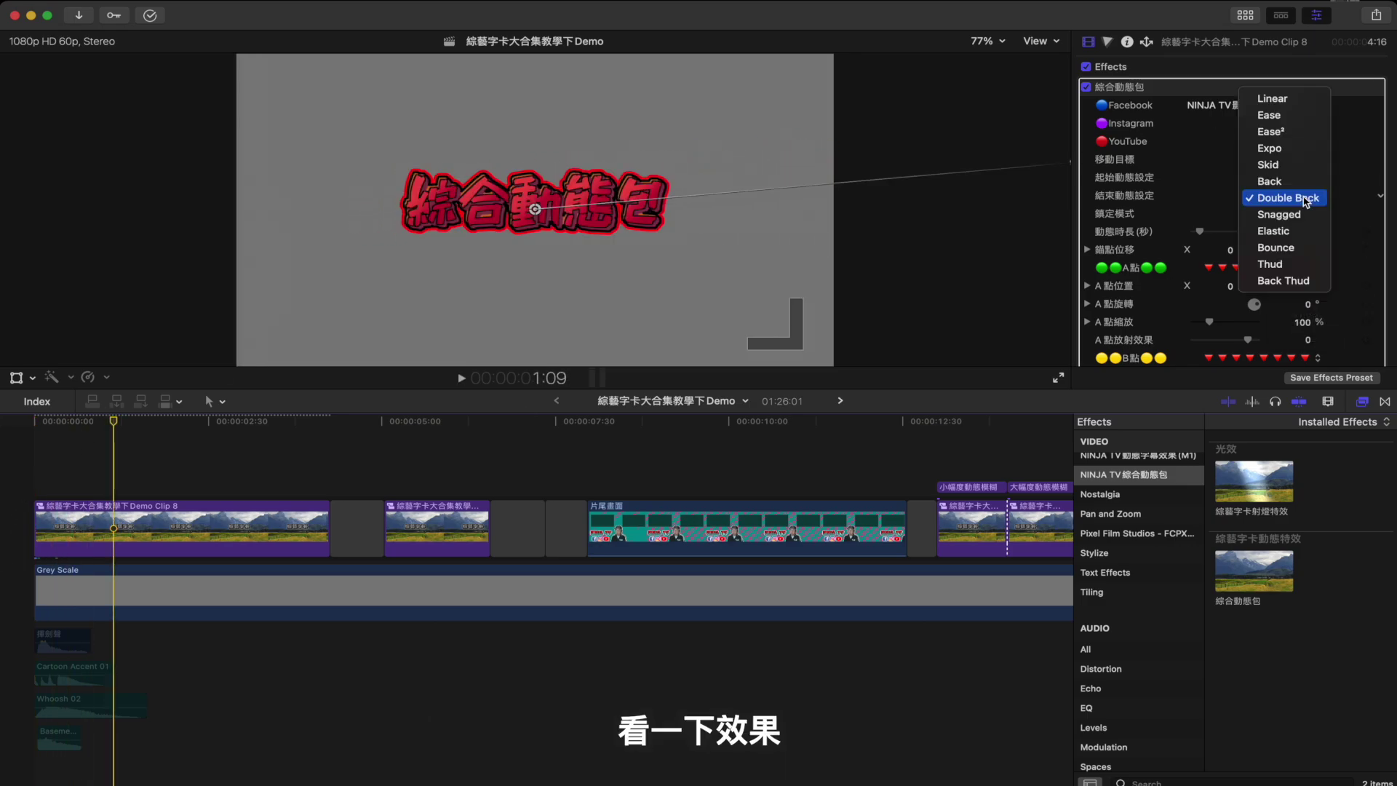
{"action": "left_click", "coordinate": [1273, 231]}
{"action": "key", "text": "Home"}
{"action": "key", "text": "space"}
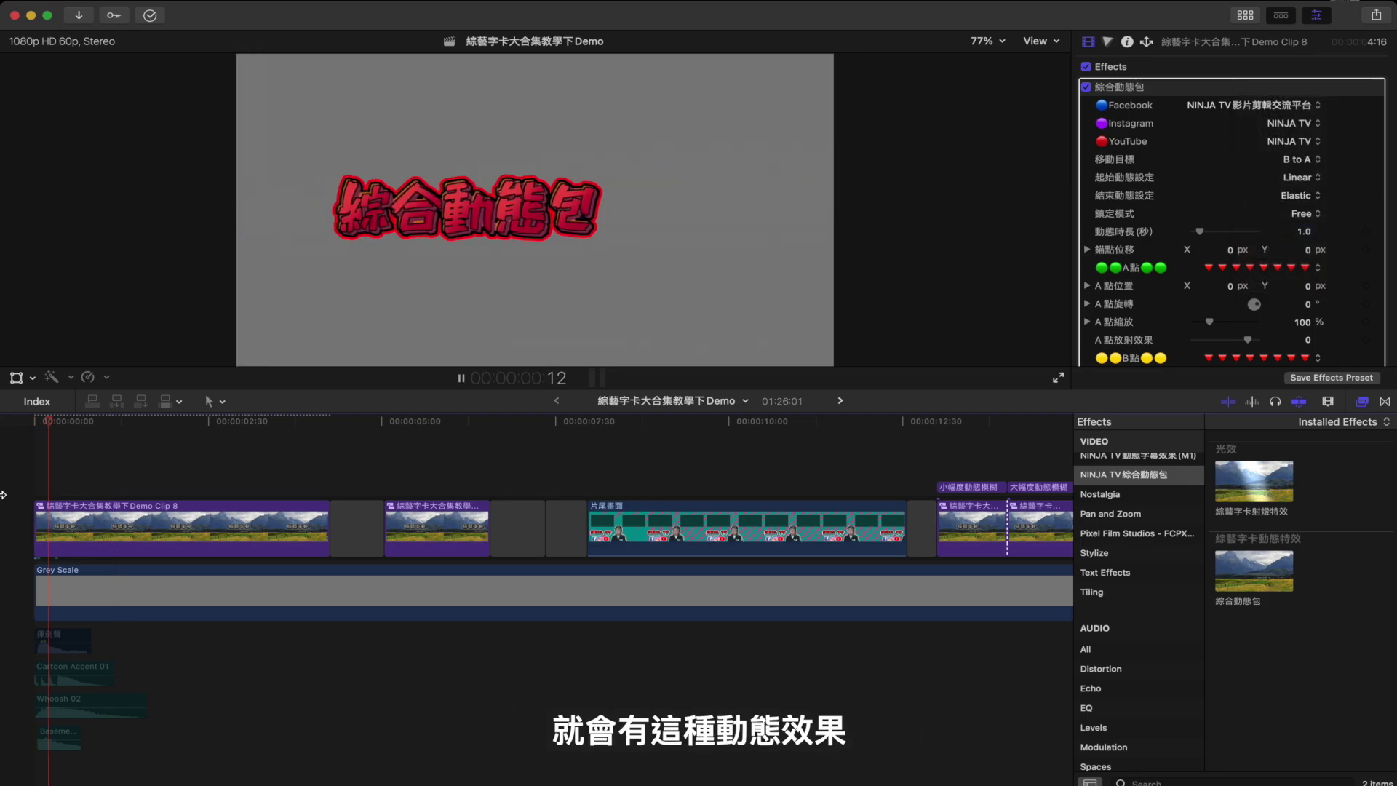
{"action": "key", "text": "space"}
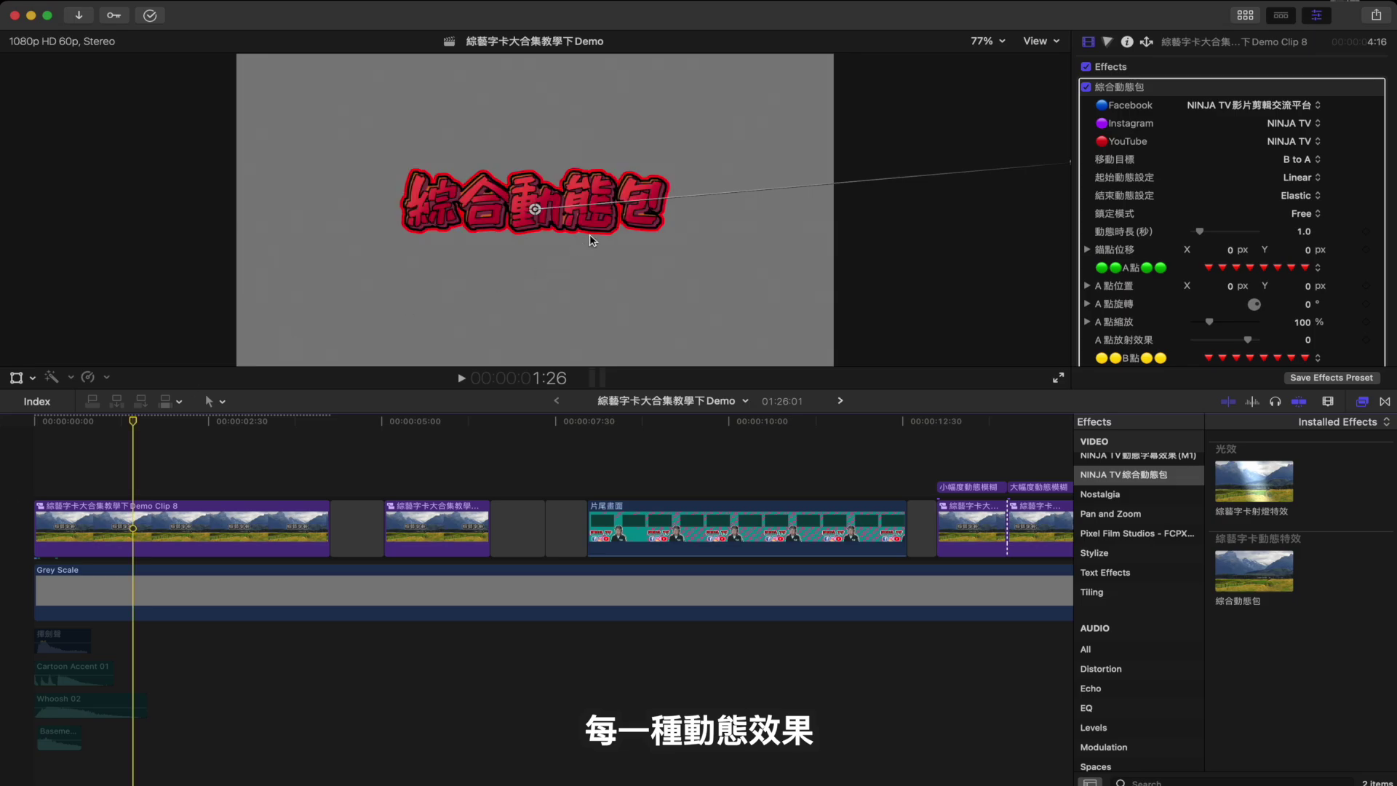
Step: Lengthen the motion duration to 1.71 seconds and preview the result
{"action": "left_click_drag", "start_coordinate": [1200, 233], "coordinate": [1204, 233]}
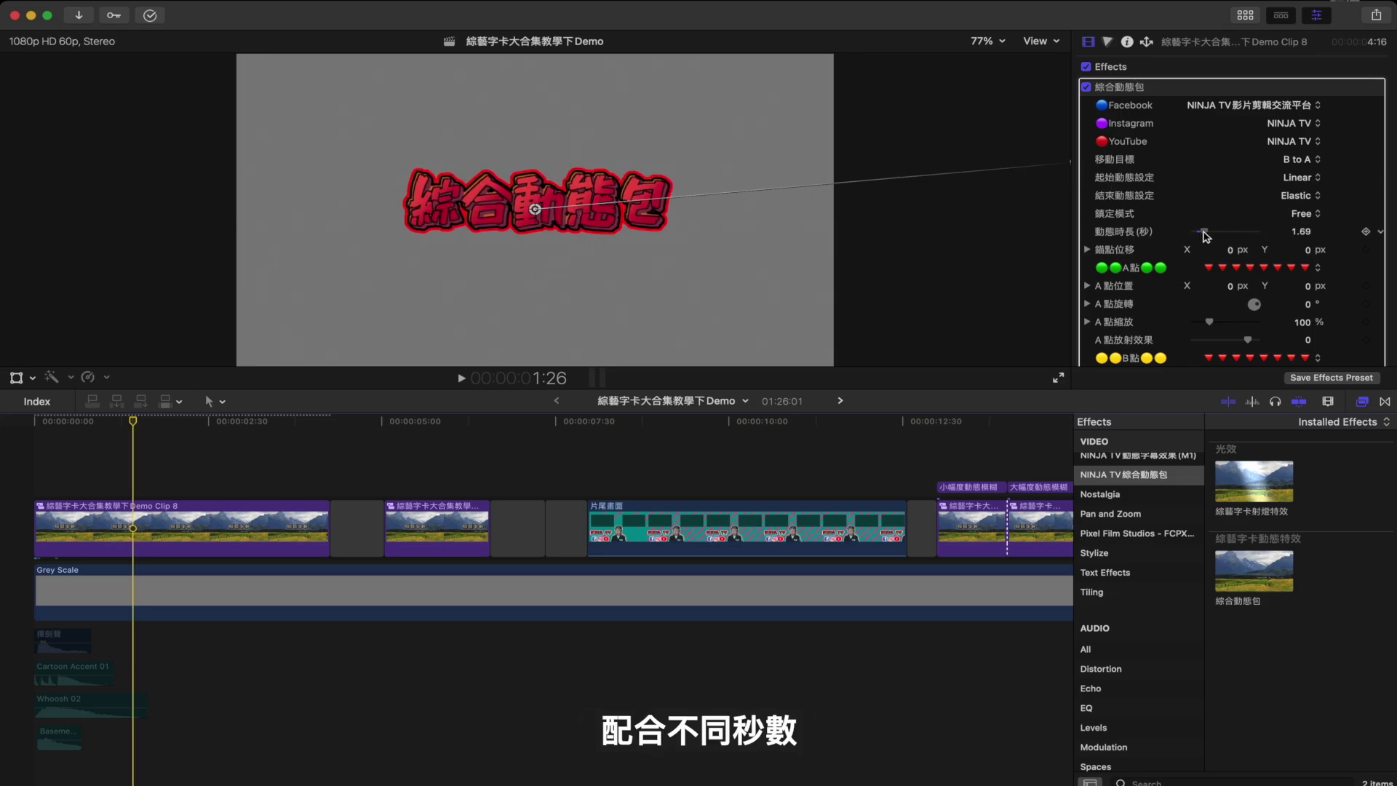
{"action": "key", "text": "Home"}
{"action": "key", "text": "space"}
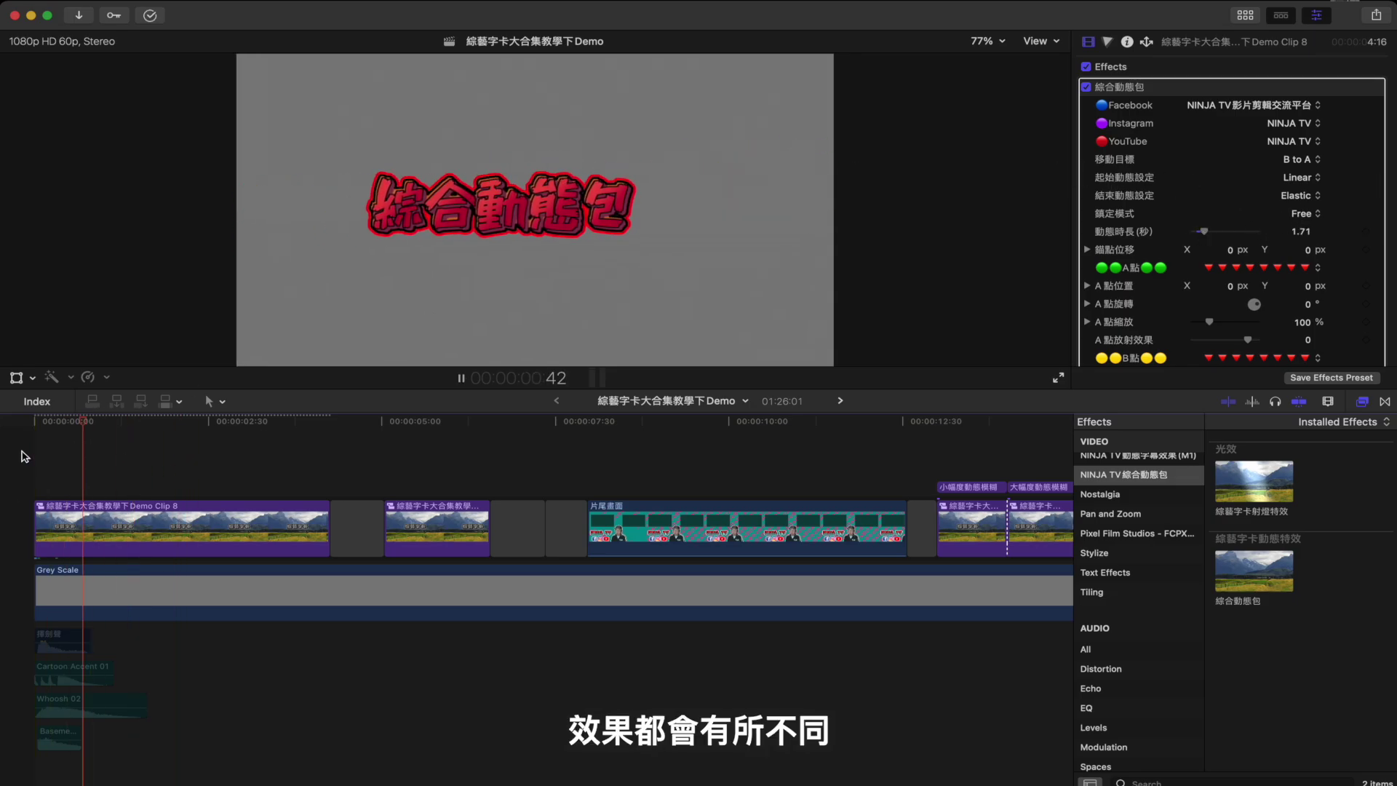
{"action": "key", "text": "space"}
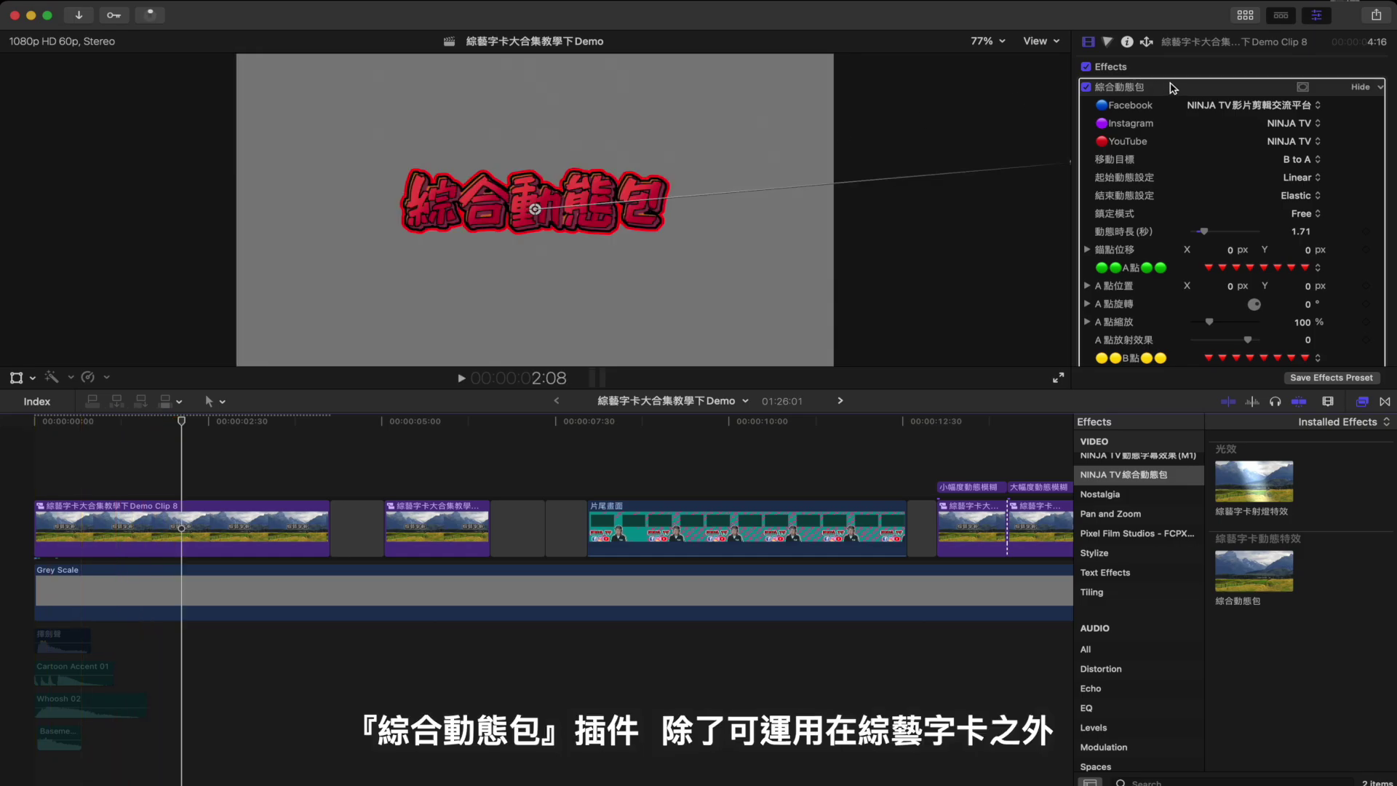
{"action": "left_click", "coordinate": [1156, 91]}
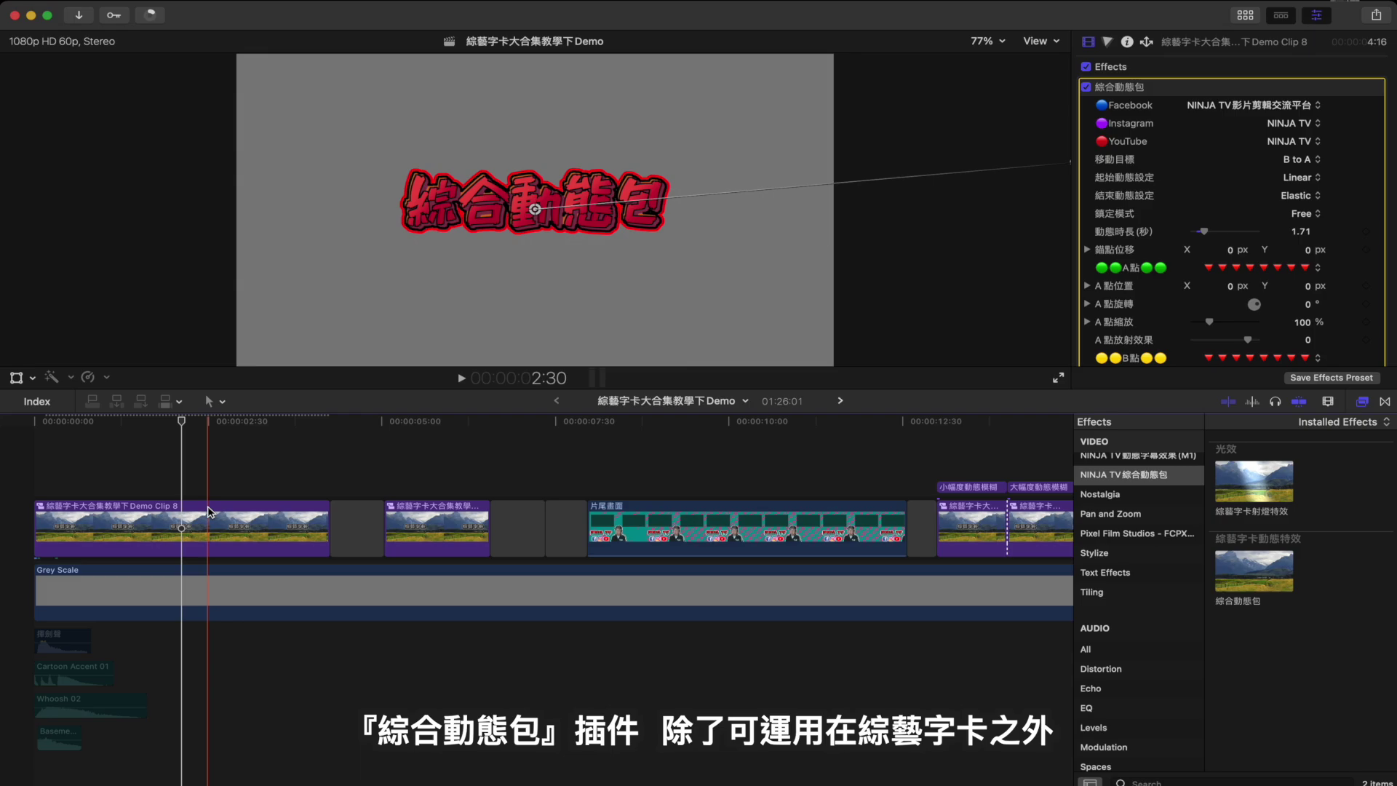
Step: Add 調整圖層(英文) from the NINJA TV titles above 片尾畫面 and trim its end to match
{"action": "scroll", "coordinate": [210, 512], "scroll_direction": "right", "scroll_amount": 10}
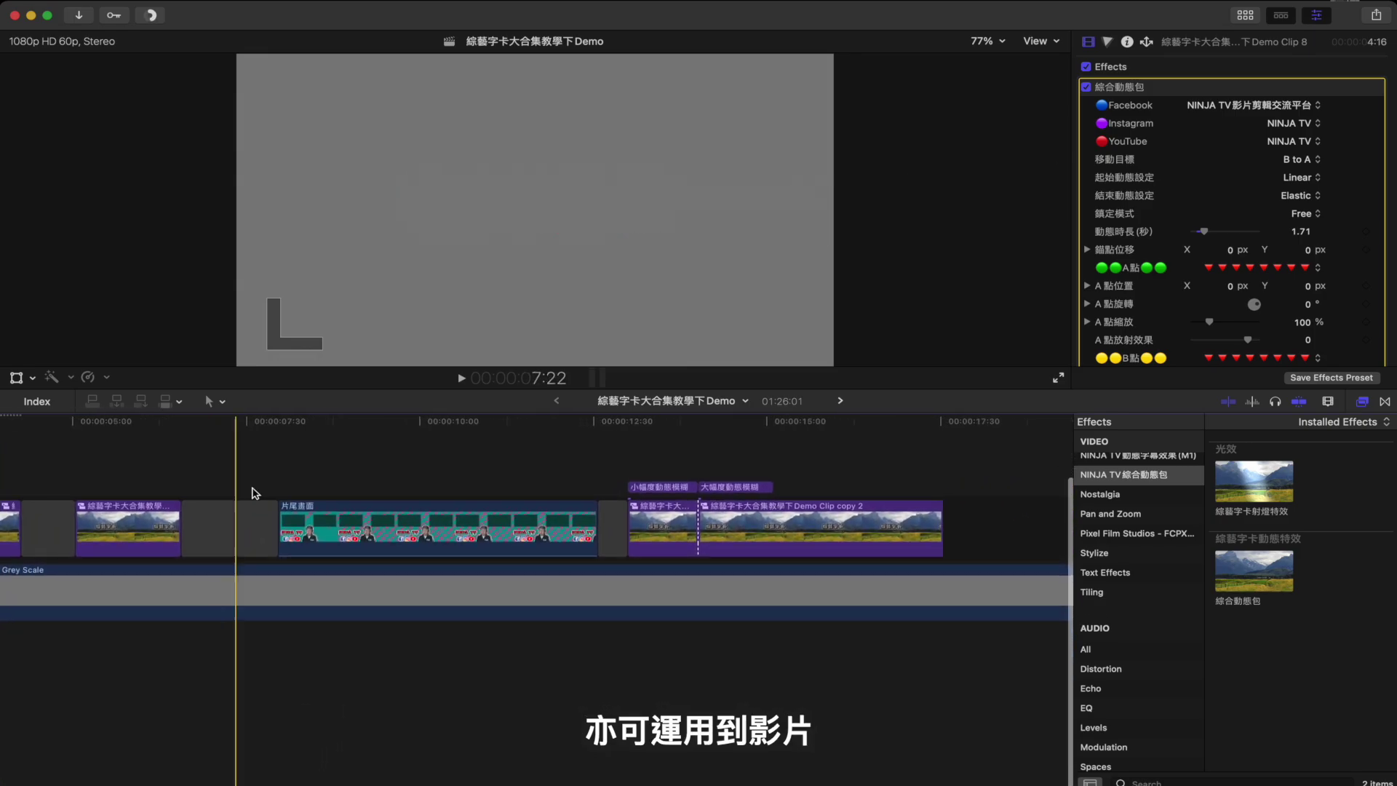
{"action": "left_click", "coordinate": [310, 518]}
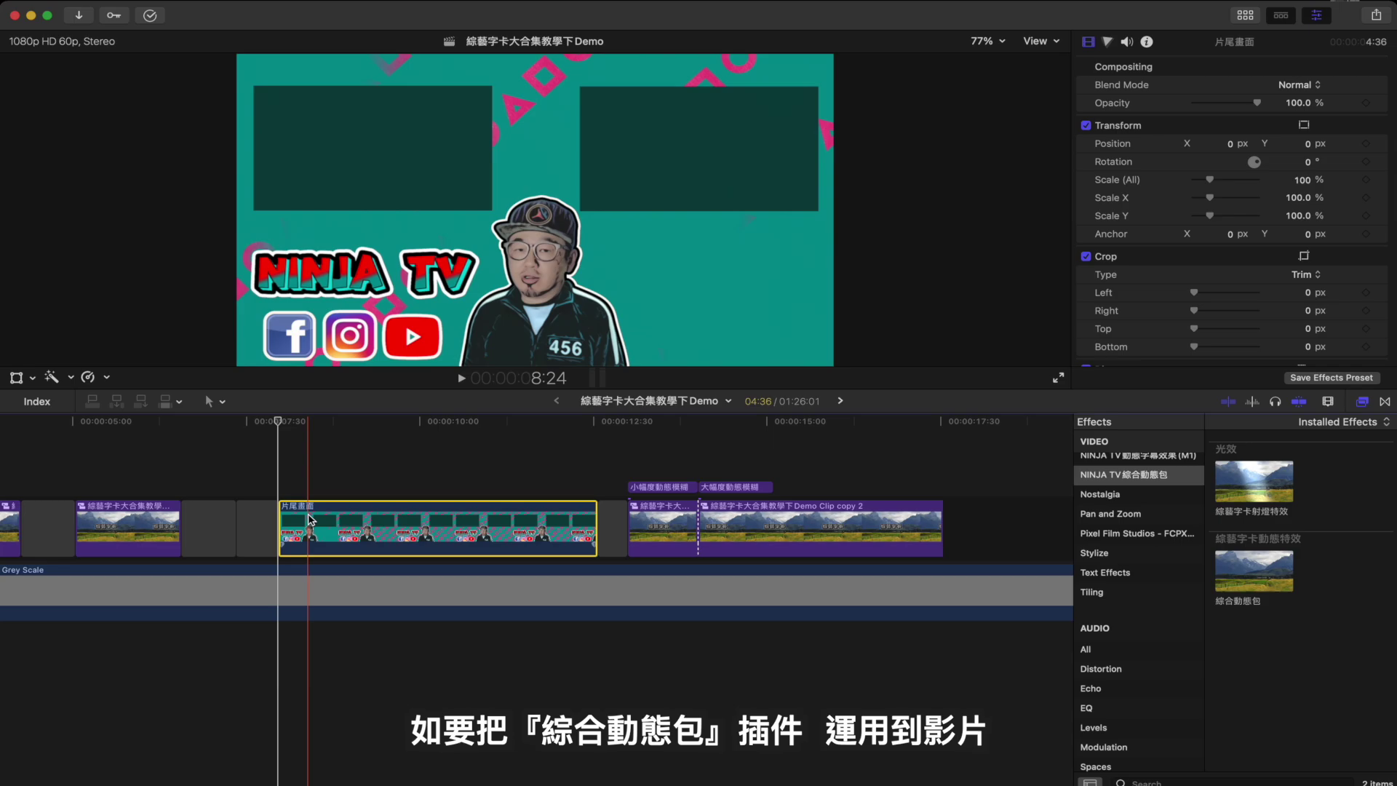
{"action": "left_click", "coordinate": [1244, 15]}
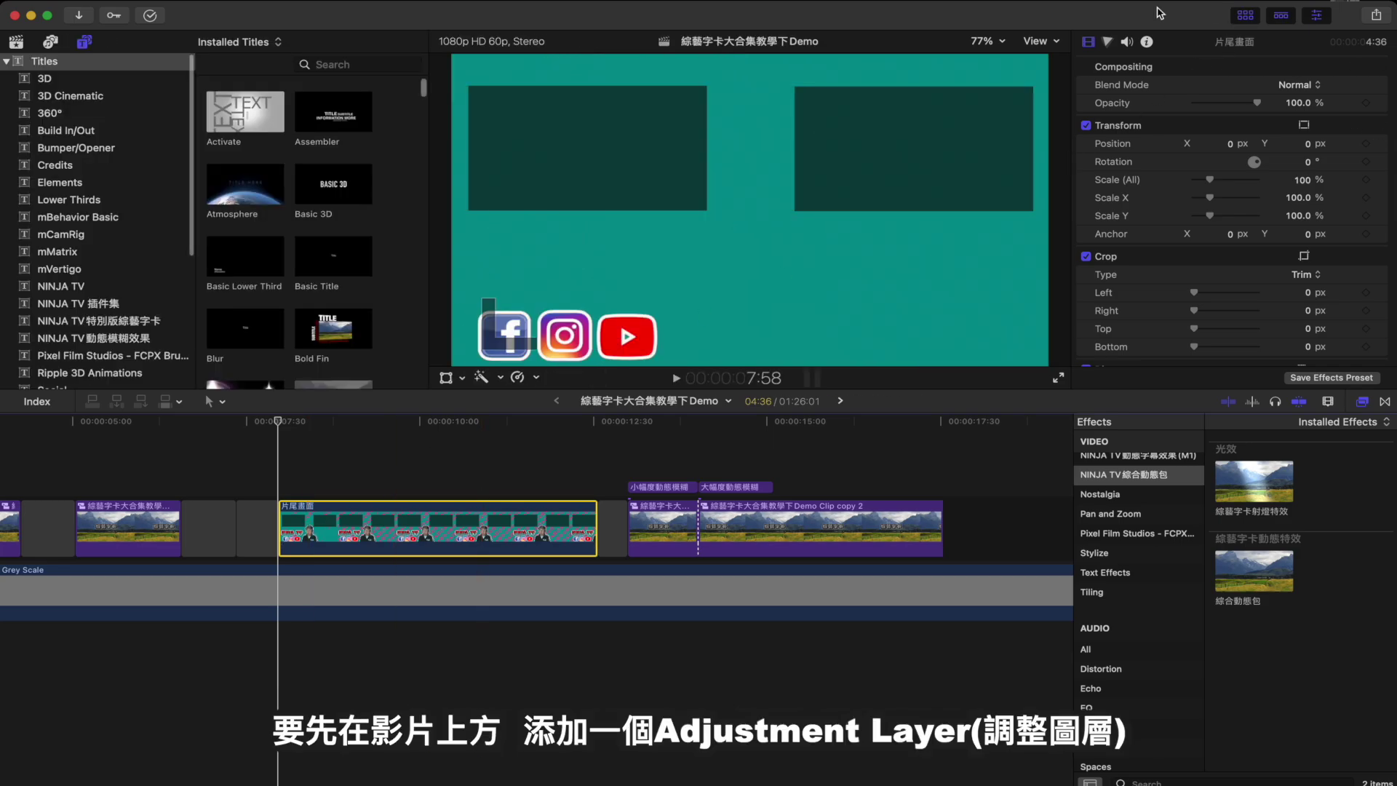
{"action": "left_click", "coordinate": [60, 286]}
{"action": "scroll", "coordinate": [326, 342], "scroll_direction": "down", "scroll_amount": 5}
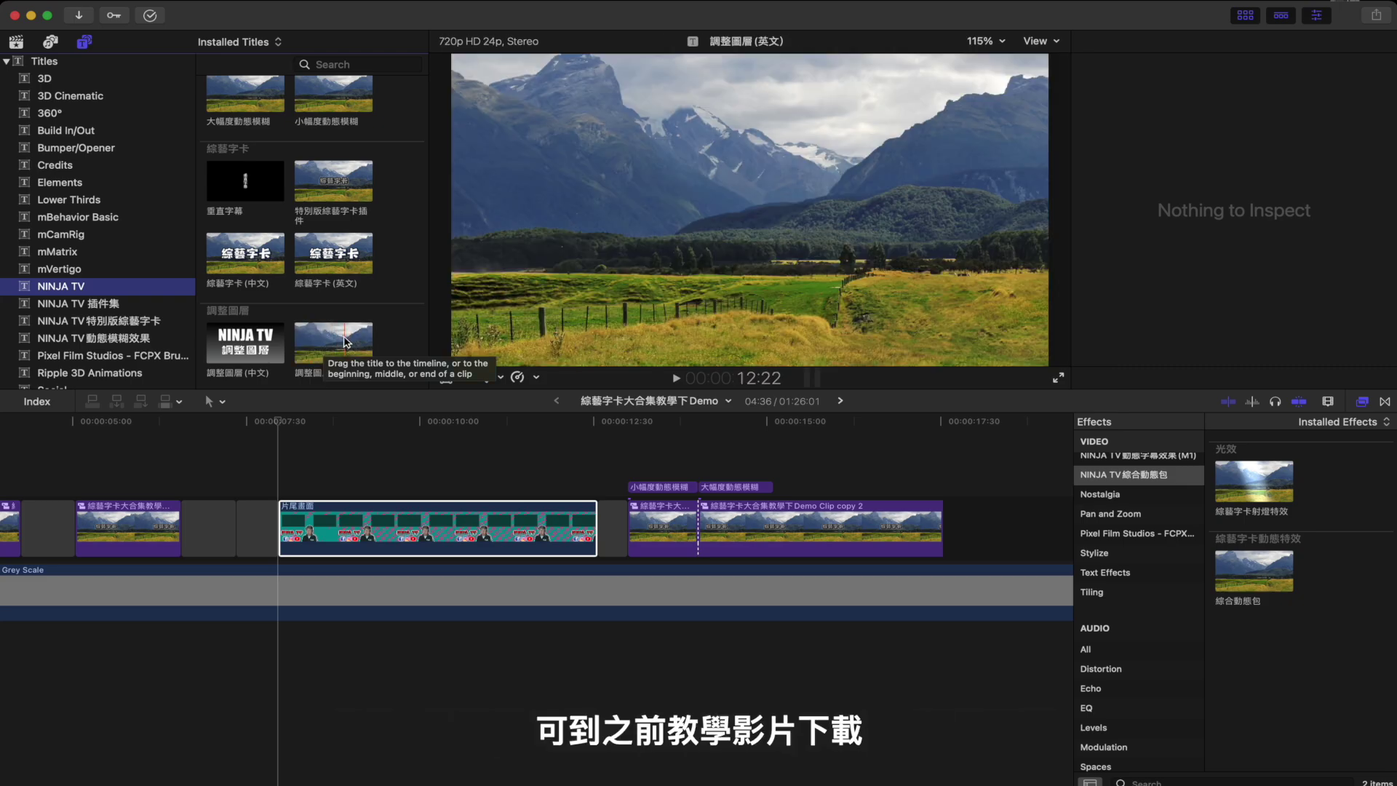
{"action": "left_click_drag", "start_coordinate": [344, 342], "coordinate": [284, 469]}
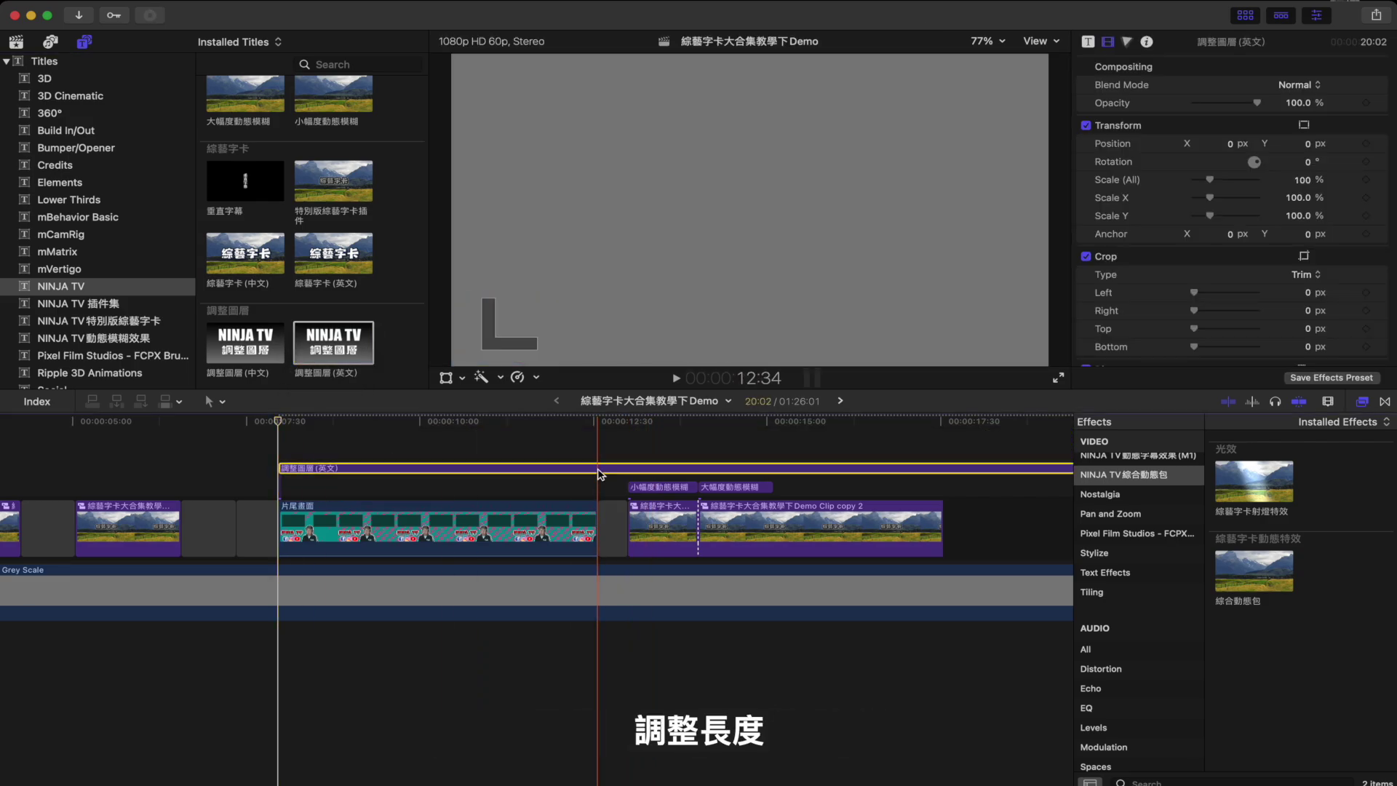
{"action": "key", "text": "alt+bracketright"}
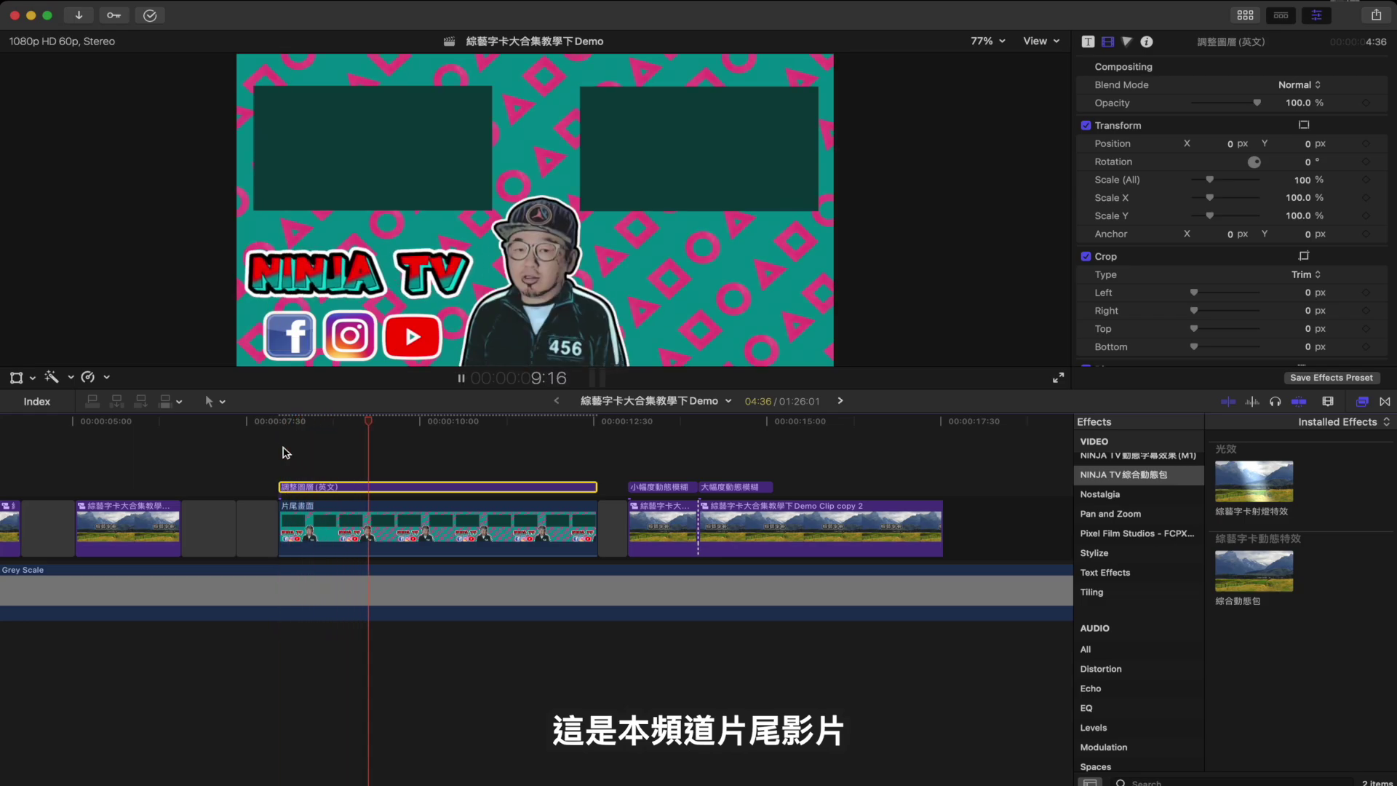
{"action": "key", "text": "space"}
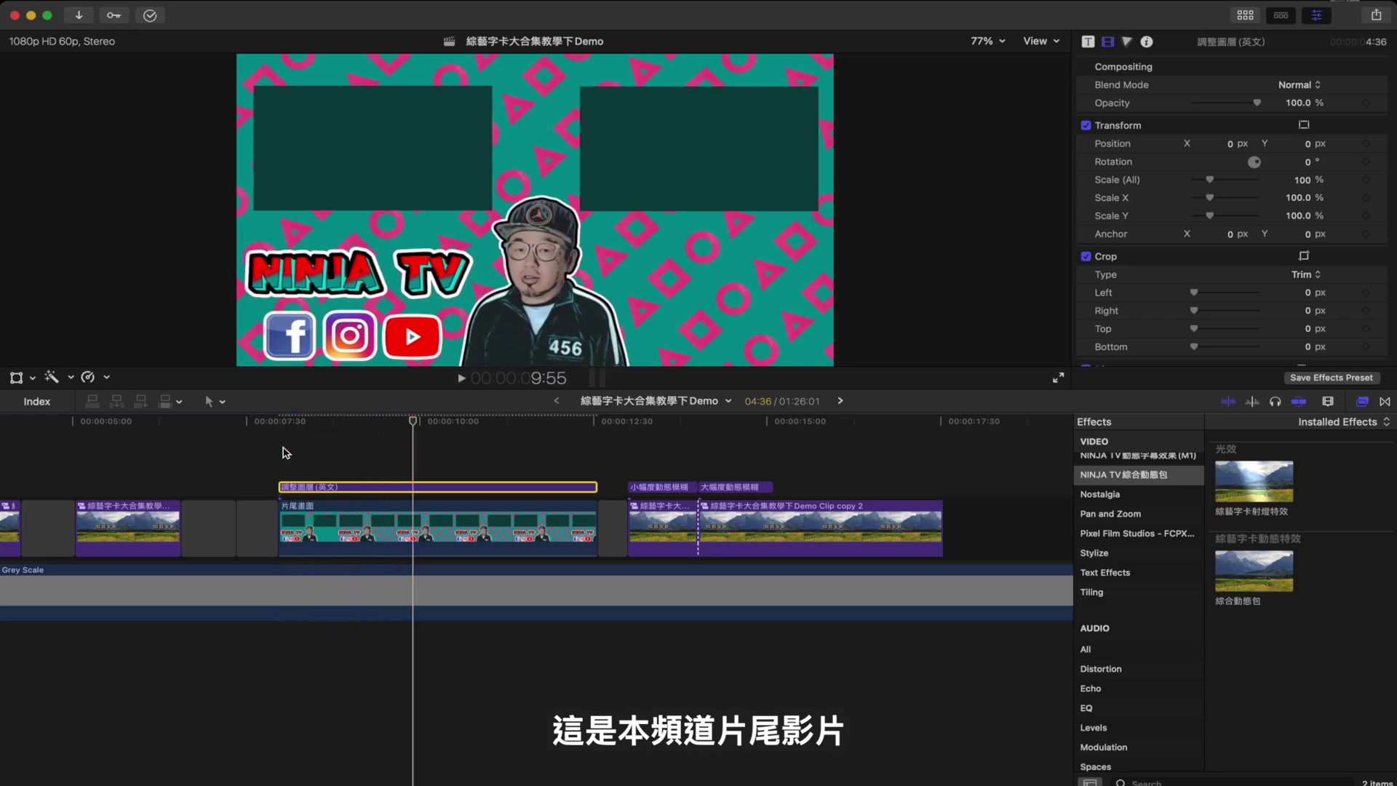
{"action": "left_click", "coordinate": [283, 452]}
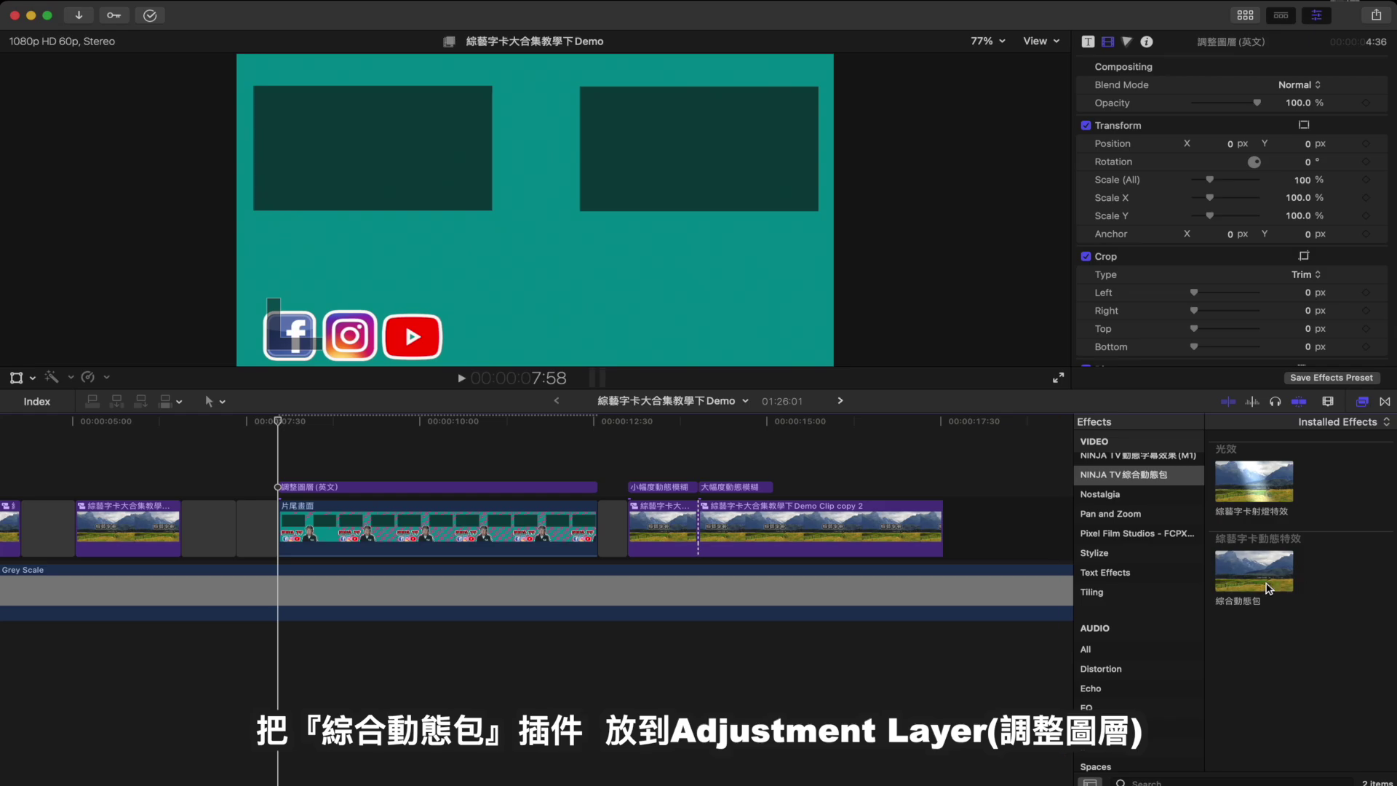
Step: Drop 綜合動態包 onto the adjustment layer and skim to 8:26 to preview
{"action": "left_click_drag", "start_coordinate": [1270, 588], "coordinate": [470, 485]}
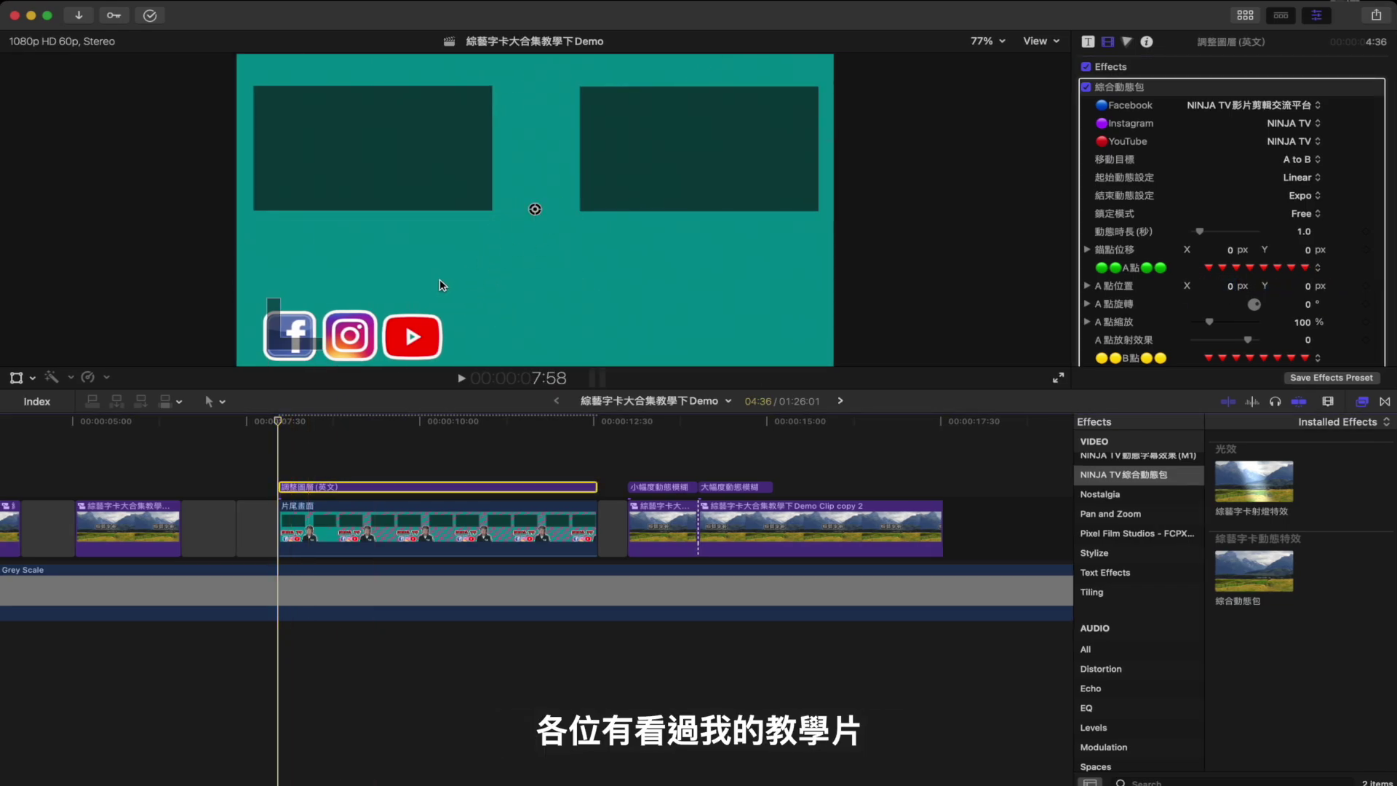
{"action": "left_click_drag", "start_coordinate": [284, 425], "coordinate": [313, 426]}
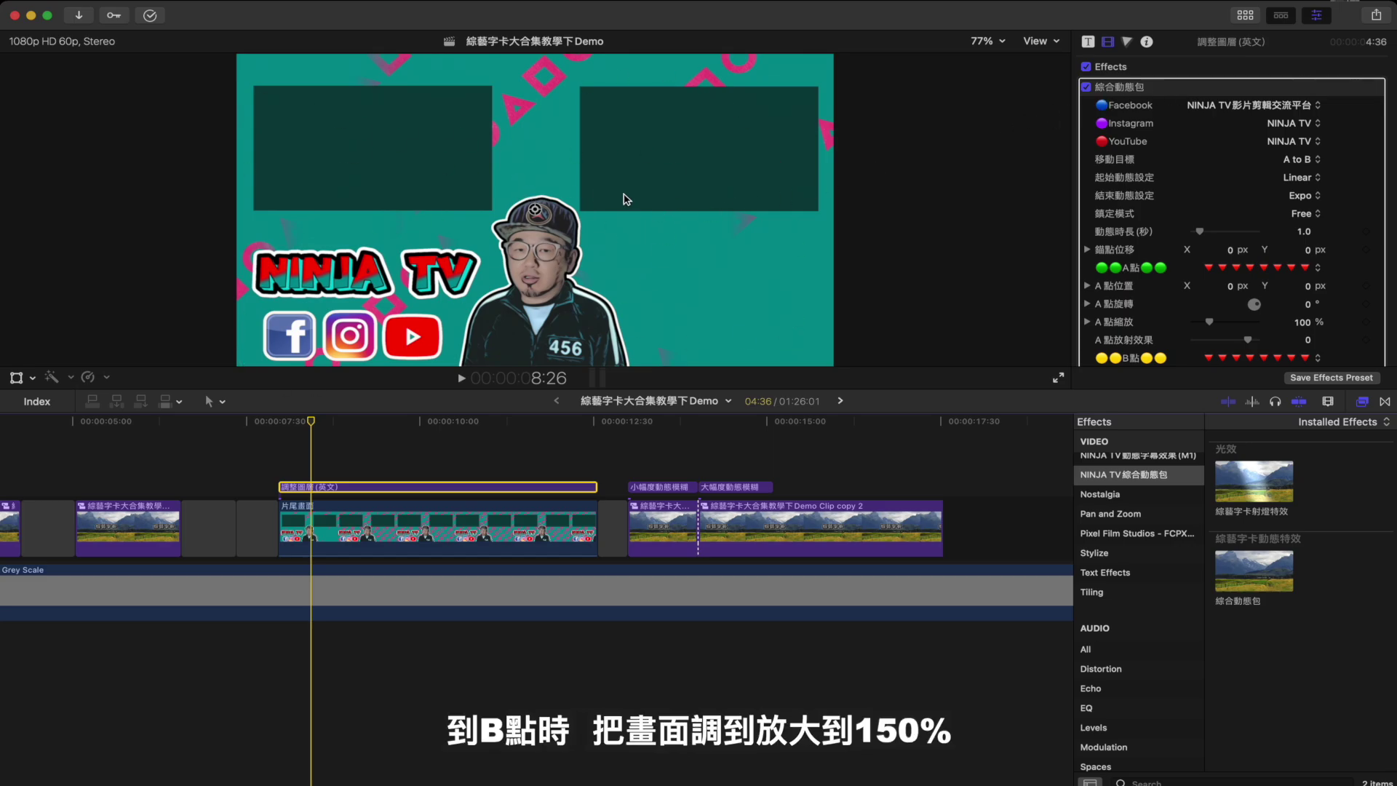
Step: Set point B scale to 150%, drag point B toward the upper right, and play back
{"action": "scroll", "coordinate": [1162, 235], "scroll_direction": "down", "scroll_amount": 5}
{"action": "left_click", "coordinate": [1307, 303]}
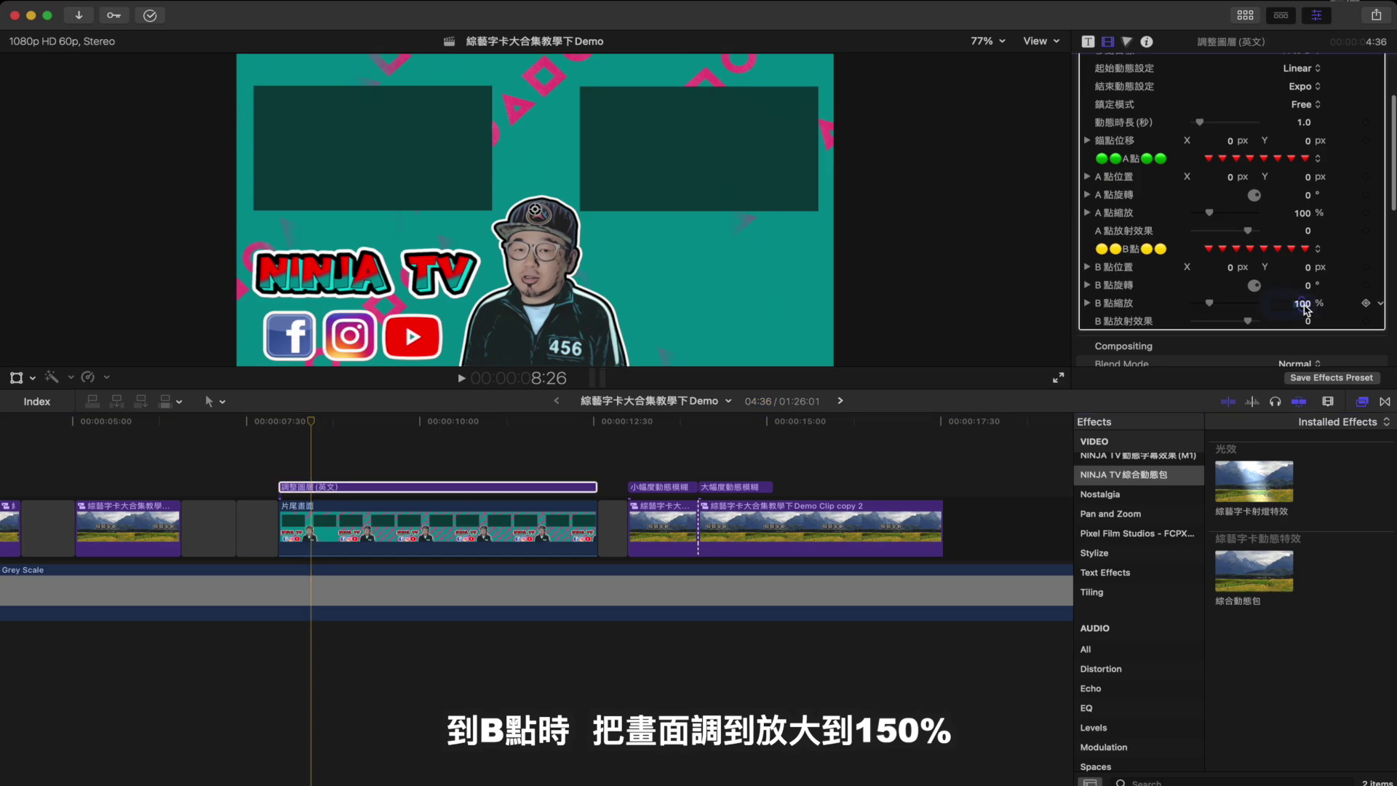
{"action": "type", "text": "1"}
{"action": "key", "text": "Return"}
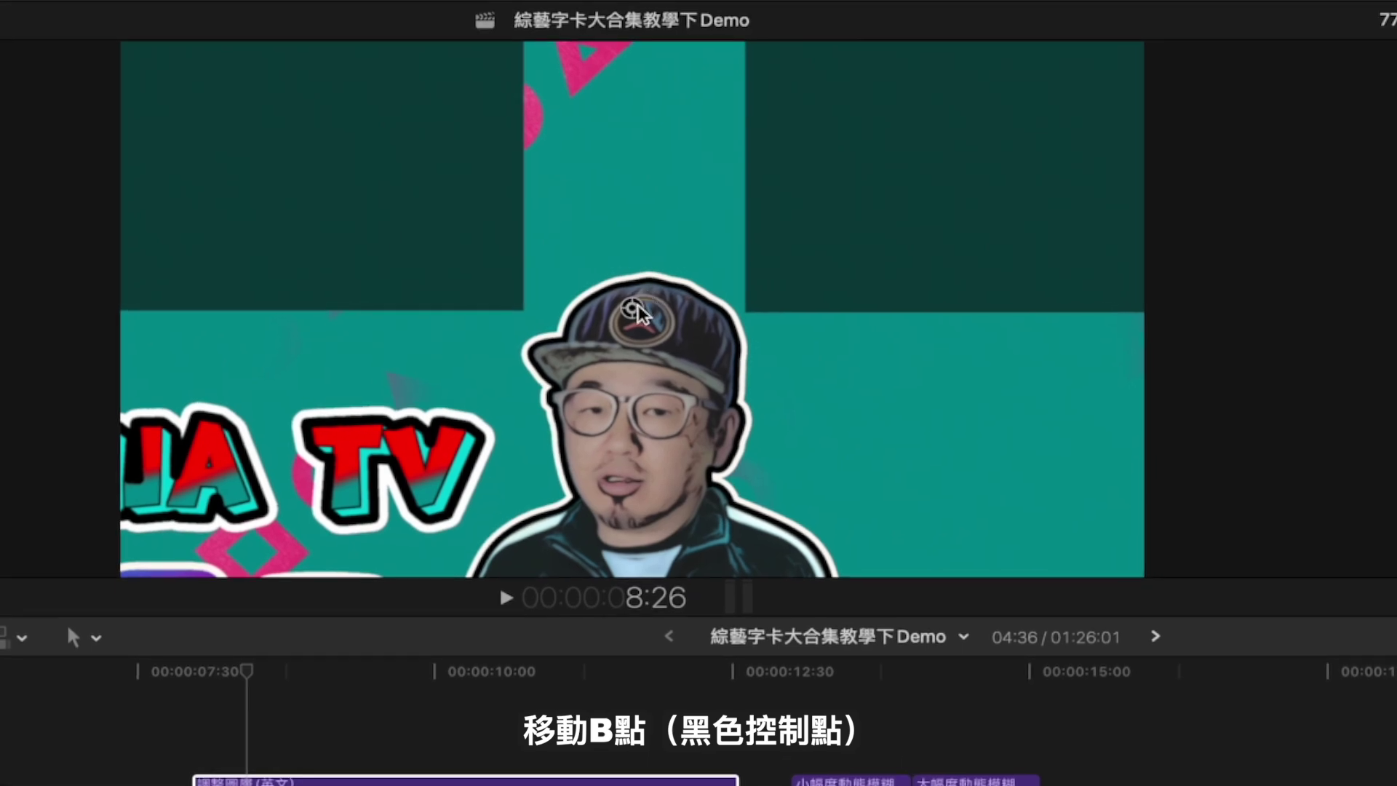
{"action": "mouse_move", "coordinate": [634, 308]}
{"action": "left_mouse_down"}
{"action": "mouse_move", "coordinate": [422, 432]}
{"action": "mouse_move", "coordinate": [367, 446]}
{"action": "left_mouse_up"}
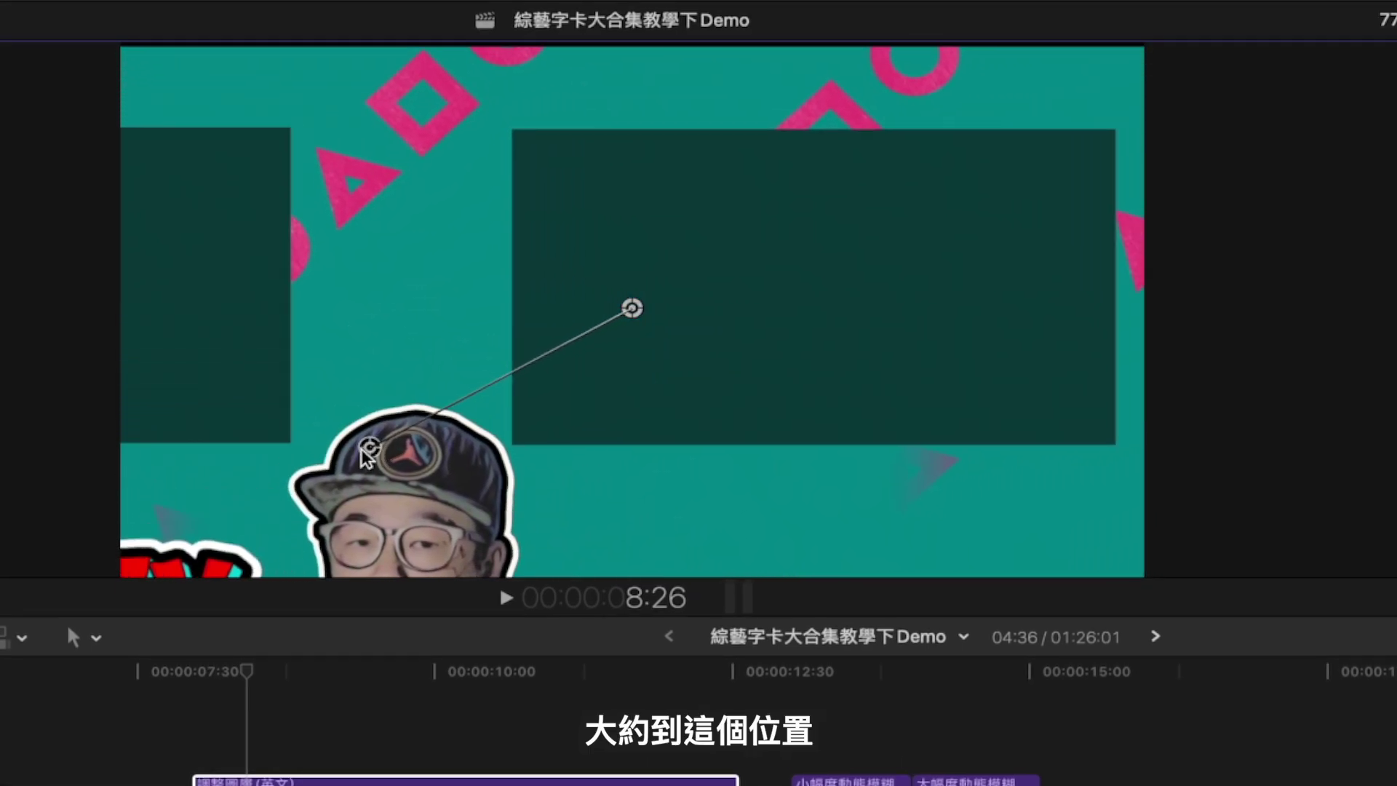
{"action": "left_click", "coordinate": [193, 730]}
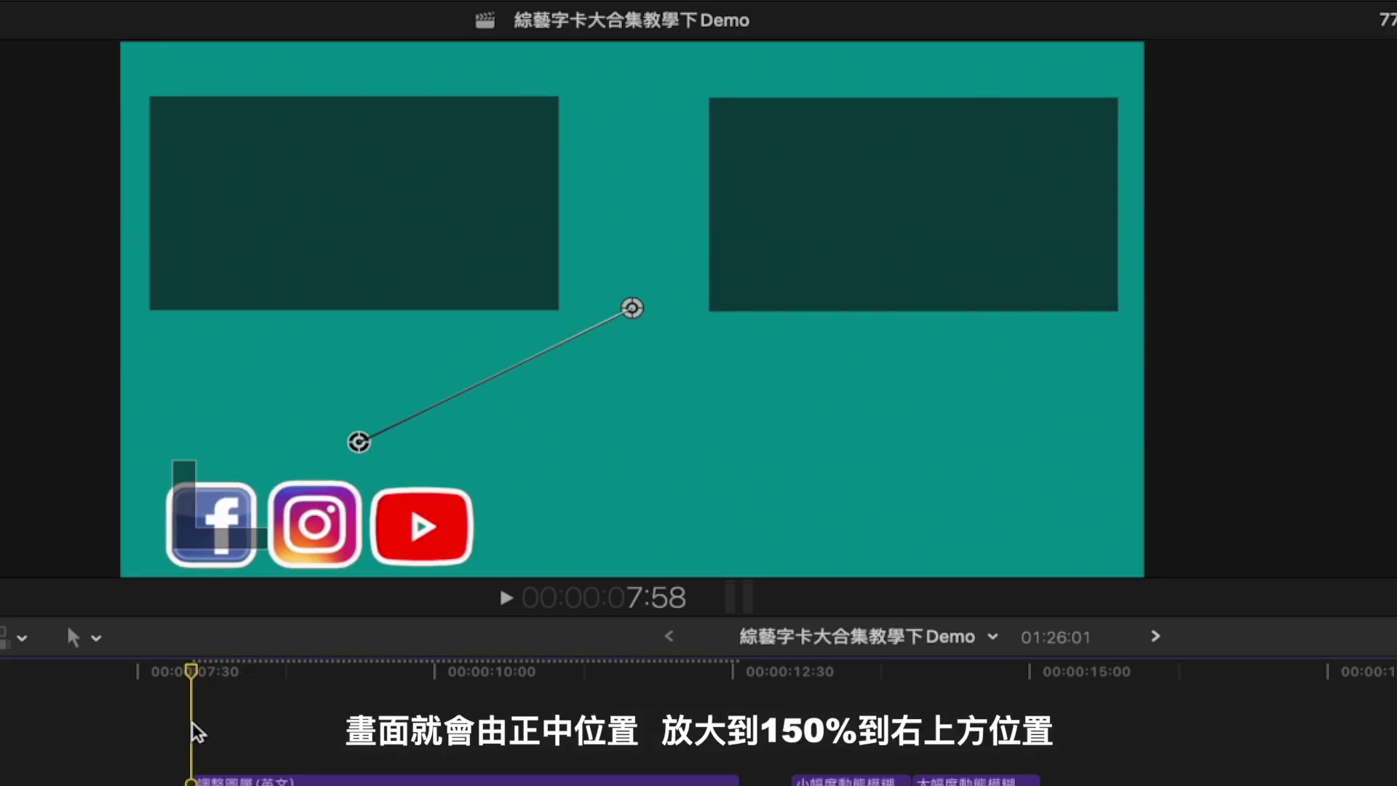
{"action": "key", "text": "space"}
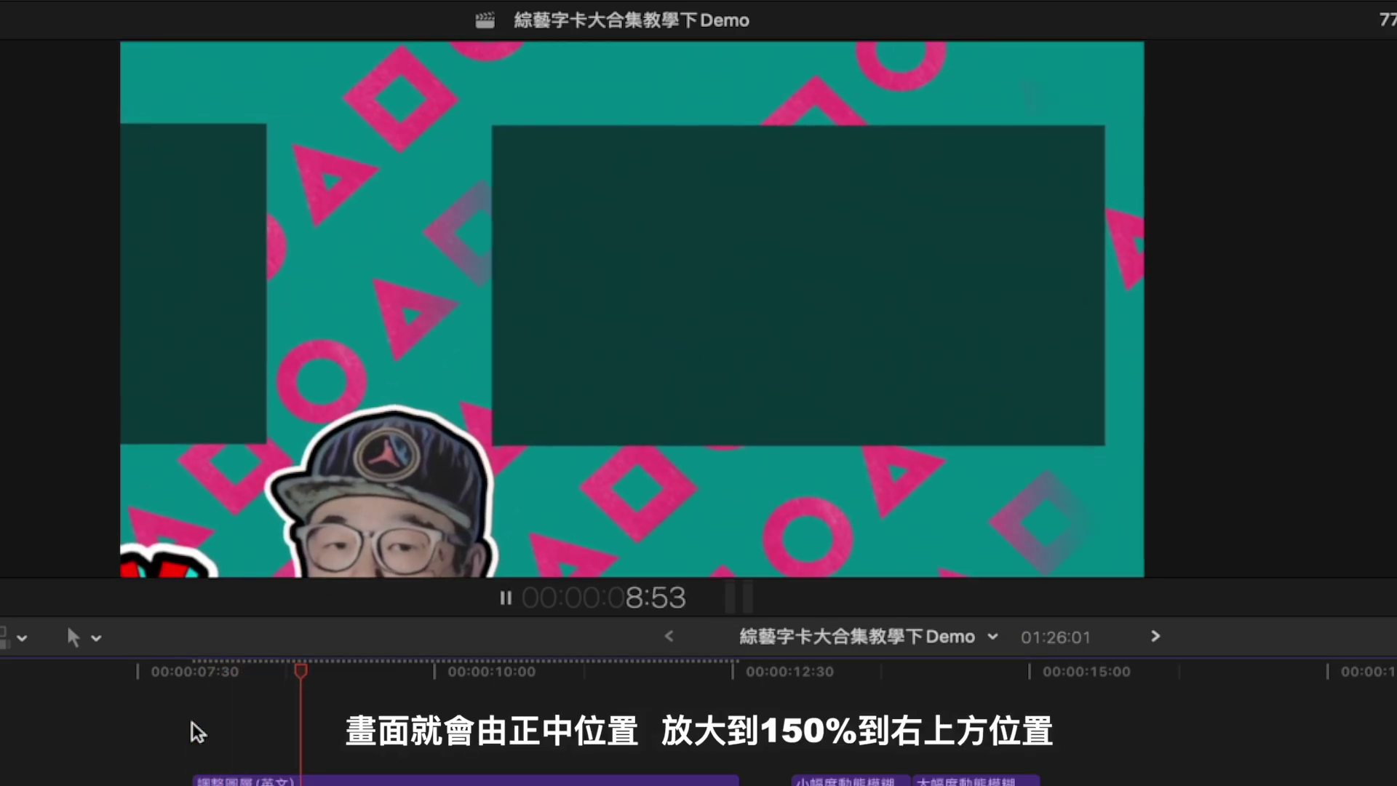
{"action": "key", "text": "space"}
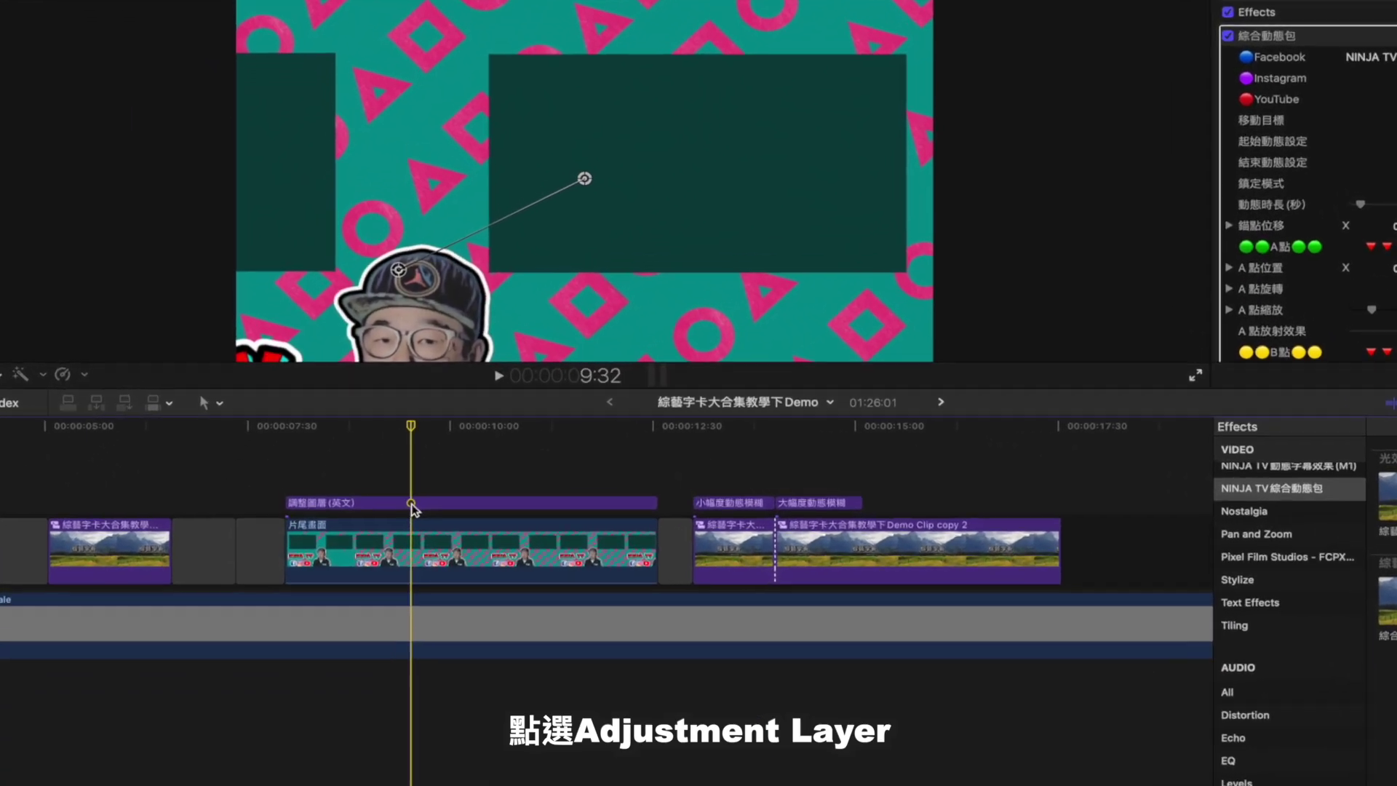
Step: Split the adjustment layer at the playhead, delete the right piece, and paste a copy of the left
{"action": "left_click", "coordinate": [387, 489]}
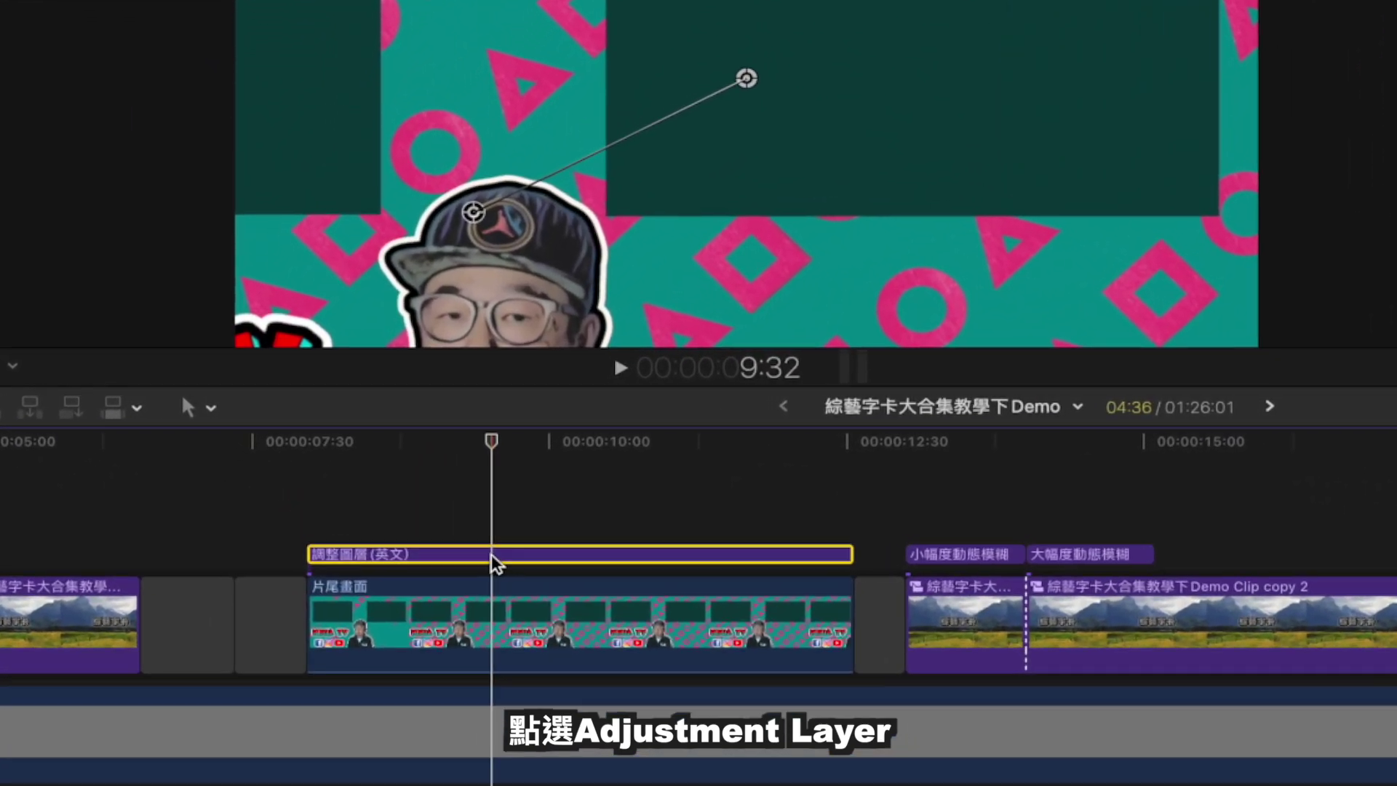
{"action": "key", "text": "super+b"}
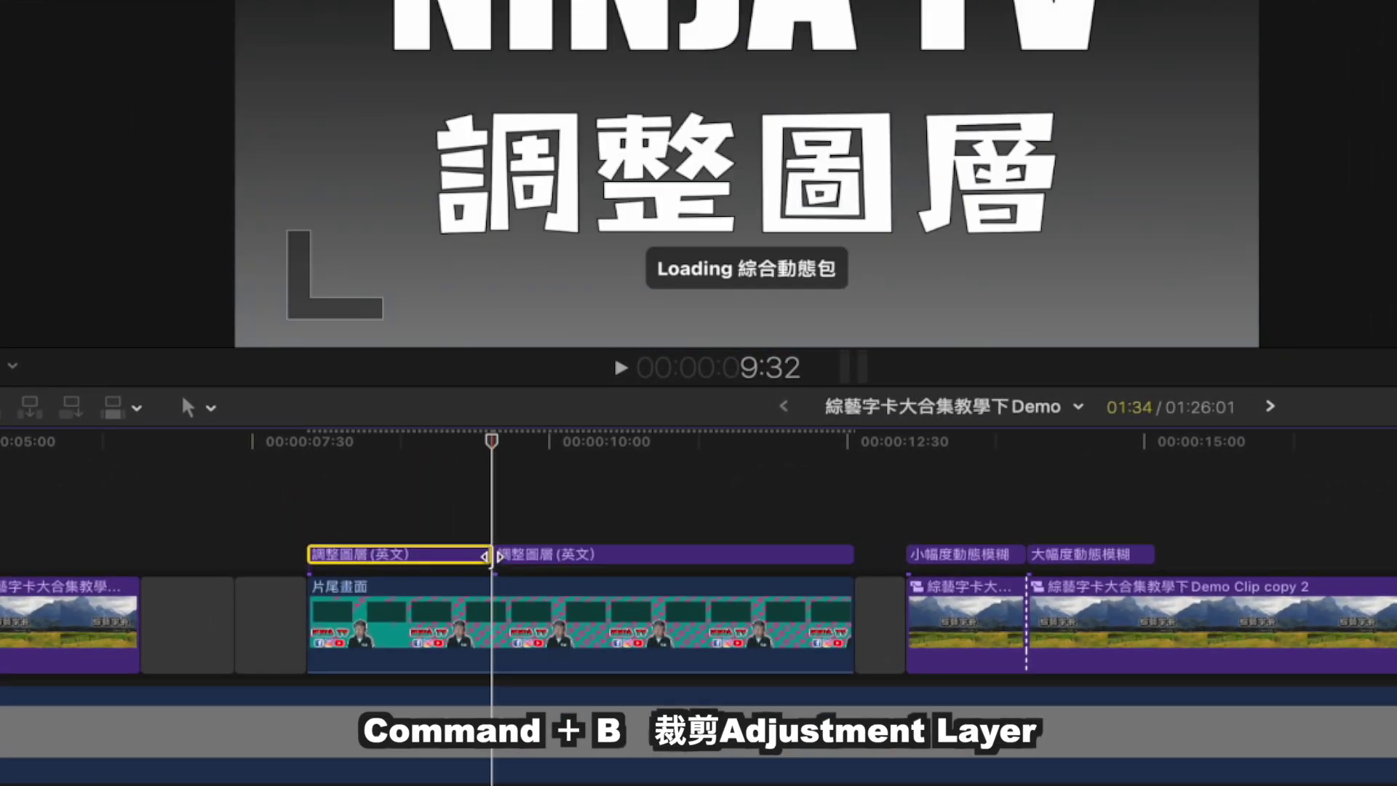
{"action": "left_click", "coordinate": [536, 555]}
{"action": "key", "text": "Delete"}
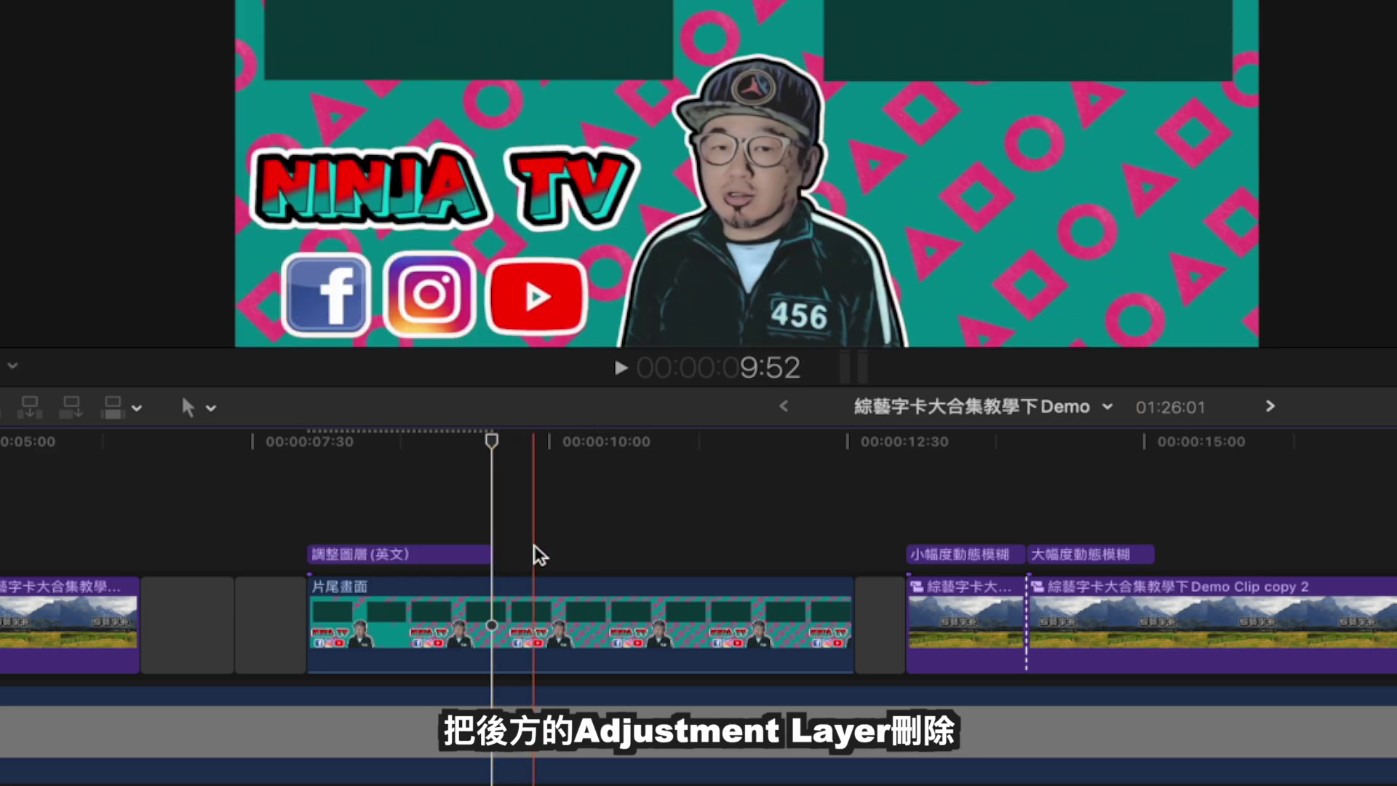
{"action": "left_click", "coordinate": [460, 554]}
{"action": "key", "text": "super+c"}
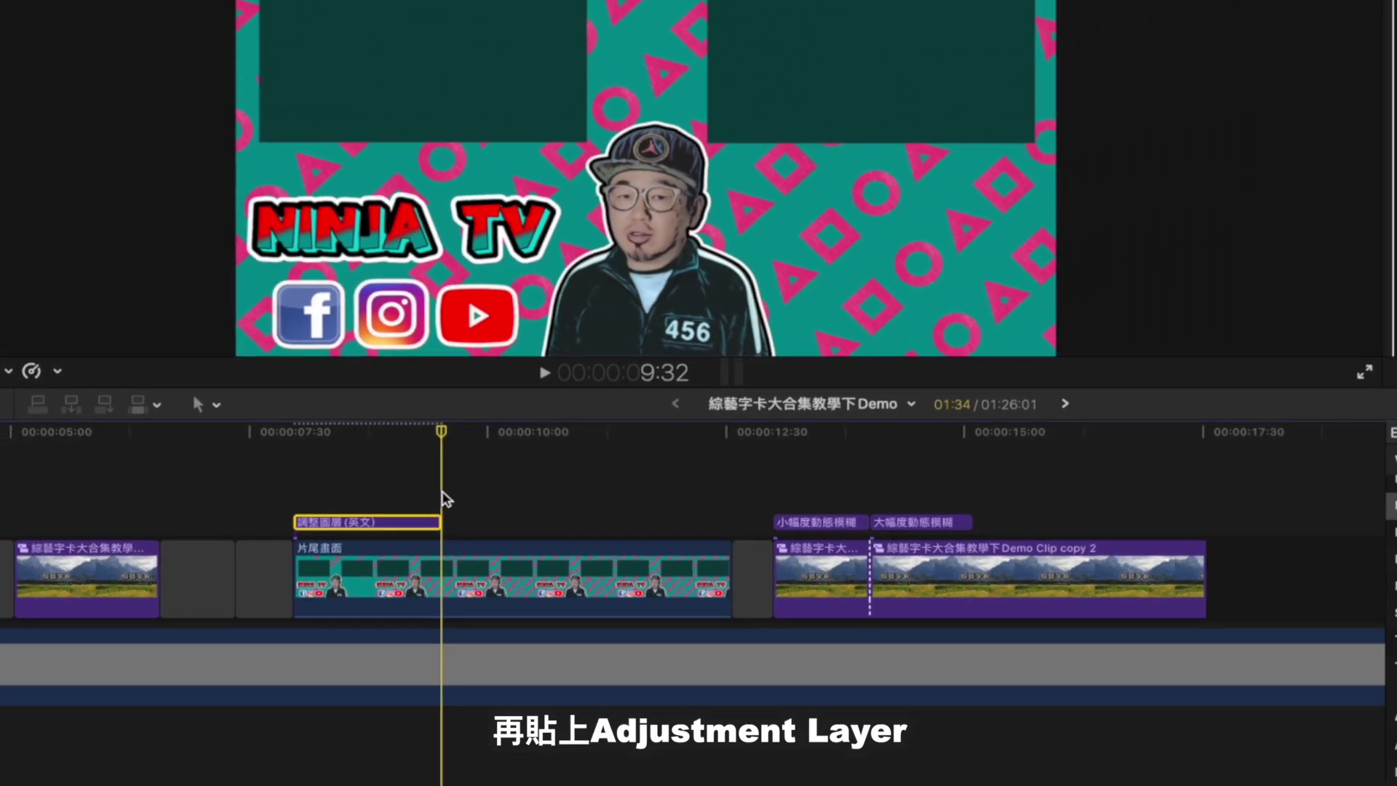
{"action": "key", "text": "super+v"}
{"action": "left_click", "coordinate": [382, 487]}
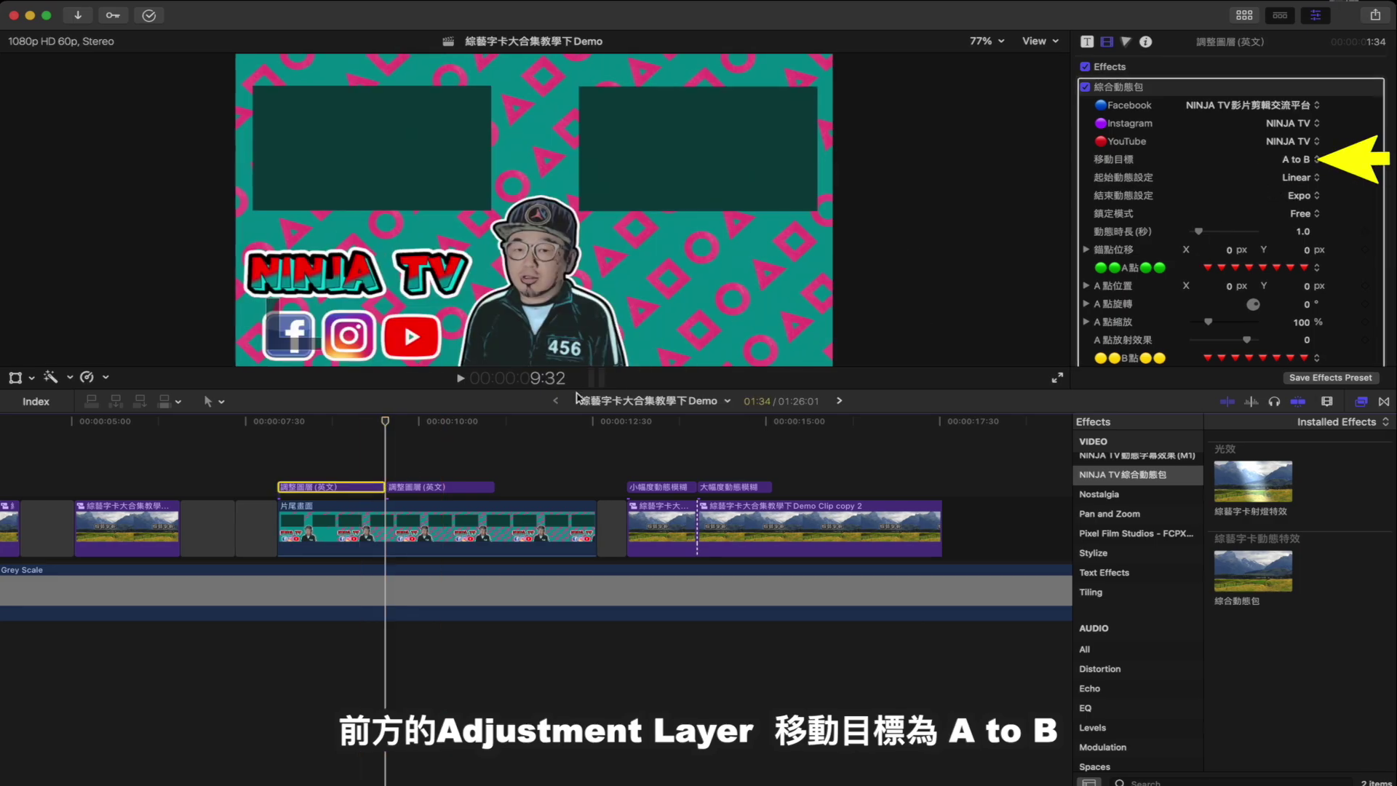
Step: Give the second adjustment layer a B to A movement with point A at 150% scale
{"action": "left_click", "coordinate": [409, 487]}
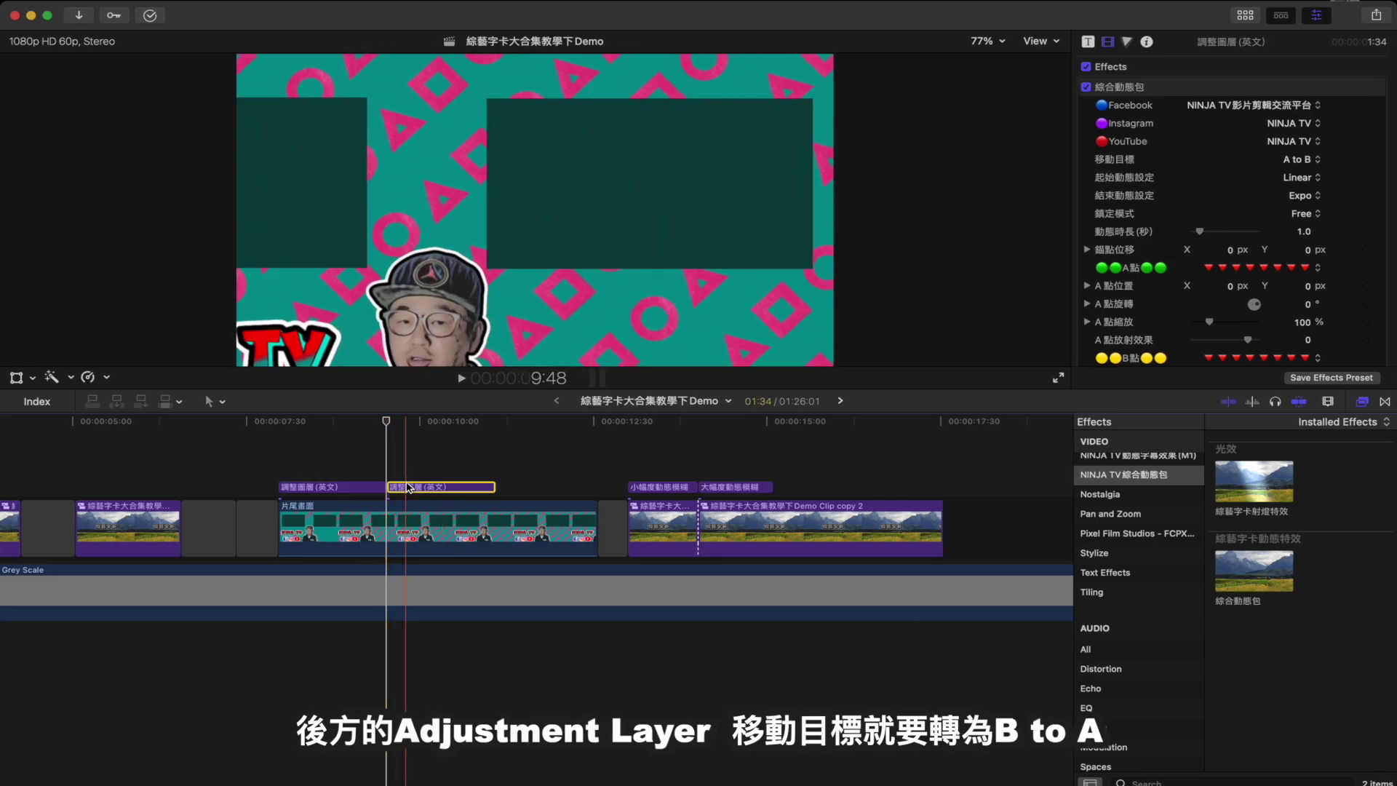
{"action": "left_click", "coordinate": [1299, 160]}
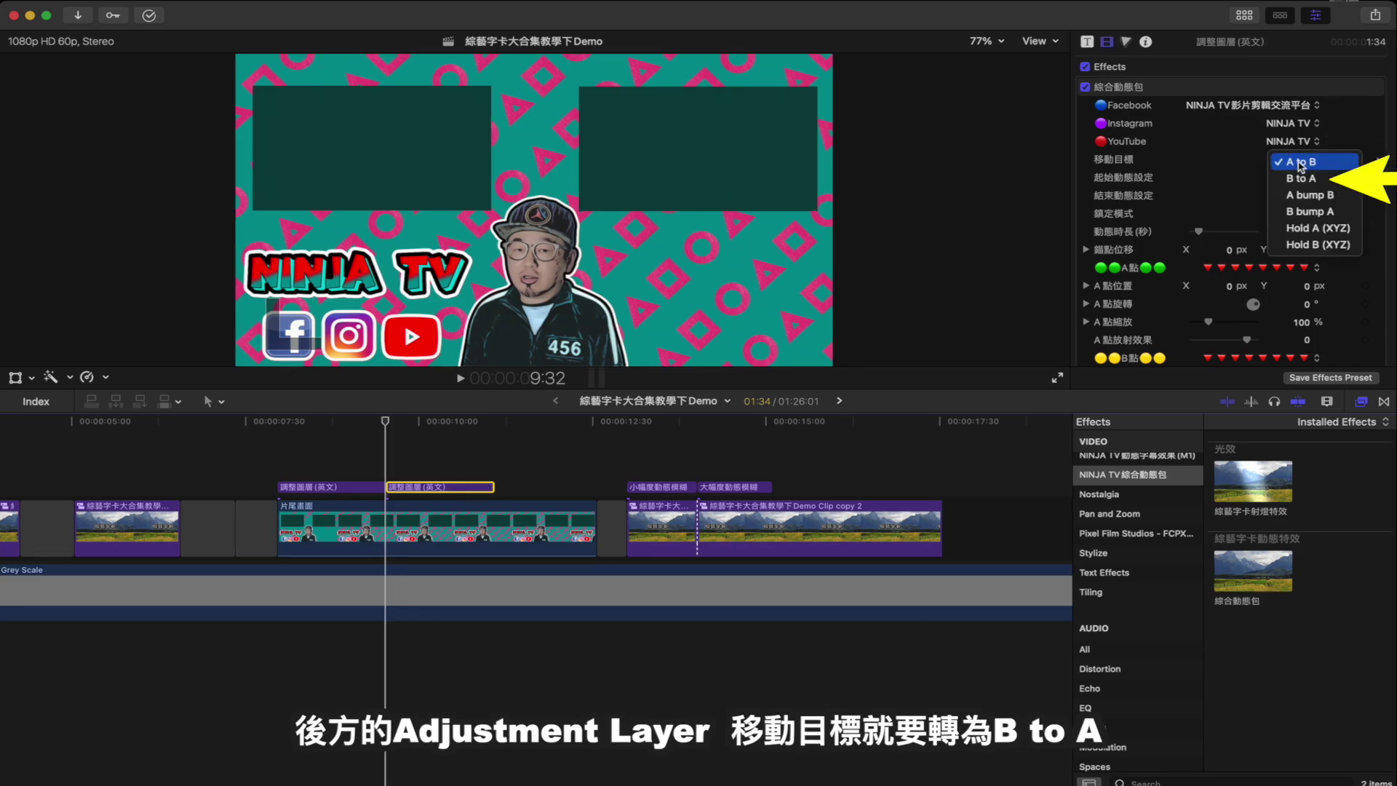
{"action": "left_click", "coordinate": [1299, 178]}
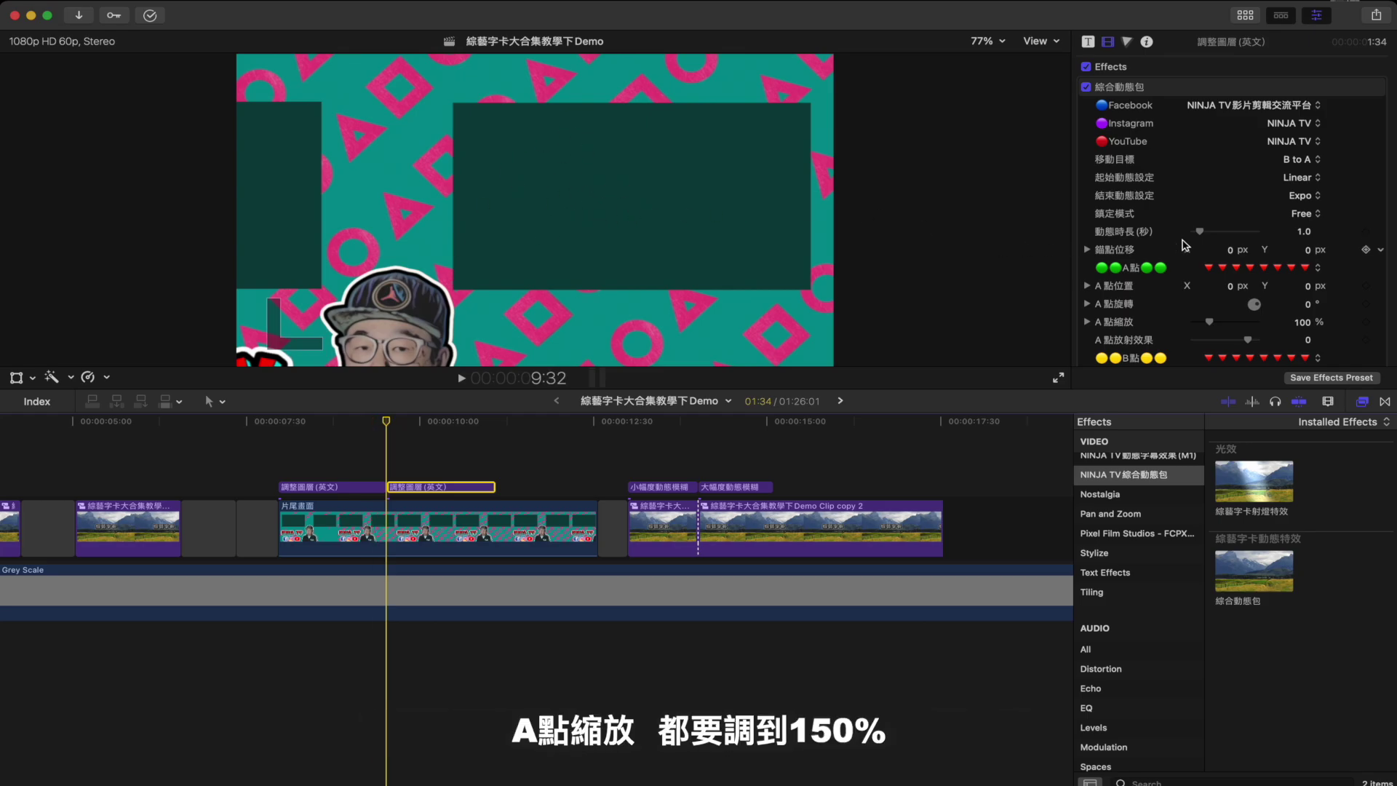
{"action": "scroll", "coordinate": [1237, 252], "scroll_direction": "down", "scroll_amount": 3}
{"action": "left_click", "coordinate": [1302, 261]}
{"action": "type", "text": "150"}
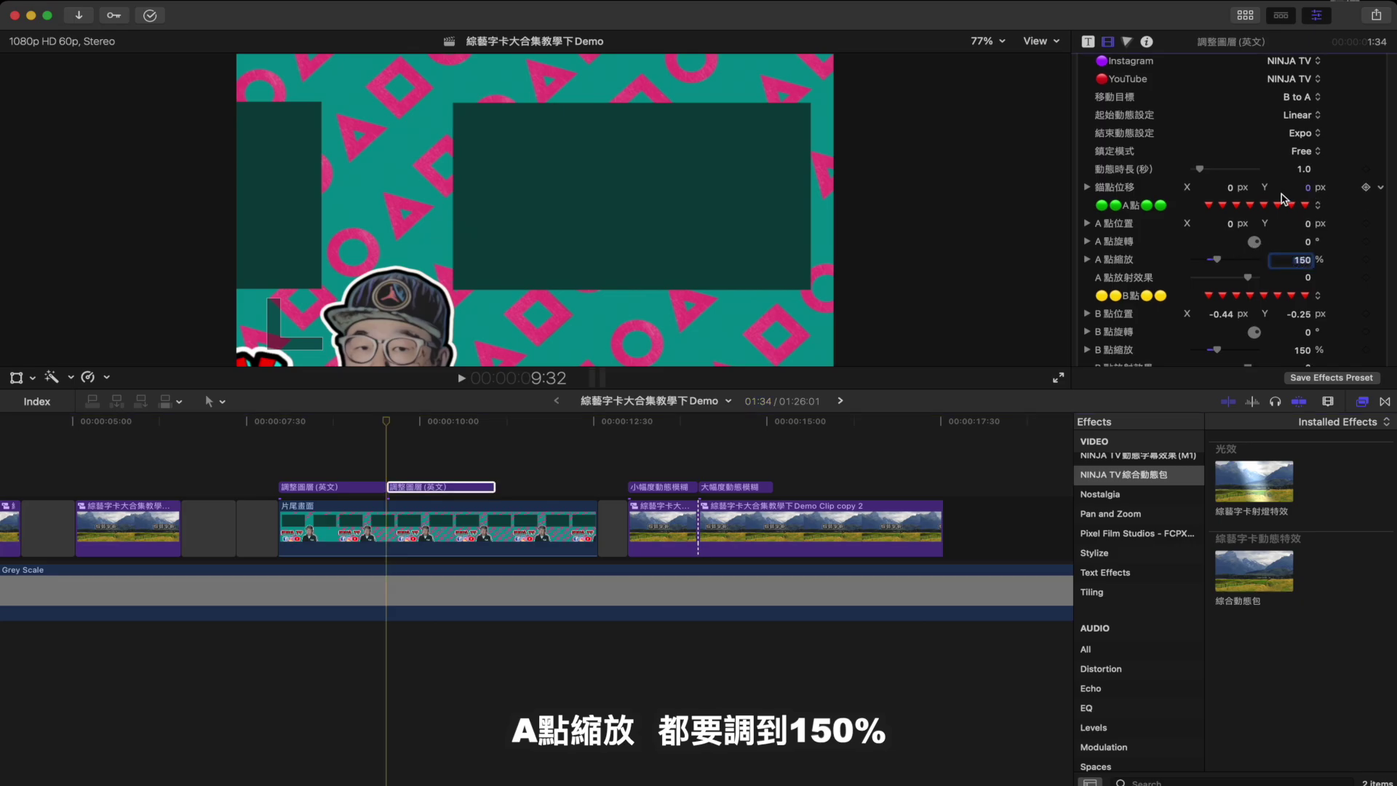
{"action": "left_click", "coordinate": [388, 421]}
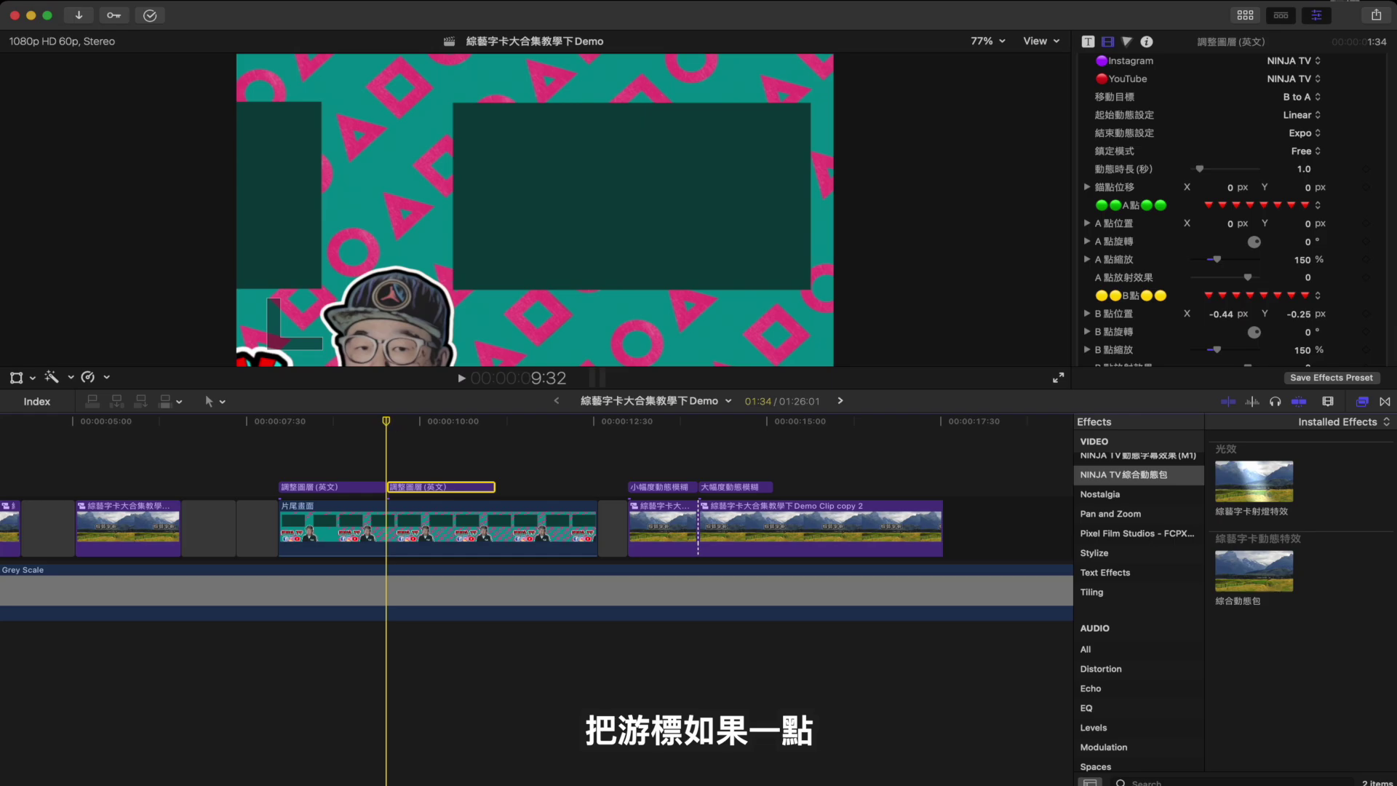
{"action": "left_click_drag", "start_coordinate": [387, 421], "coordinate": [449, 426]}
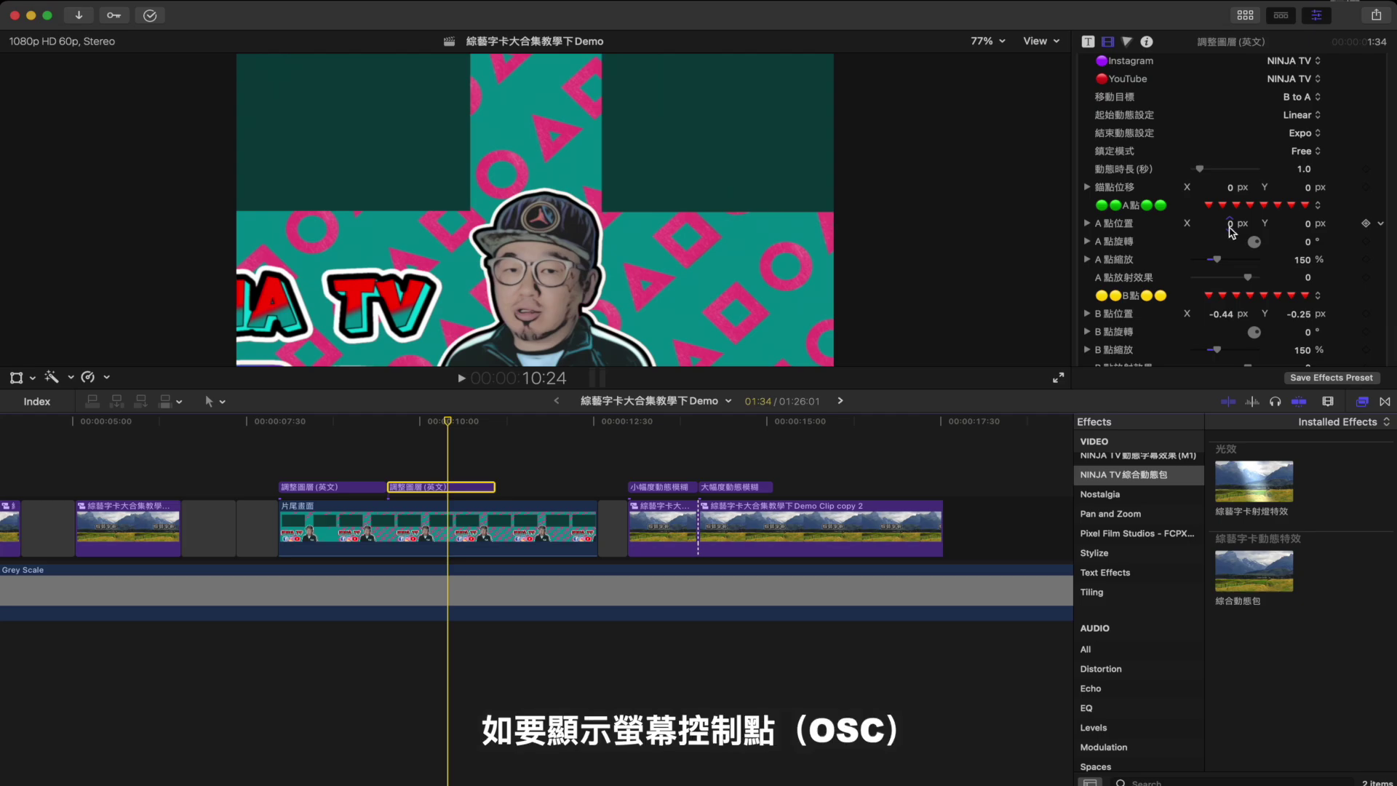
Step: Drag the second layer's point A toward the upper left and play both moves from the first layer
{"action": "scroll", "coordinate": [1231, 230], "scroll_direction": "up", "scroll_amount": 3}
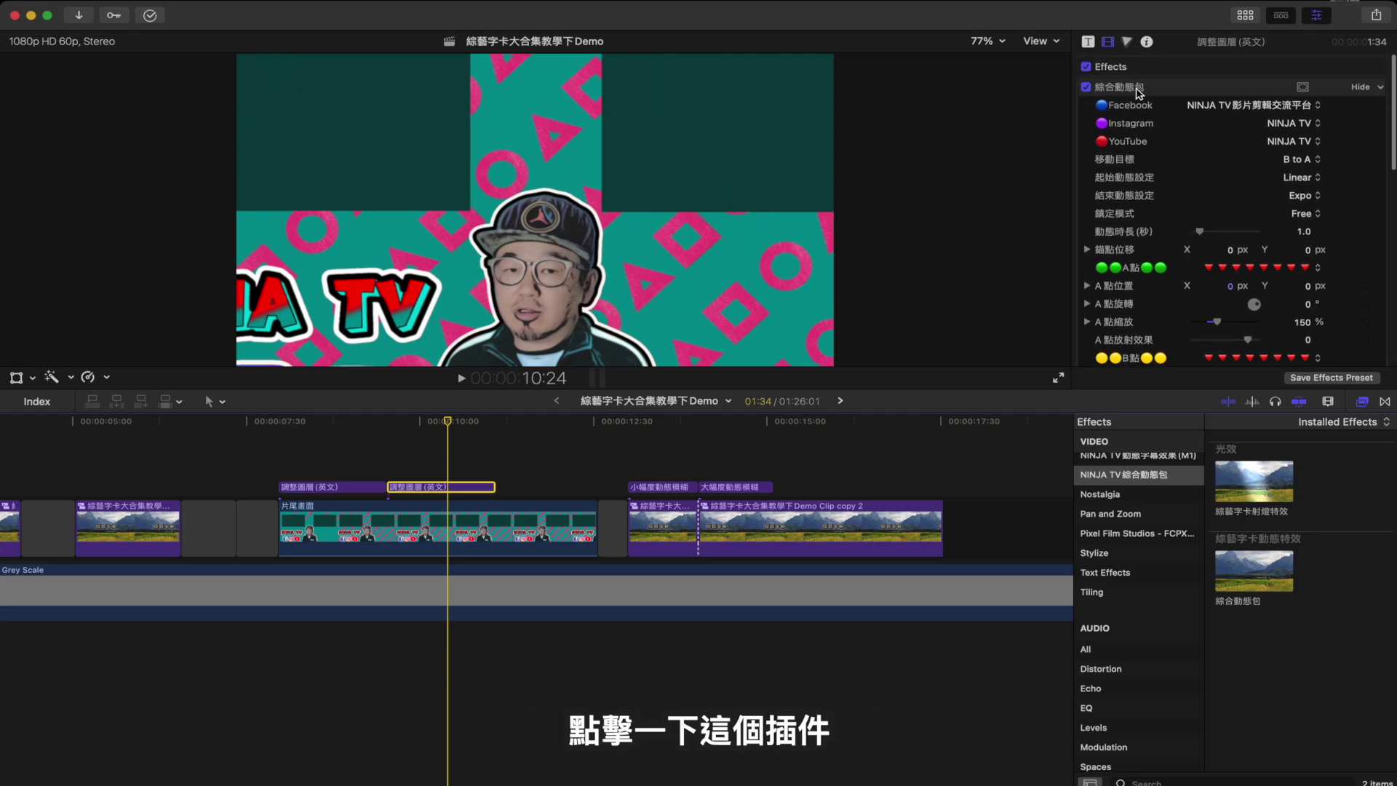
{"action": "left_click", "coordinate": [1172, 88]}
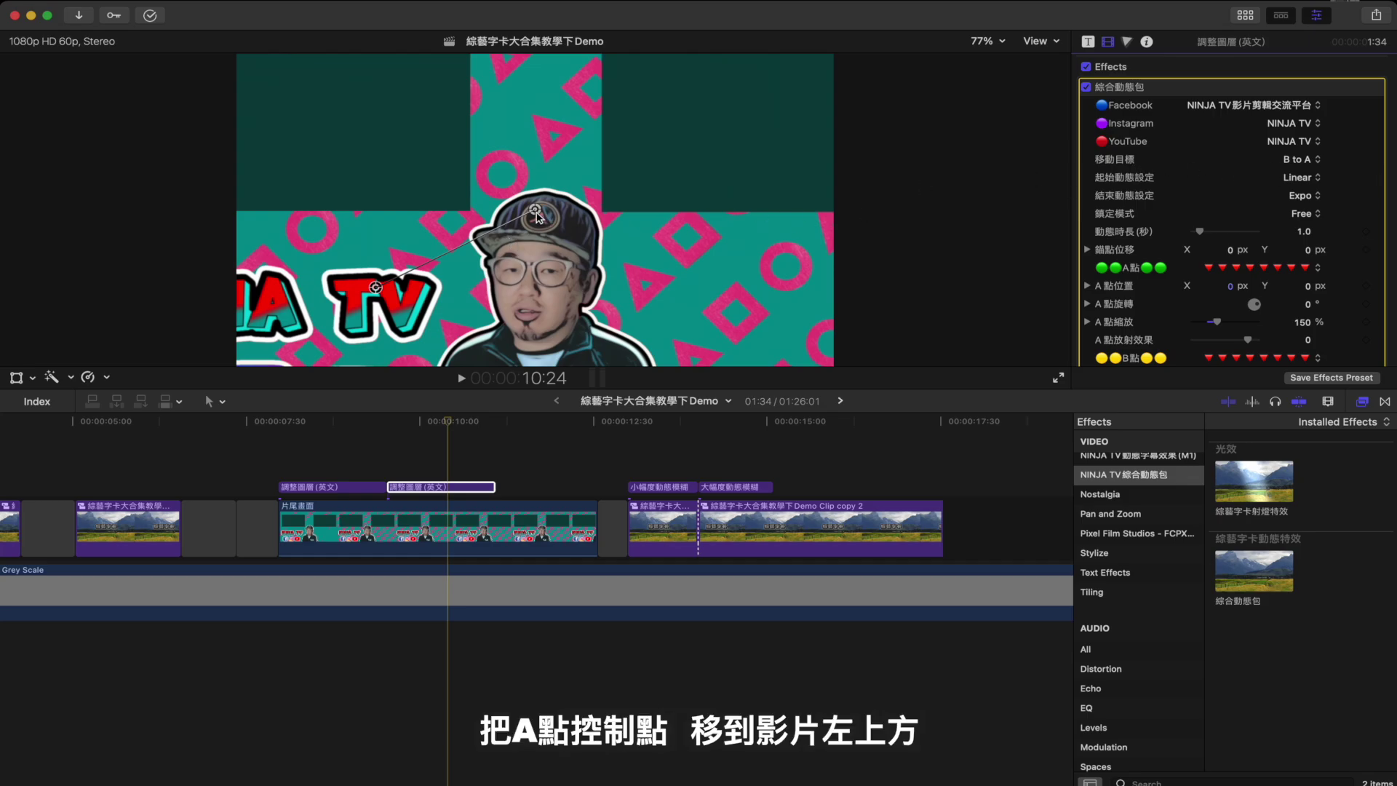
{"action": "left_click_drag", "start_coordinate": [535, 210], "coordinate": [704, 294]}
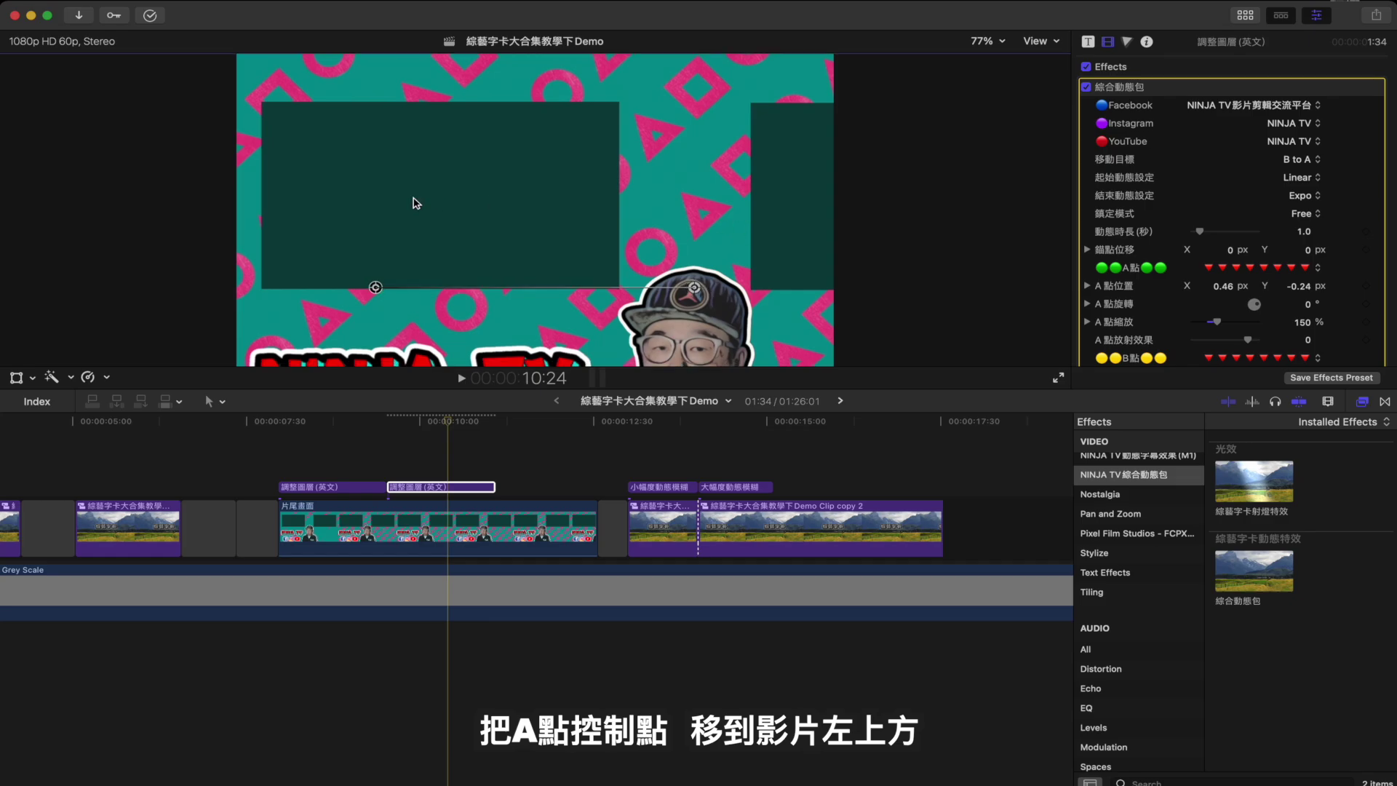
{"action": "left_click", "coordinate": [281, 452]}
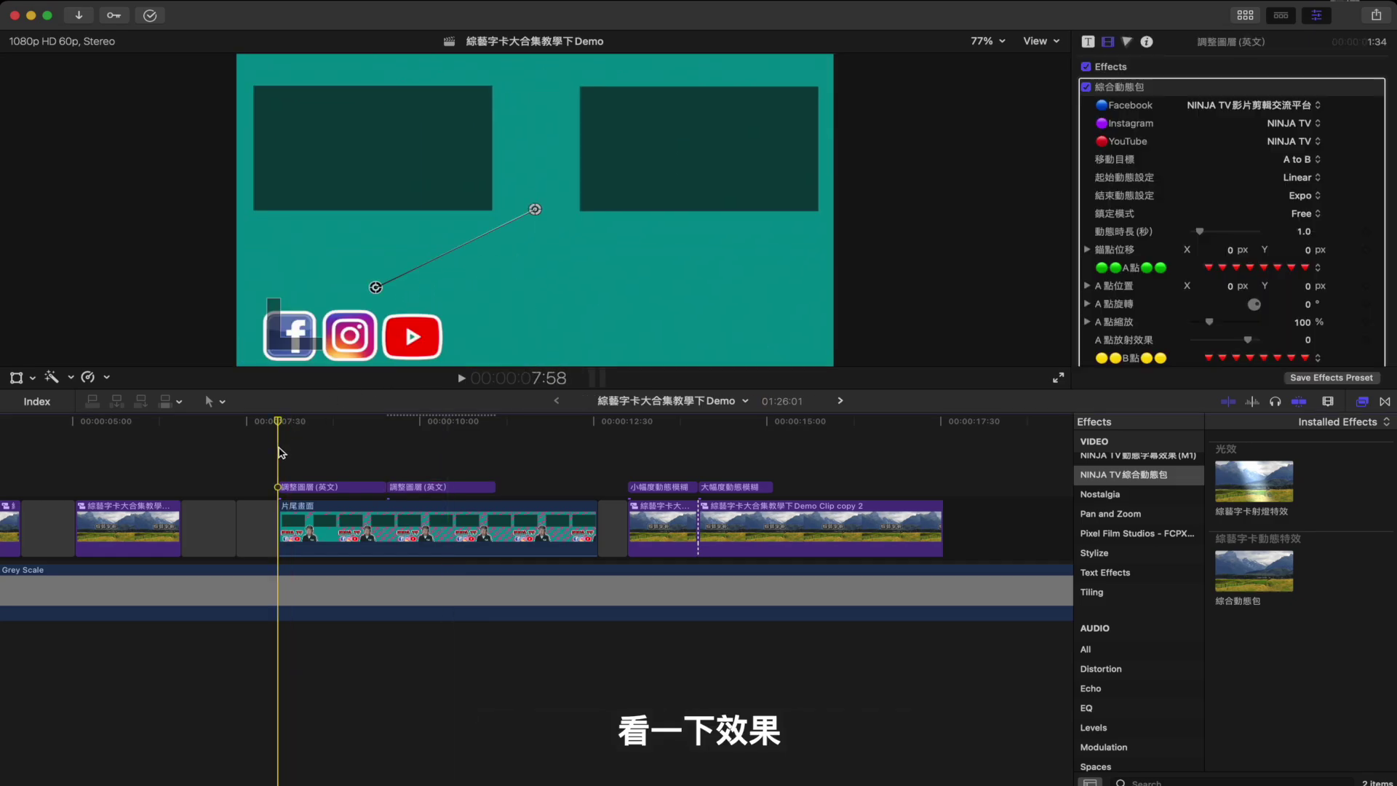
{"action": "key", "text": "space"}
{"action": "key", "text": "space"}
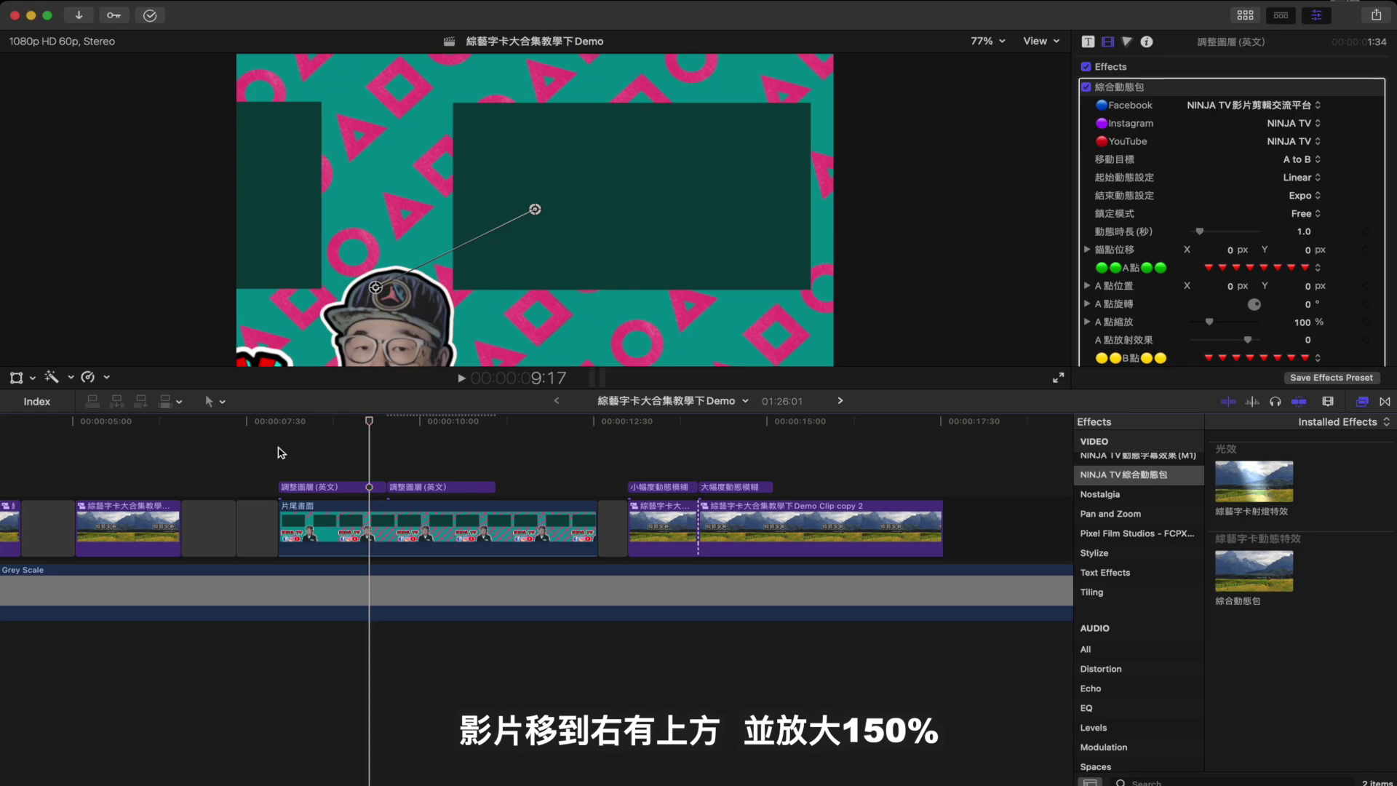
{"action": "key", "text": "space"}
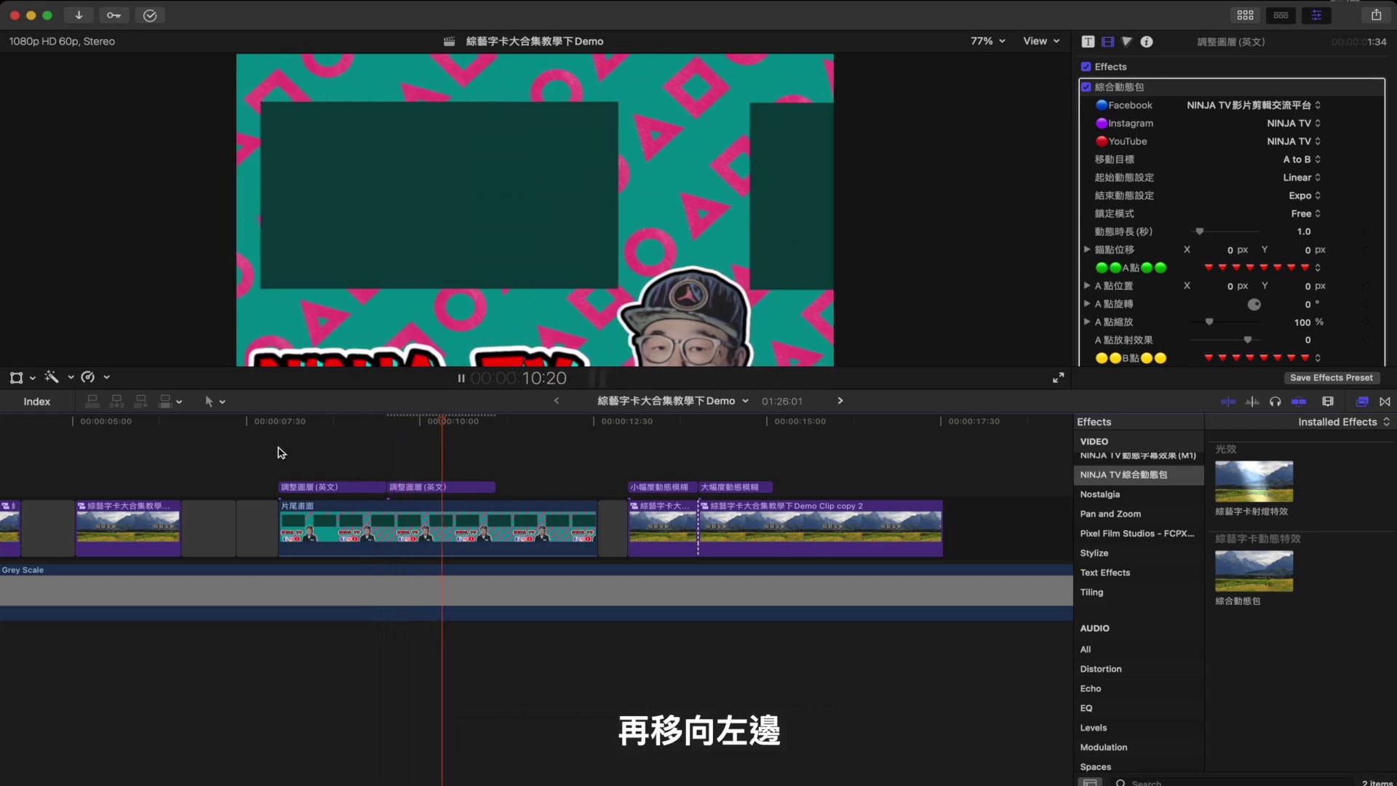
{"action": "key", "text": "space"}
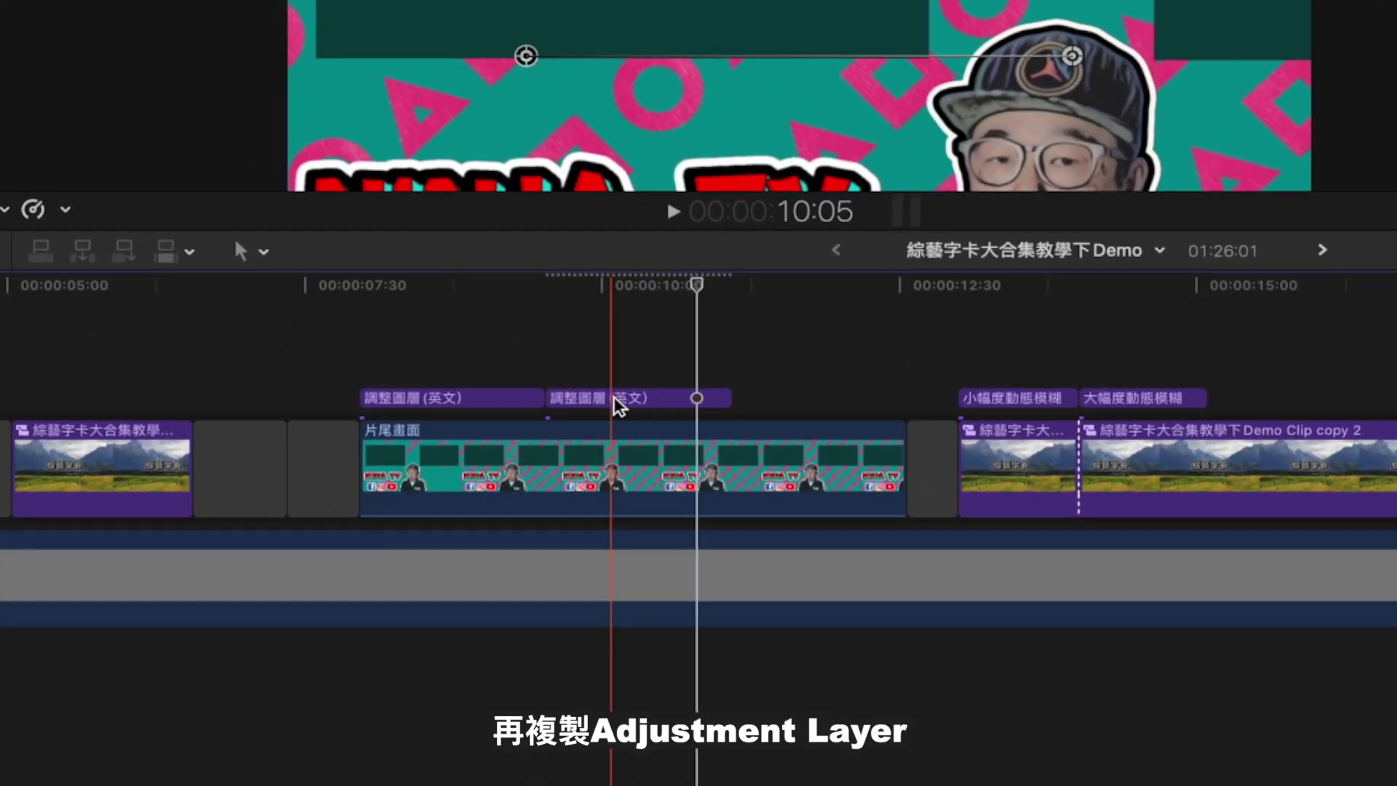
Step: Copy the second adjustment layer and paste a third piece after it
{"action": "left_click", "coordinate": [617, 402]}
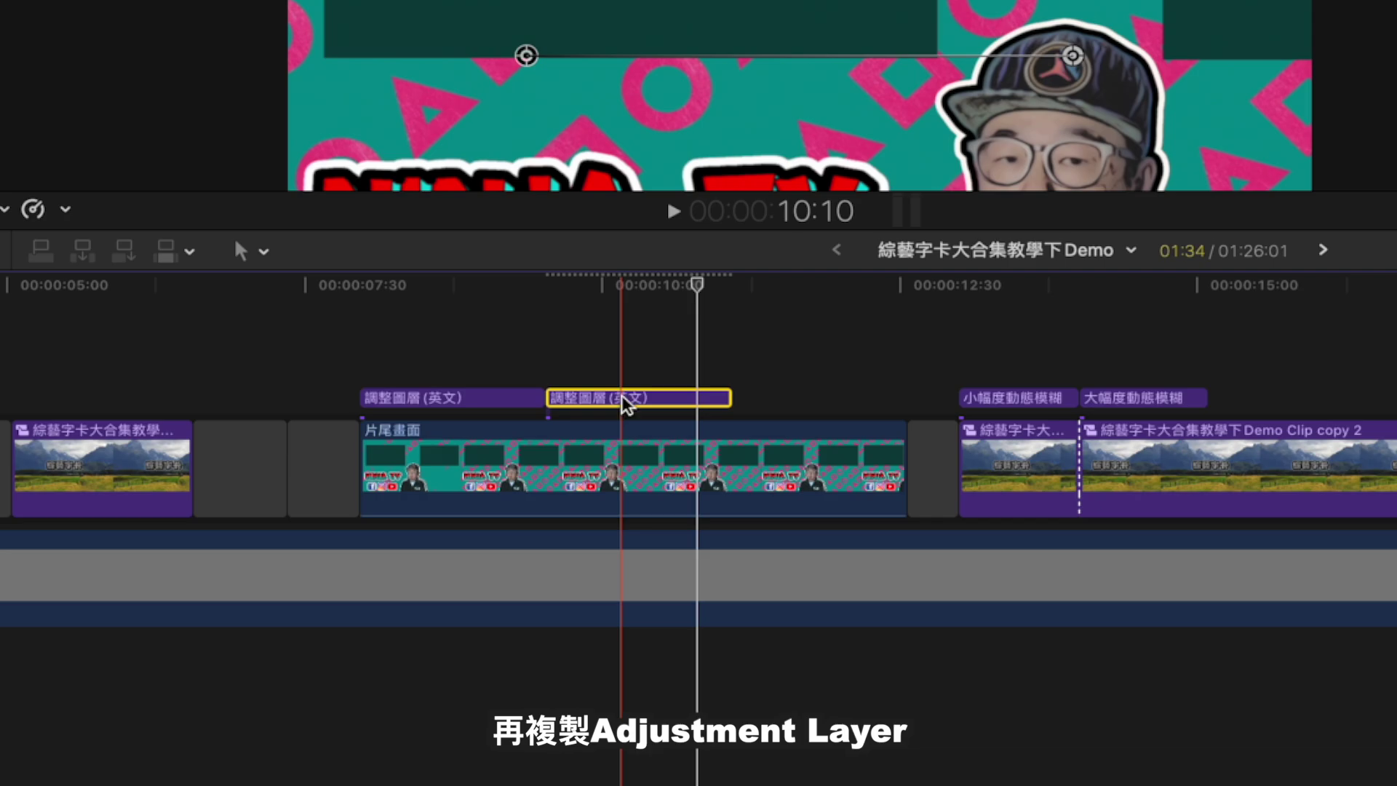
{"action": "key", "text": "super+c"}
{"action": "left_click", "coordinate": [730, 359]}
{"action": "key", "text": "super+v"}
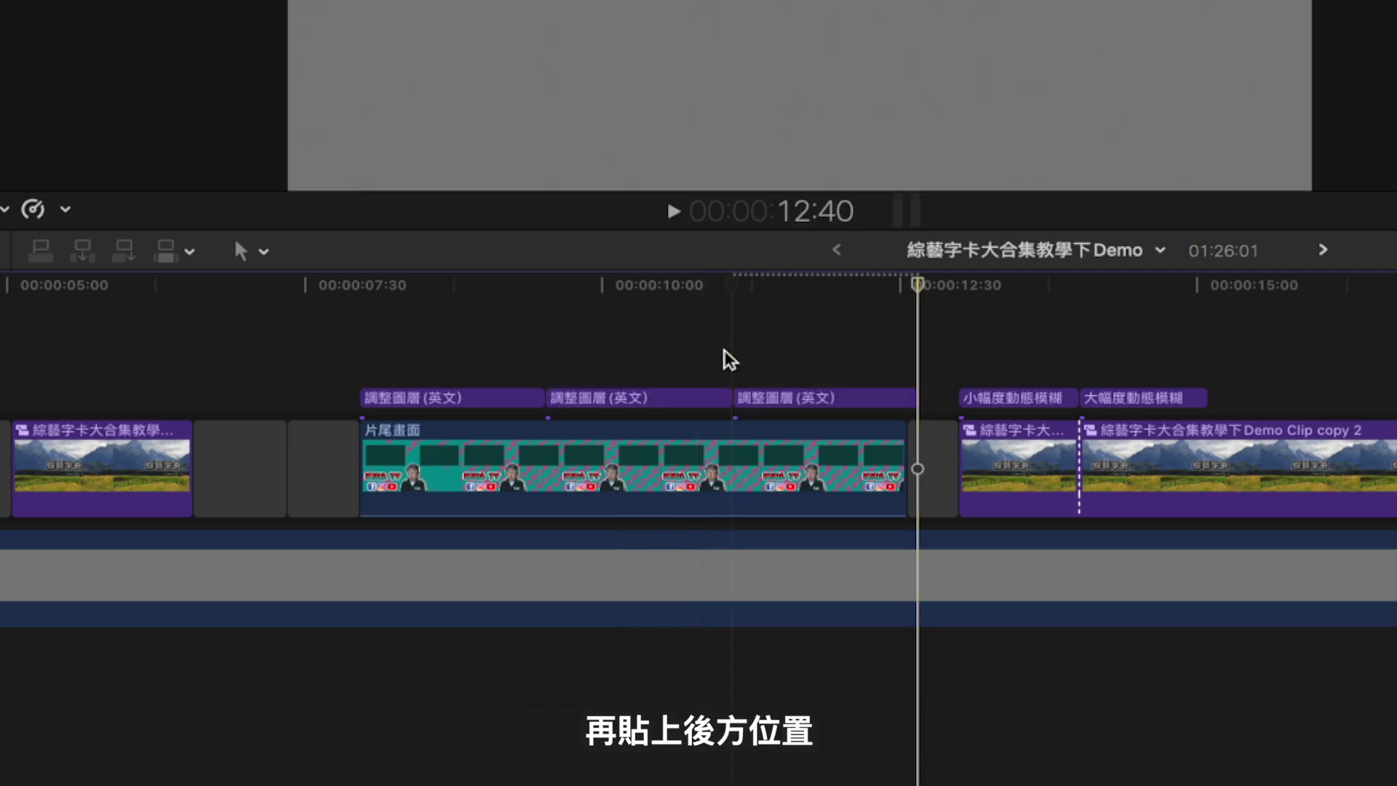
{"action": "left_click", "coordinate": [730, 360]}
{"action": "left_click", "coordinate": [775, 393]}
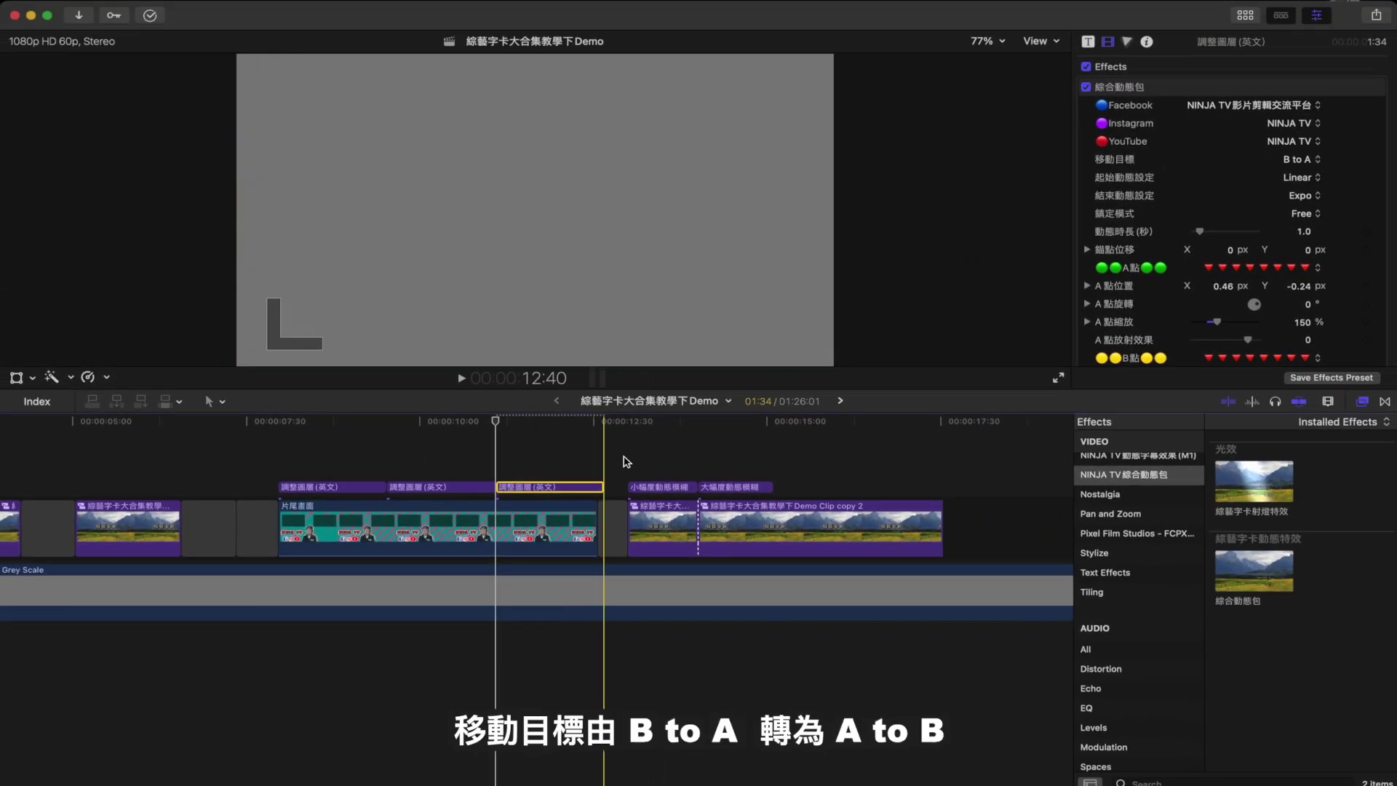
Step: Set the third piece to A to B, point B scale 100%, and reset point B position to 0, 0
{"action": "left_click", "coordinate": [1297, 161]}
{"action": "left_click", "coordinate": [1298, 150]}
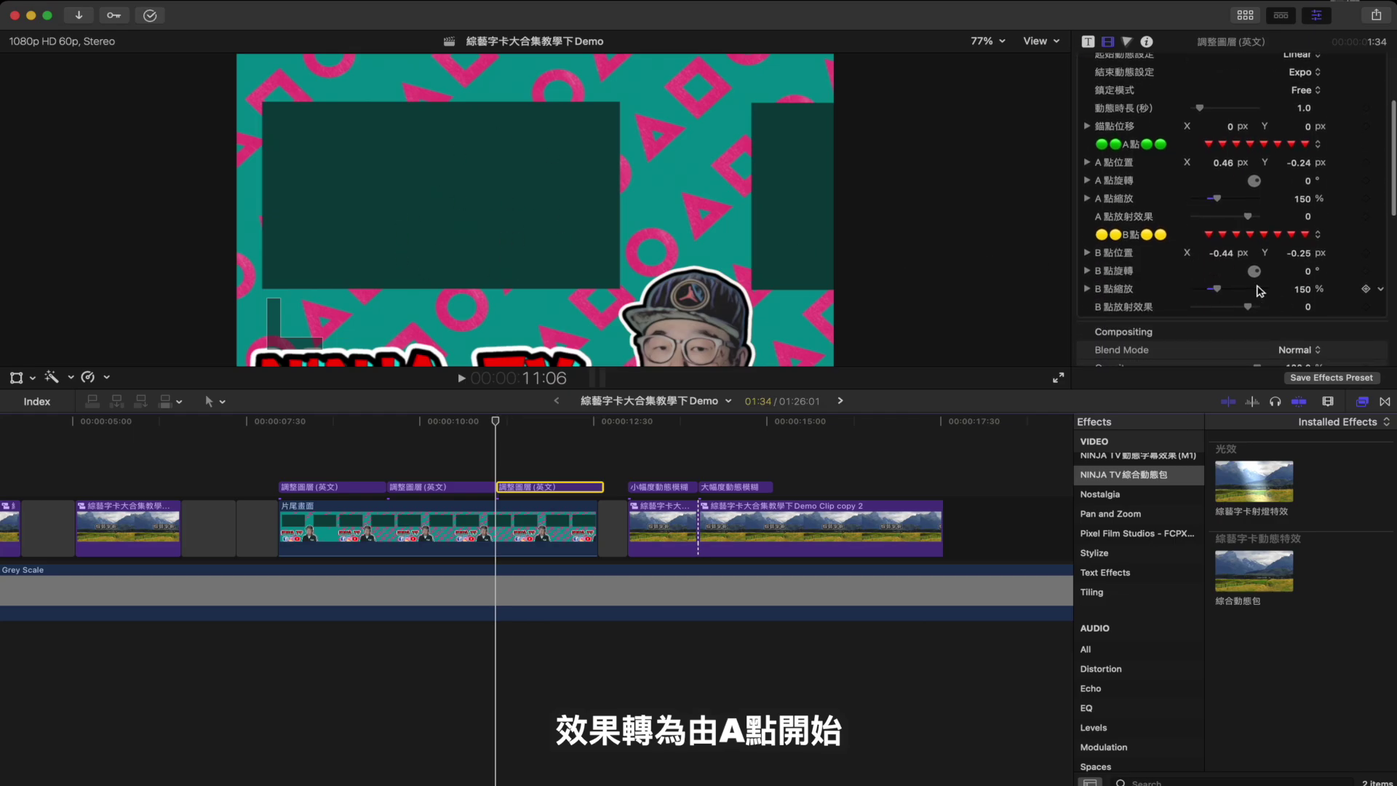
{"action": "left_click", "coordinate": [1291, 289]}
{"action": "type", "text": "1"}
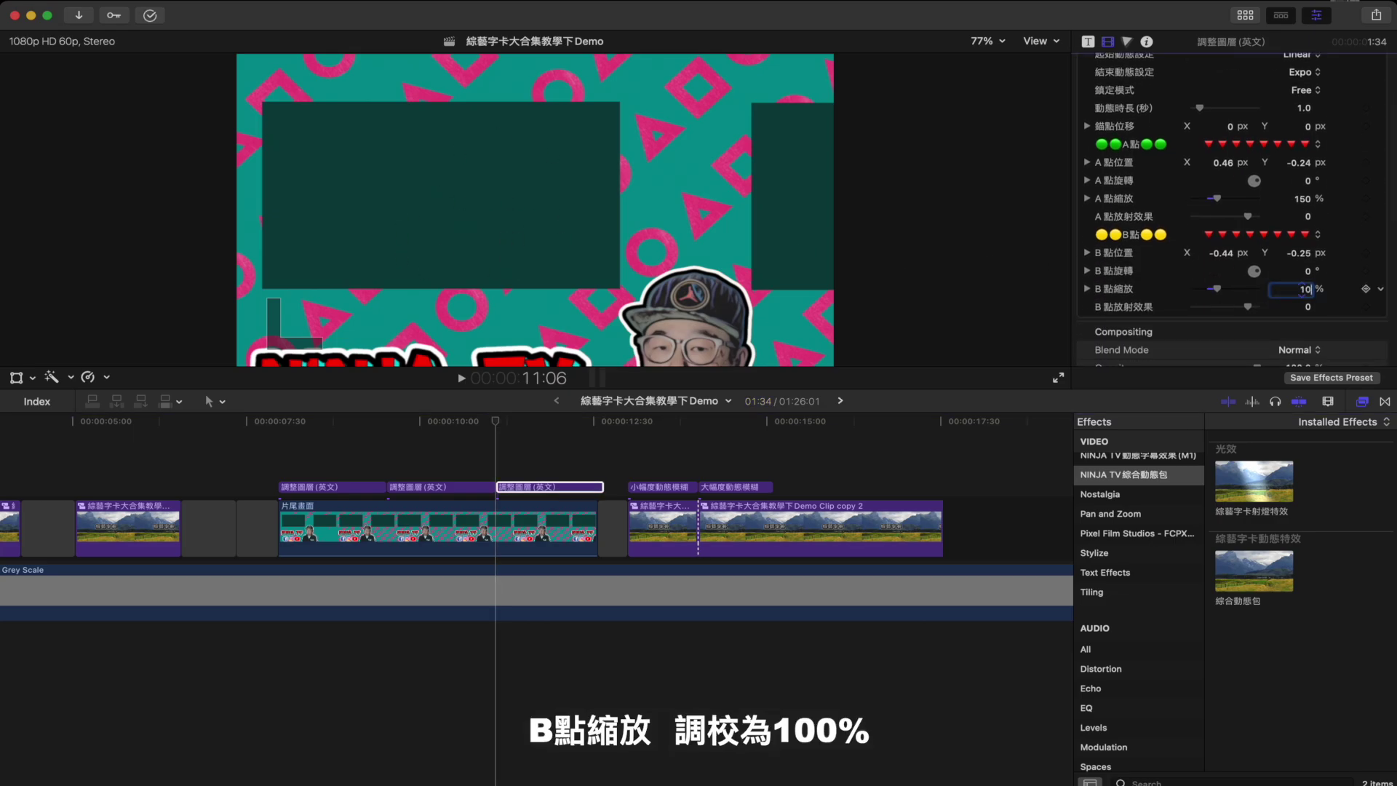
{"action": "type", "text": "0"}
{"action": "key", "text": "Return"}
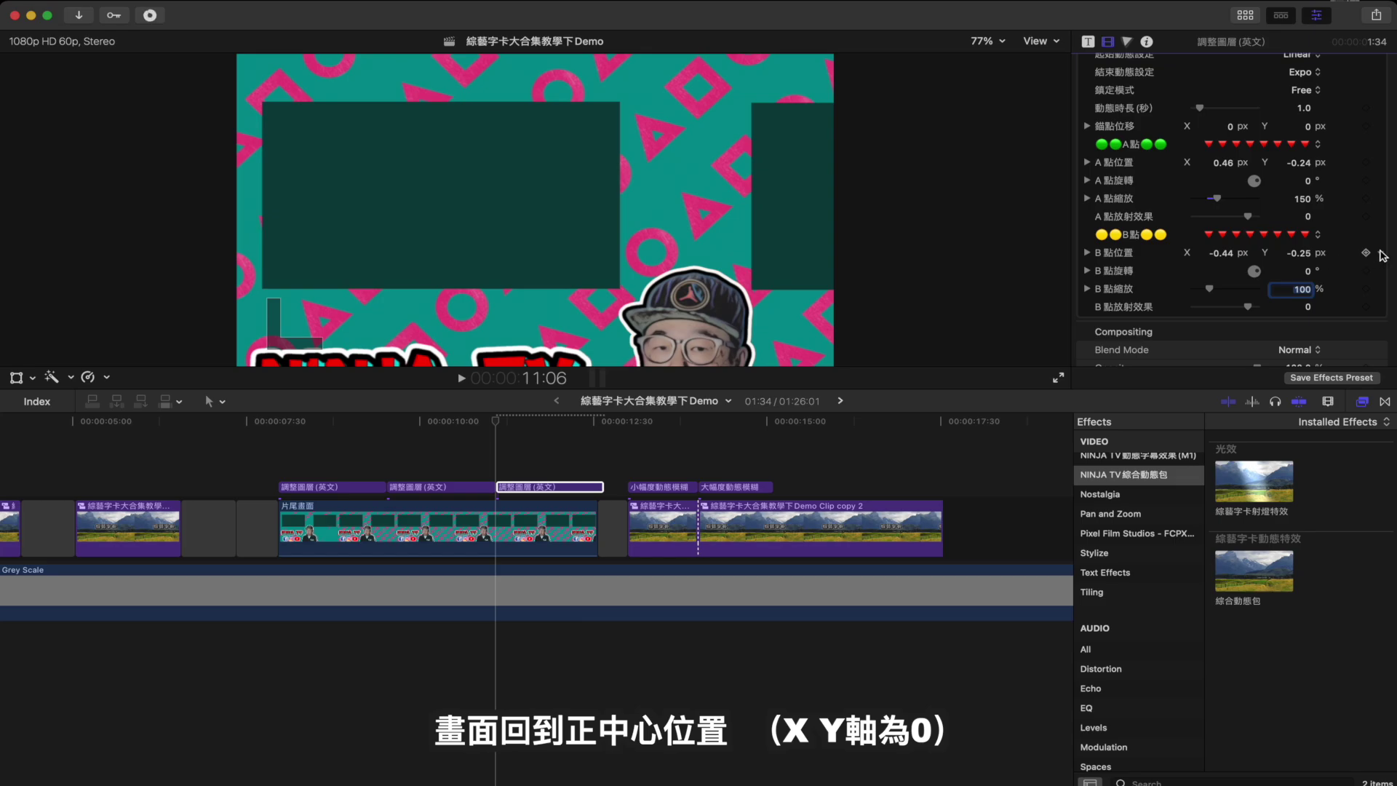
{"action": "left_click", "coordinate": [1380, 253]}
{"action": "left_click", "coordinate": [1364, 258]}
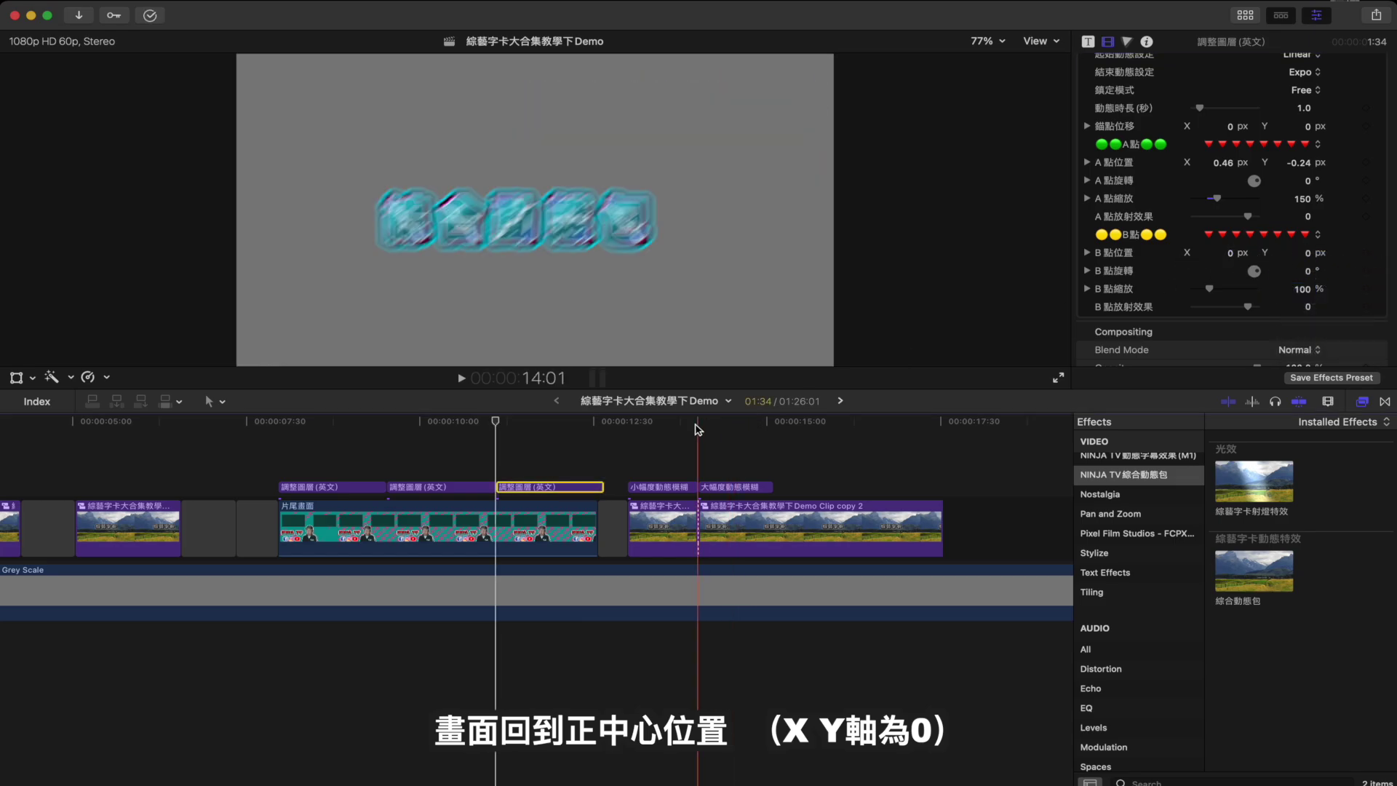
{"action": "left_click", "coordinate": [284, 431]}
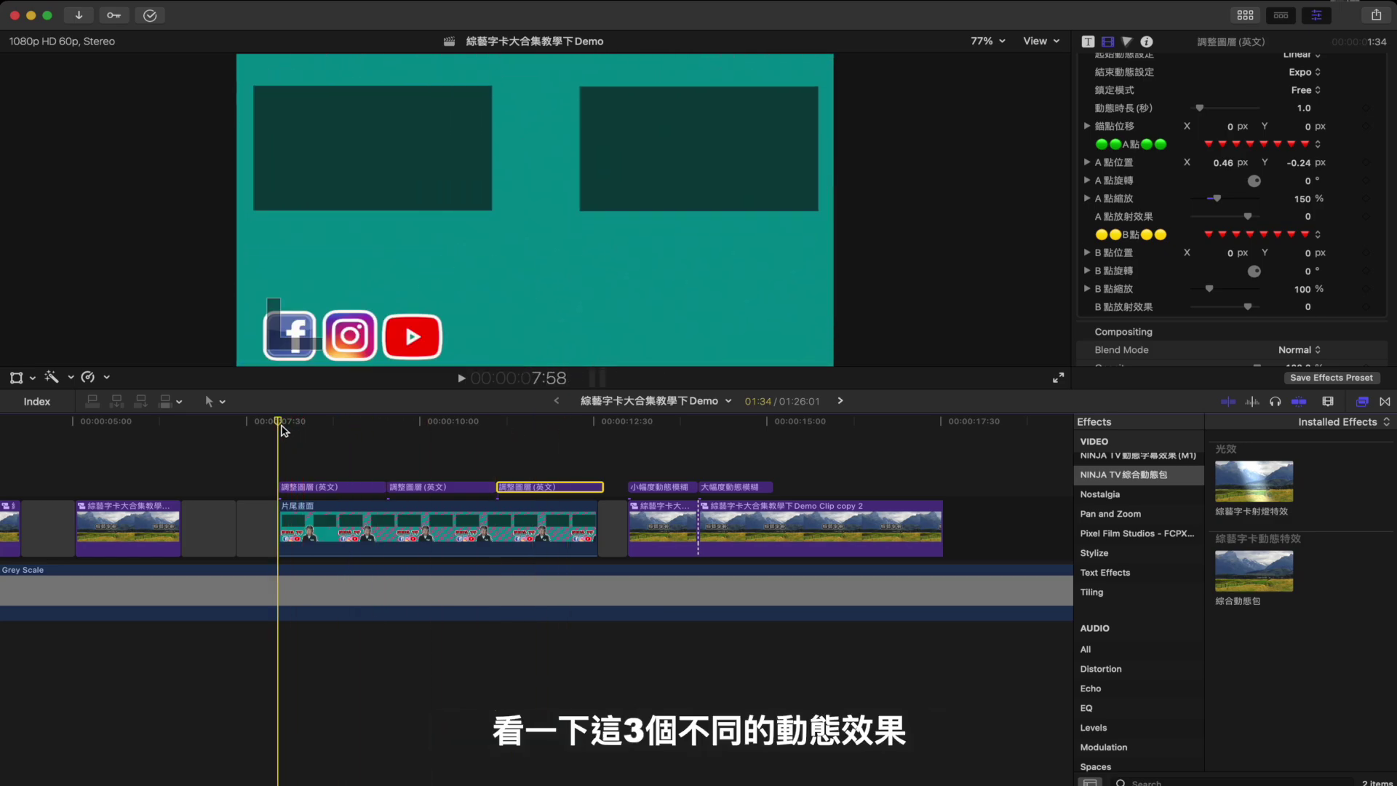
Step: Preview the motion, trim the last adjustment layer from 1:34 to 1:28, and replay
{"action": "key", "text": "space"}
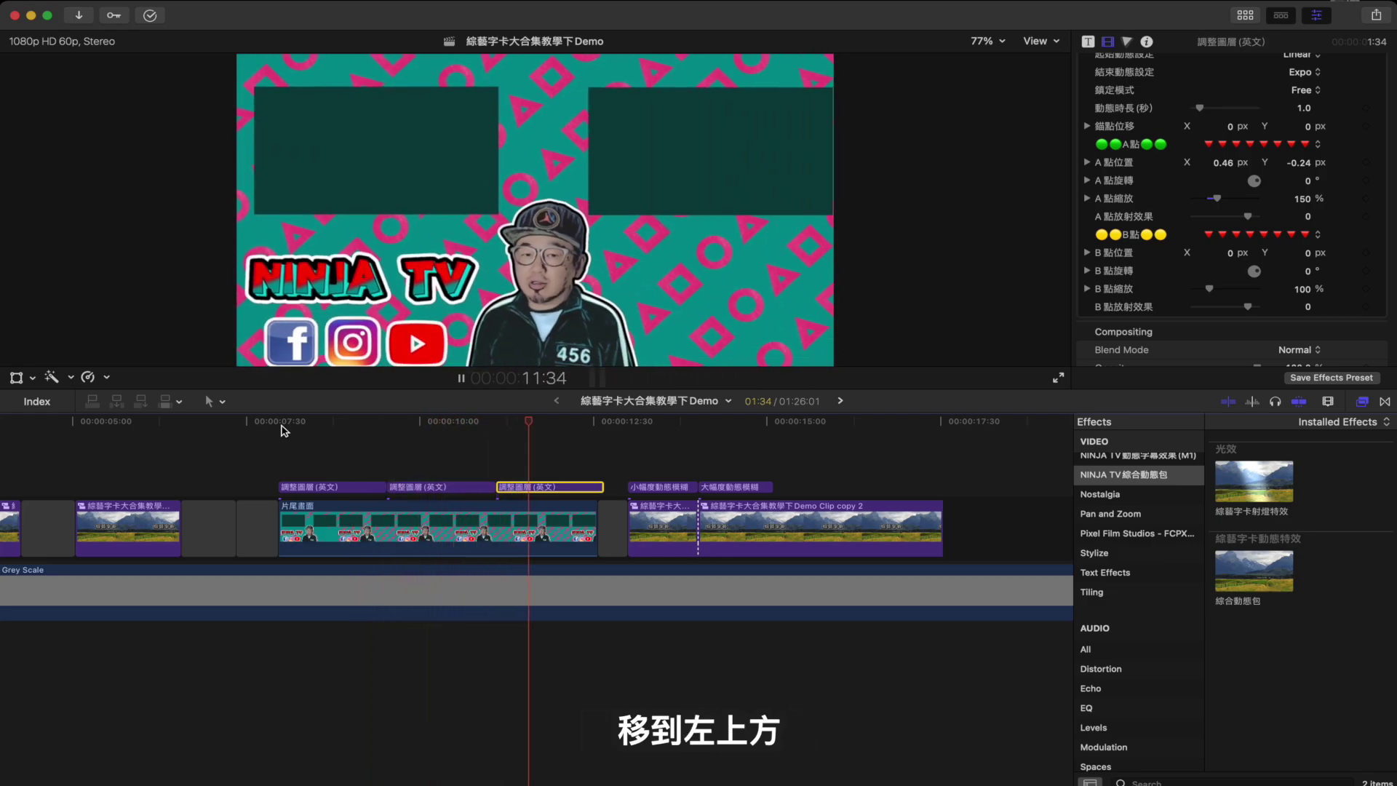
{"action": "key", "text": "space"}
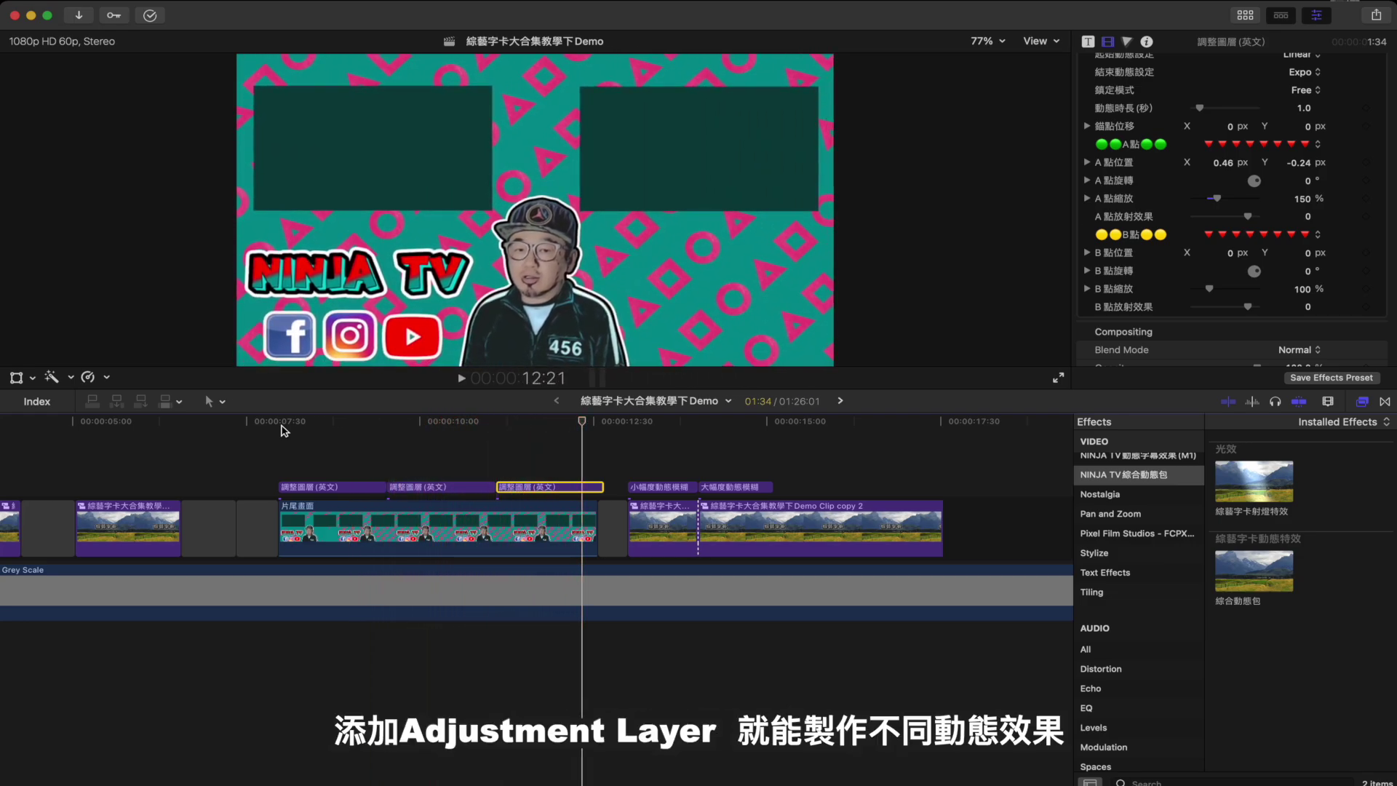
{"action": "left_click_drag", "start_coordinate": [604, 486], "coordinate": [595, 486]}
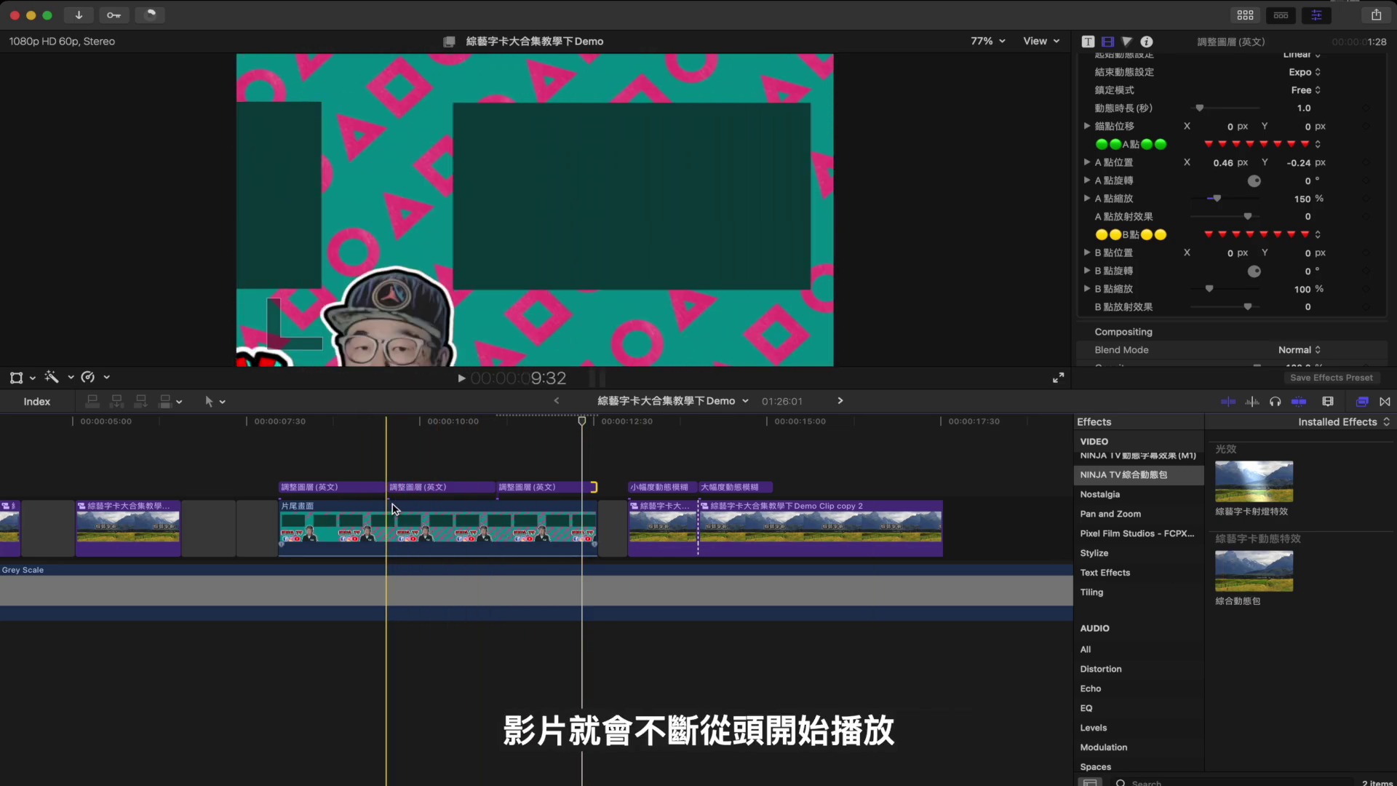
{"action": "key", "text": "space"}
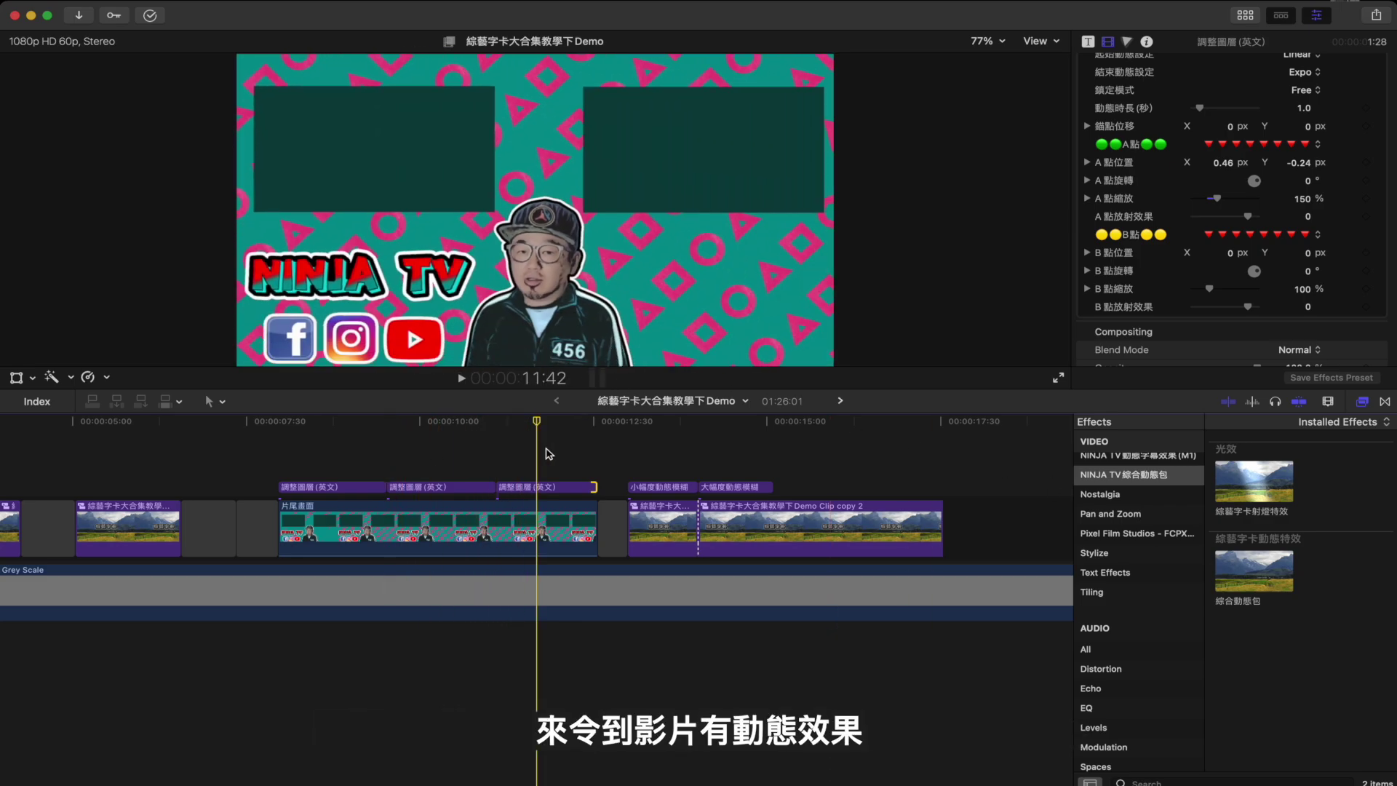
{"action": "scroll", "coordinate": [553, 451], "scroll_direction": "left", "scroll_amount": 3}
{"action": "scroll", "coordinate": [1242, 174], "scroll_direction": "up", "scroll_amount": 5}
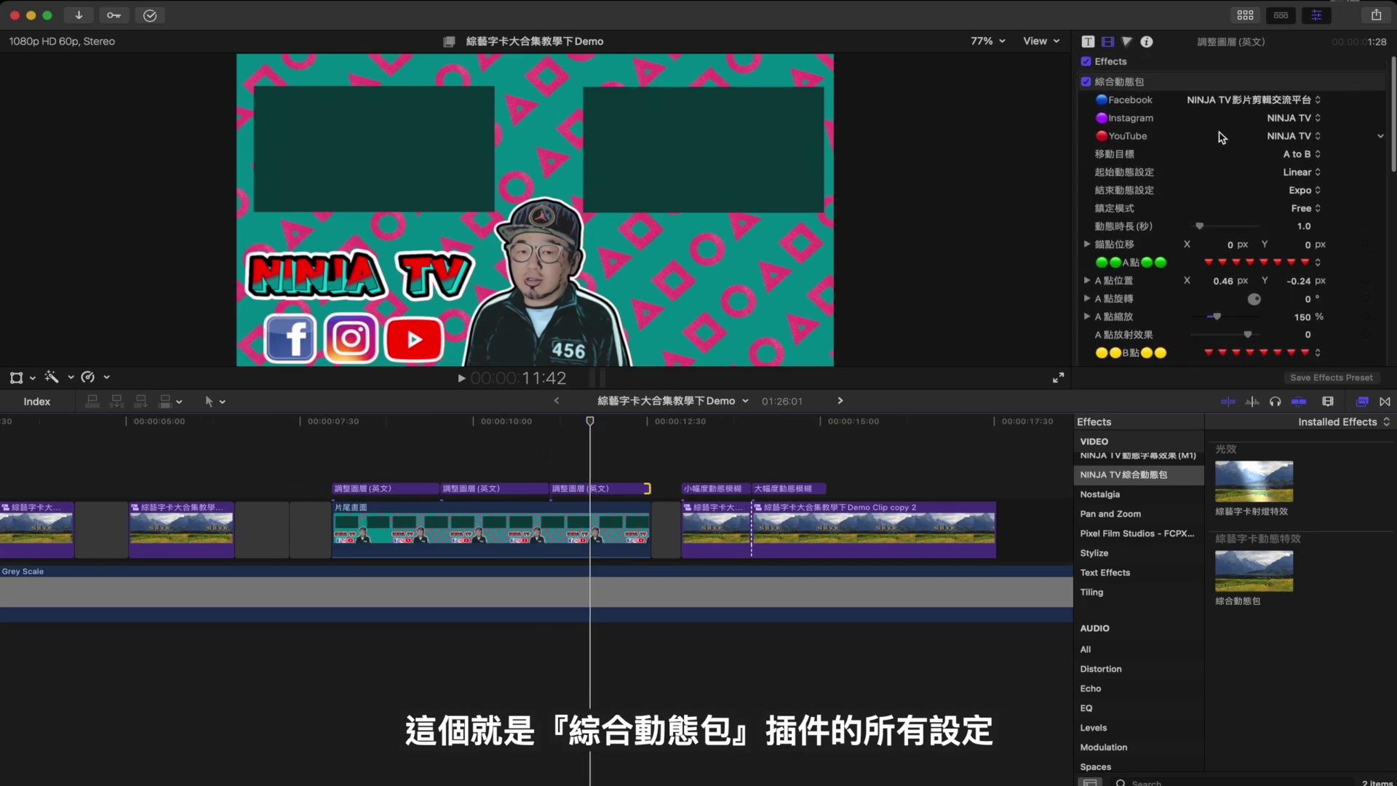
{"action": "scroll", "coordinate": [1241, 152], "scroll_direction": "down", "scroll_amount": 2}
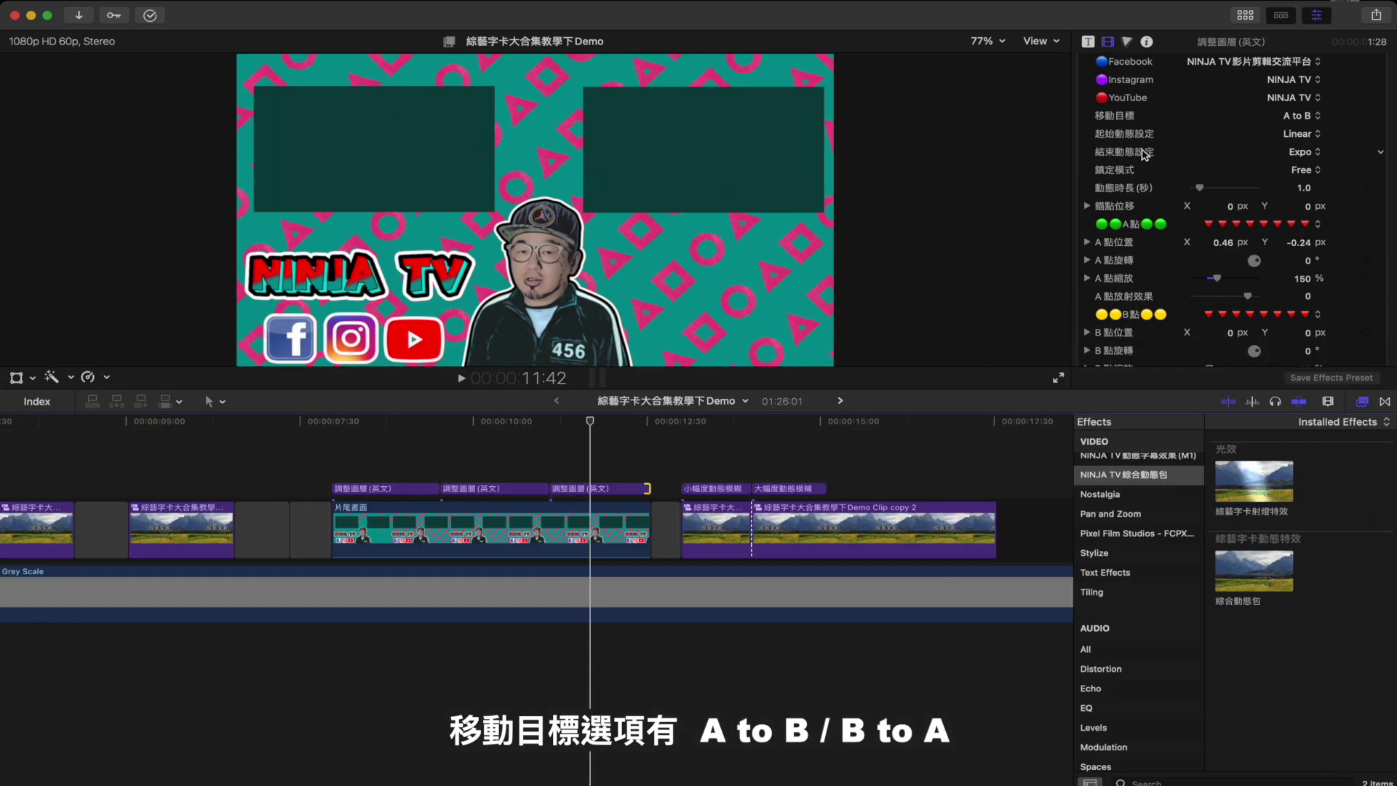
{"action": "left_click", "coordinate": [1297, 121]}
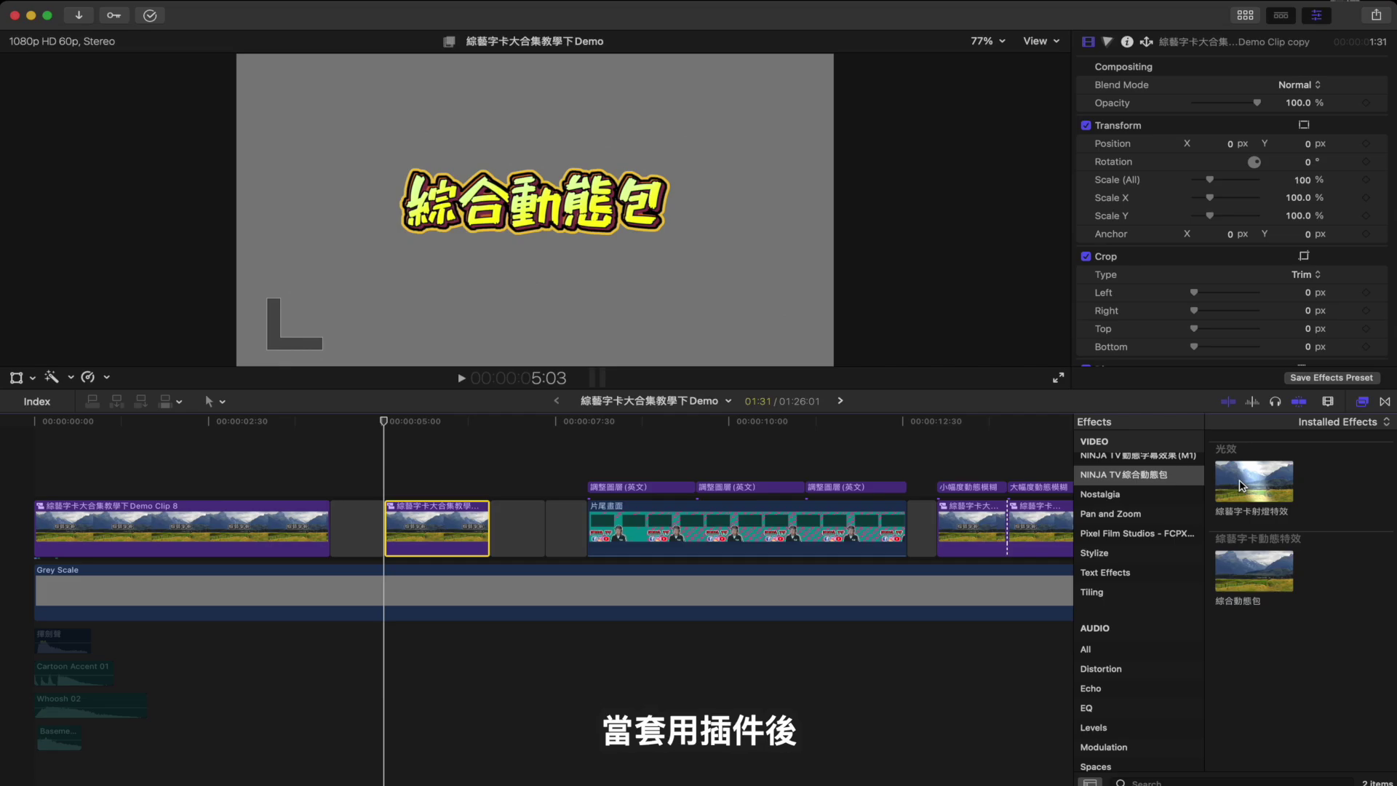
Step: Drag the 綜藝字卡射燈特效 spotlight effect onto the 綜合動態包 title clip
{"action": "left_click_drag", "start_coordinate": [1238, 479], "coordinate": [436, 536]}
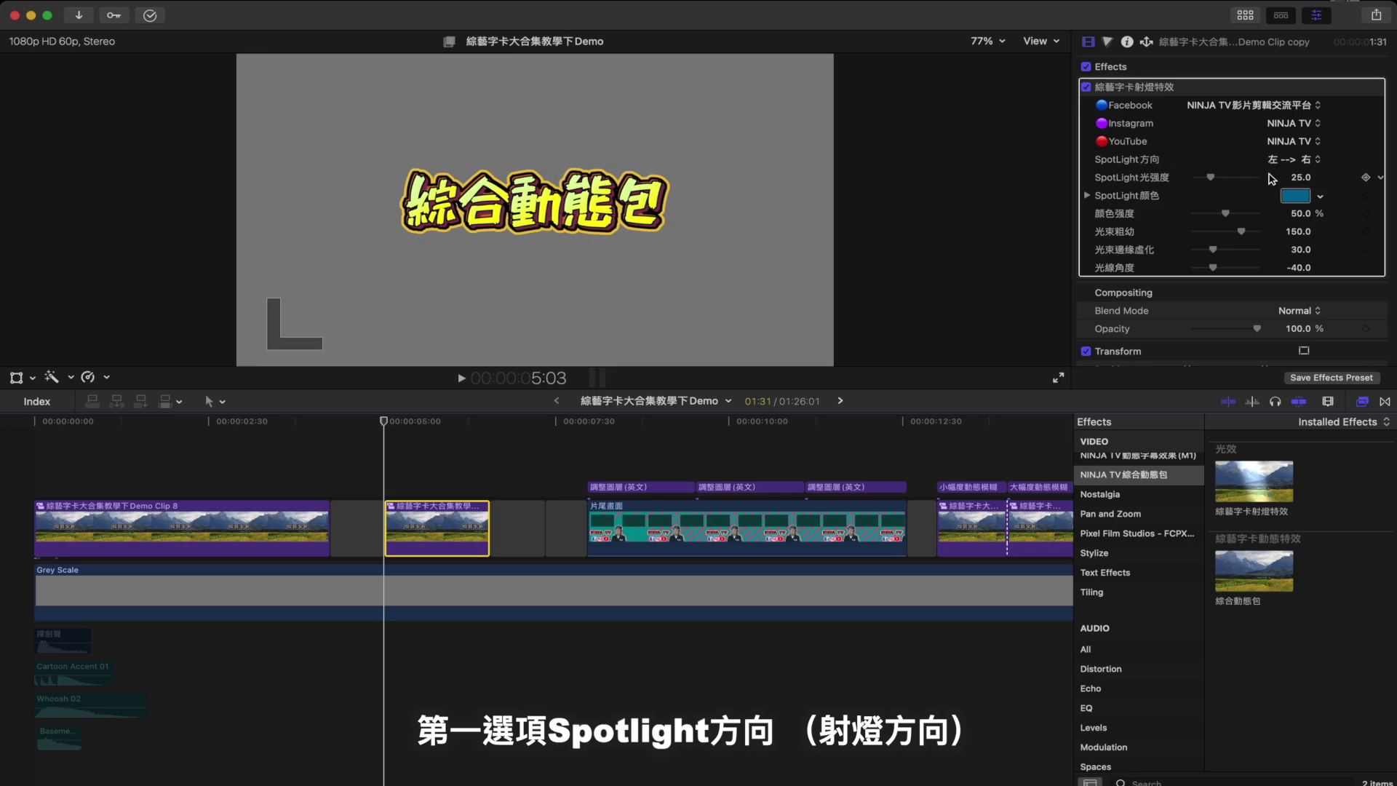
Step: Set the spotlight direction to 右-->左 and raise its intensity to 76.7
{"action": "left_click", "coordinate": [402, 430]}
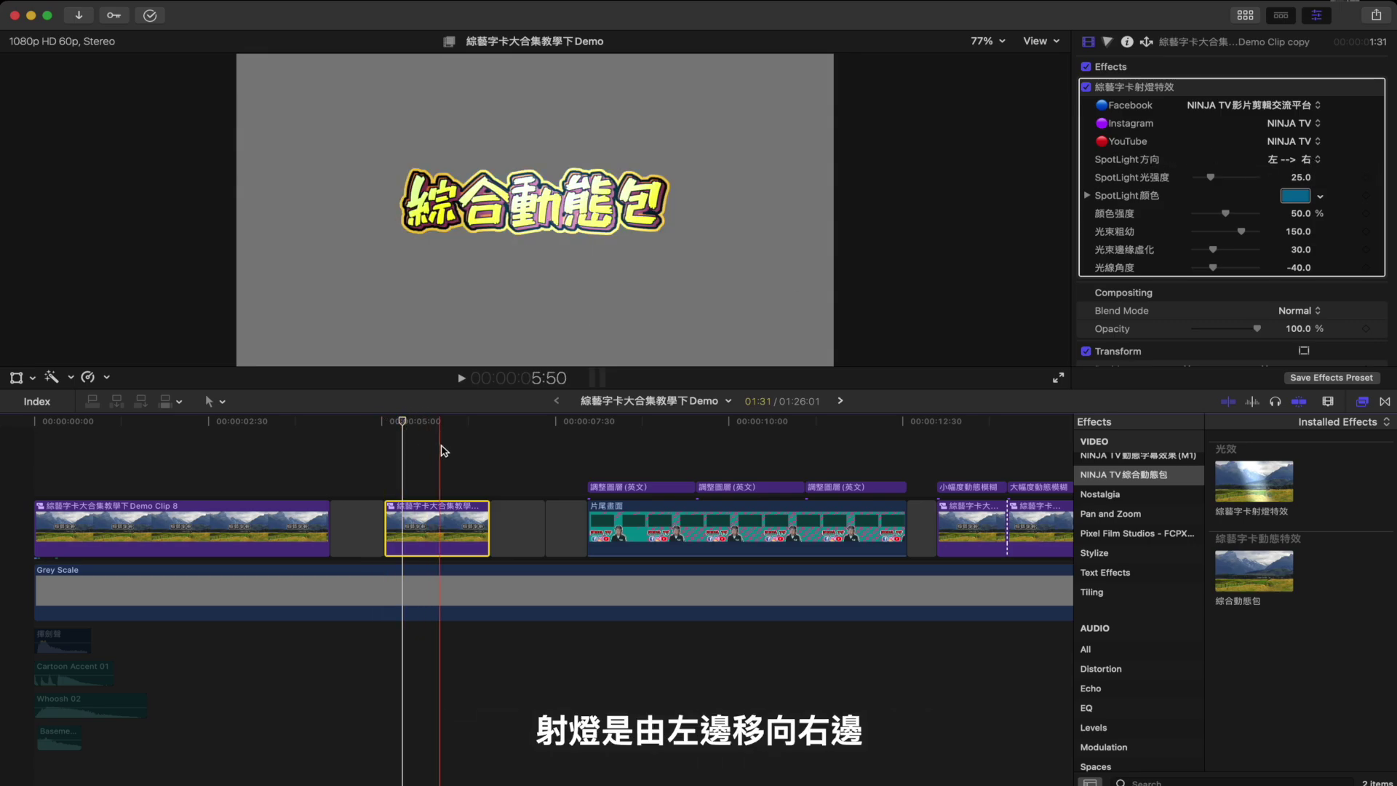
{"action": "left_click", "coordinate": [1293, 160]}
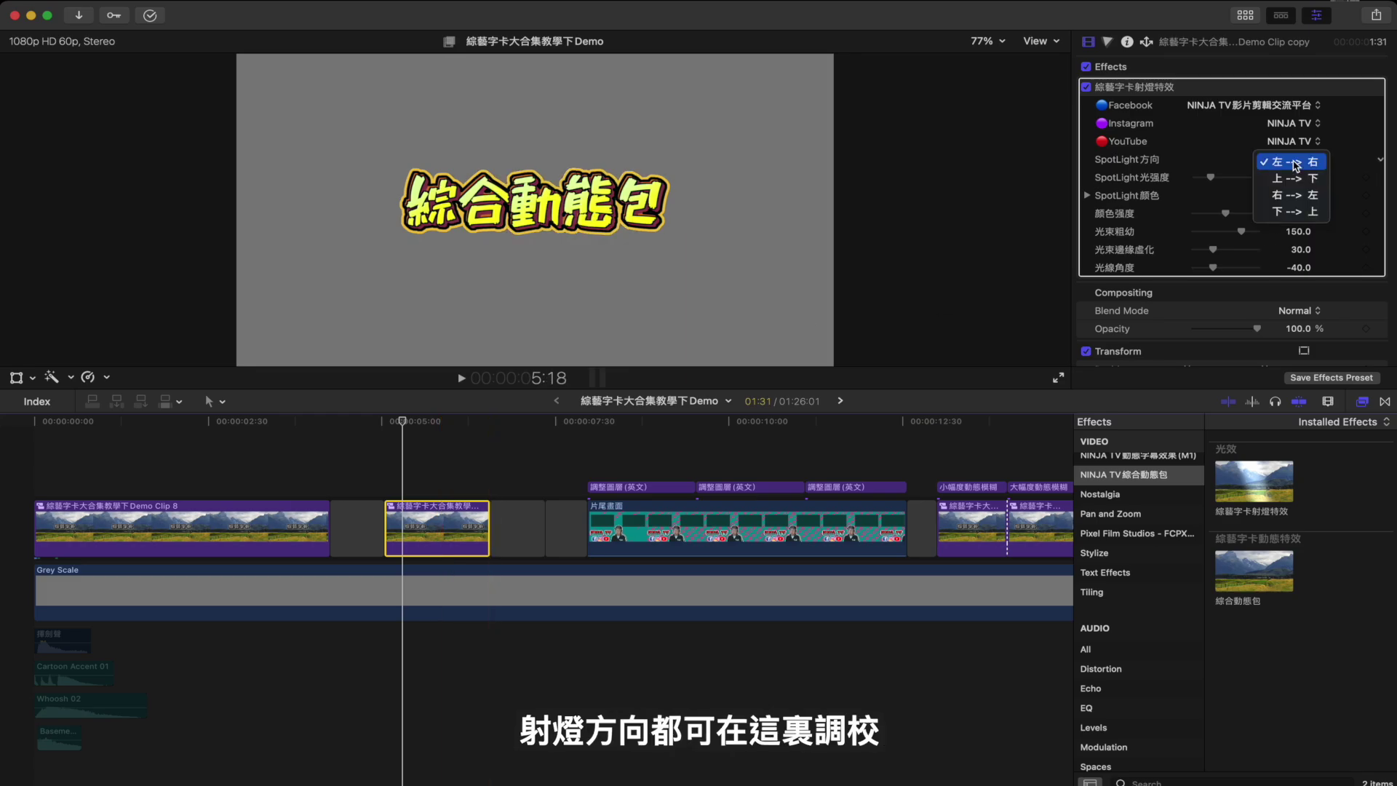
{"action": "left_click", "coordinate": [1292, 195]}
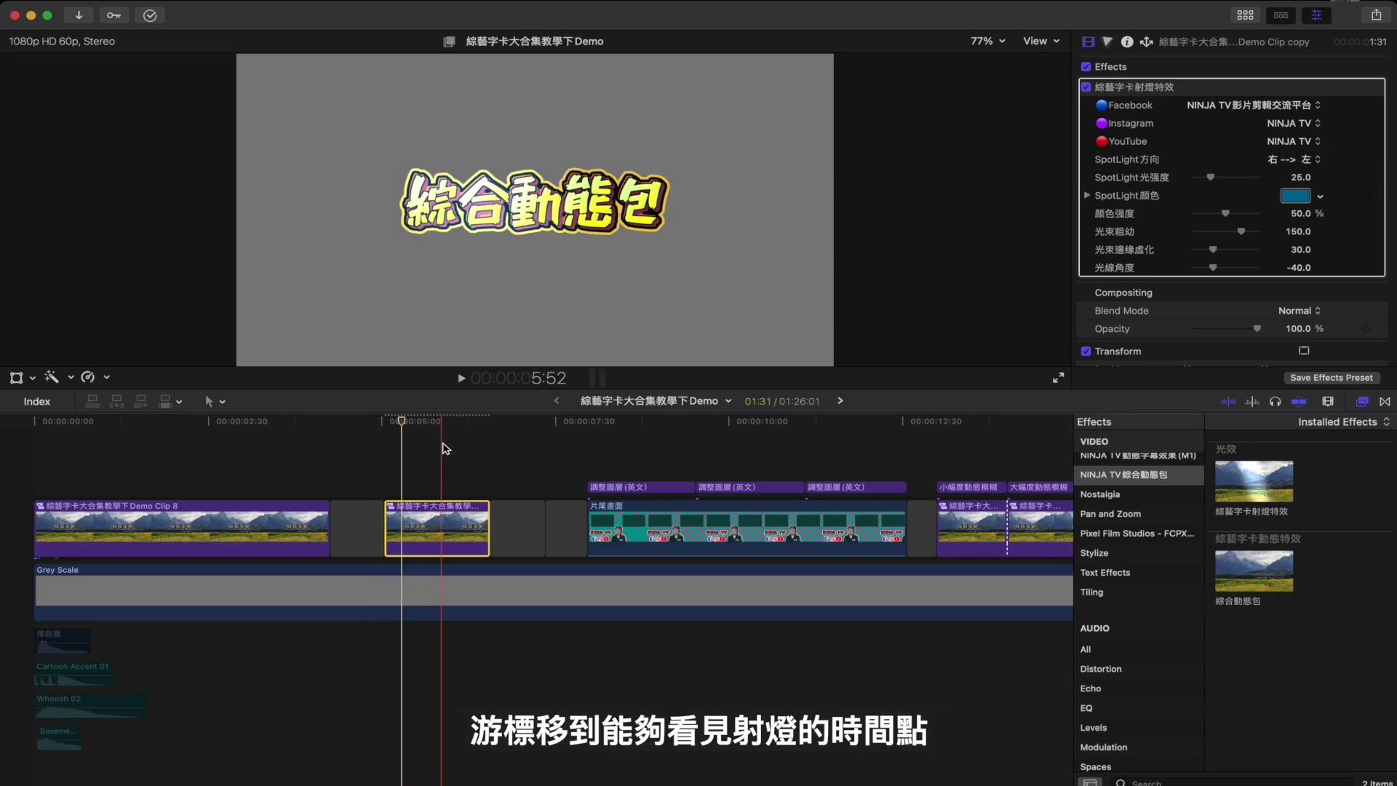
{"action": "left_click", "coordinate": [437, 473]}
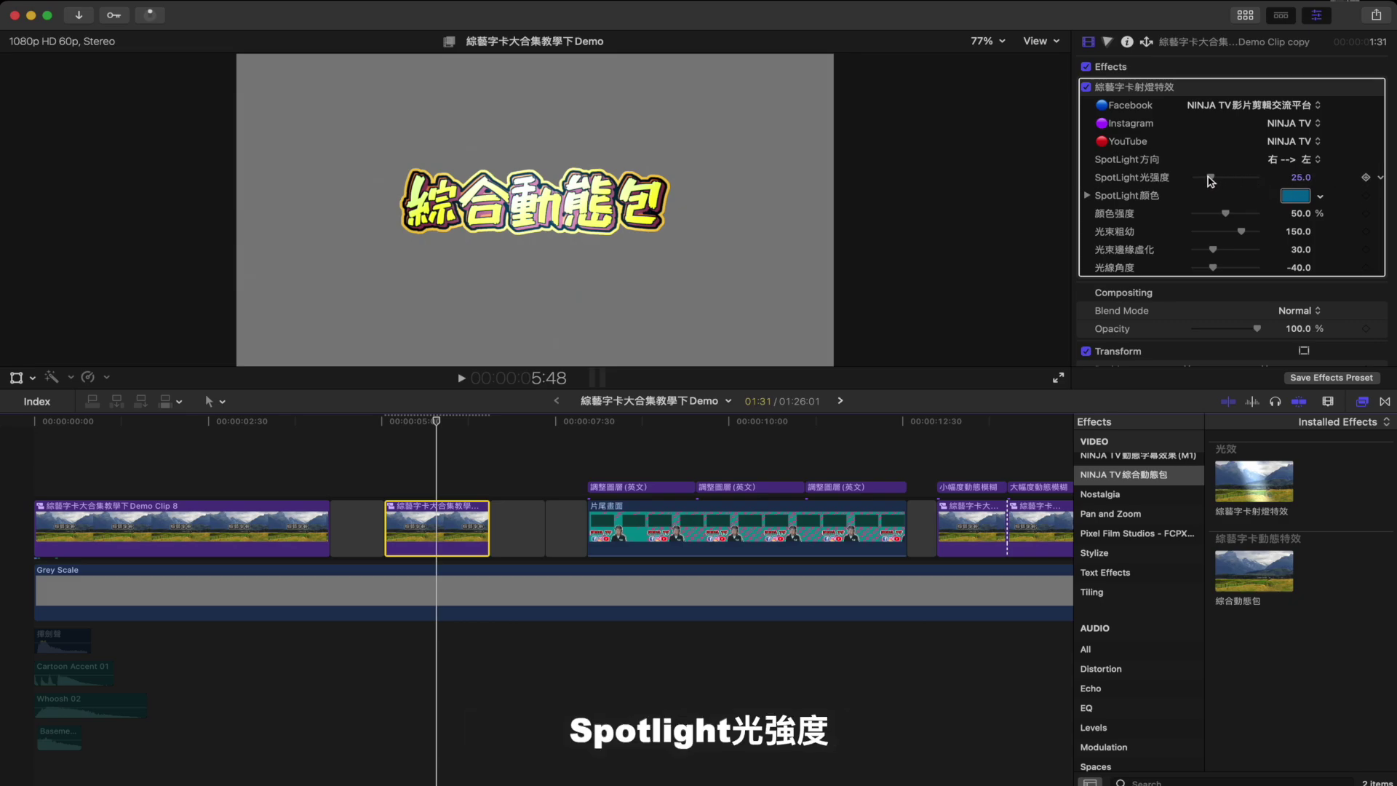
{"action": "mouse_move", "coordinate": [1210, 179]}
{"action": "left_mouse_down"}
{"action": "mouse_move", "coordinate": [1261, 182]}
{"action": "mouse_move", "coordinate": [1242, 183]}
{"action": "left_mouse_up"}
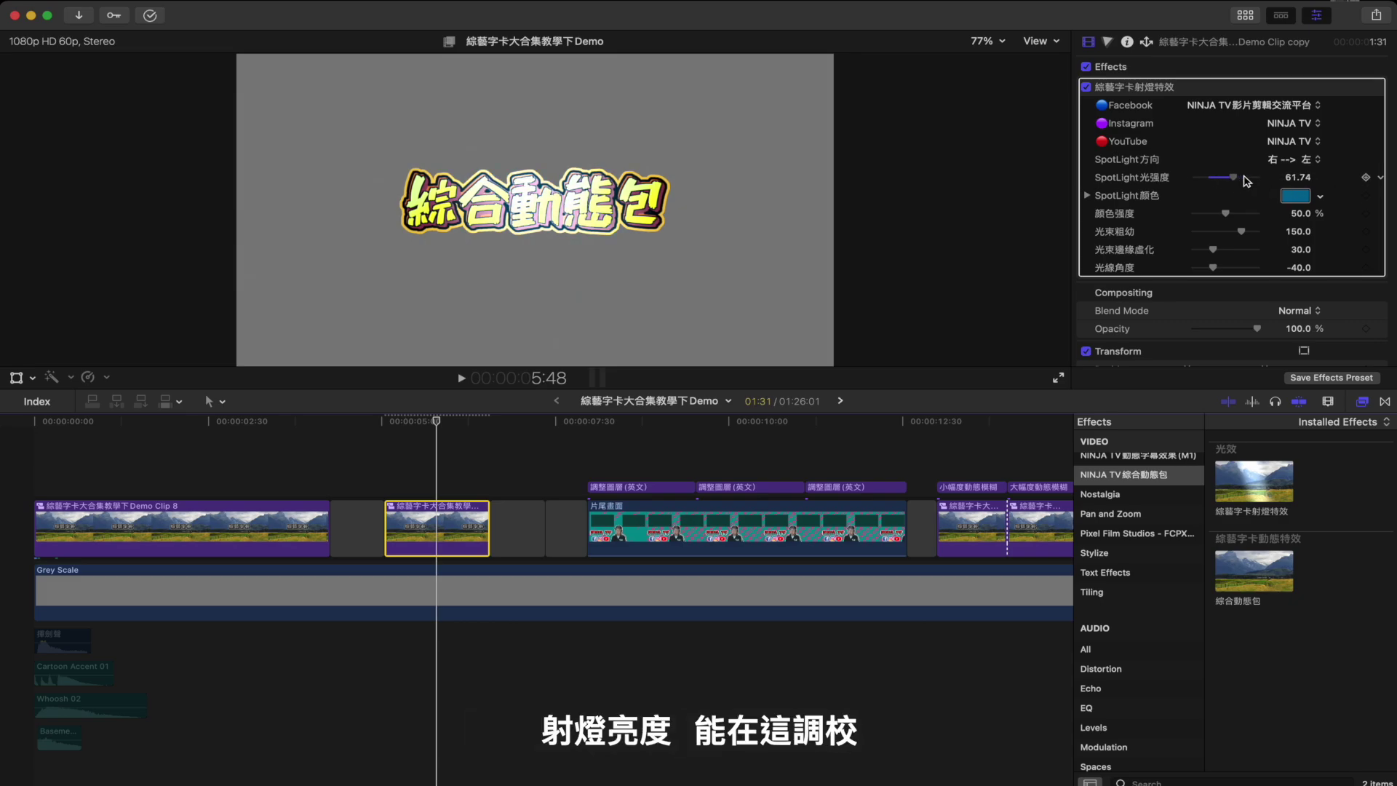
Step: Make the spotlight Lemon yellow, then tune colour strength, beam width 76.1, angle 100 and edge softness
{"action": "left_click", "coordinate": [1289, 201]}
{"action": "left_click", "coordinate": [1331, 474]}
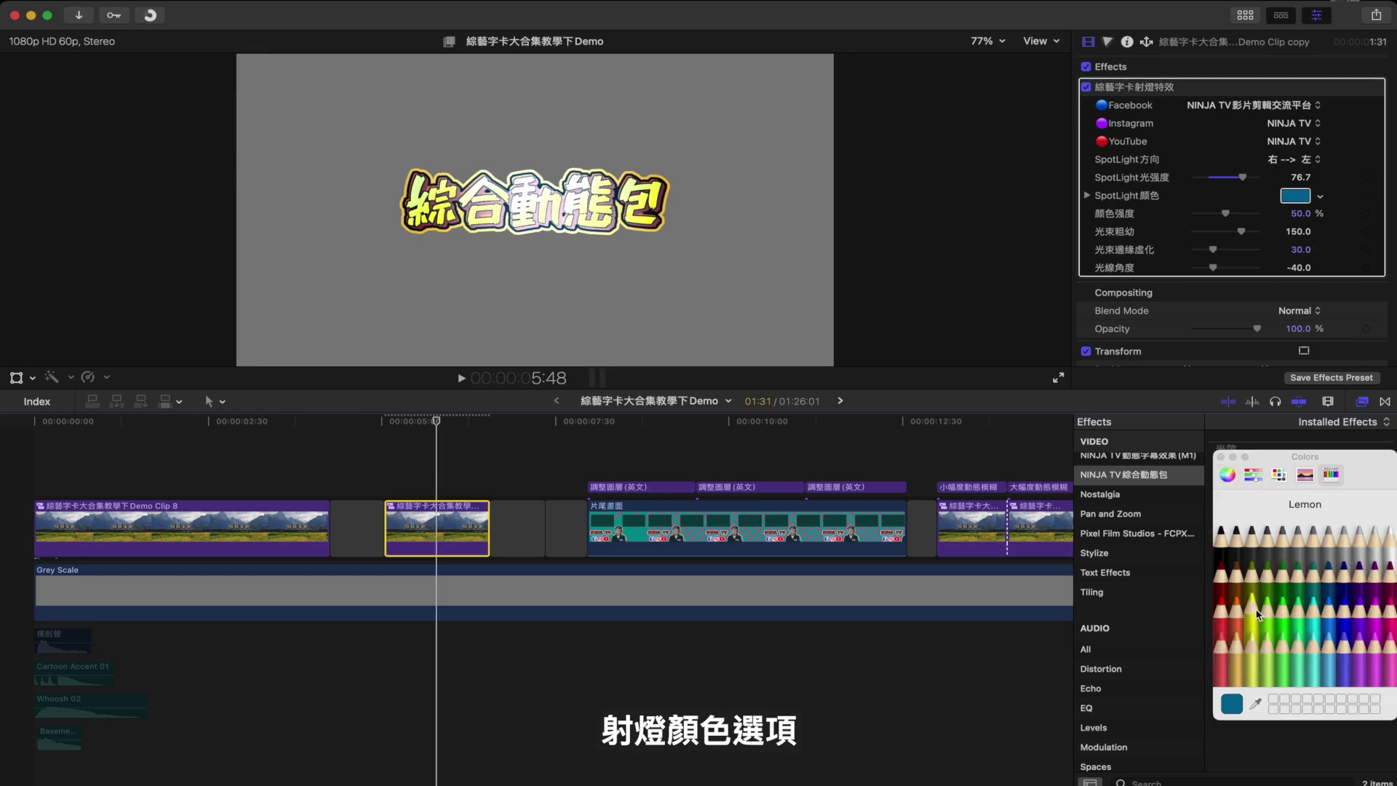
{"action": "left_click", "coordinate": [1250, 613]}
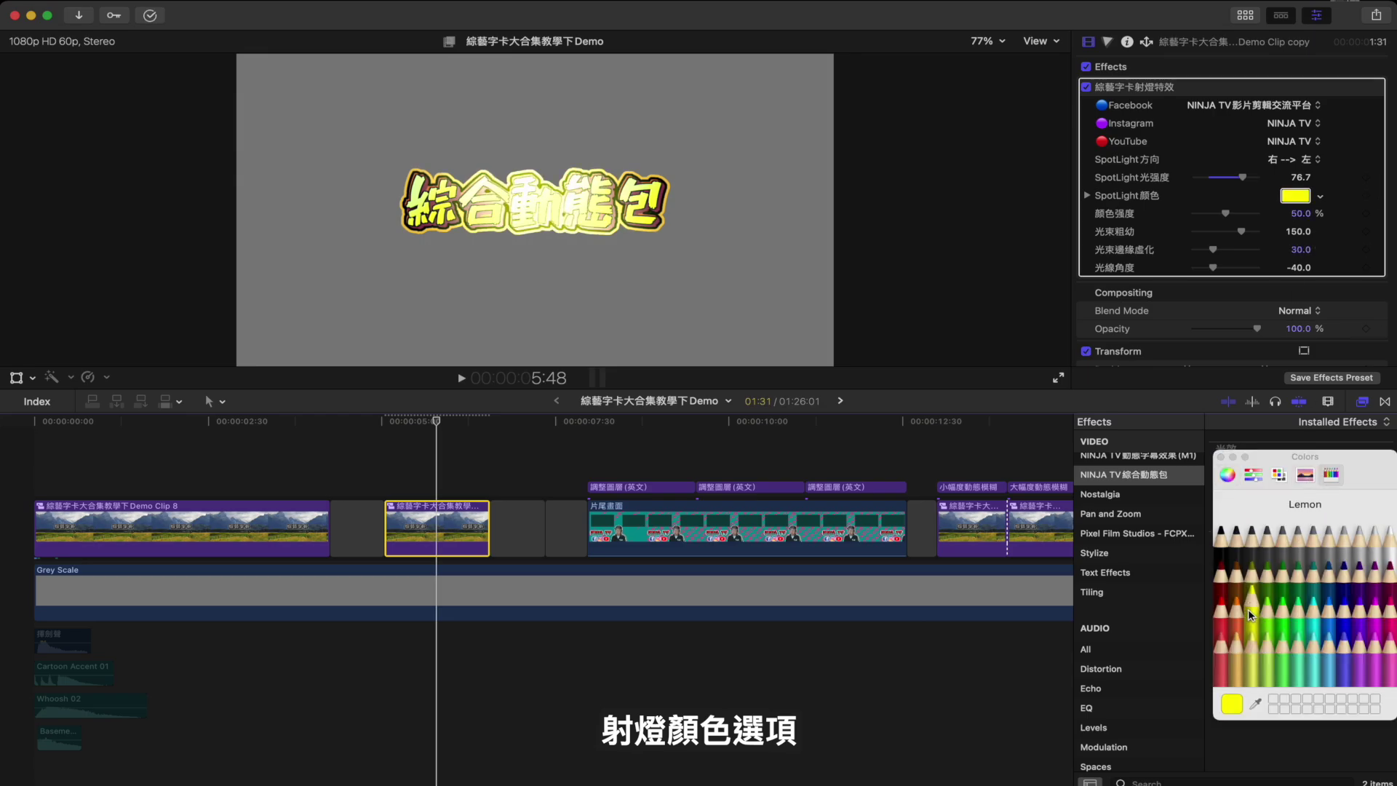
{"action": "left_click", "coordinate": [1221, 457]}
{"action": "mouse_move", "coordinate": [1227, 214]}
{"action": "left_mouse_down"}
{"action": "mouse_move", "coordinate": [1277, 215]}
{"action": "mouse_move", "coordinate": [1237, 220]}
{"action": "left_mouse_up"}
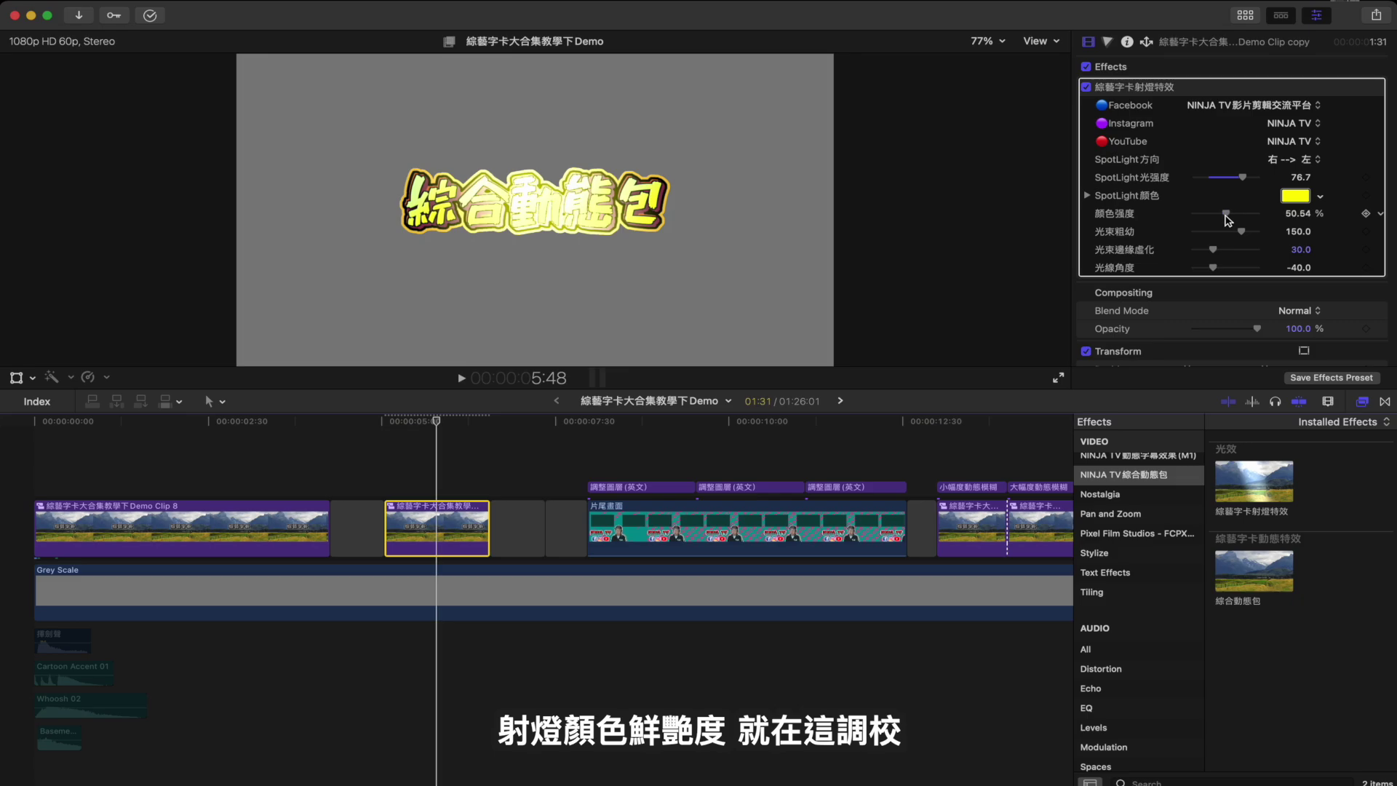
{"action": "mouse_move", "coordinate": [1242, 232]}
{"action": "left_mouse_down"}
{"action": "mouse_move", "coordinate": [1258, 233]}
{"action": "mouse_move", "coordinate": [1216, 232]}
{"action": "left_mouse_up"}
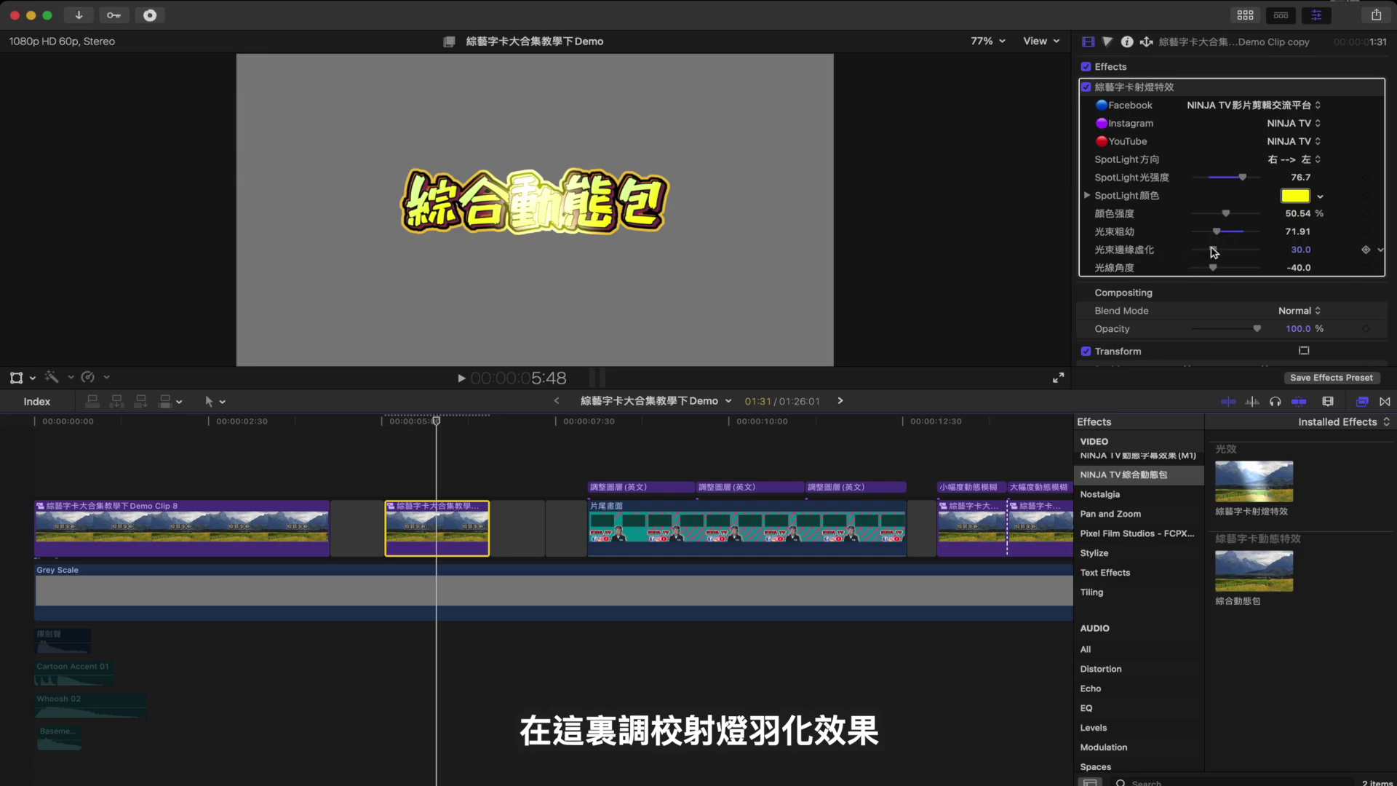
{"action": "mouse_move", "coordinate": [1213, 250]}
{"action": "left_mouse_down"}
{"action": "mouse_move", "coordinate": [1217, 233]}
{"action": "mouse_move", "coordinate": [1227, 250]}
{"action": "mouse_move", "coordinate": [1194, 268]}
{"action": "mouse_move", "coordinate": [1270, 287]}
{"action": "left_mouse_up"}
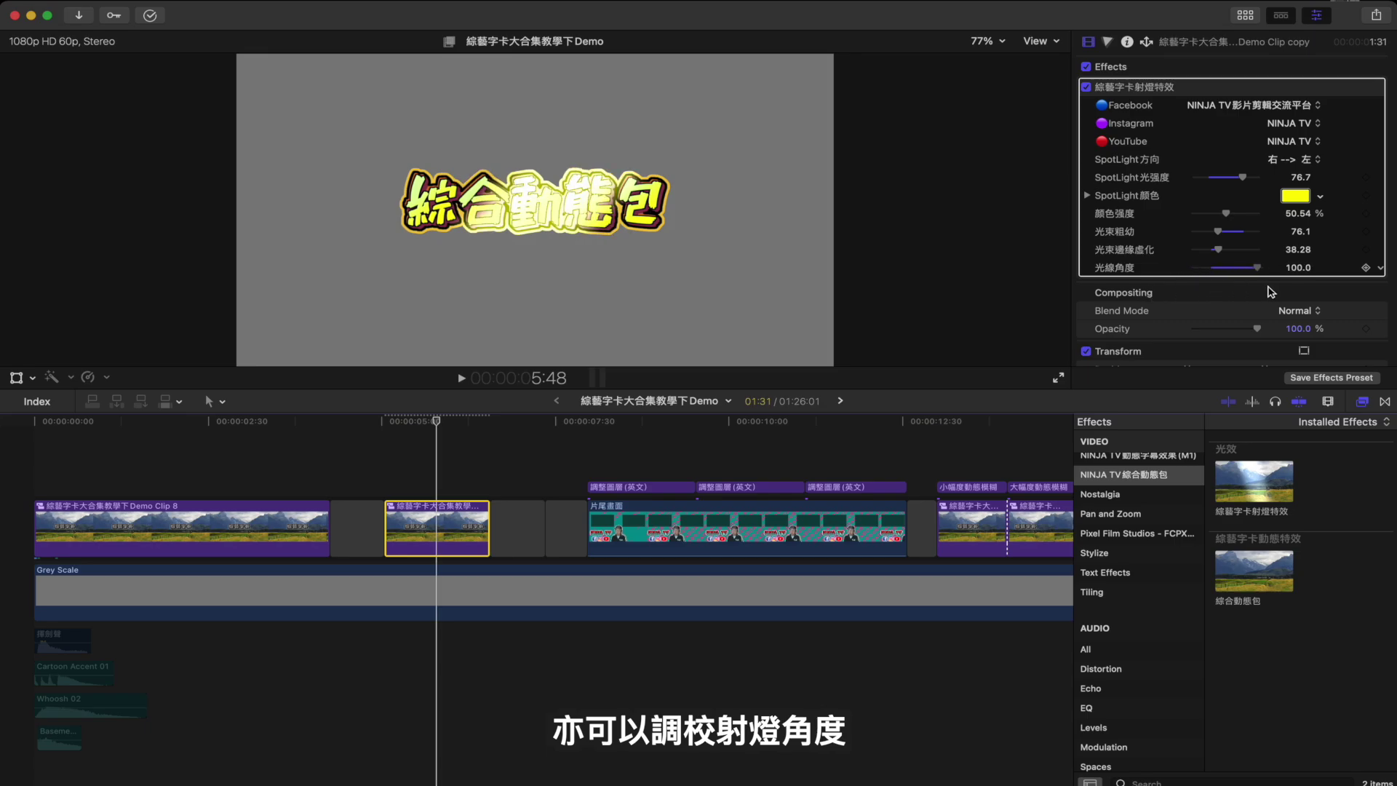
Step: Extend the spotlight title clip to end at 2:08 and preview the slower sweep
{"action": "key", "text": "space"}
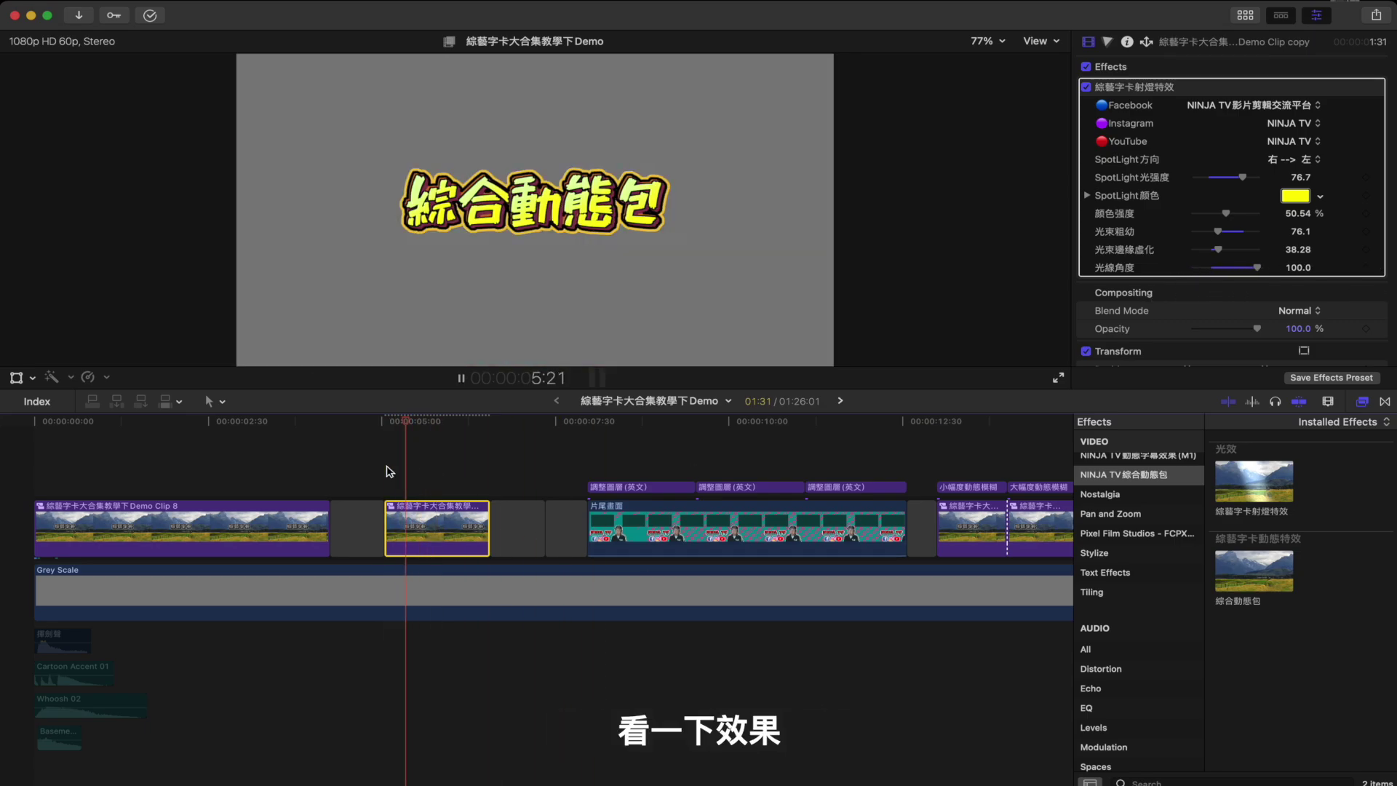
{"action": "left_click", "coordinate": [386, 469]}
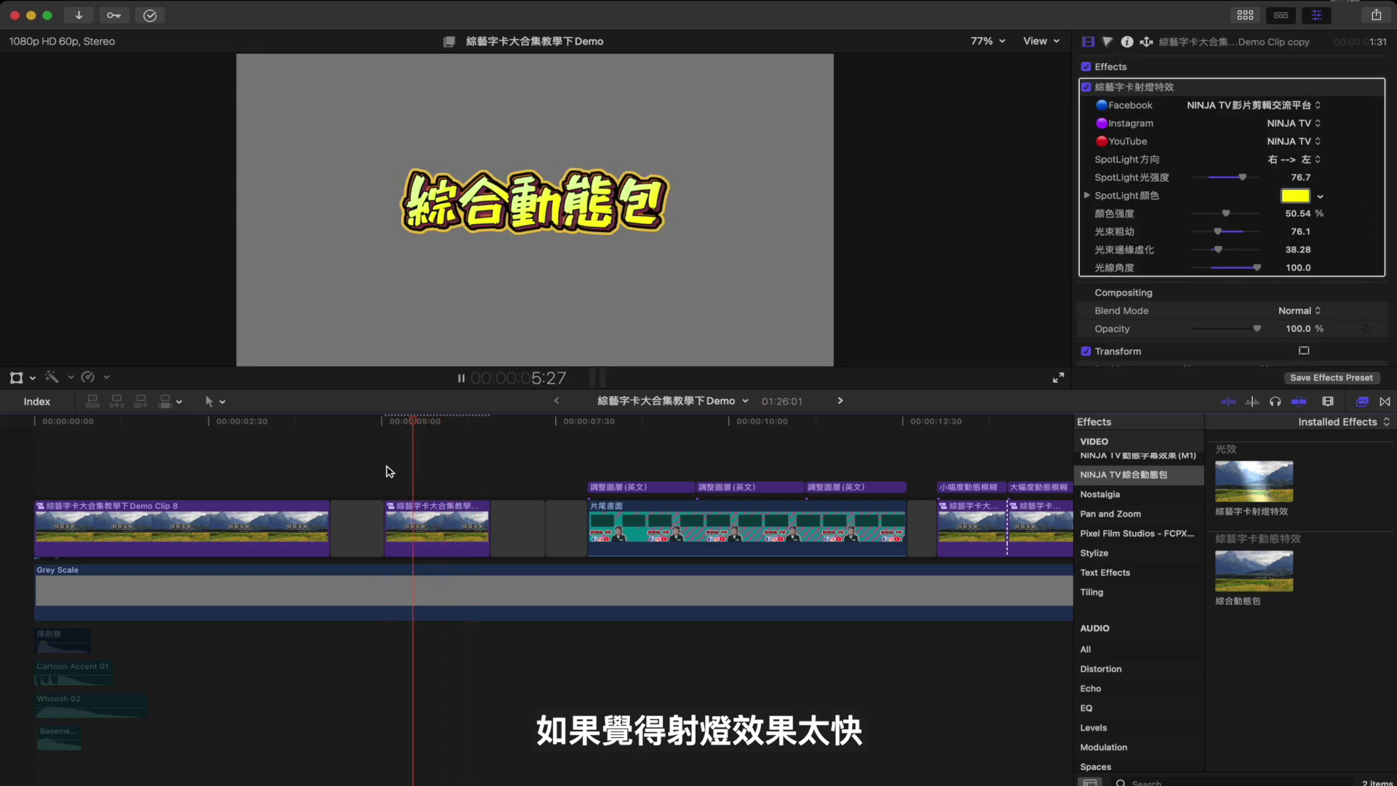
{"action": "left_click_drag", "start_coordinate": [489, 528], "coordinate": [610, 516]}
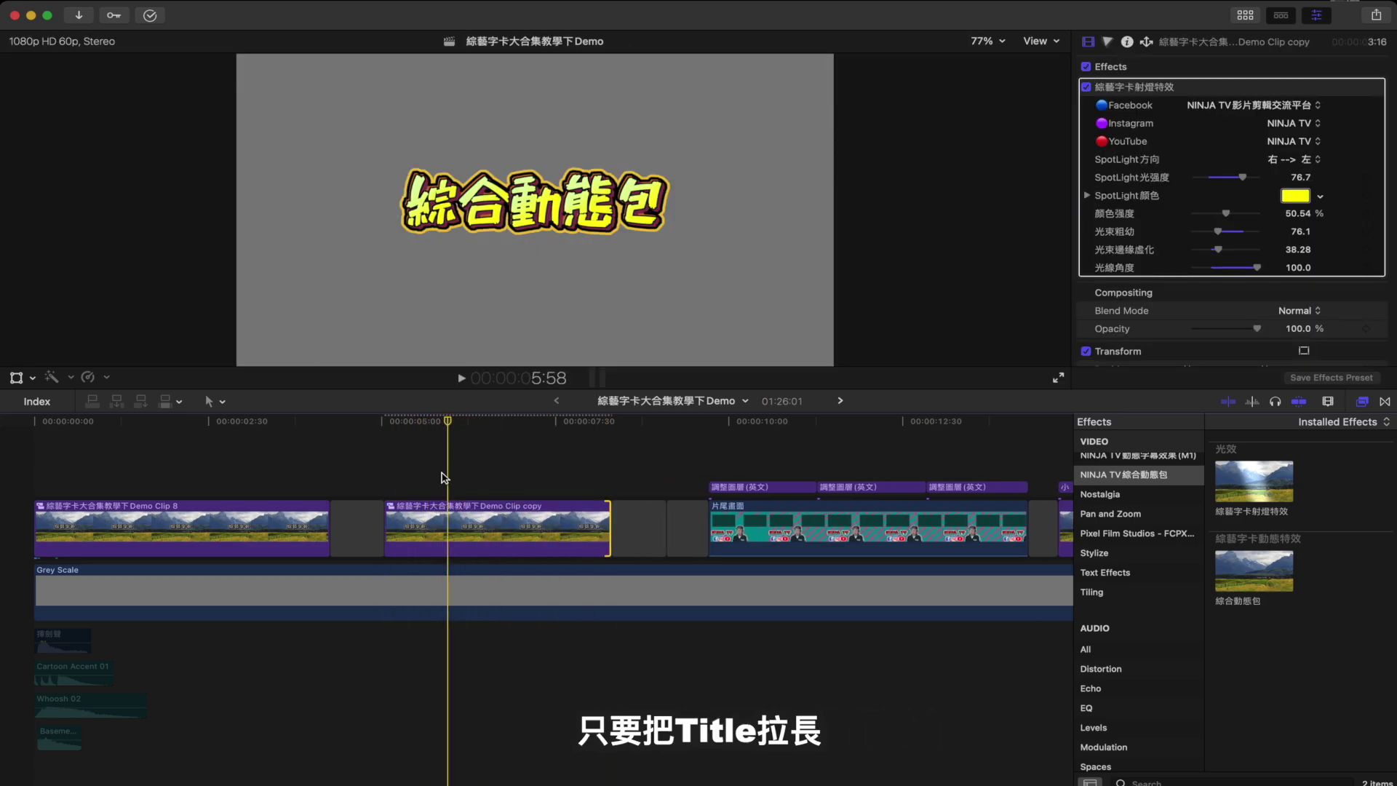
{"action": "key", "text": "space"}
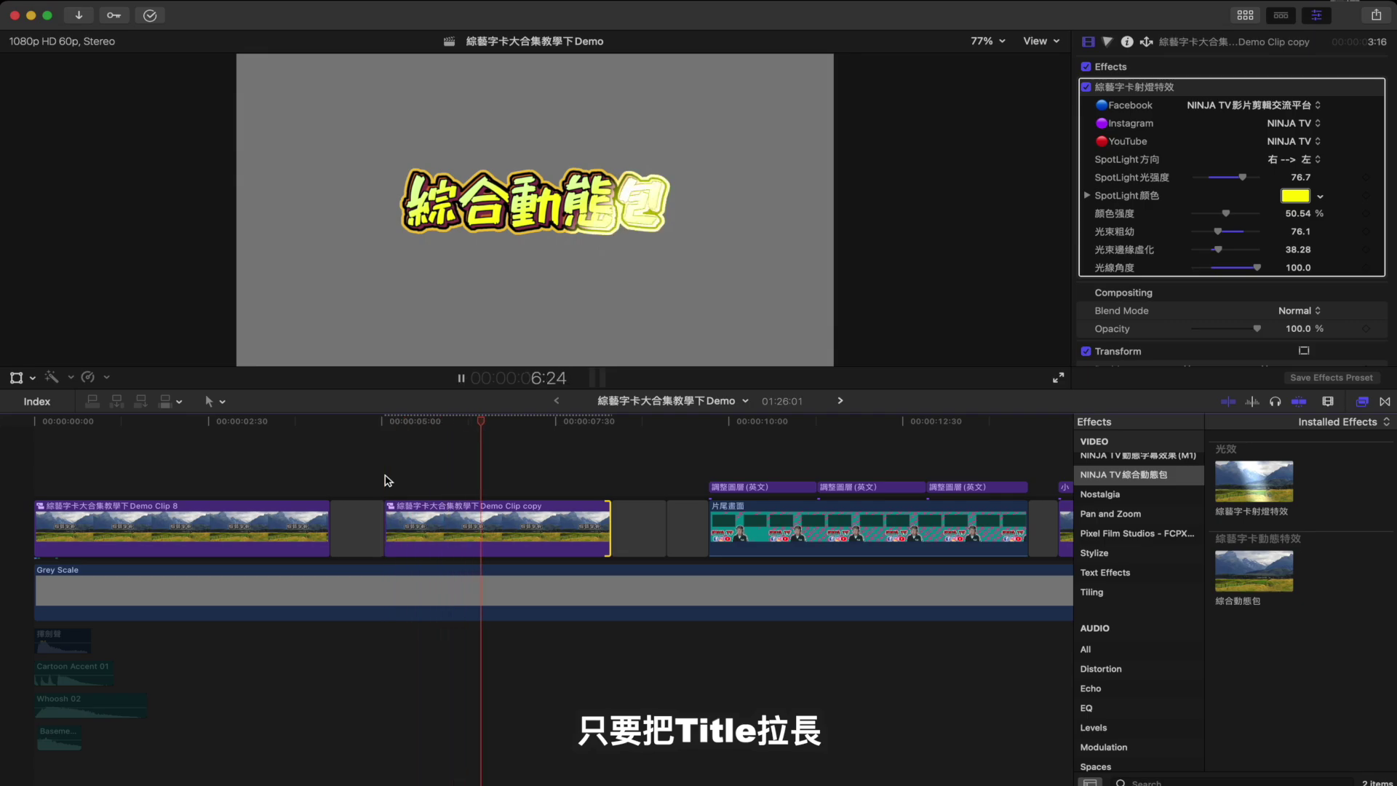
{"action": "key", "text": "space"}
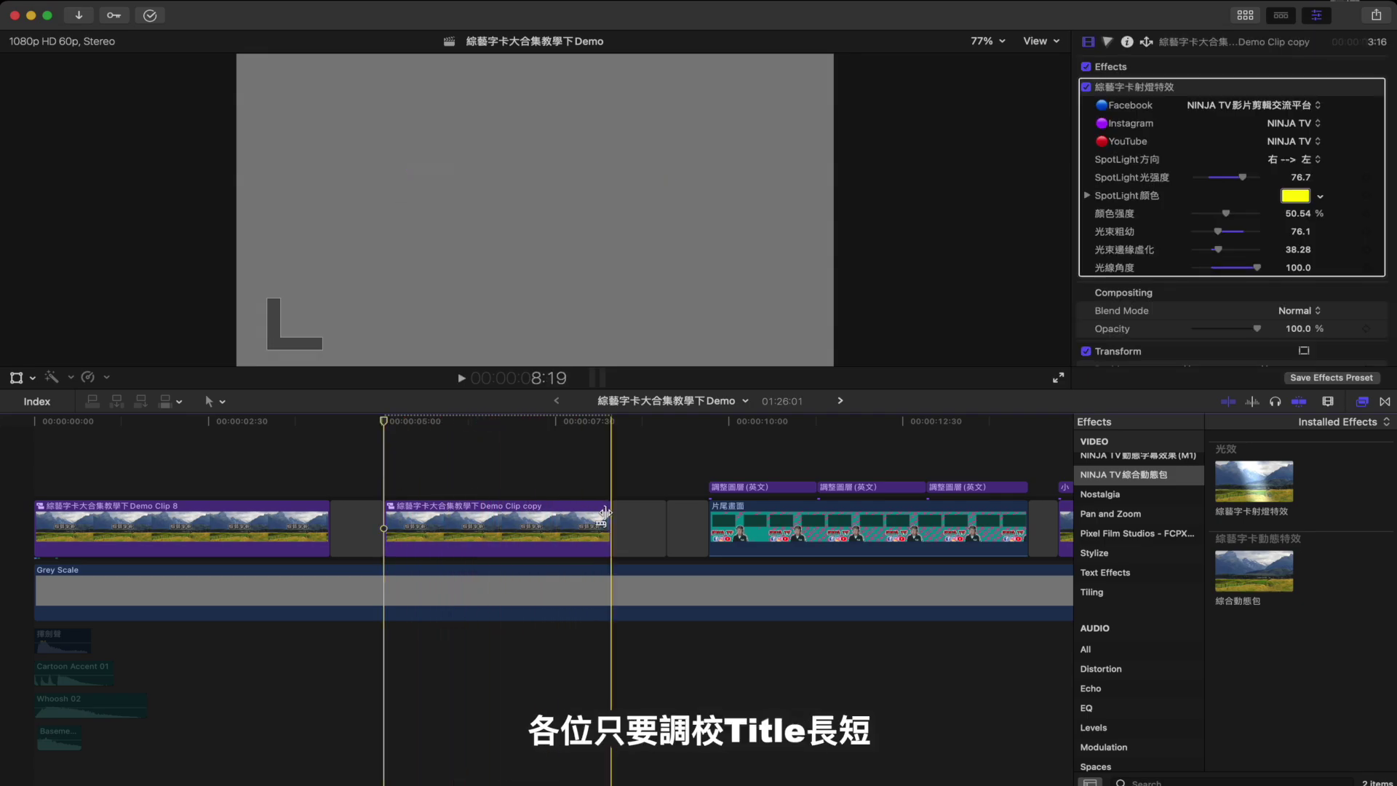
{"action": "mouse_move", "coordinate": [610, 527]}
{"action": "left_mouse_down"}
{"action": "mouse_move", "coordinate": [520, 542]}
{"action": "mouse_move", "coordinate": [559, 542]}
{"action": "left_mouse_up"}
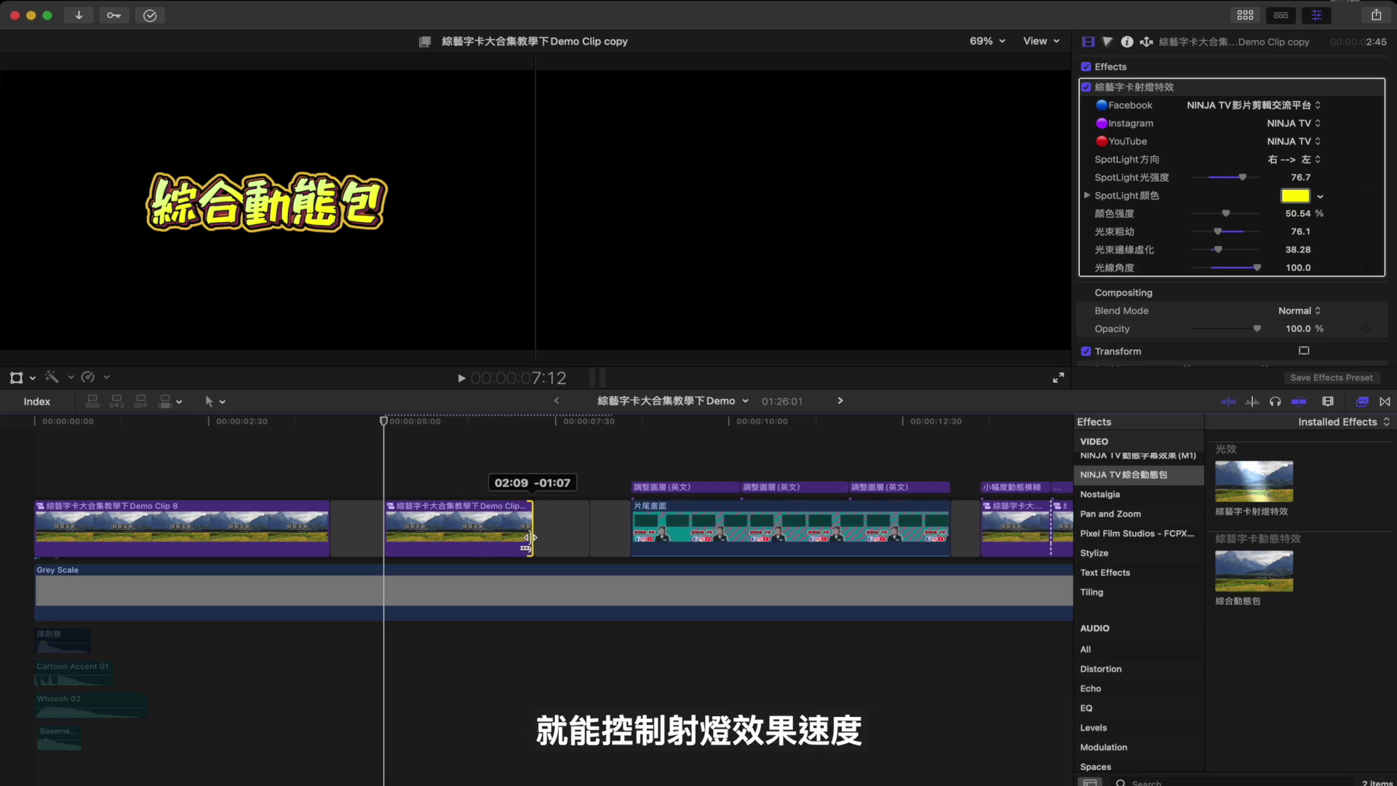
{"action": "left_click", "coordinate": [790, 422]}
{"action": "key", "text": "space"}
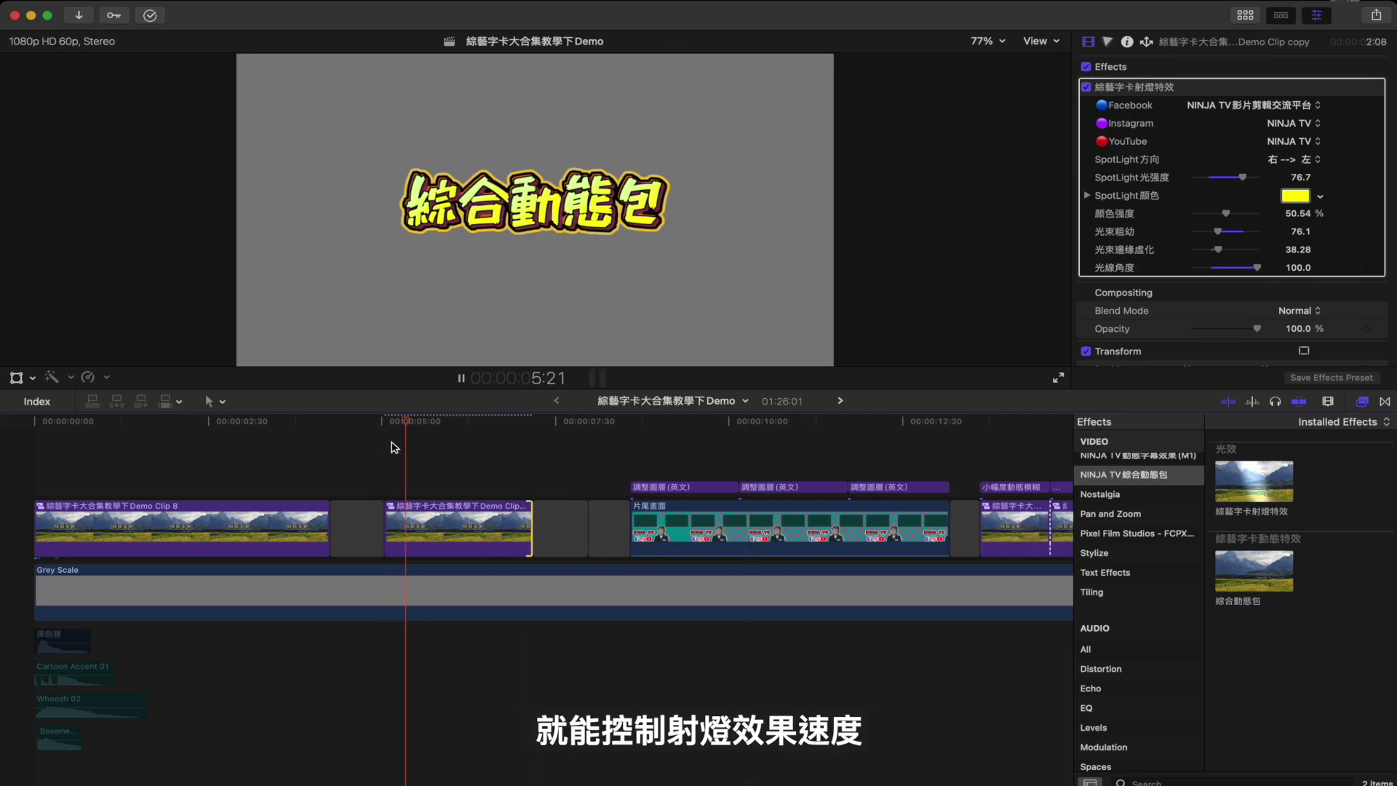
{"action": "key", "text": "space"}
{"action": "key", "text": "space"}
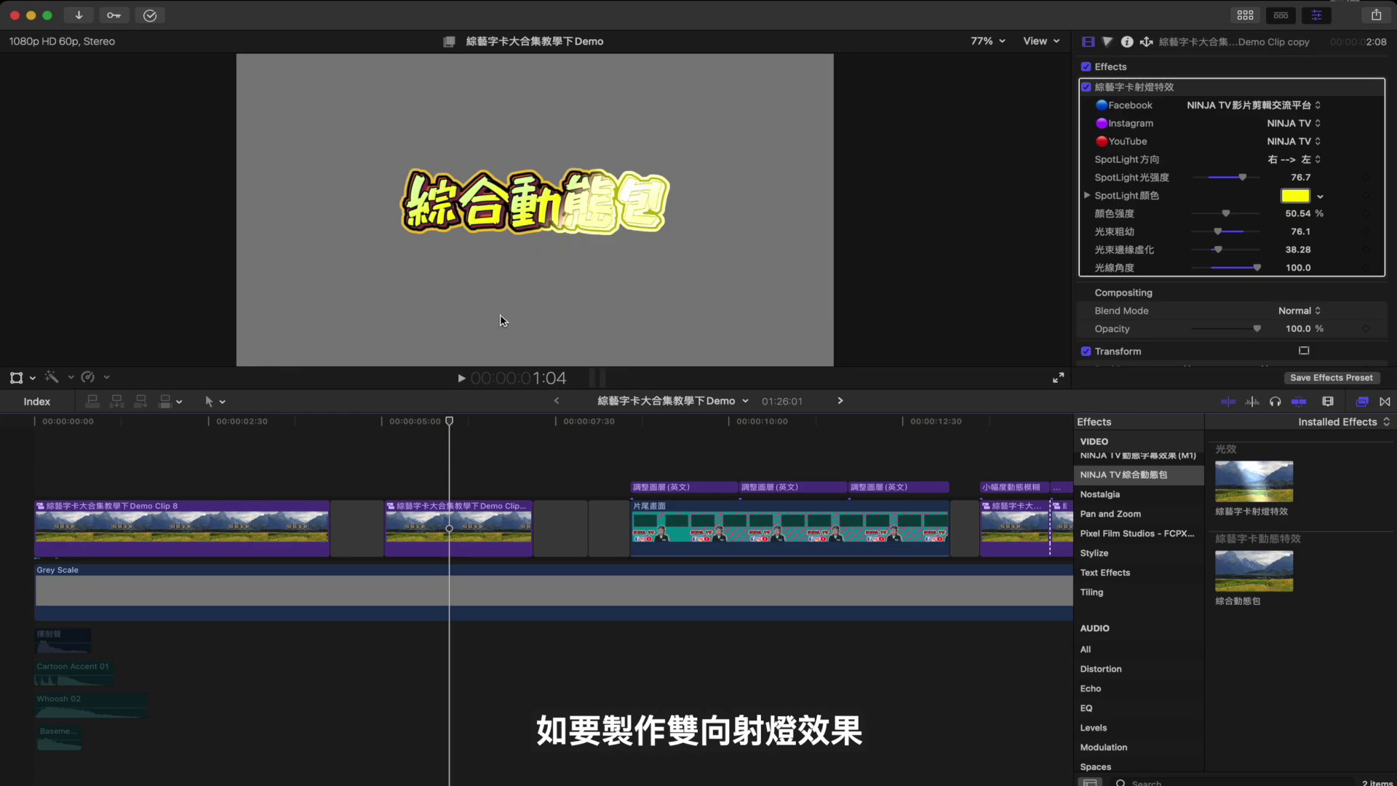
Step: Select the spotlight title clip and bring up Paste Attributes with only 綜藝字卡射燈特效 chosen
{"action": "left_click", "coordinate": [432, 532]}
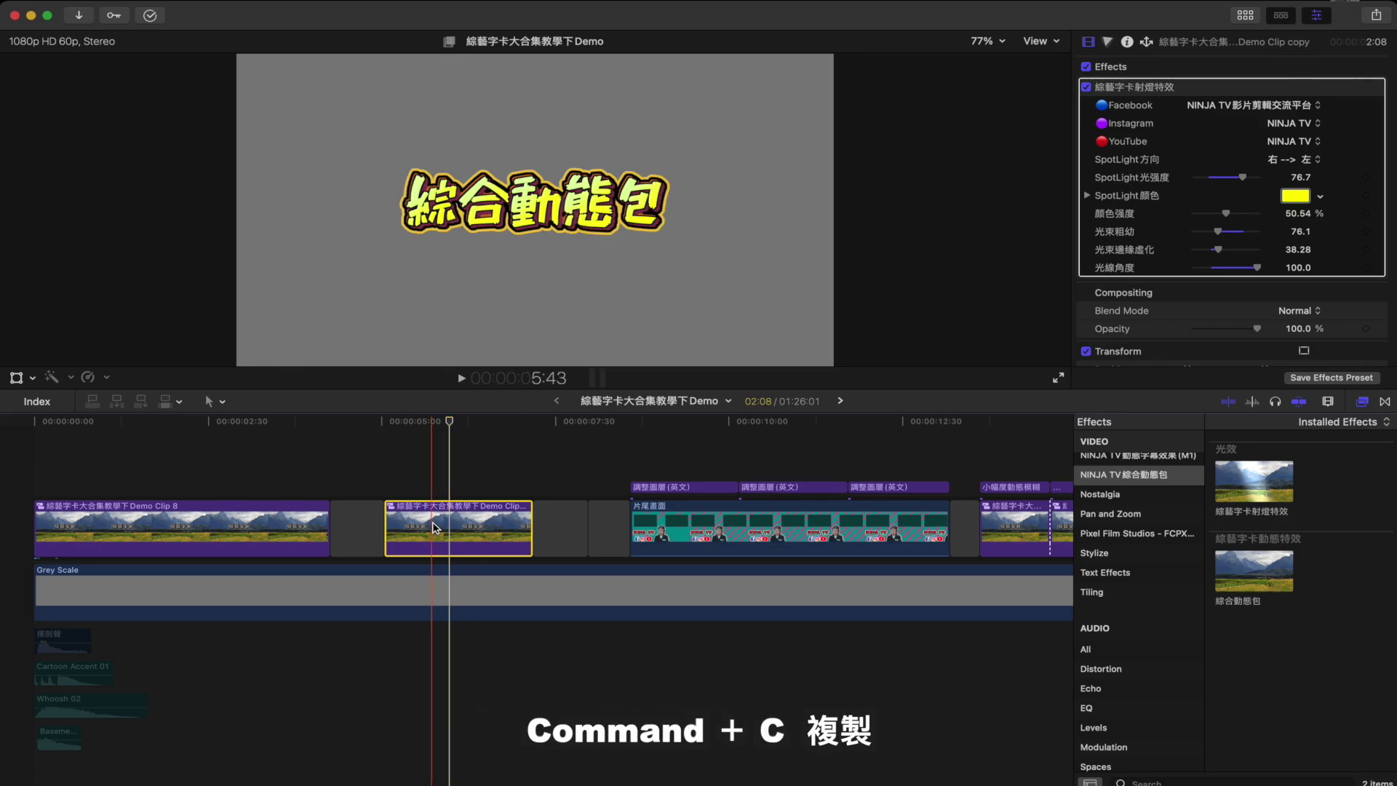
{"action": "key", "text": "super+shift+v"}
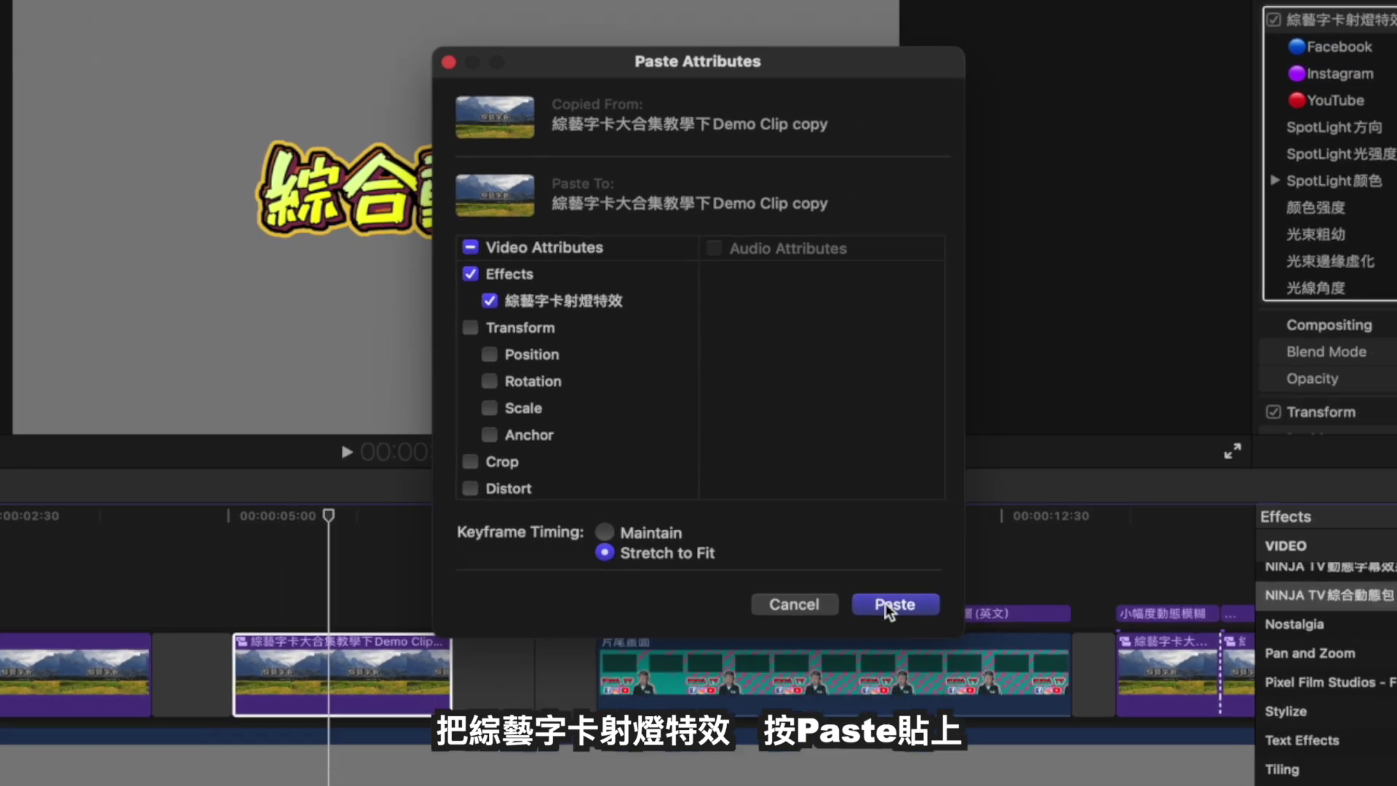
Step: Paste the 綜藝字卡射燈特效 effect onto the title a second time
{"action": "left_click", "coordinate": [925, 663]}
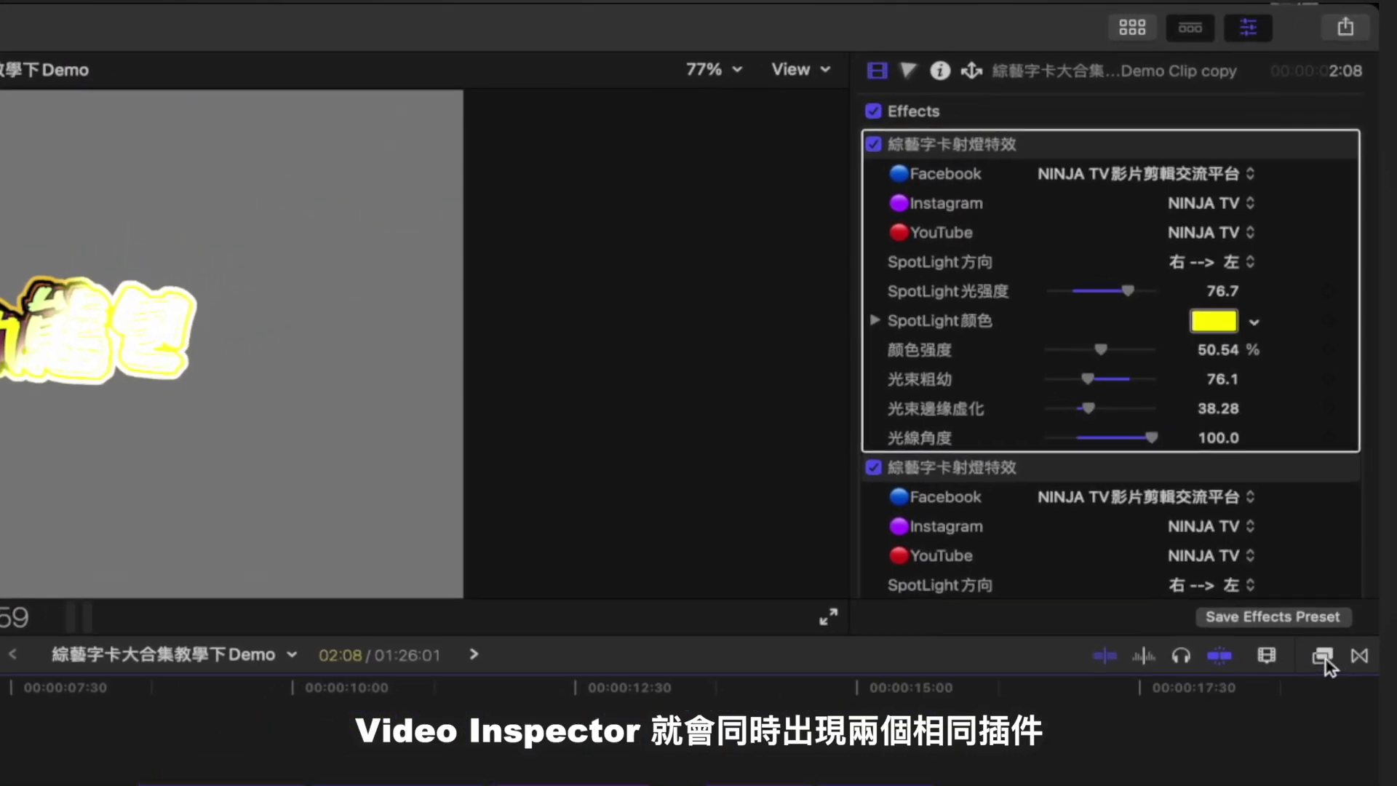
{"action": "scroll", "coordinate": [1230, 310], "scroll_direction": "down", "scroll_amount": 3}
{"action": "scroll", "coordinate": [1201, 324], "scroll_direction": "down", "scroll_amount": 2}
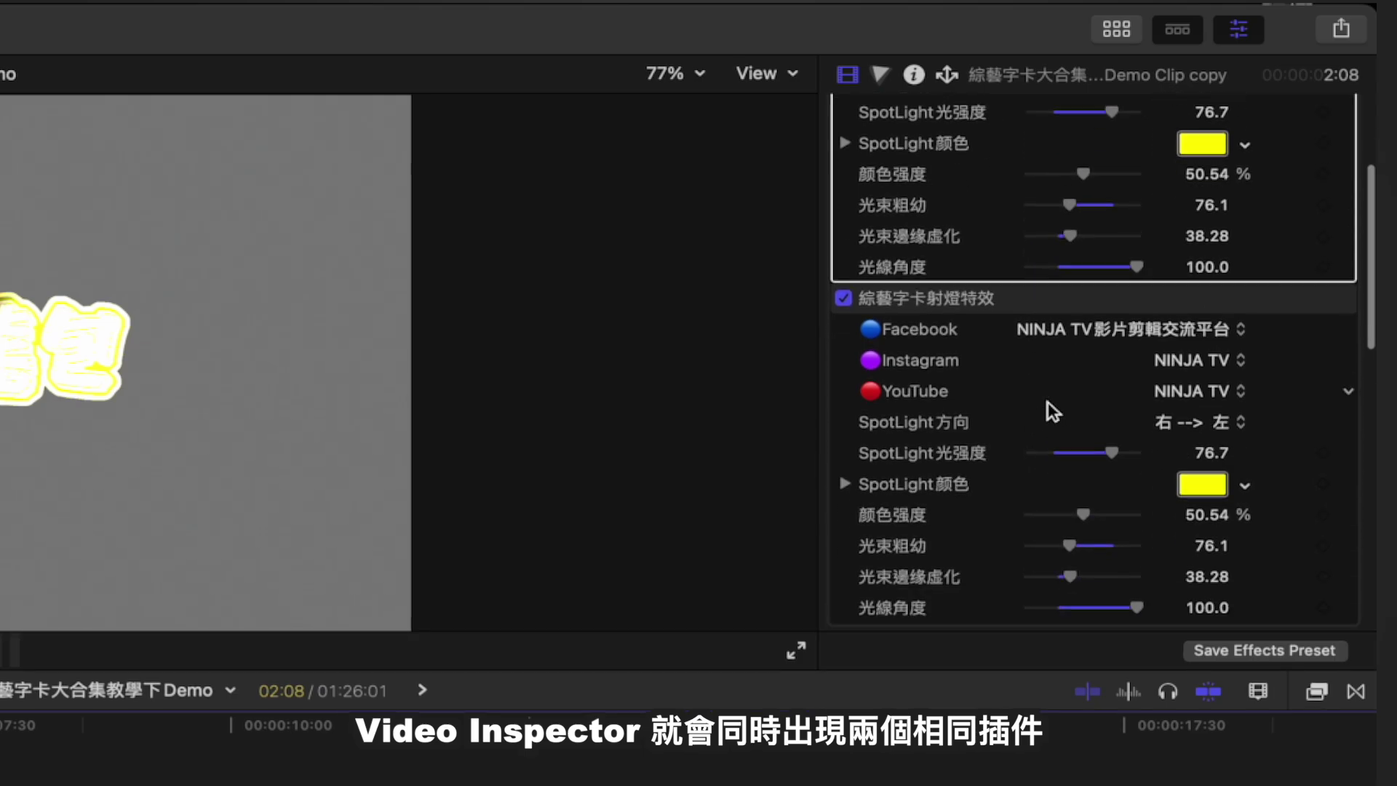
{"action": "scroll", "coordinate": [1053, 412], "scroll_direction": "up", "scroll_amount": 2}
{"action": "scroll", "coordinate": [972, 366], "scroll_direction": "up", "scroll_amount": 2}
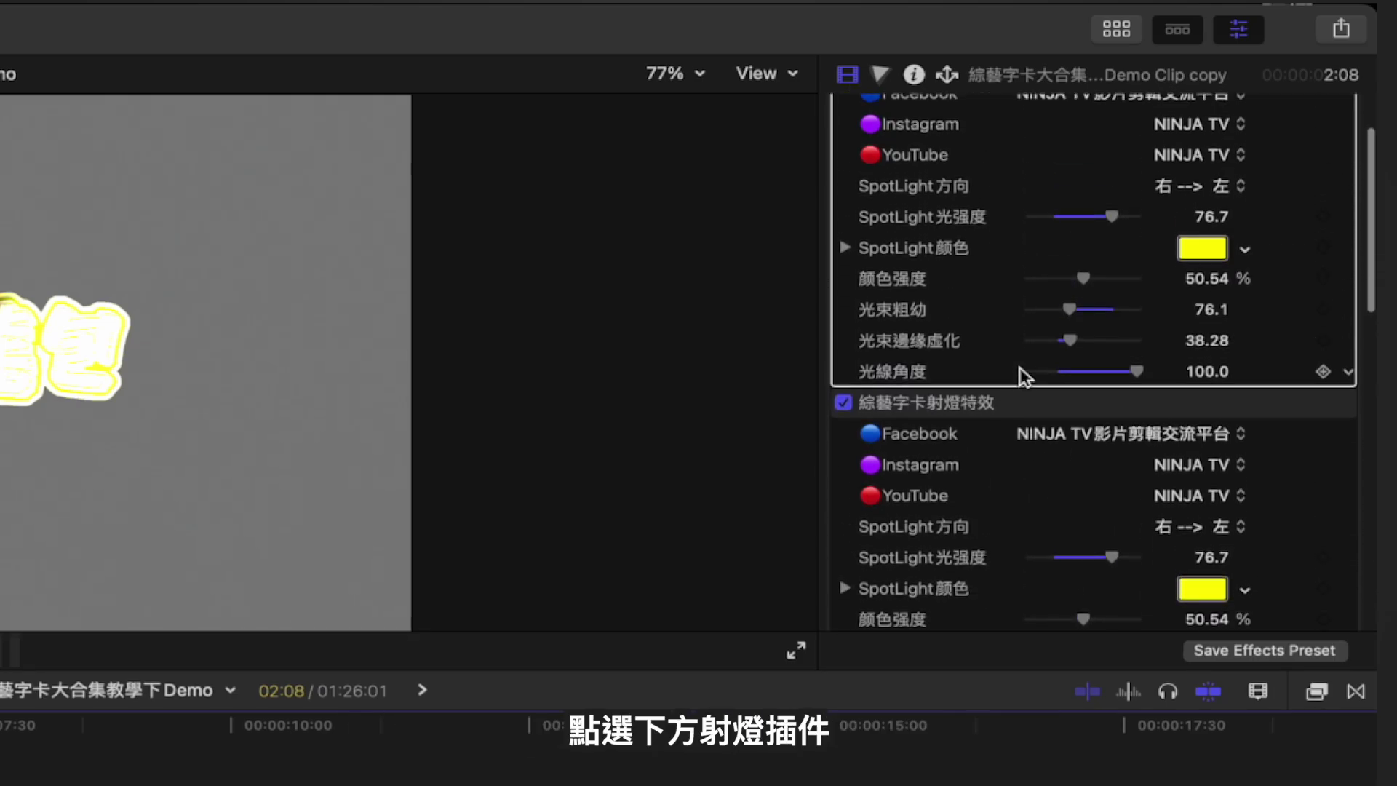
{"action": "scroll", "coordinate": [1055, 407], "scroll_direction": "down", "scroll_amount": 3}
Step: Set the second spotlight to sweep 左-->右 with 光線角度 -100
{"action": "left_click", "coordinate": [1126, 331]}
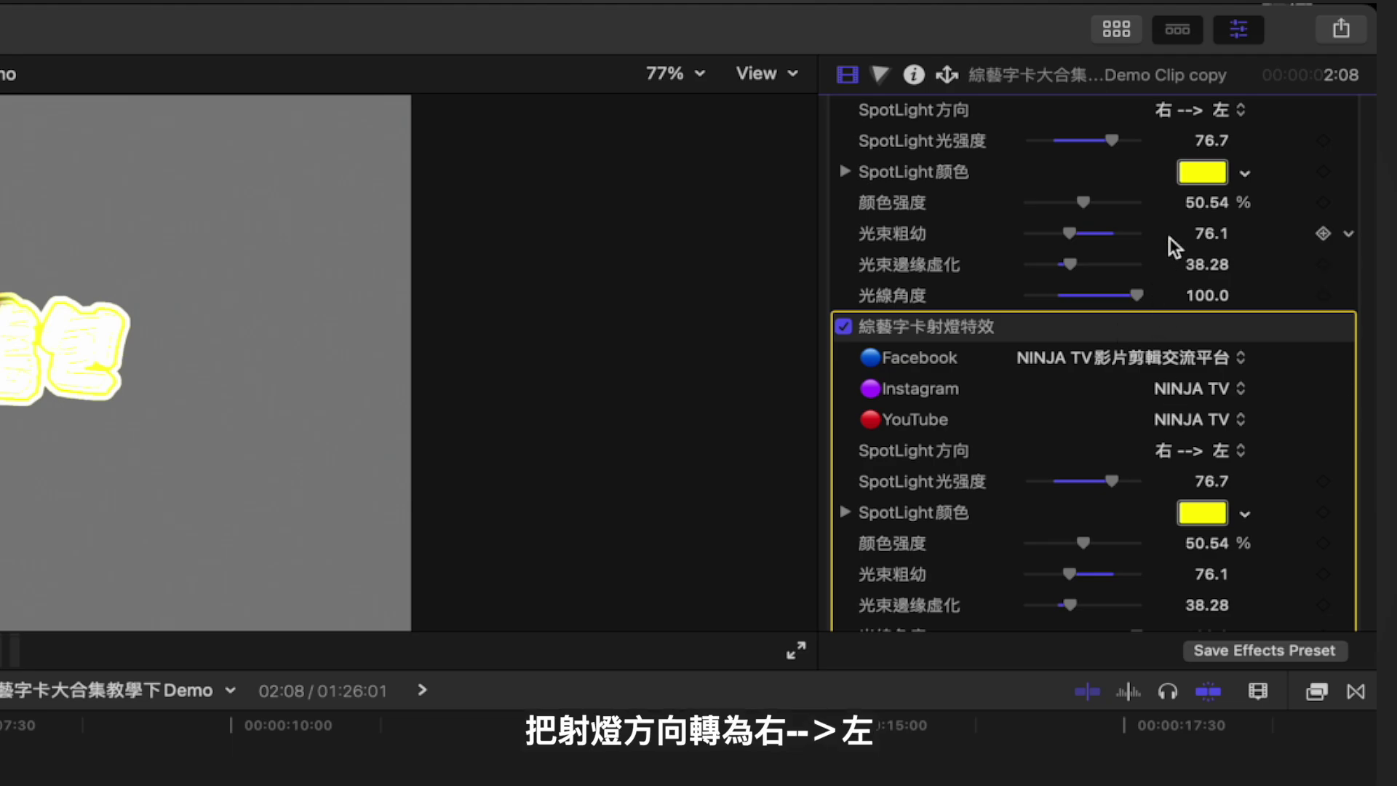
{"action": "left_click", "coordinate": [1173, 451]}
{"action": "left_click", "coordinate": [1185, 399]}
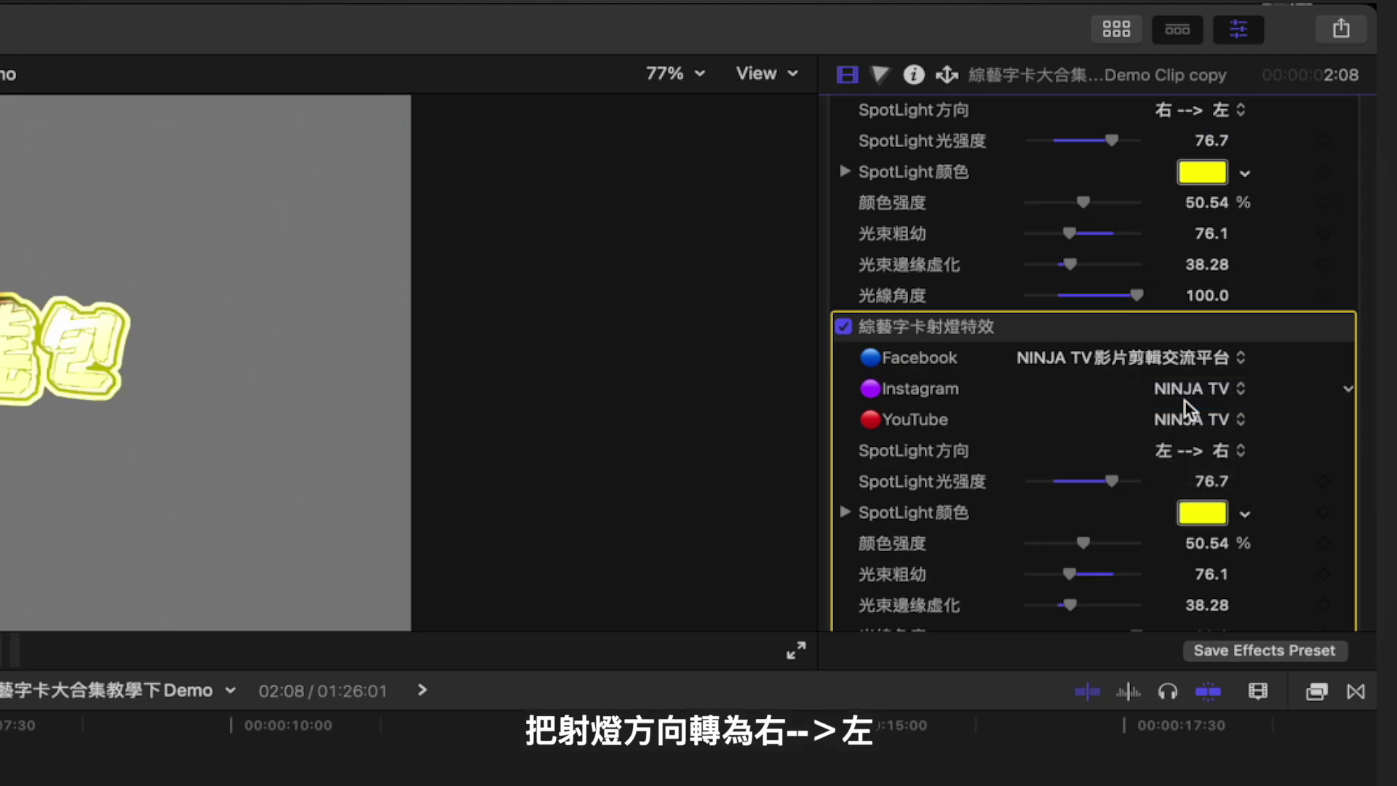
{"action": "scroll", "coordinate": [1137, 252], "scroll_direction": "down", "scroll_amount": 2}
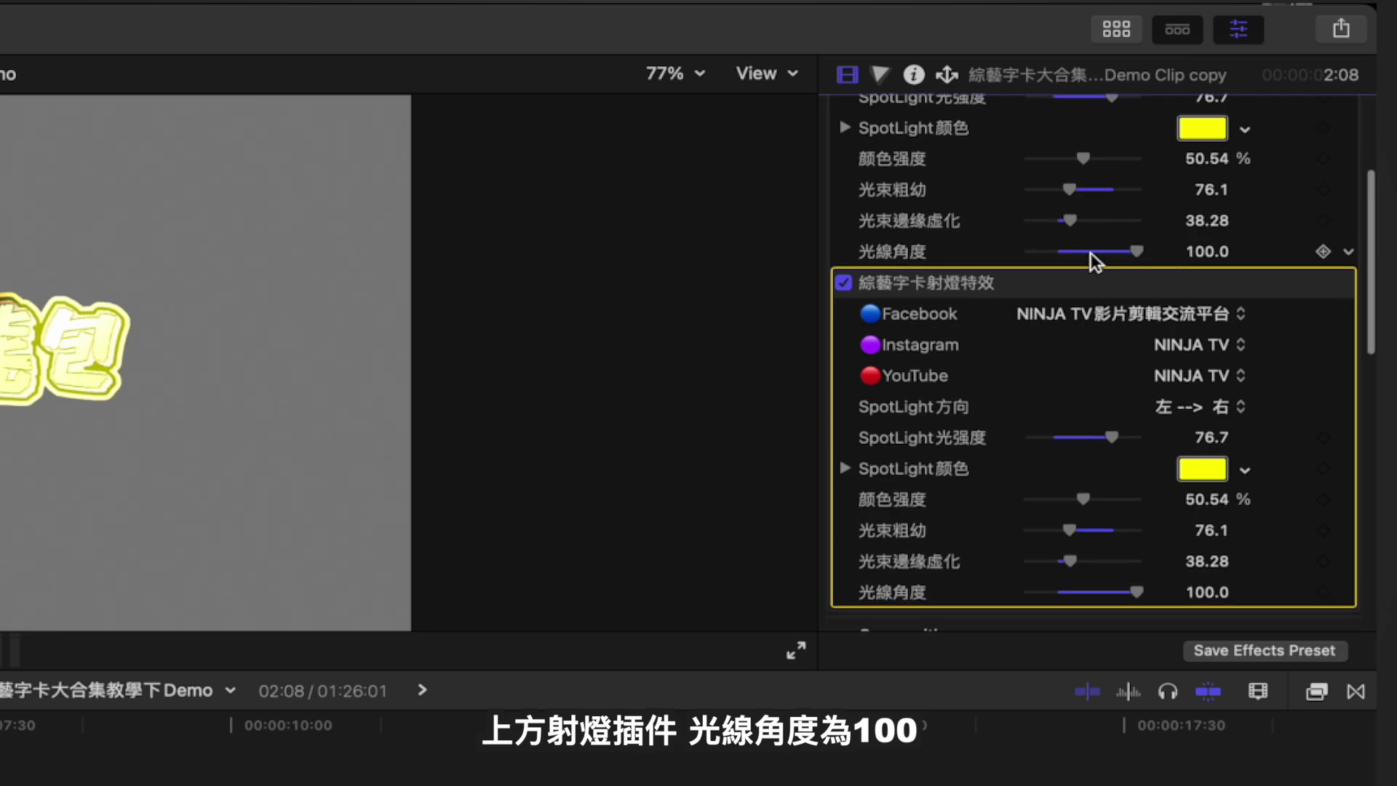
{"action": "left_click", "coordinate": [1202, 593]}
{"action": "type", "text": "-100"}
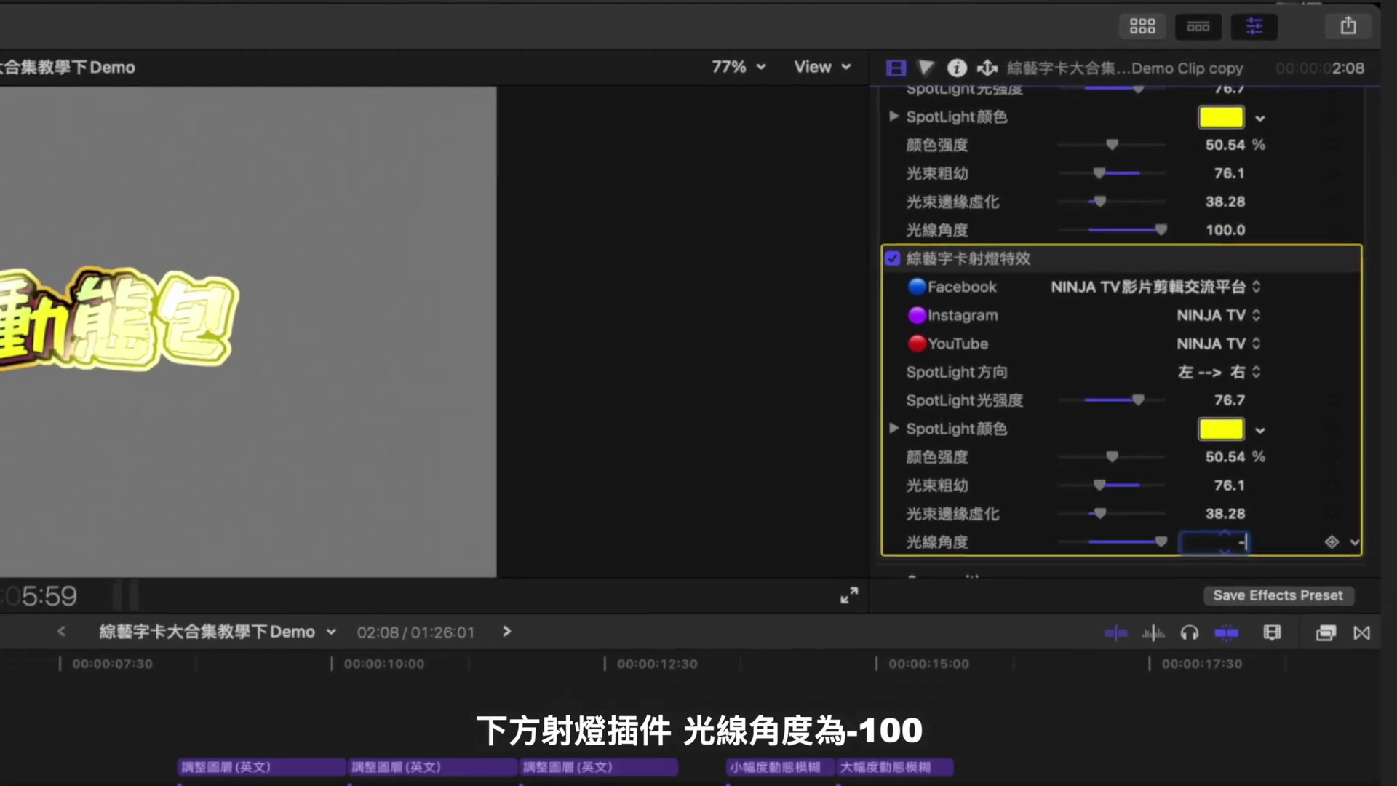
{"action": "key", "text": "Return"}
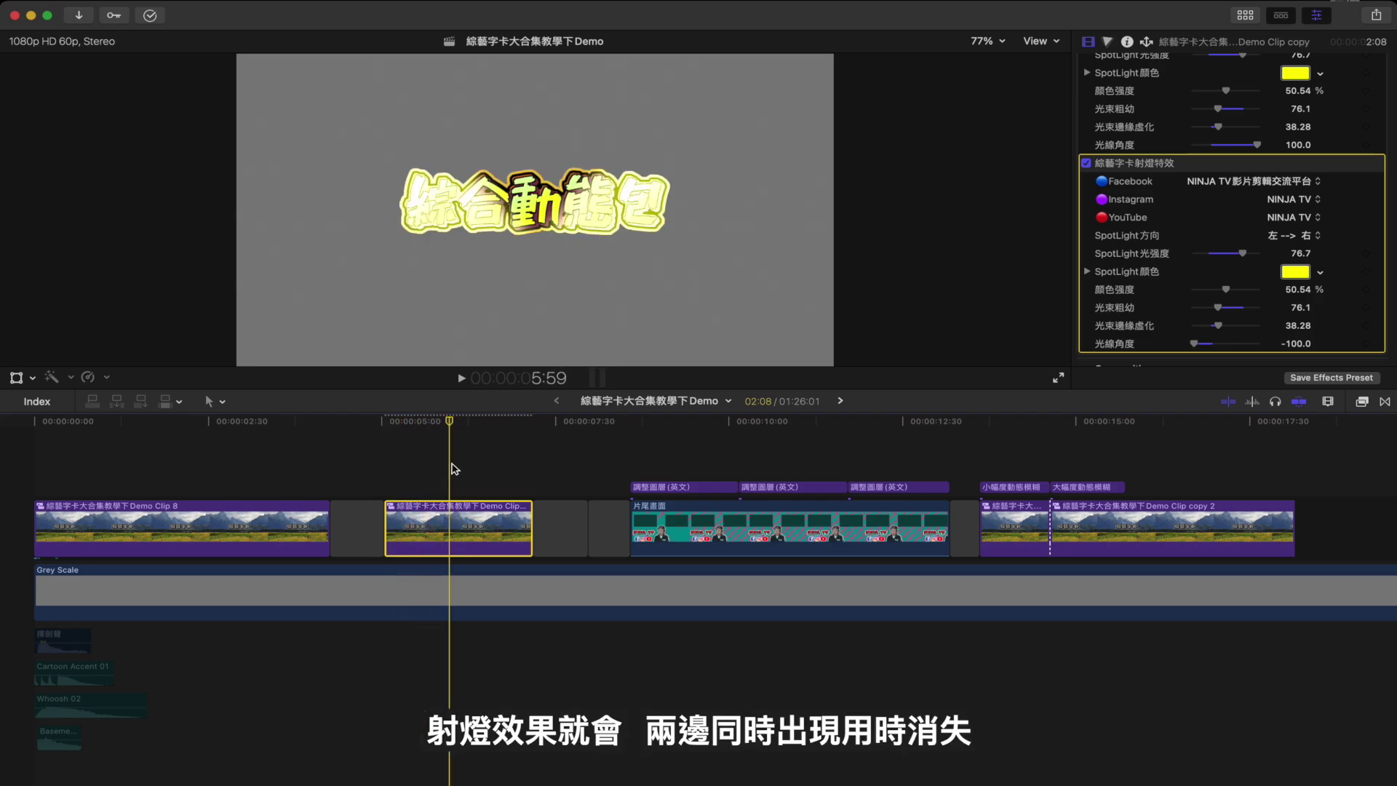
{"action": "key", "text": "space"}
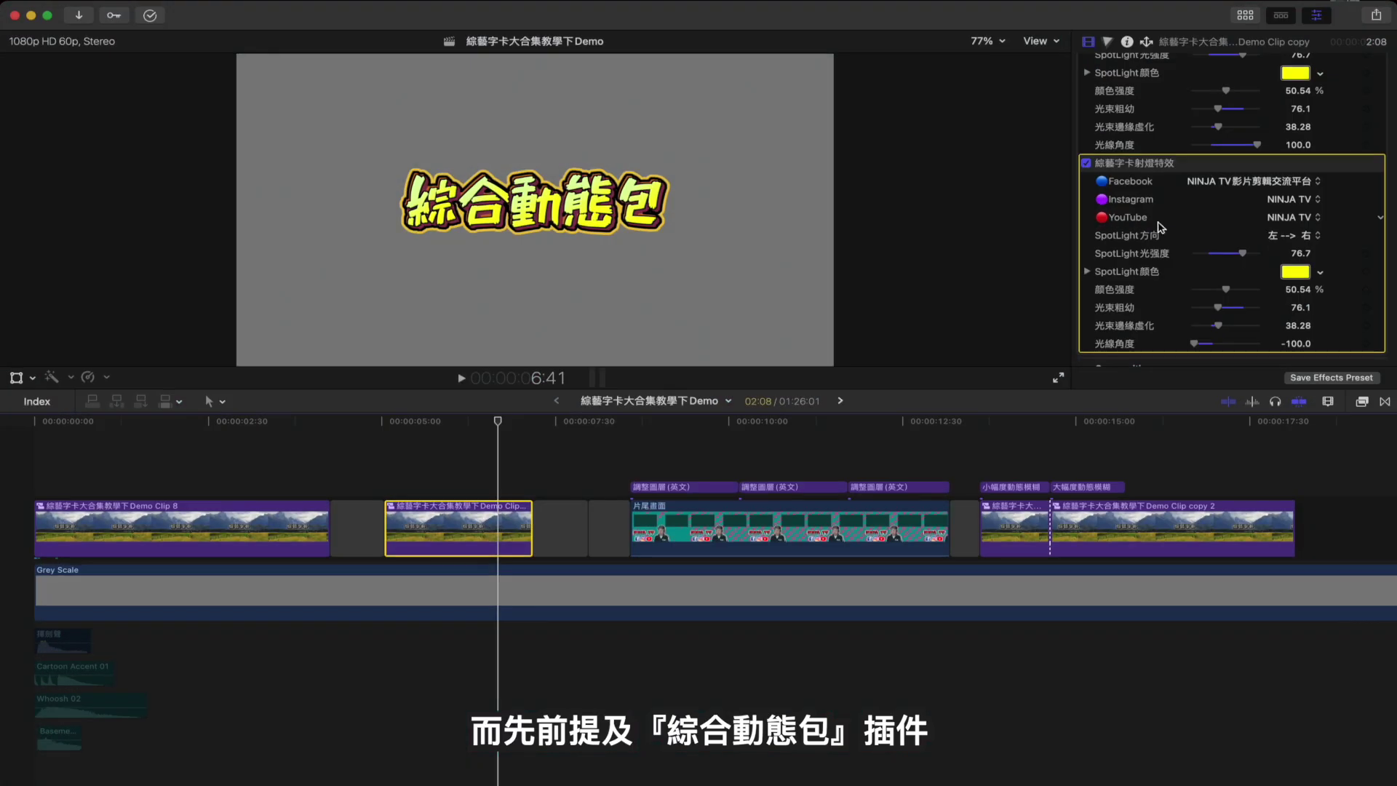
{"action": "left_click", "coordinate": [209, 527]}
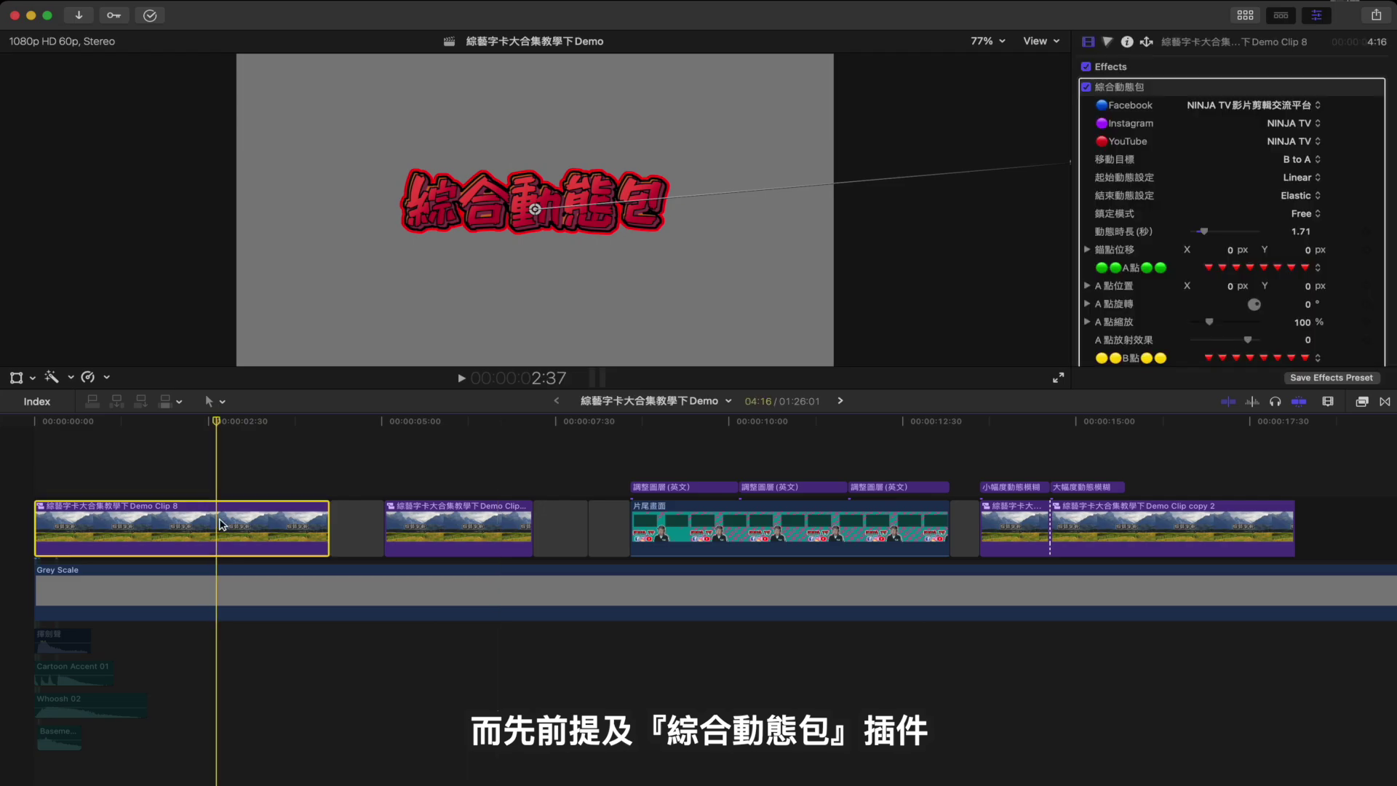
{"action": "left_click", "coordinate": [1290, 162]}
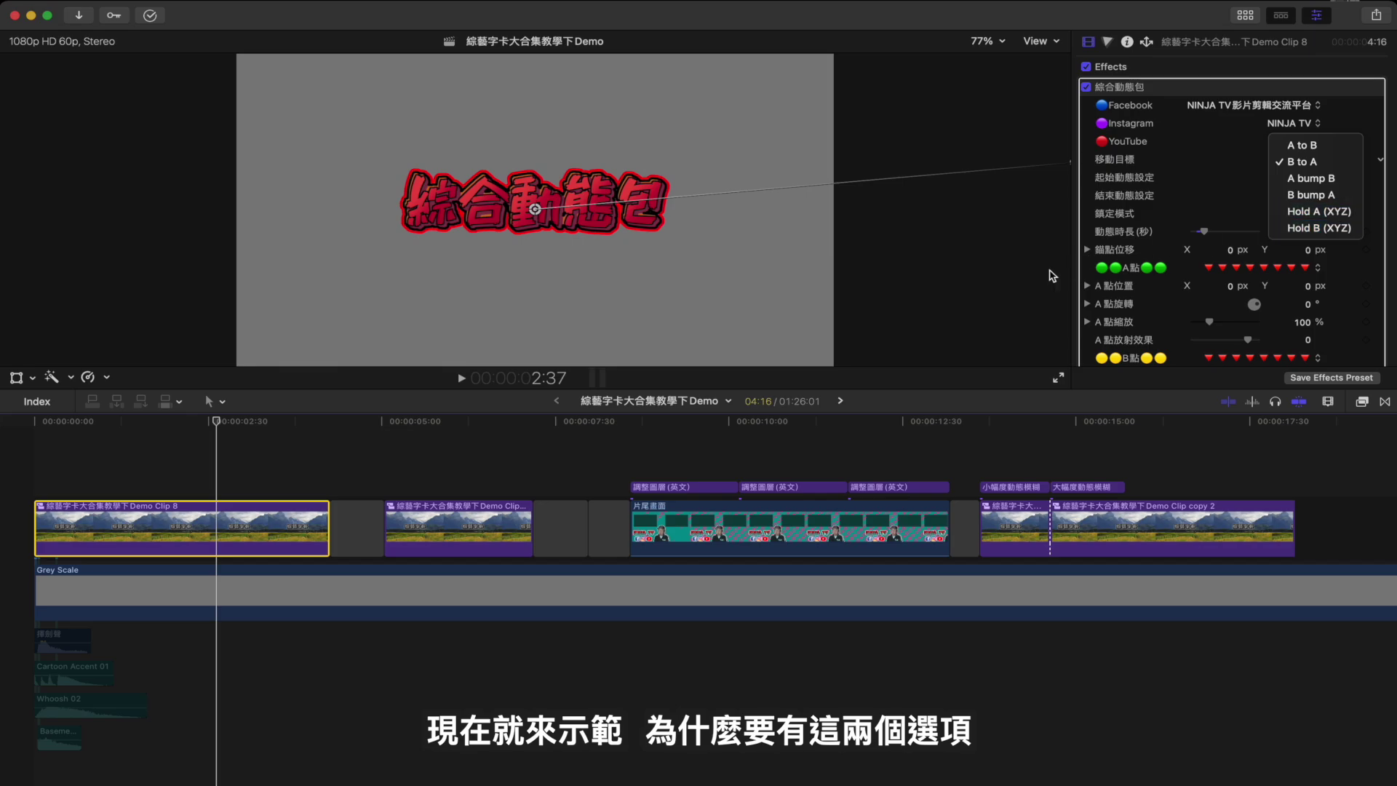
{"action": "left_click", "coordinate": [1053, 276]}
{"action": "left_click", "coordinate": [466, 520]}
Step: Delete both spotlight effects from the second title clip
{"action": "left_click", "coordinate": [466, 518]}
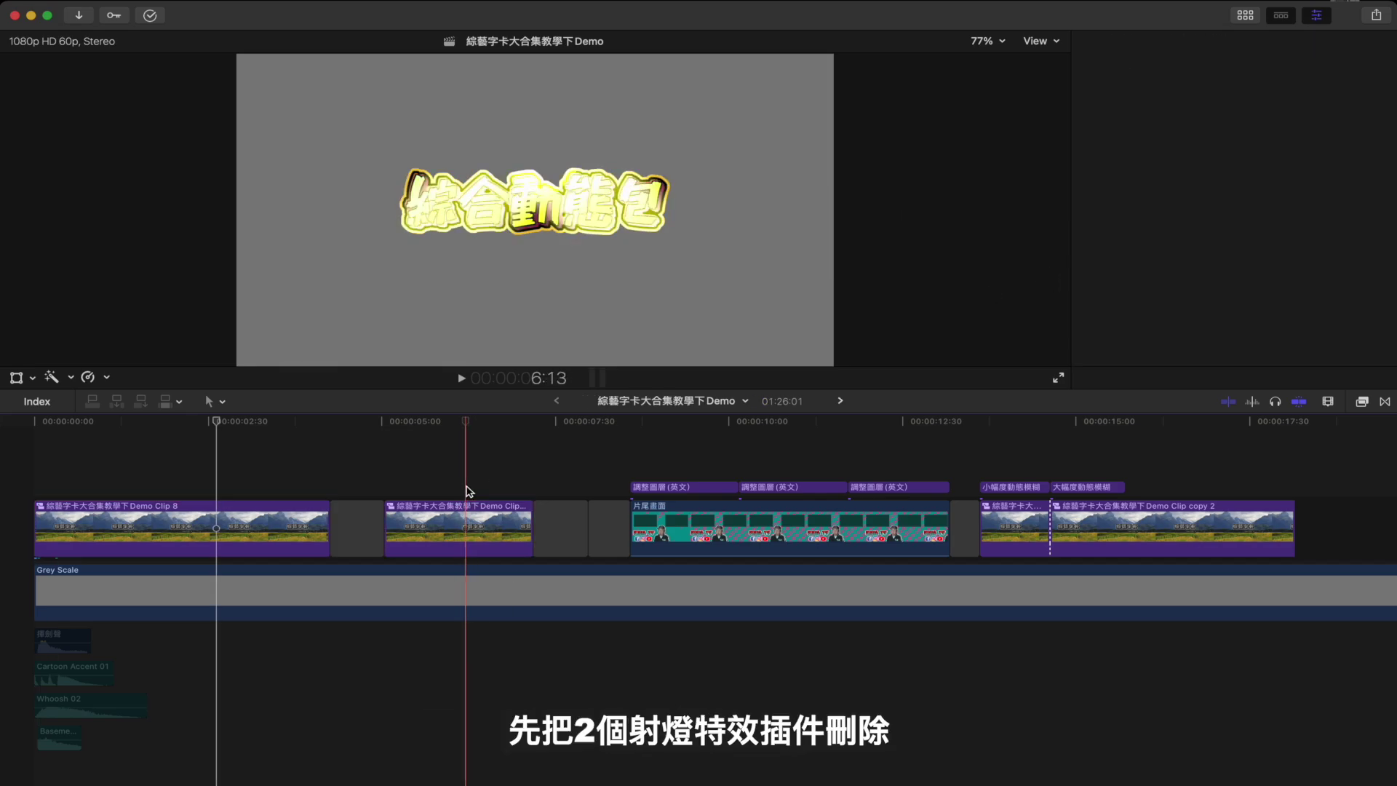
{"action": "key", "text": "Delete"}
{"action": "left_click", "coordinate": [1235, 91]}
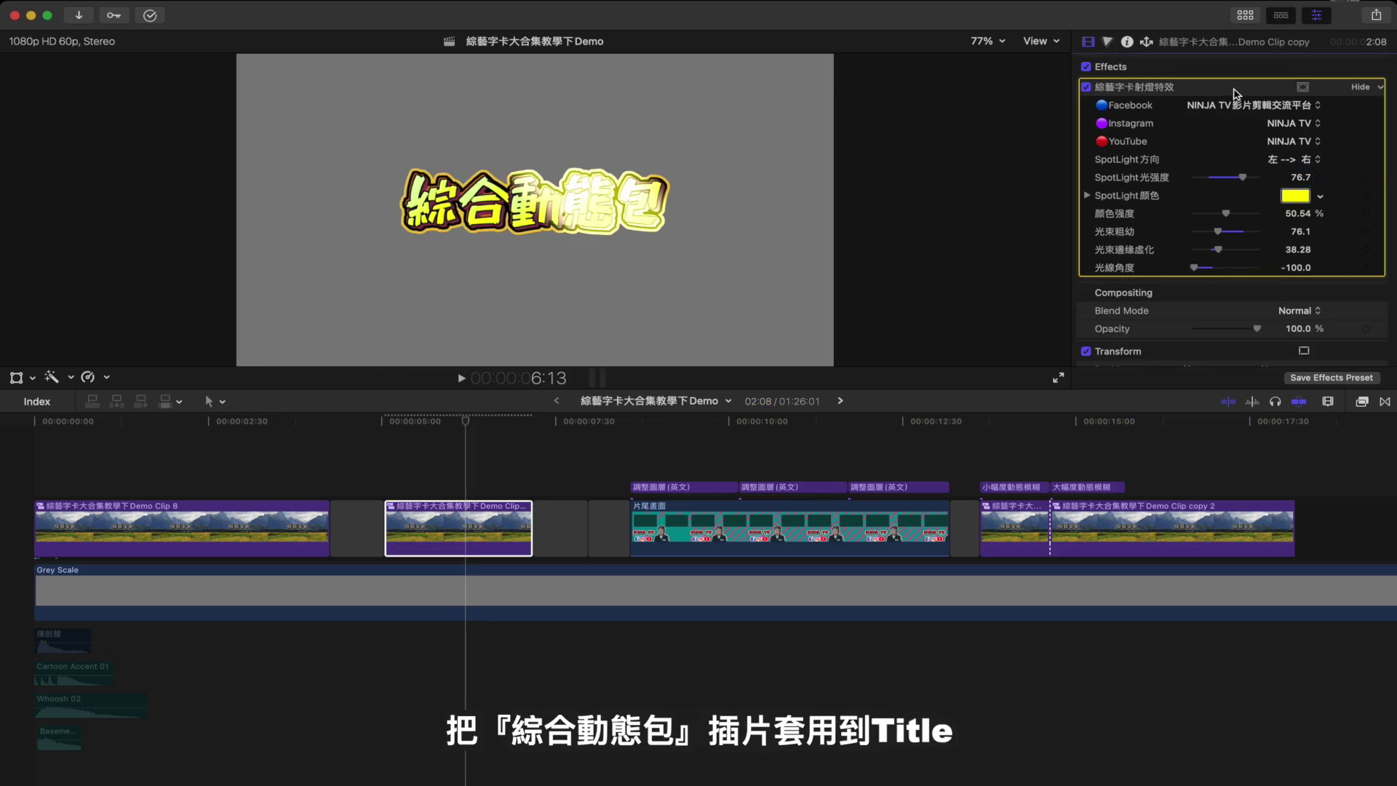
{"action": "key", "text": "Delete"}
Step: Apply 綜合動態包 to the title with its A start point moved to lower left, and preview
{"action": "left_click", "coordinate": [1362, 403]}
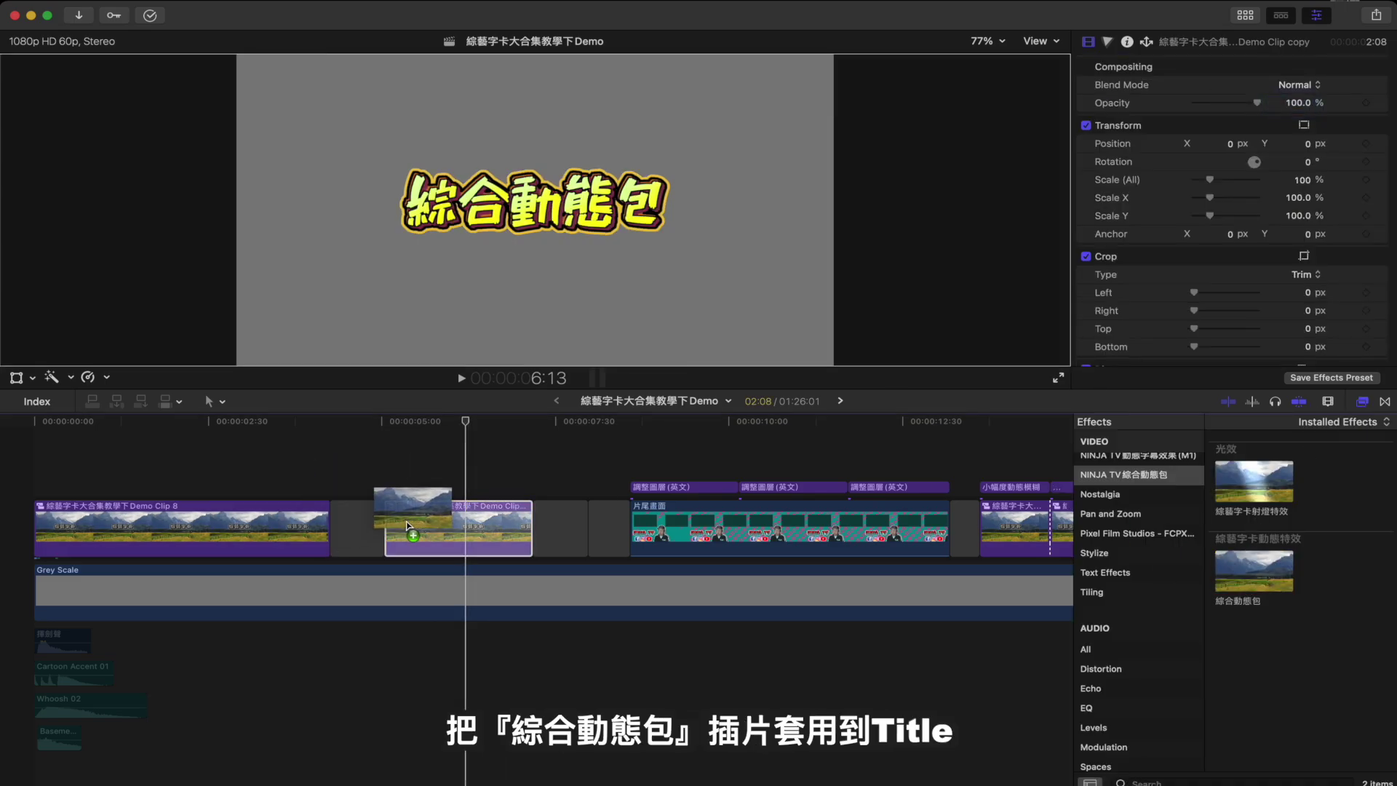
{"action": "left_click_drag", "start_coordinate": [1249, 589], "coordinate": [459, 527]}
{"action": "left_click_drag", "start_coordinate": [601, 206], "coordinate": [438, 289]}
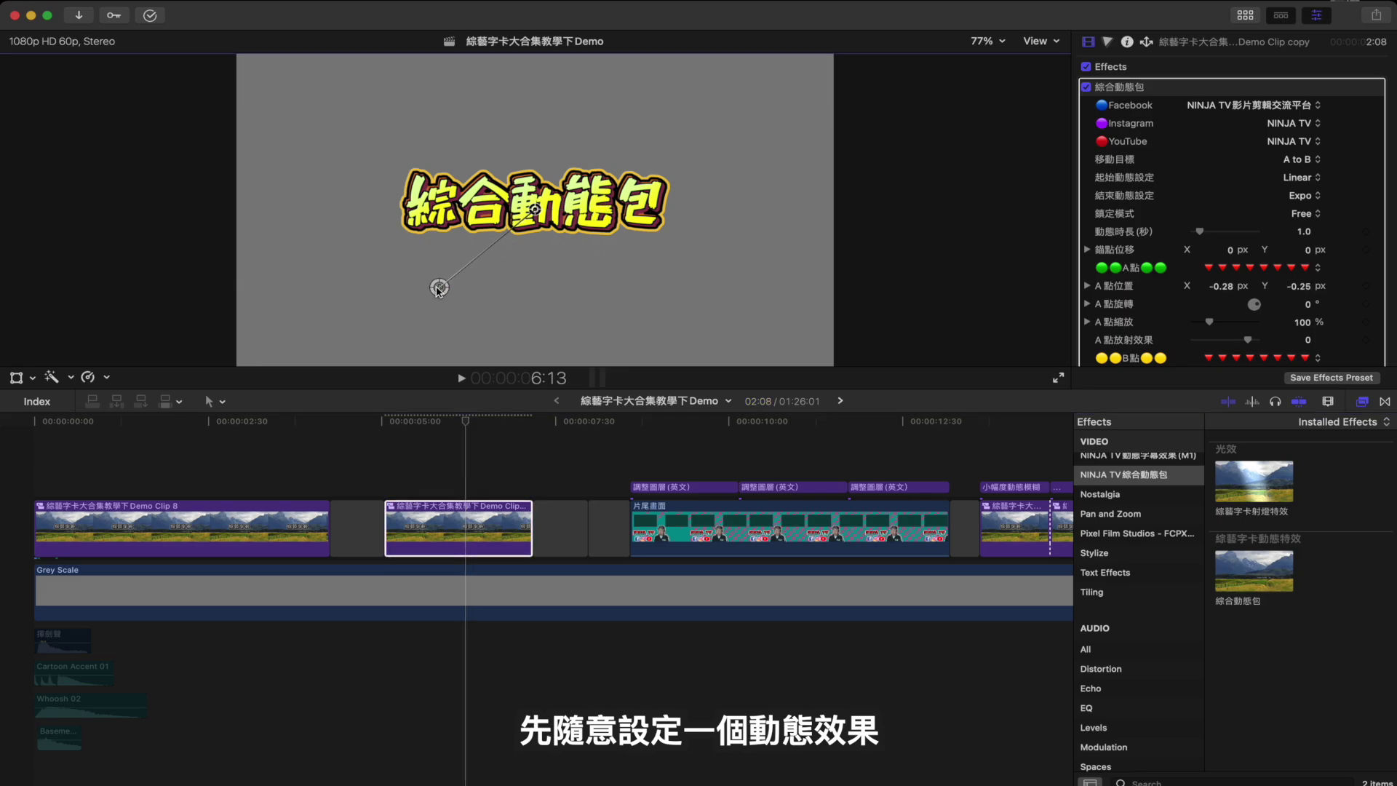
{"action": "left_click", "coordinate": [381, 475]}
{"action": "key", "text": "space"}
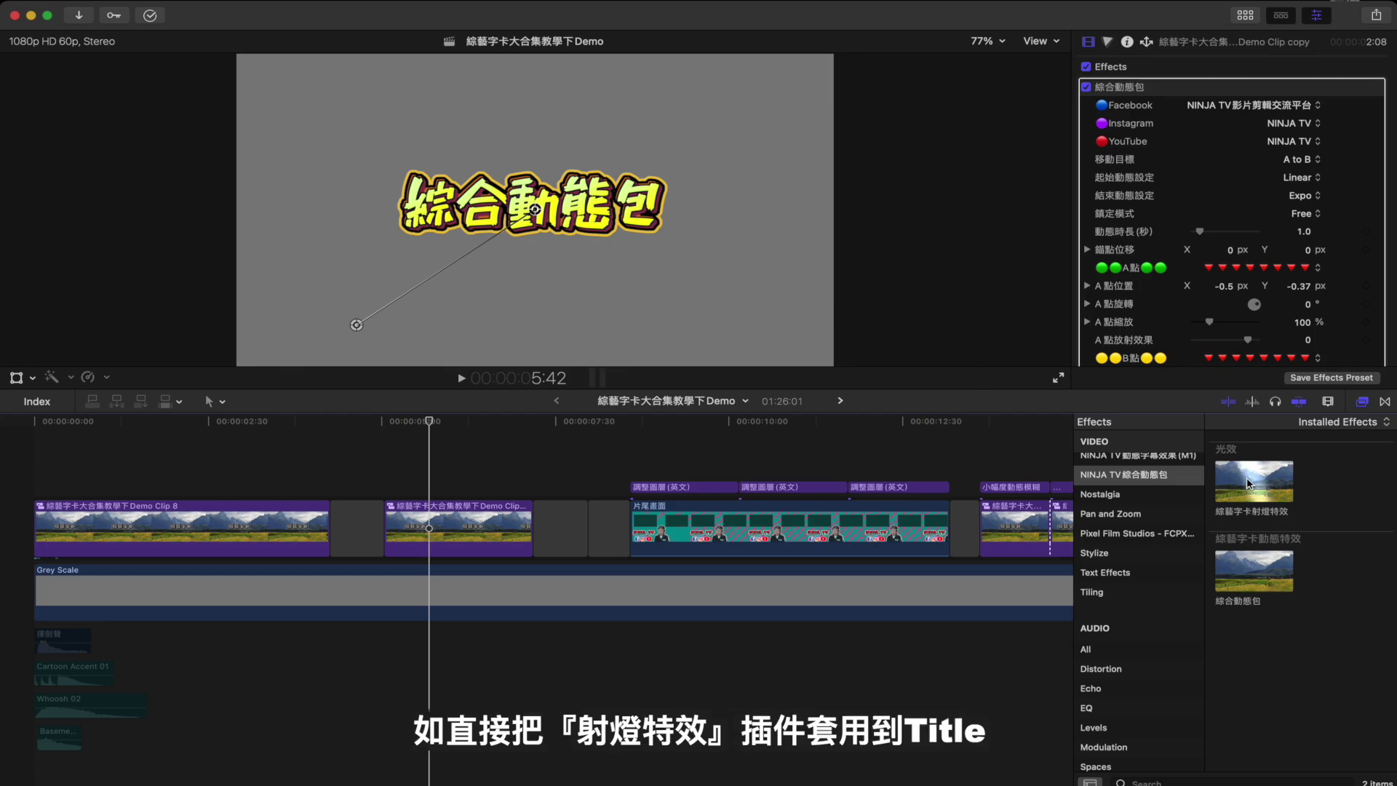
Step: Add 綜藝字卡射燈特效 to the title clip and play back the combined effect
{"action": "left_click_drag", "start_coordinate": [1248, 484], "coordinate": [463, 536]}
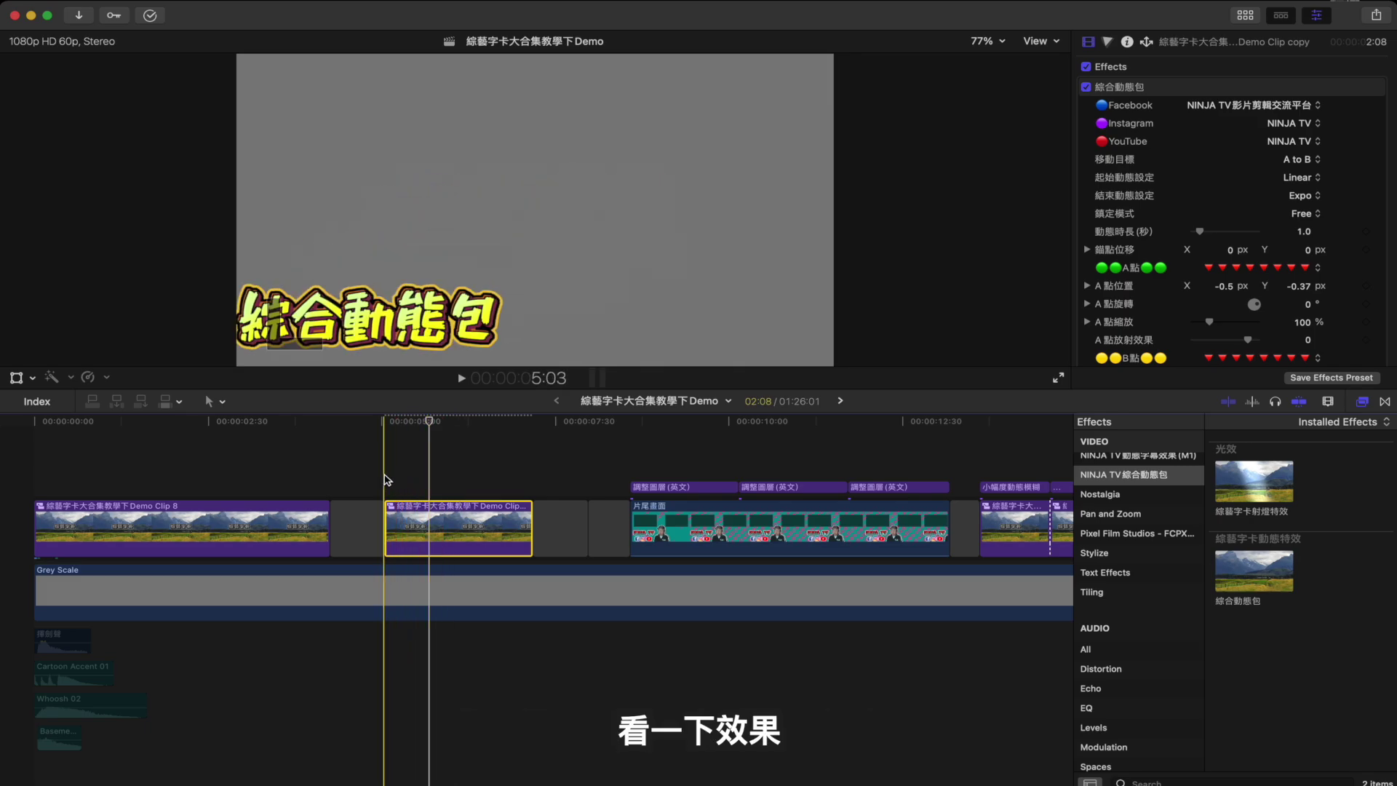
{"action": "left_click", "coordinate": [386, 480]}
{"action": "key", "text": "space"}
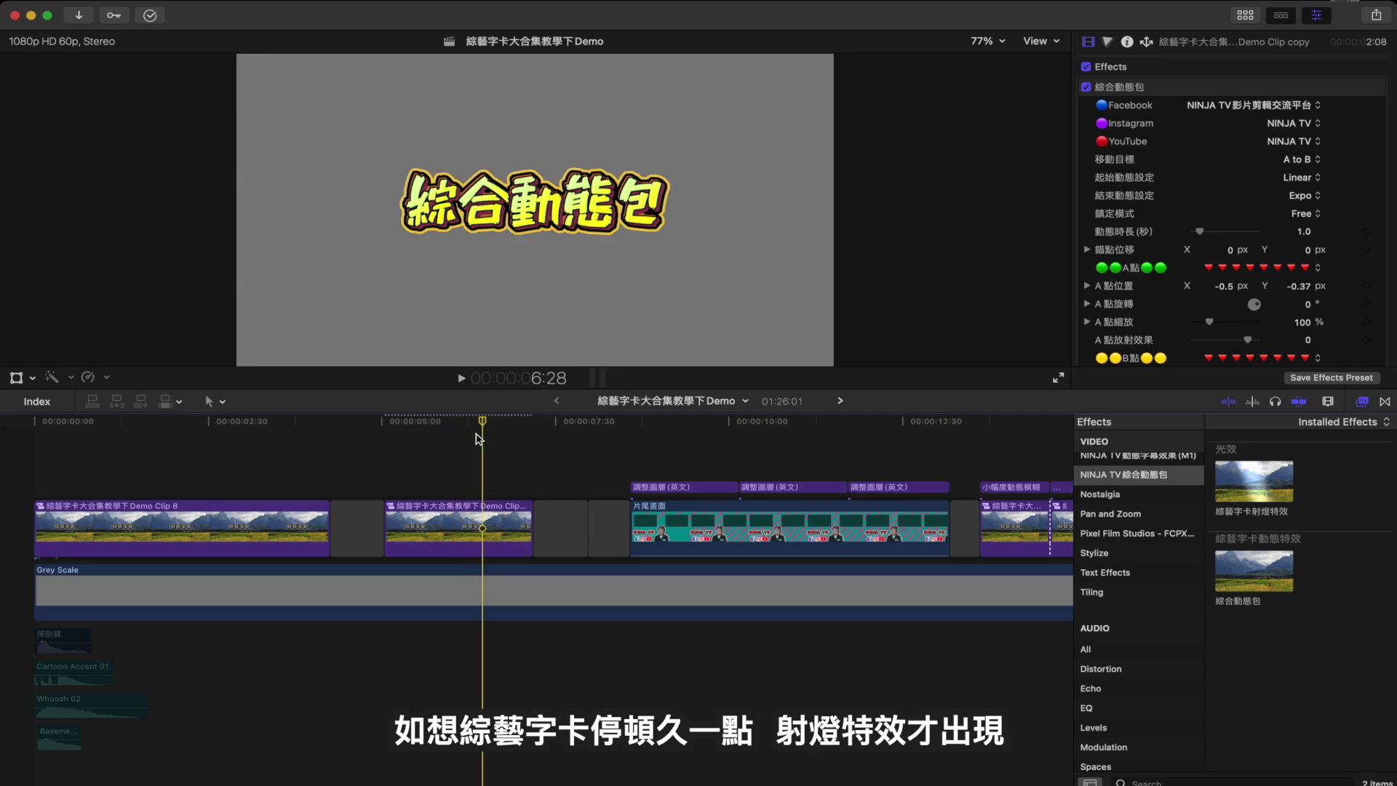
{"action": "left_click_drag", "start_coordinate": [532, 513], "coordinate": [640, 512]}
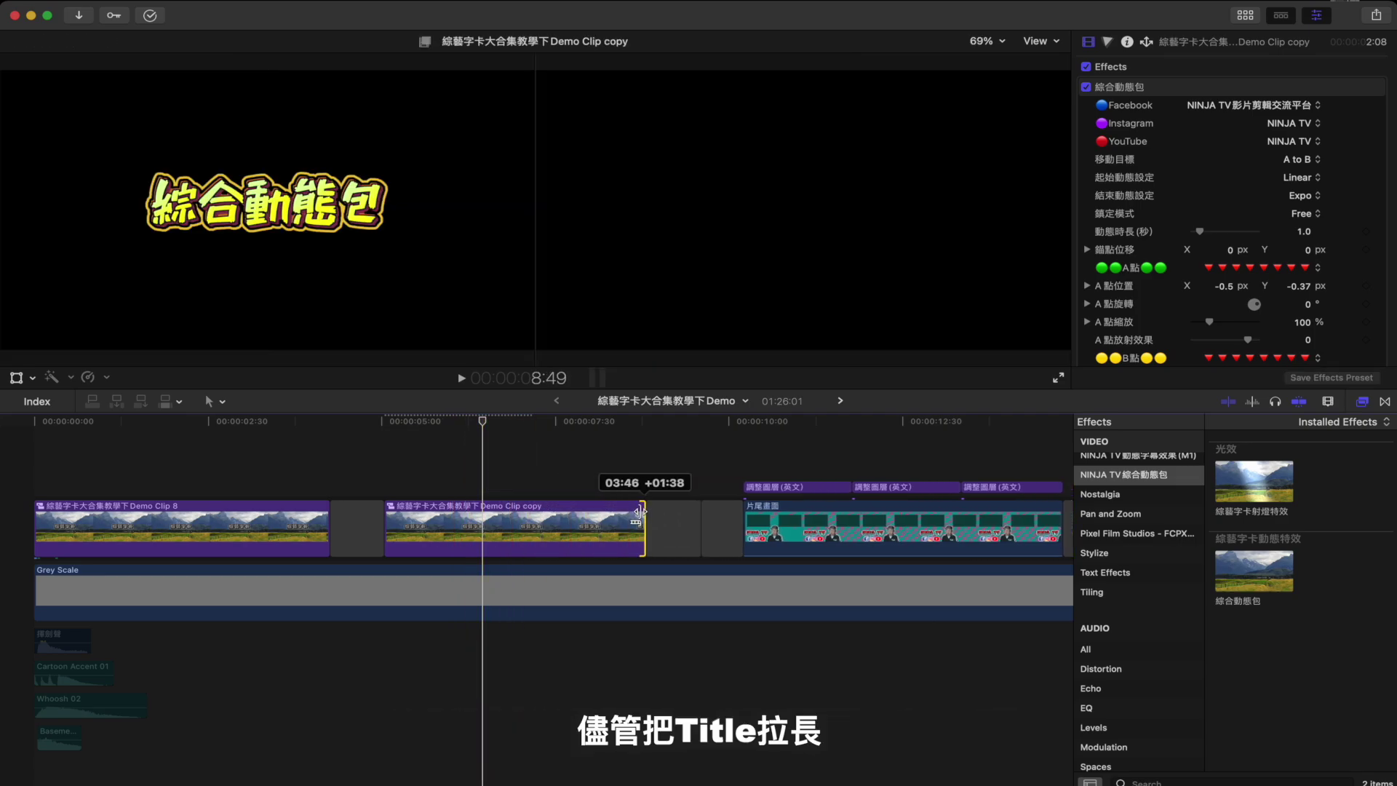
{"action": "key", "text": "space"}
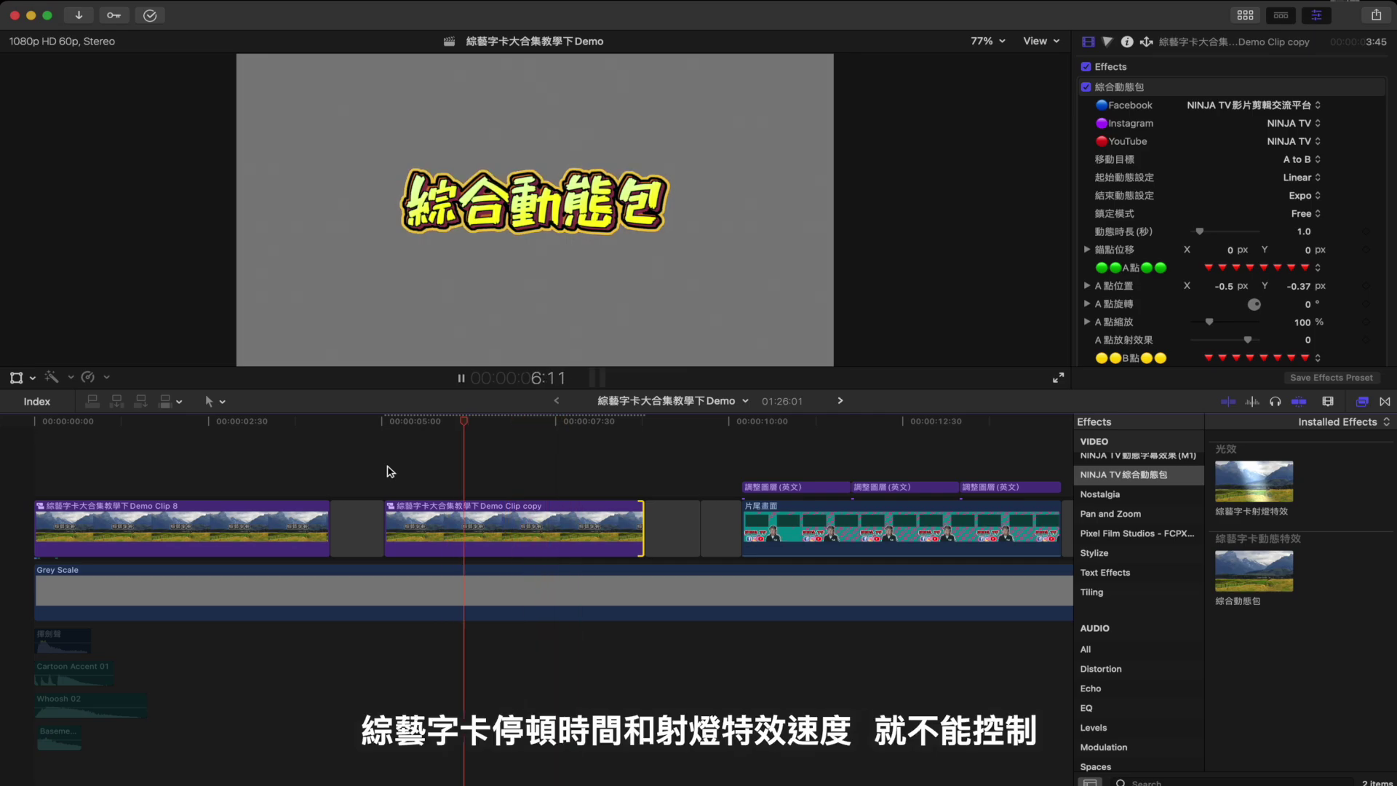
{"action": "key", "text": "space"}
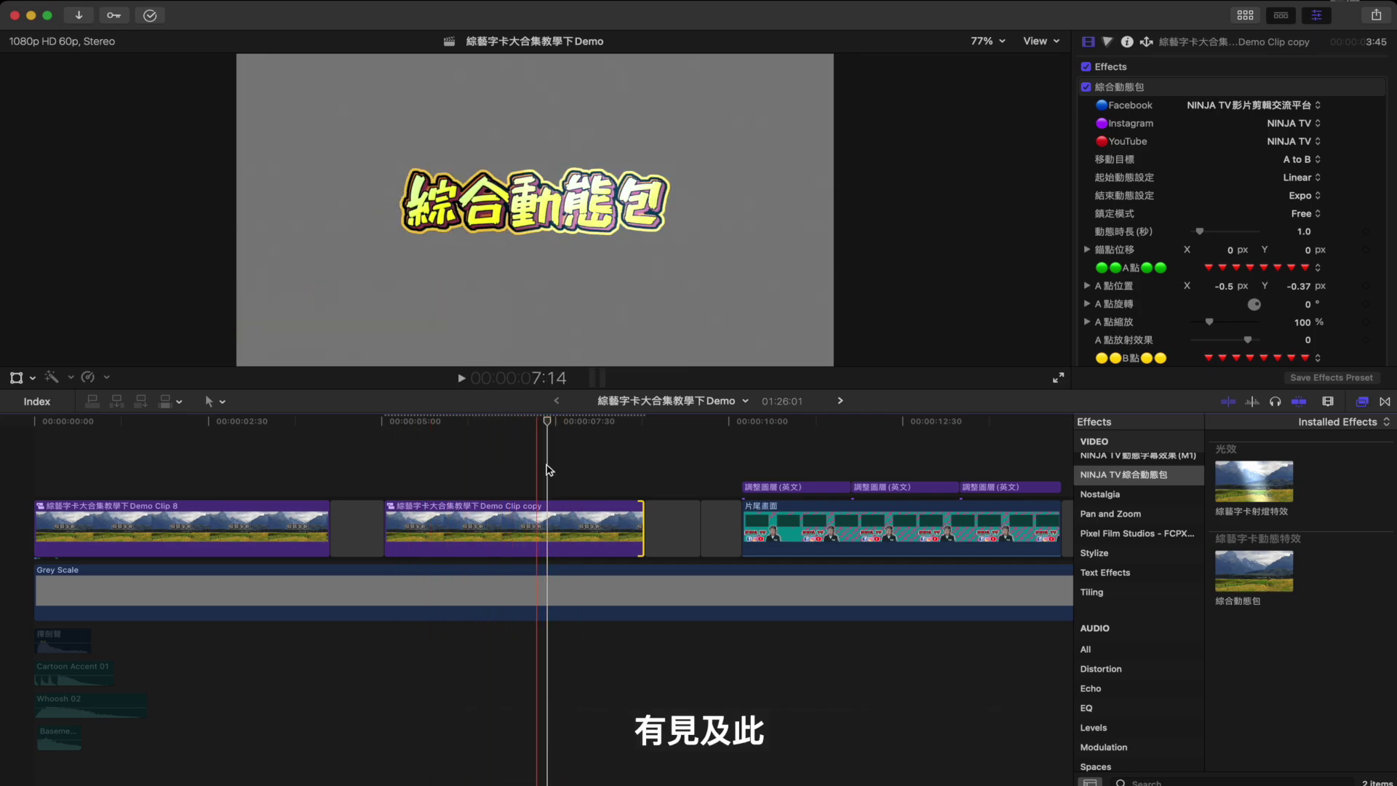
{"action": "left_click_drag", "start_coordinate": [643, 522], "coordinate": [524, 530]}
Step: Remove the 綜藝字卡射燈特效 spotlight effect from the title clip
{"action": "left_click", "coordinate": [495, 534]}
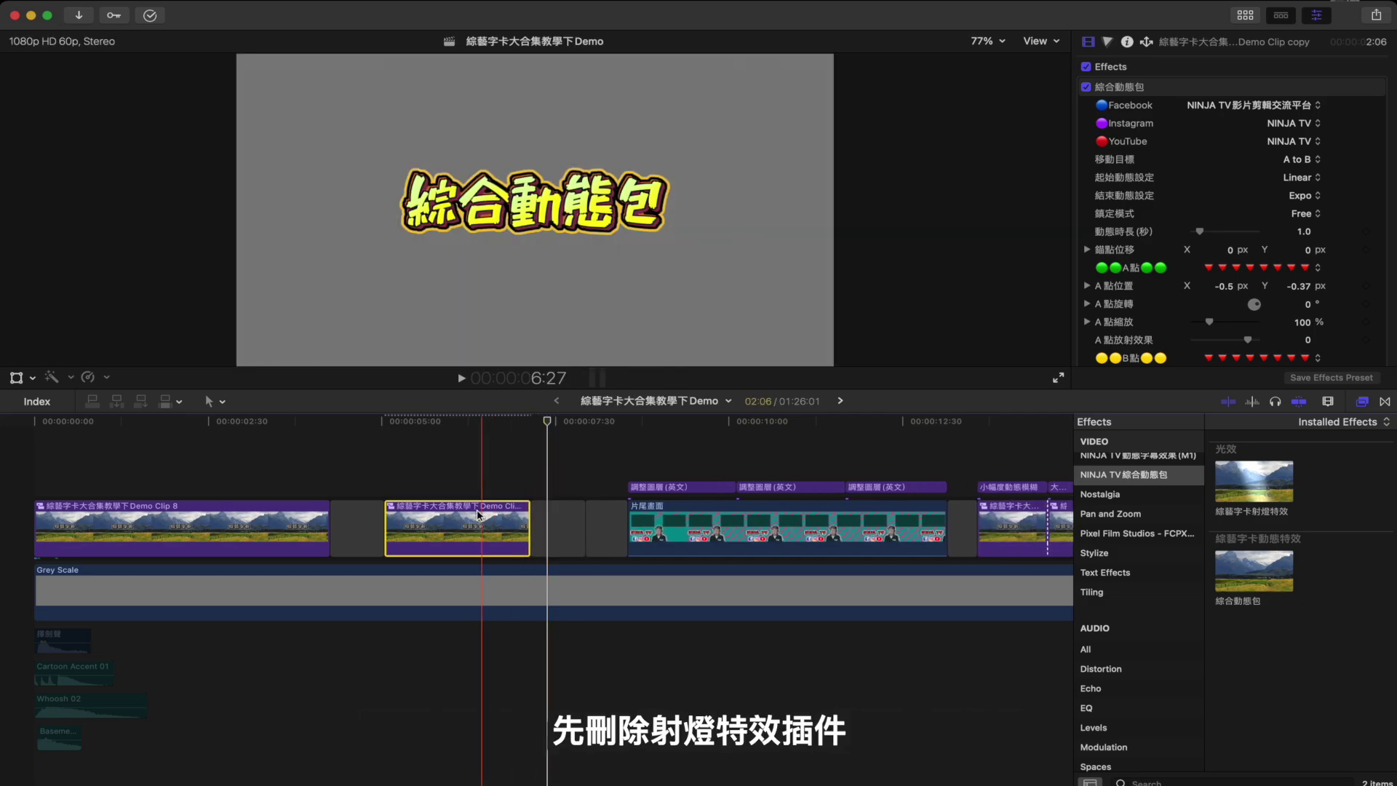
{"action": "scroll", "coordinate": [1194, 280], "scroll_direction": "down", "scroll_amount": 5}
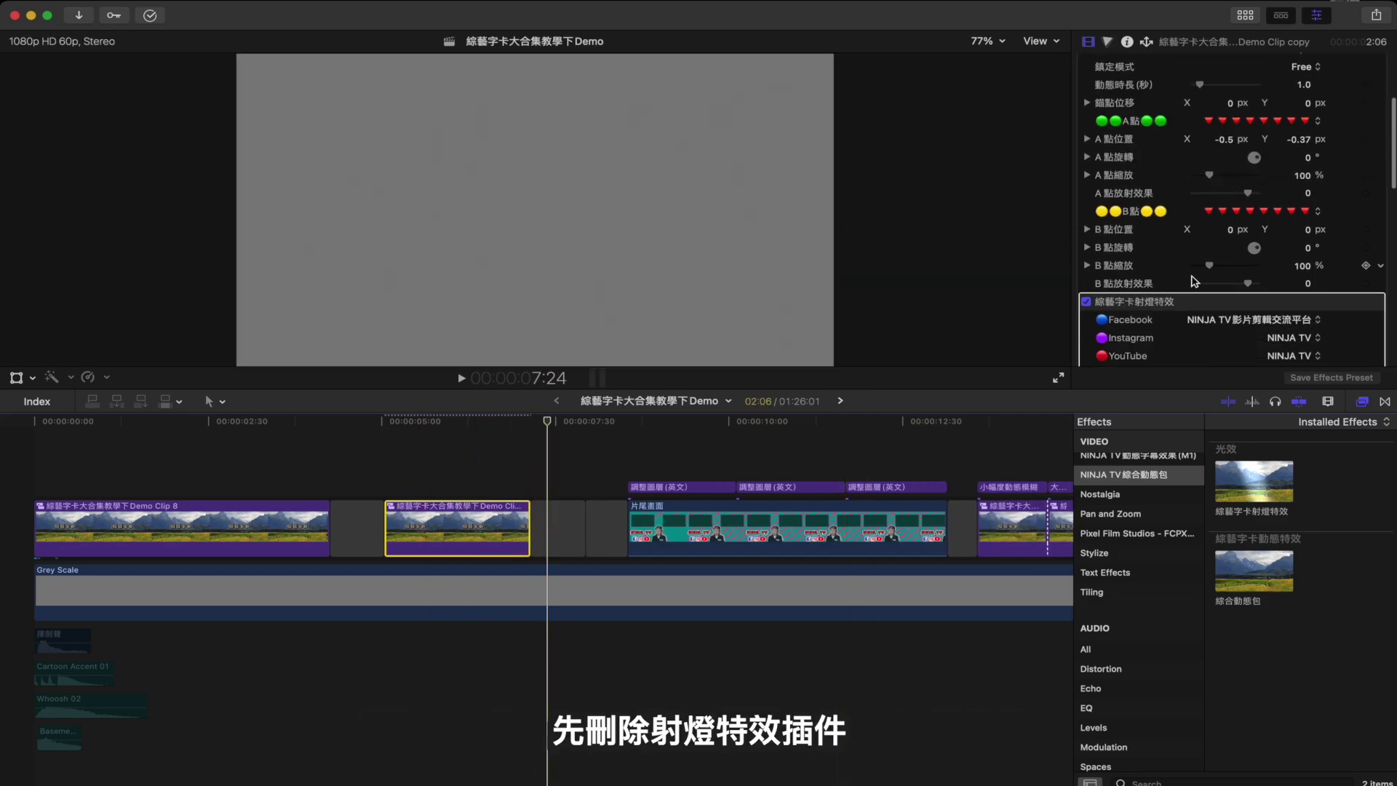
{"action": "left_click", "coordinate": [1188, 315]}
{"action": "key", "text": "Delete"}
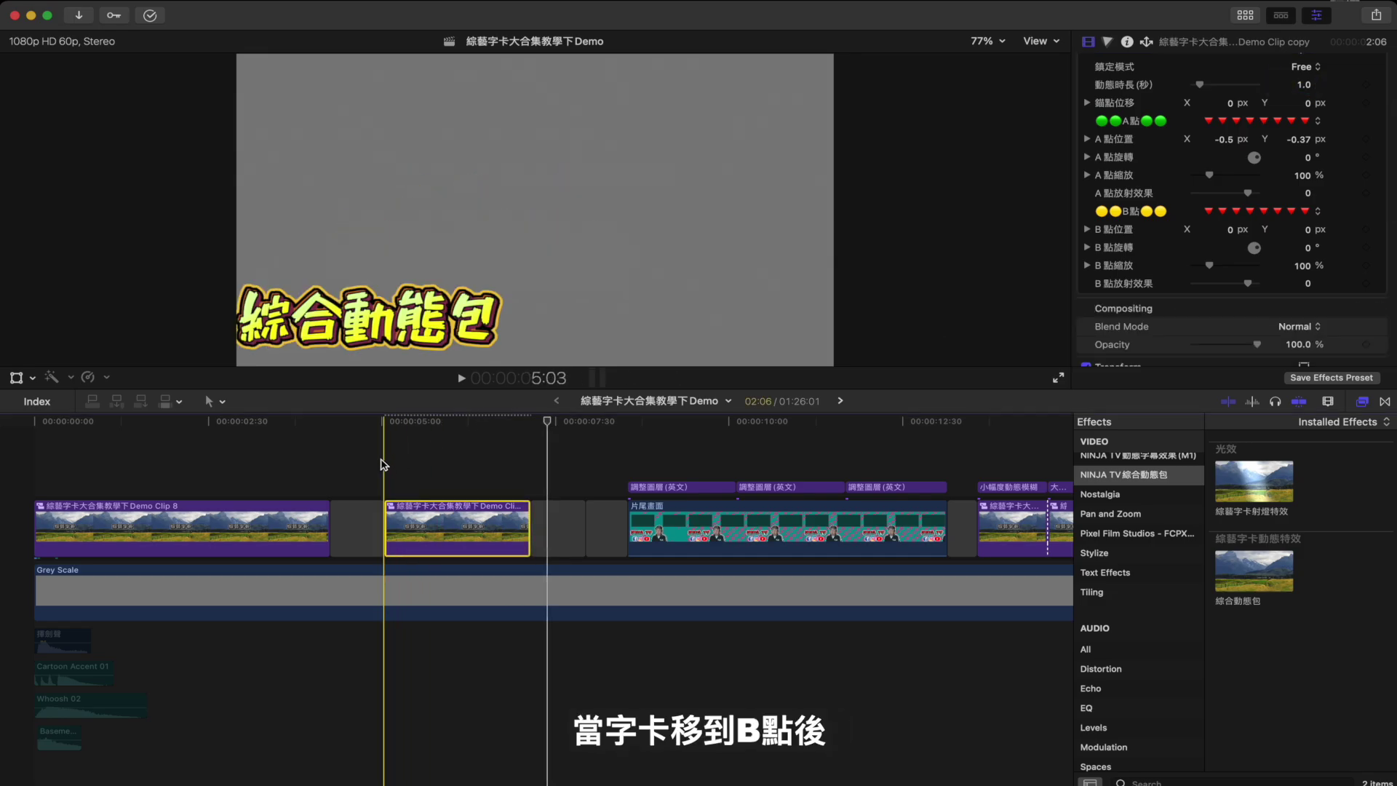
Step: Trim the title to end where it reaches point B, at 1:42, and paste a copy after it
{"action": "key", "text": "space"}
{"action": "key", "text": "space"}
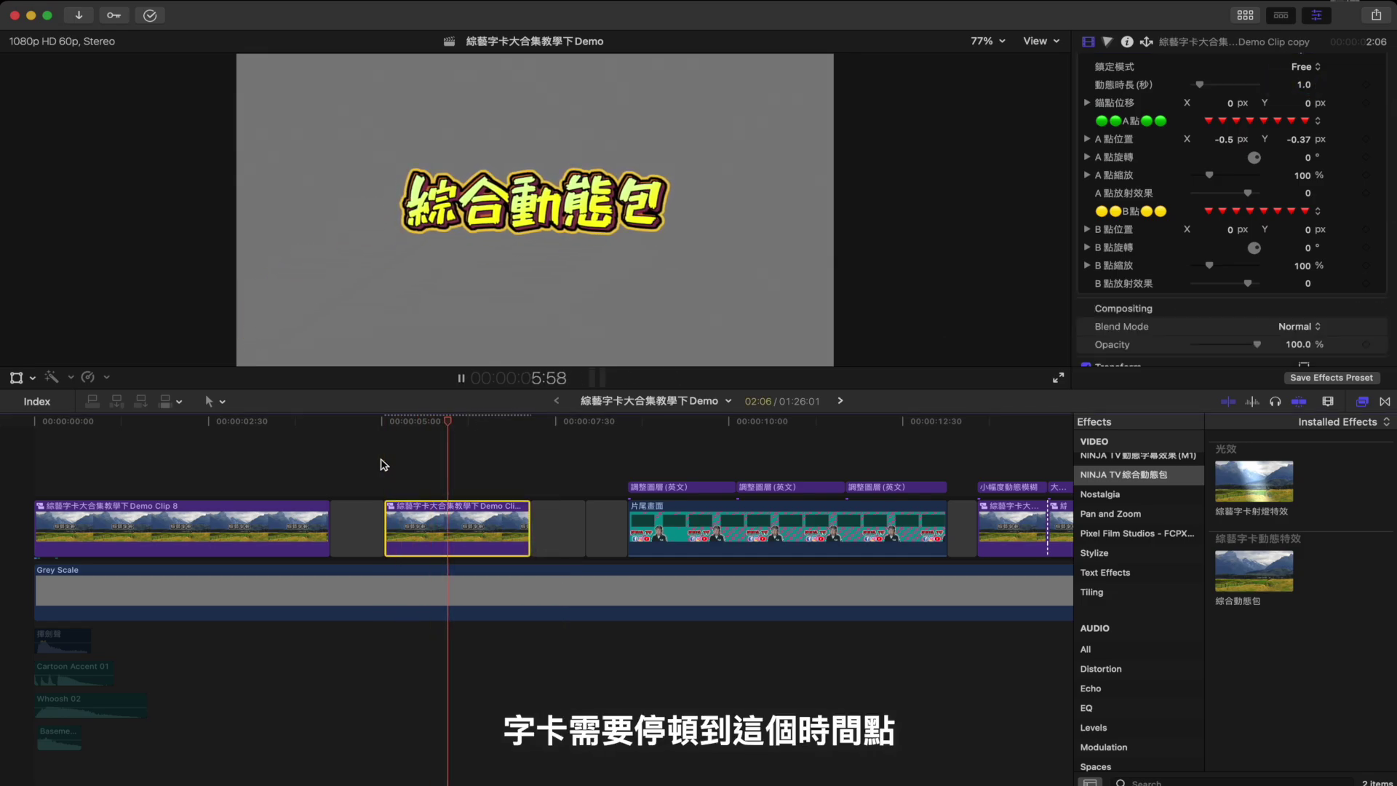
{"action": "key", "text": "space"}
{"action": "left_click_drag", "start_coordinate": [529, 517], "coordinate": [500, 517]}
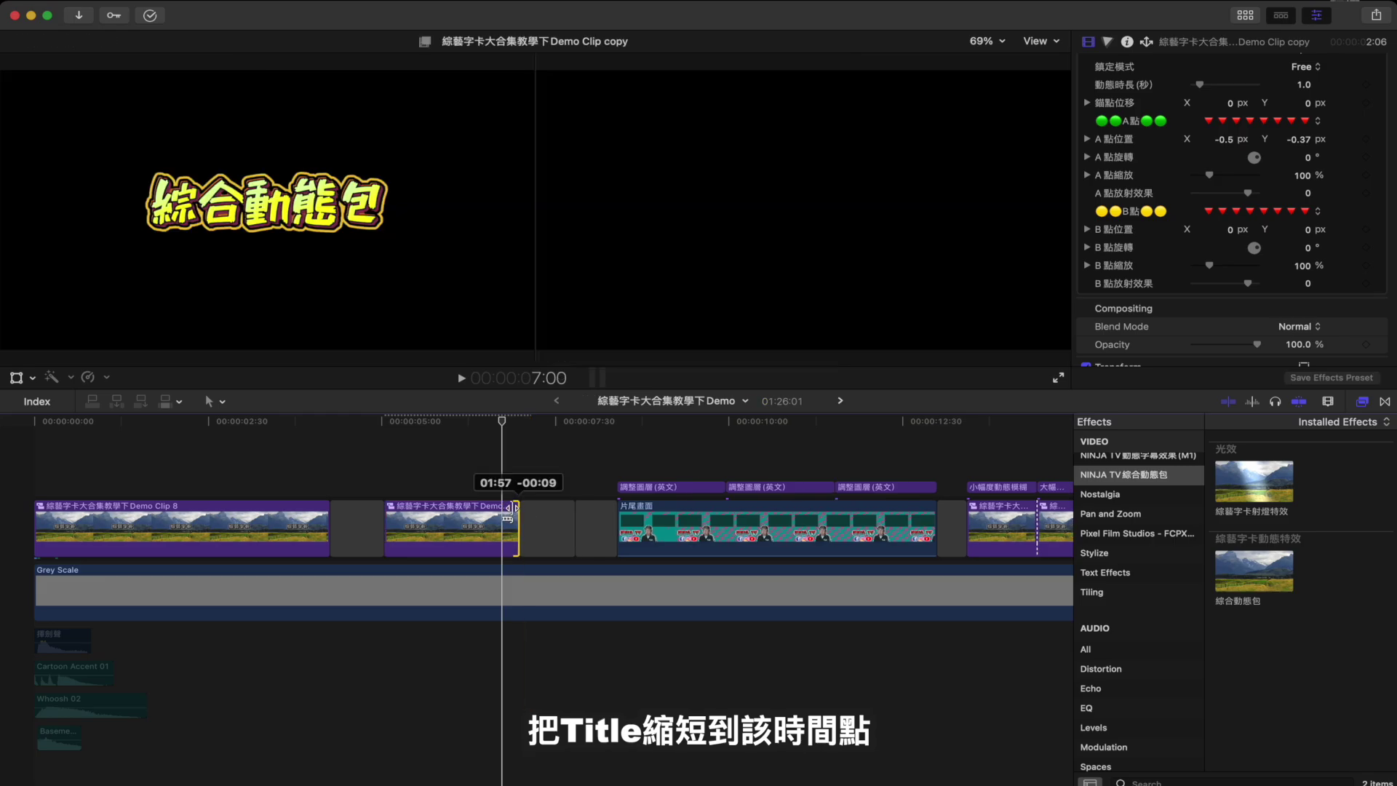
{"action": "left_click", "coordinate": [490, 514]}
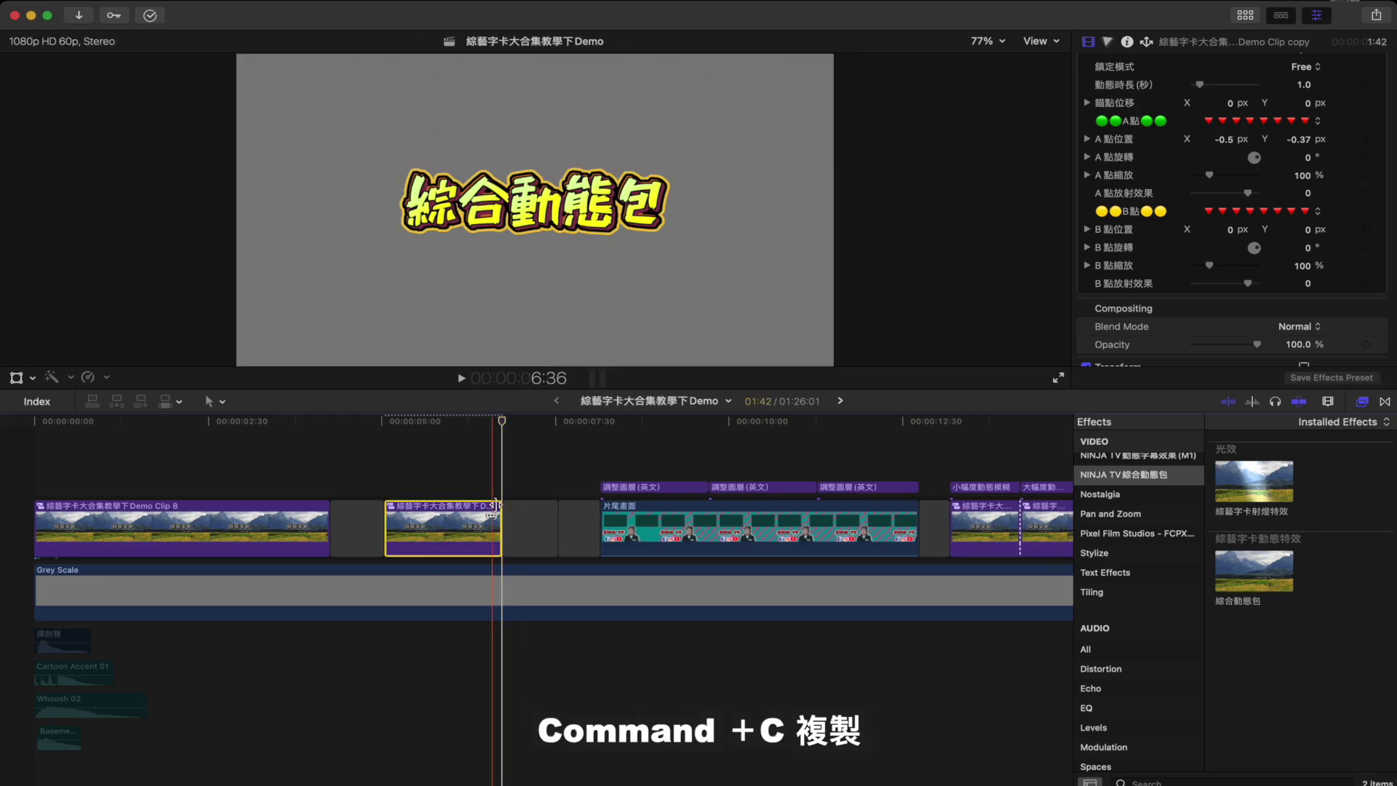
{"action": "key", "text": "super+v"}
Step: Set the title copy's 移動目標 to hold at point B and preview it
{"action": "left_click", "coordinate": [509, 520]}
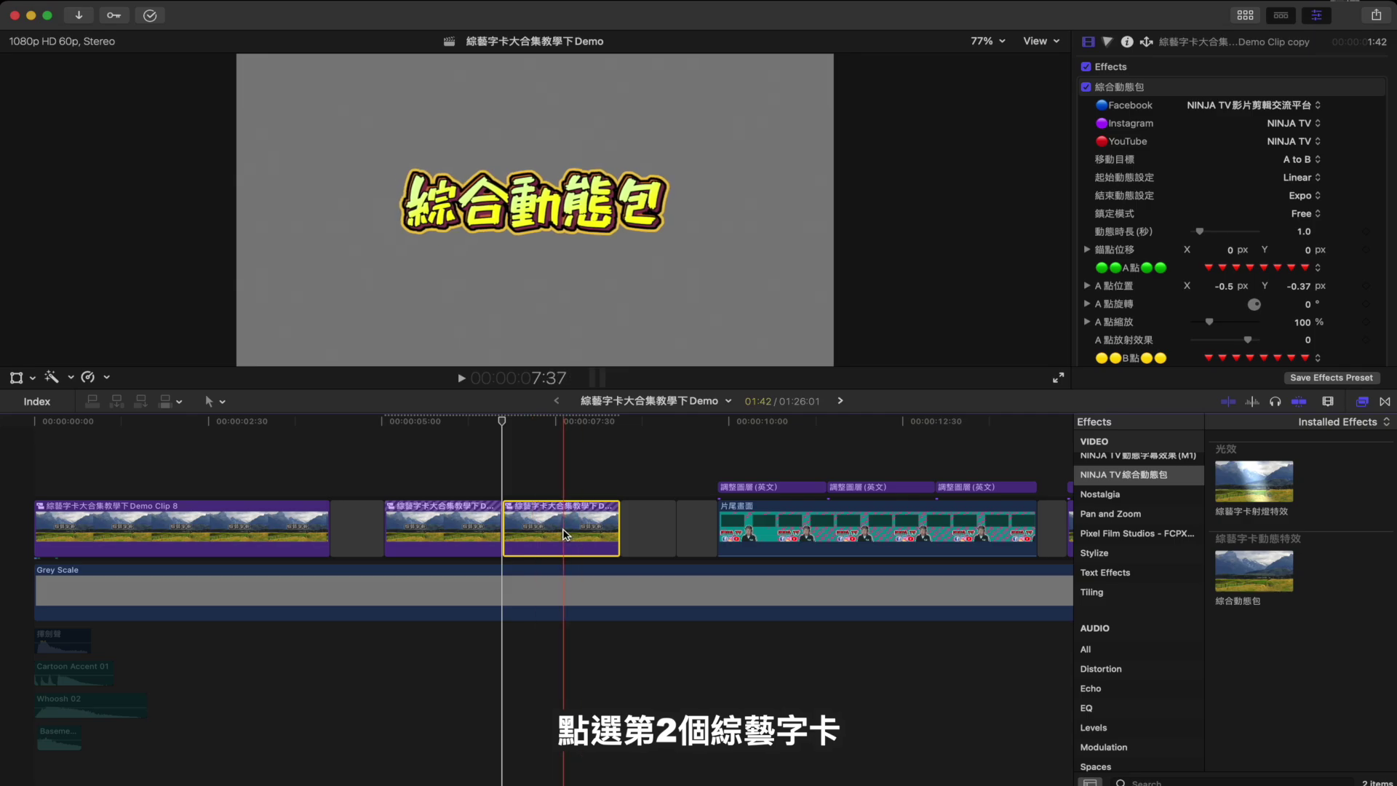
{"action": "left_click", "coordinate": [1301, 159]}
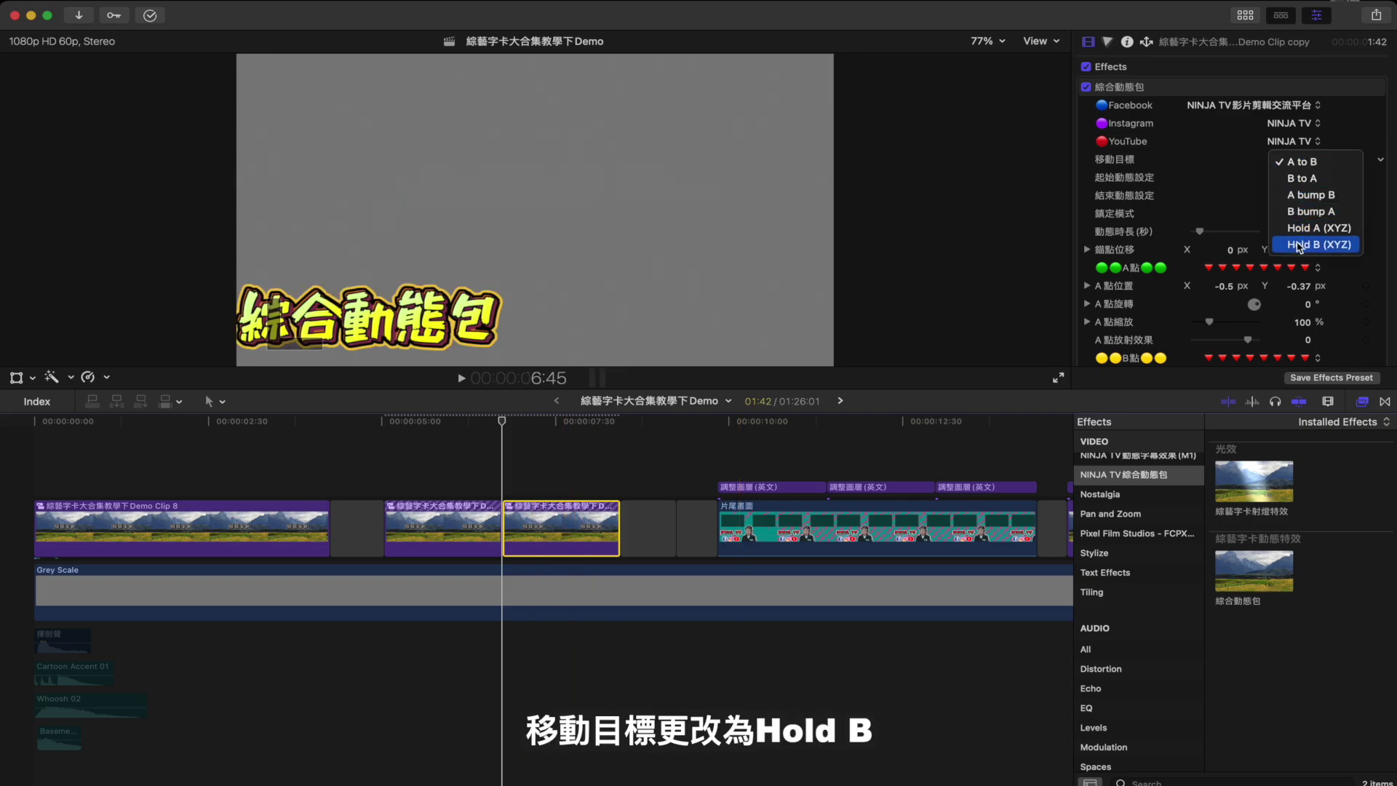
{"action": "left_click", "coordinate": [1299, 245]}
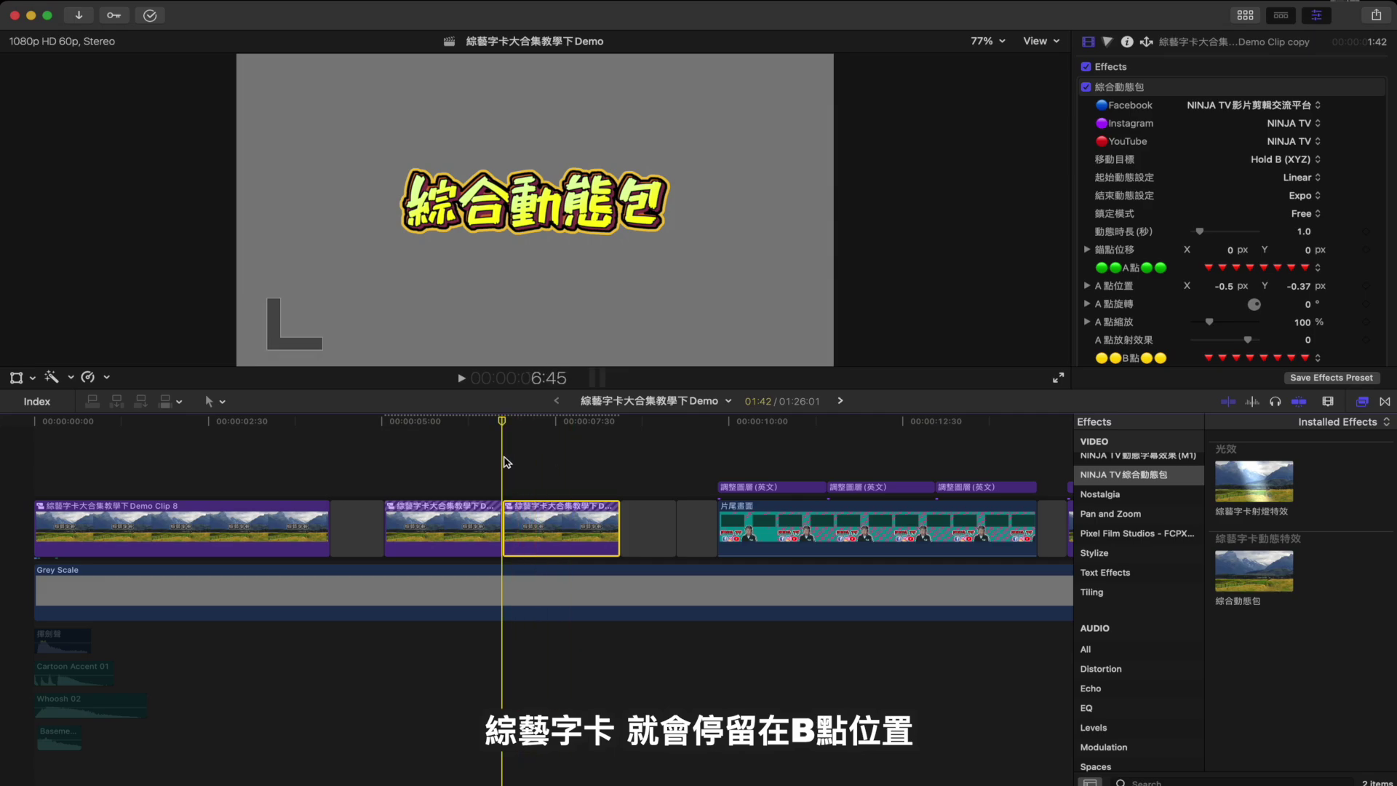
{"action": "key", "text": "space"}
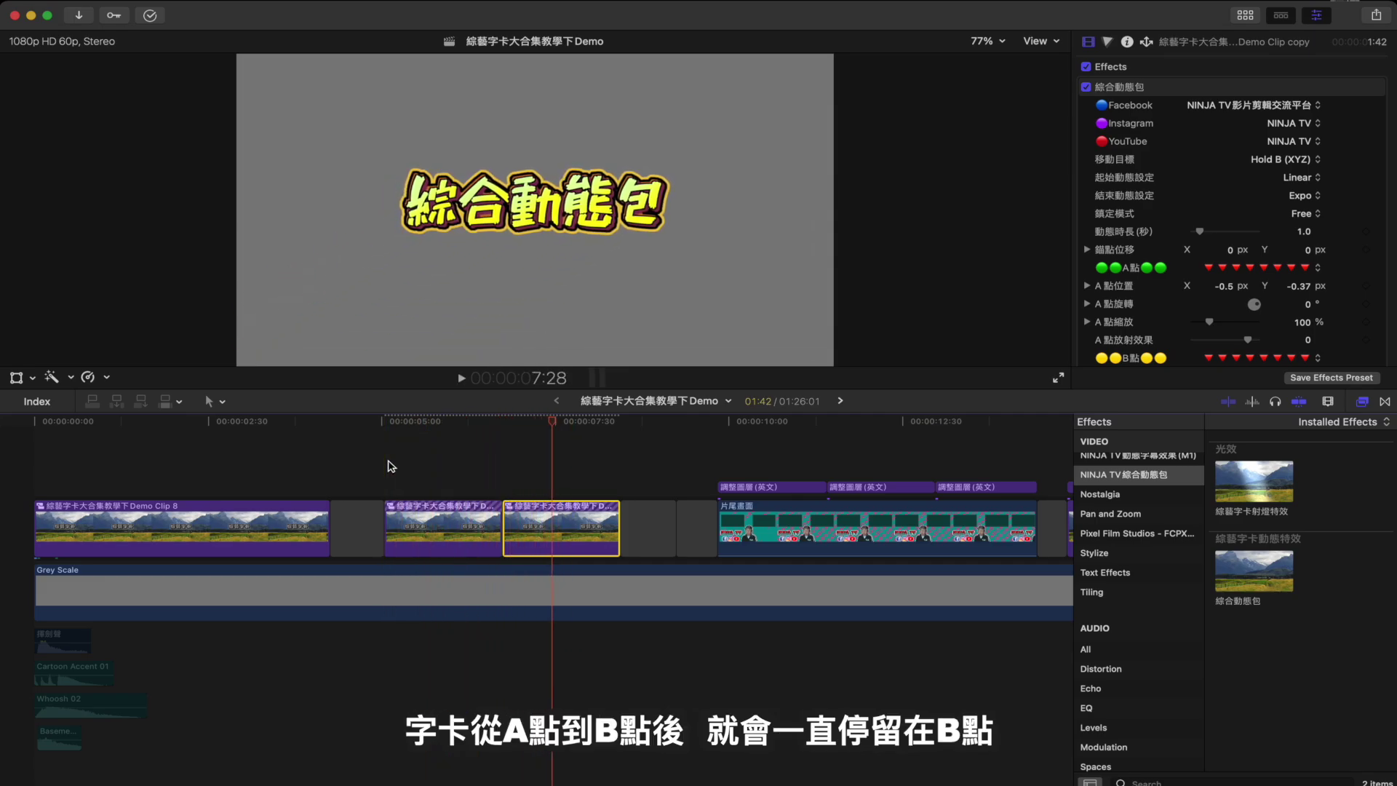
{"action": "left_click", "coordinate": [502, 457]}
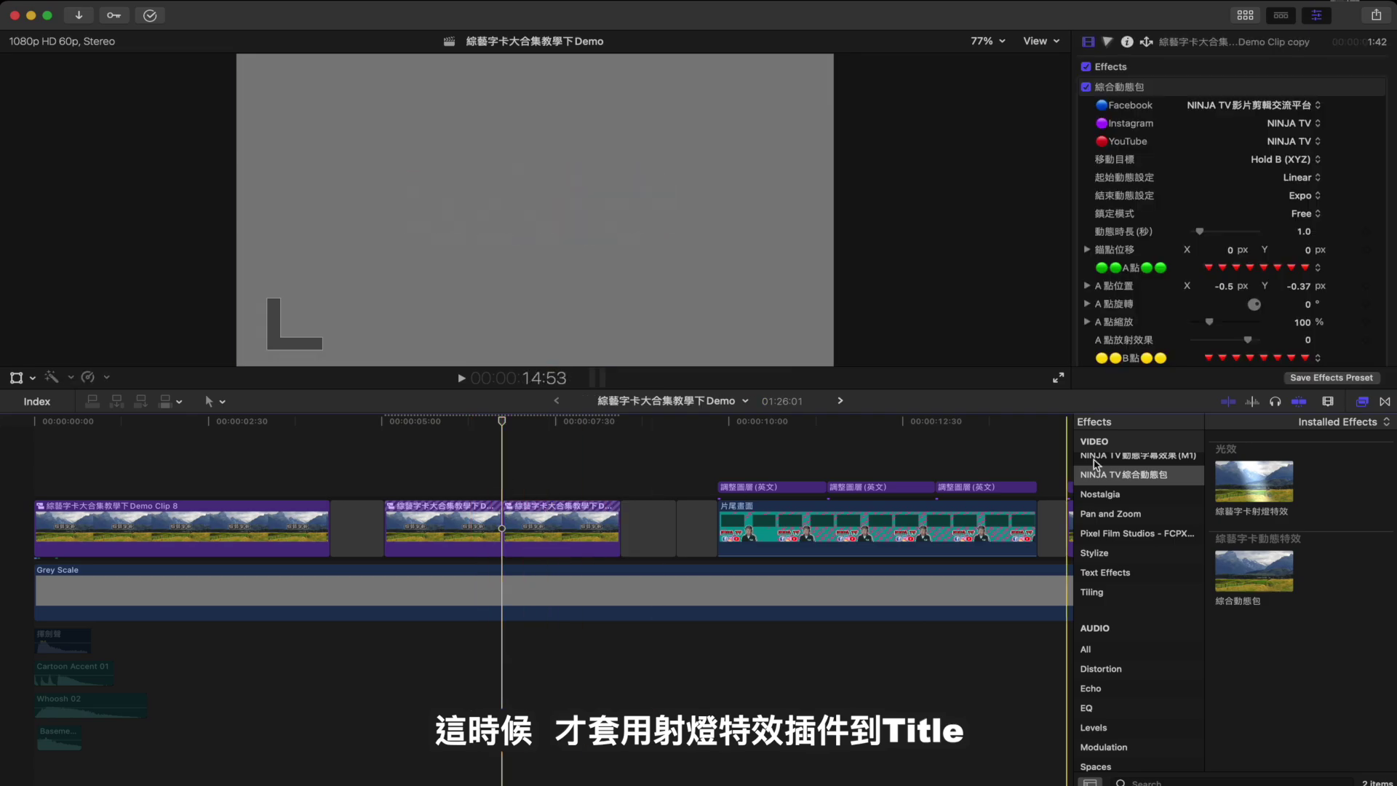
Step: Add the spotlight effect to the held copy, then ripple-shorten the third title clip's end
{"action": "left_click_drag", "start_coordinate": [1254, 480], "coordinate": [588, 540]}
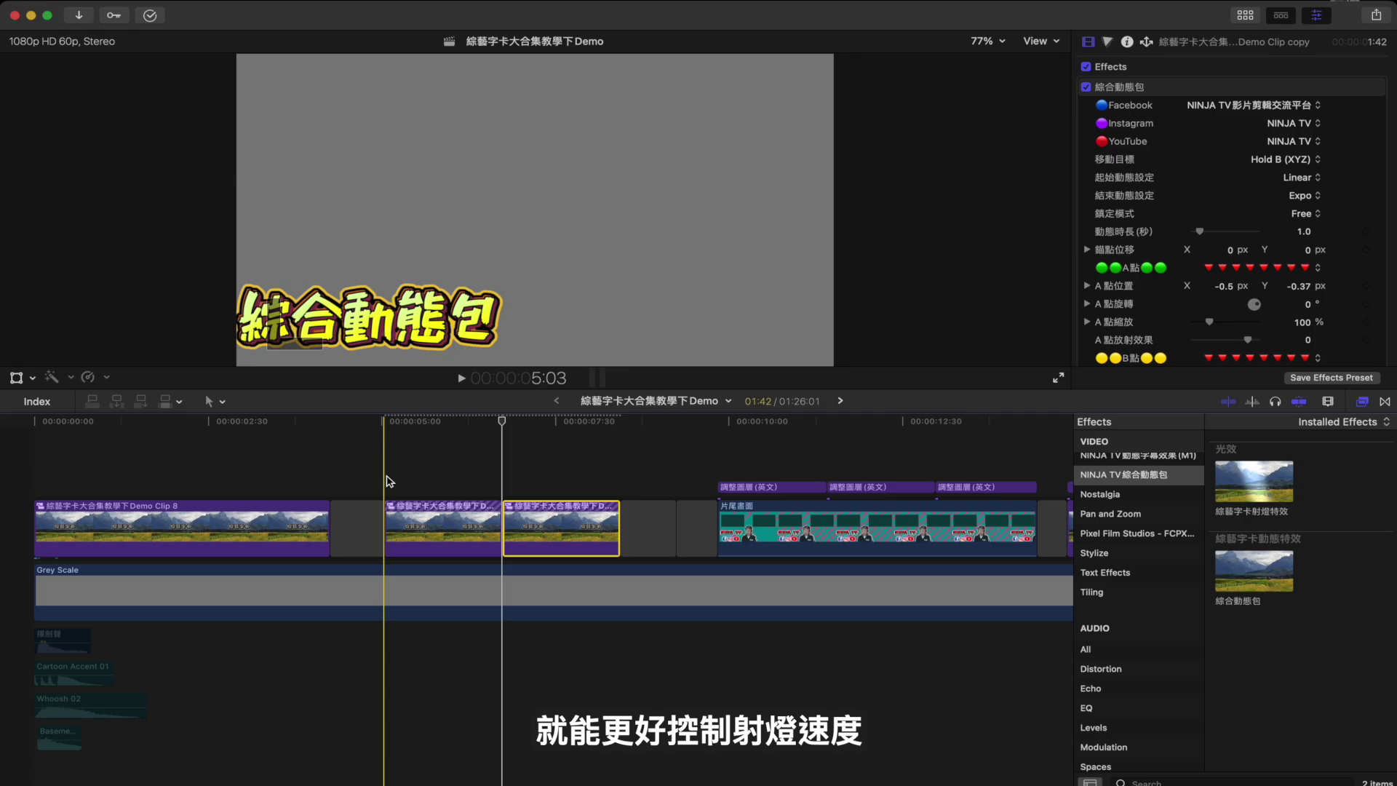
{"action": "key", "text": "space"}
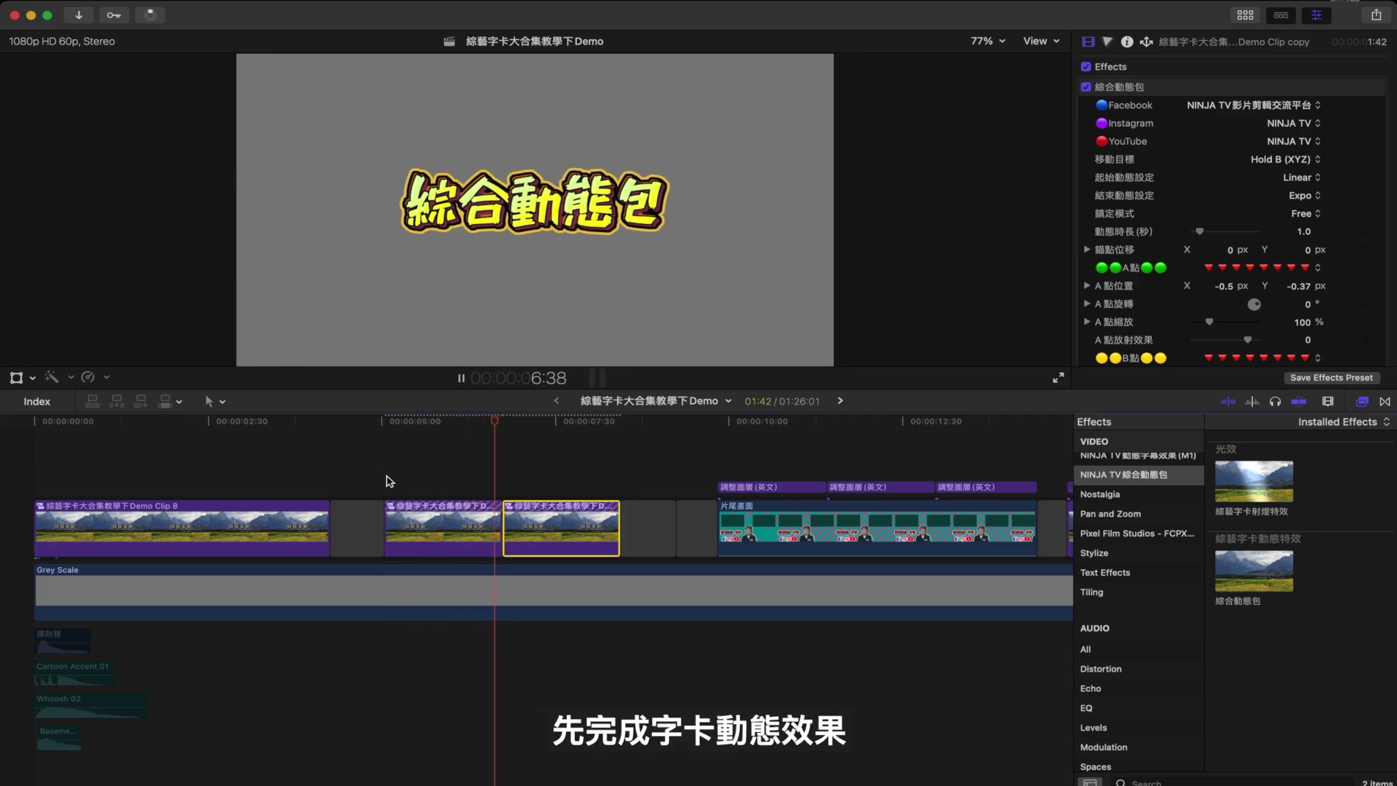
{"action": "left_click", "coordinate": [501, 461]}
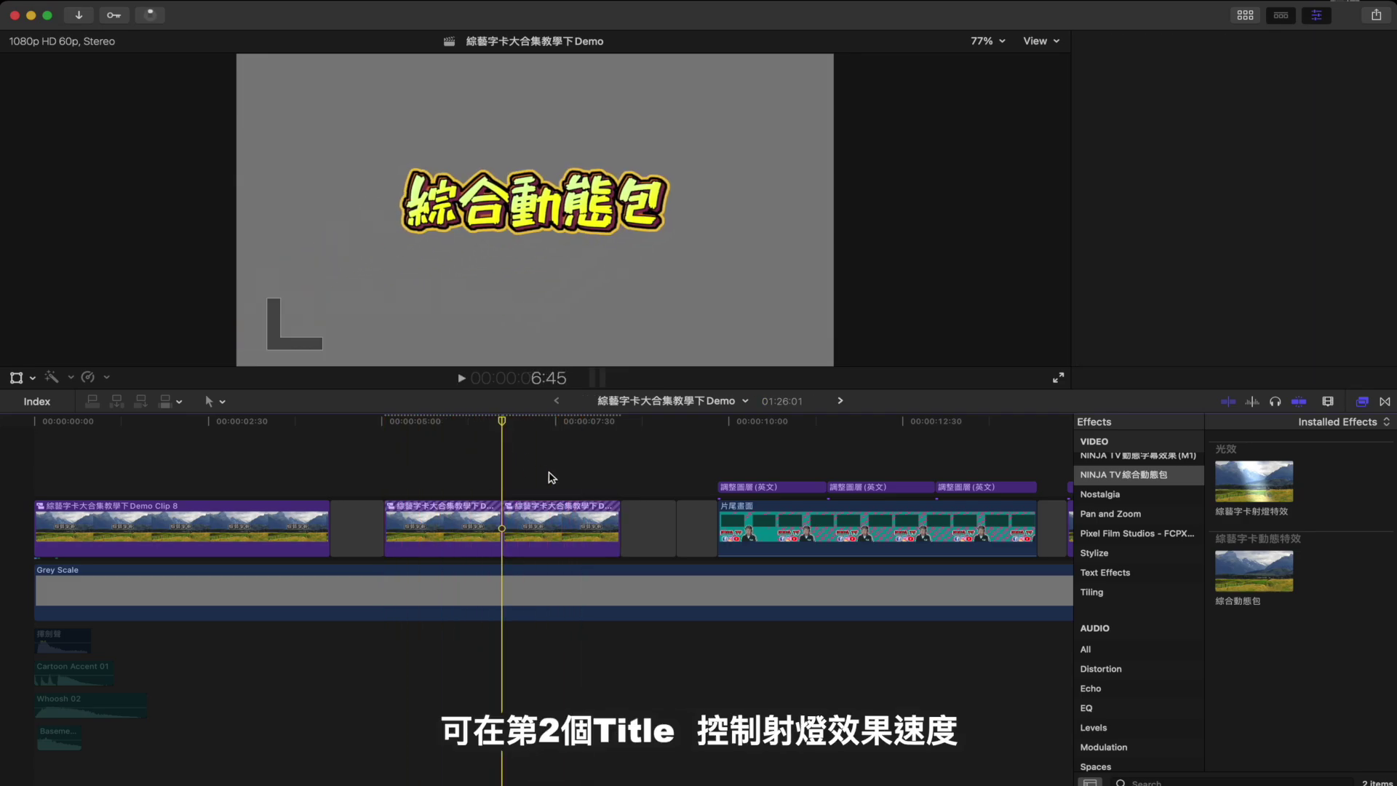
{"action": "left_click_drag", "start_coordinate": [617, 509], "coordinate": [555, 509]}
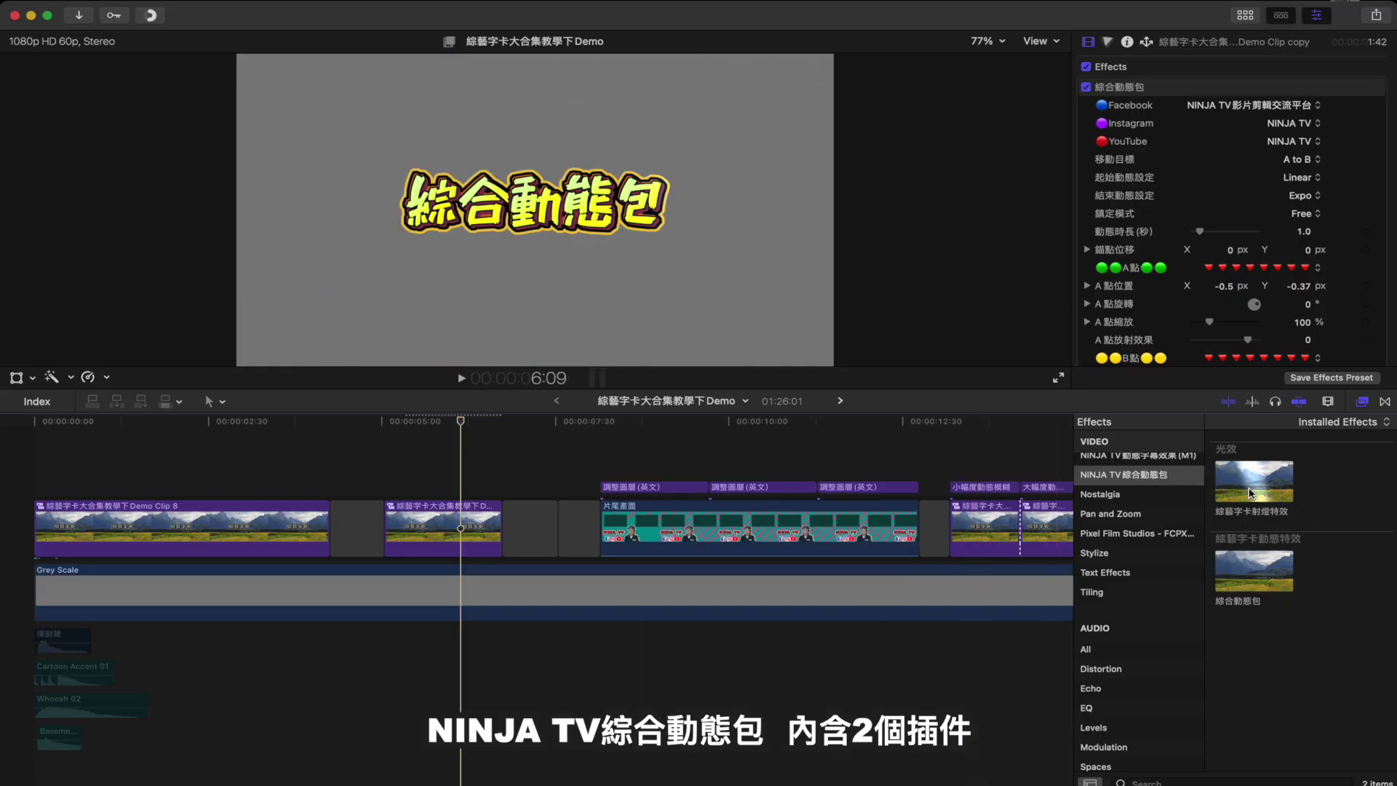
Step: Browse Titles to the NINJA TV動態模糊效果 category and select the first title clip
{"action": "left_click", "coordinate": [1246, 16]}
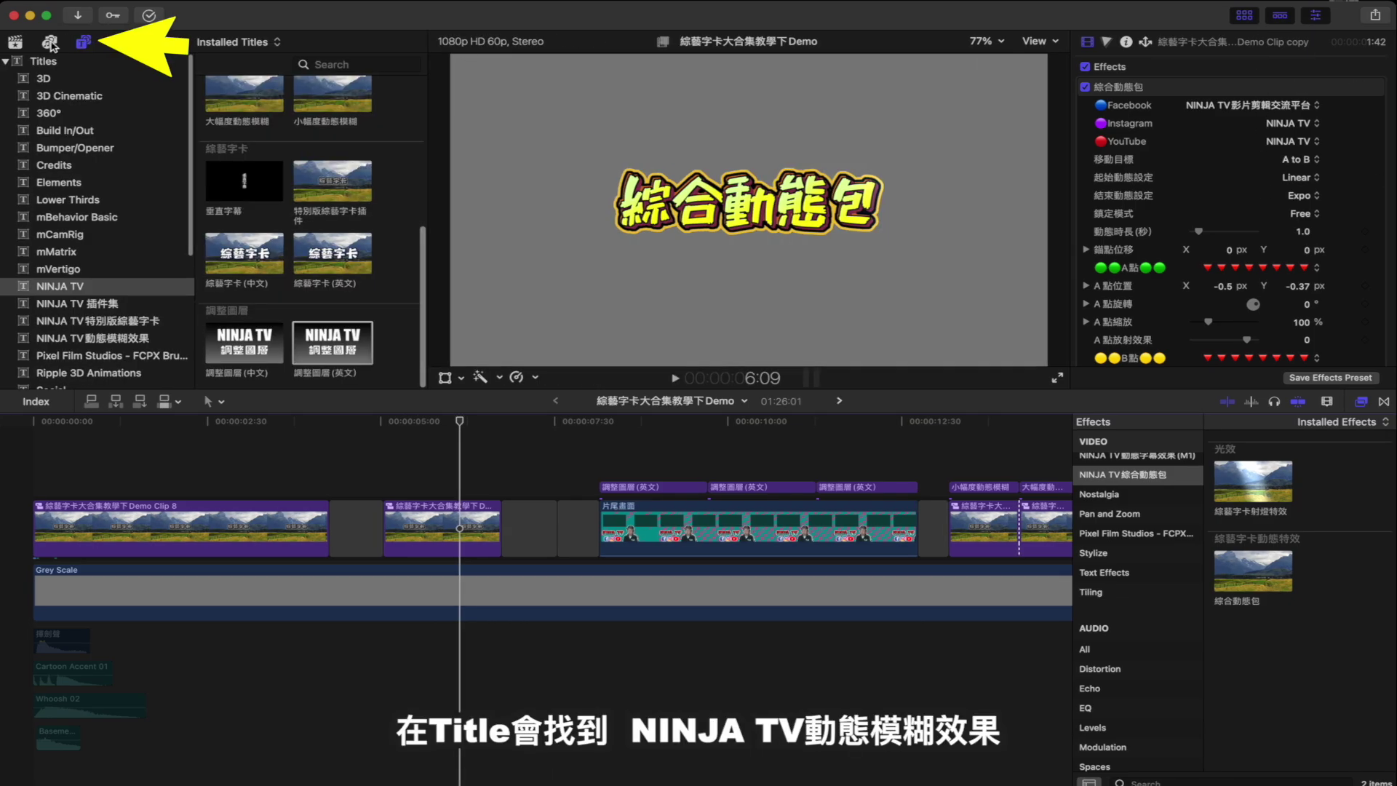
{"action": "scroll", "coordinate": [76, 210], "scroll_direction": "down", "scroll_amount": 3}
{"action": "scroll", "coordinate": [77, 209], "scroll_direction": "down", "scroll_amount": 2}
{"action": "left_click", "coordinate": [97, 232]}
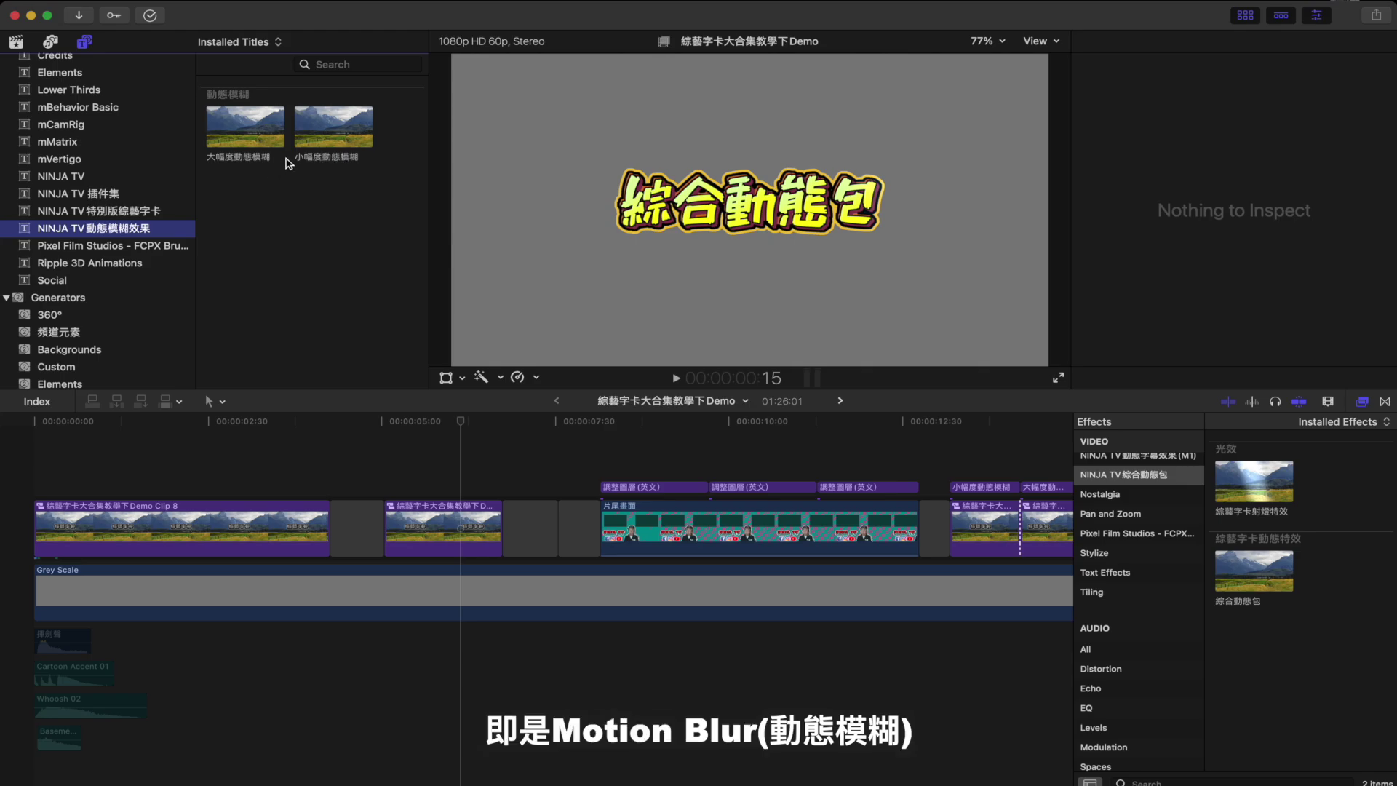
{"action": "left_click", "coordinate": [109, 520]}
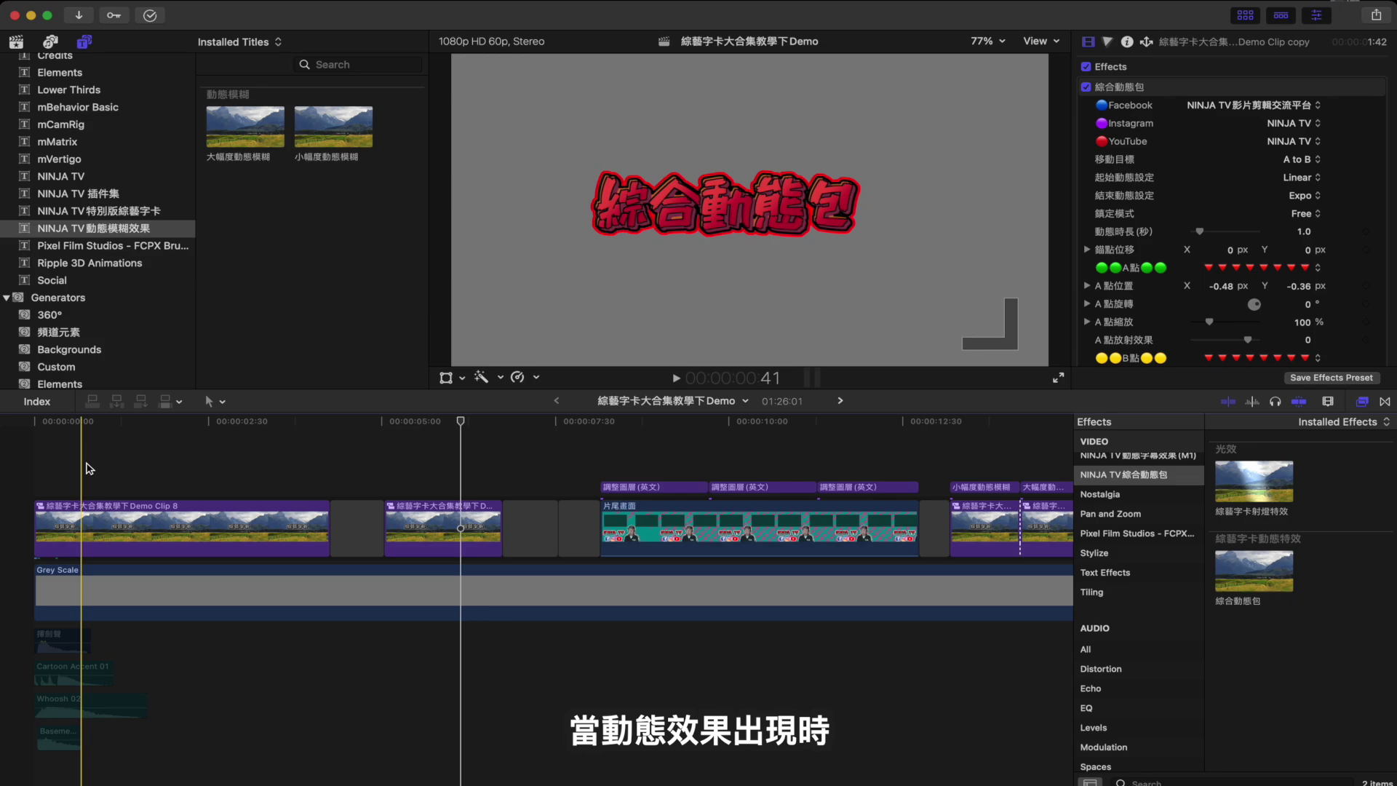
{"action": "left_click", "coordinate": [128, 520]}
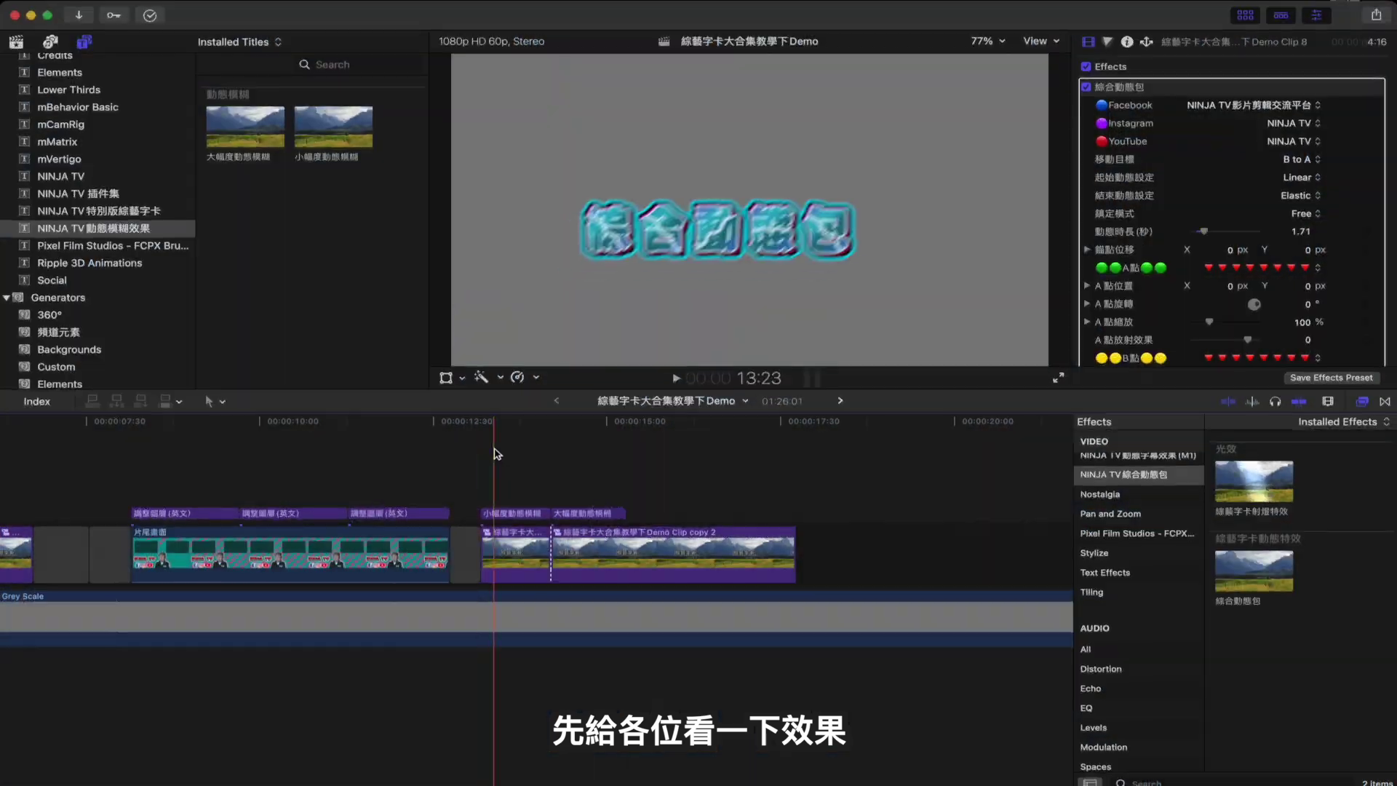
{"action": "left_click", "coordinate": [487, 453]}
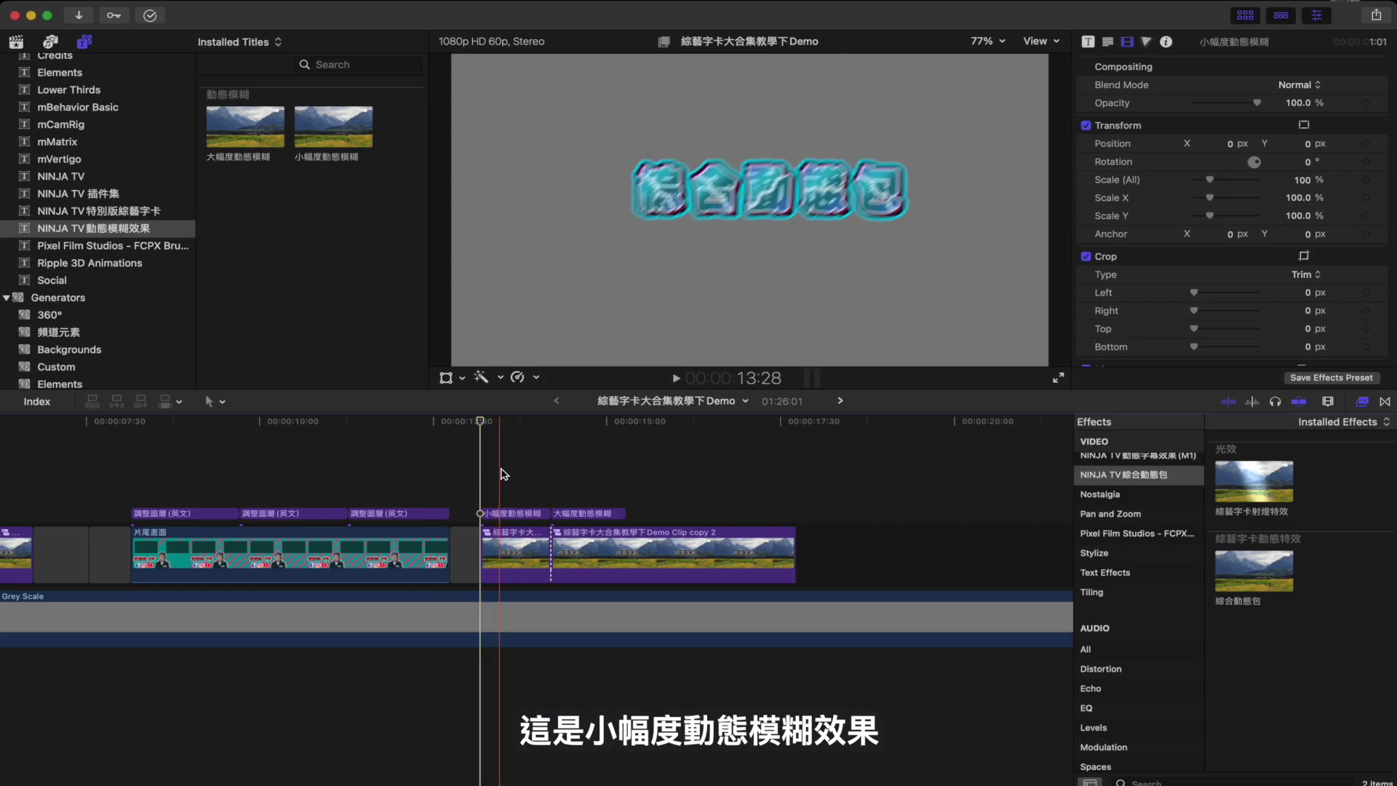
{"action": "key", "text": "space"}
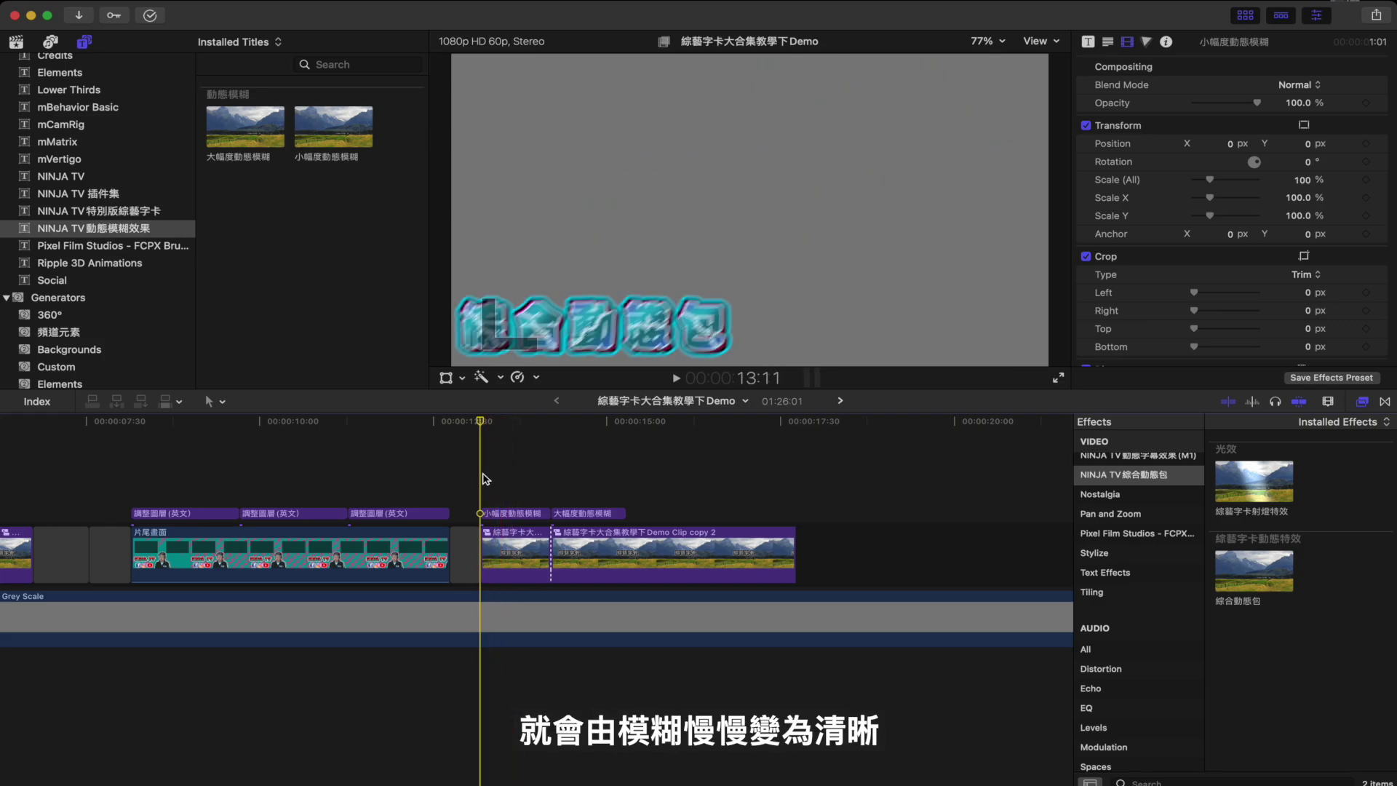
{"action": "key", "text": "space"}
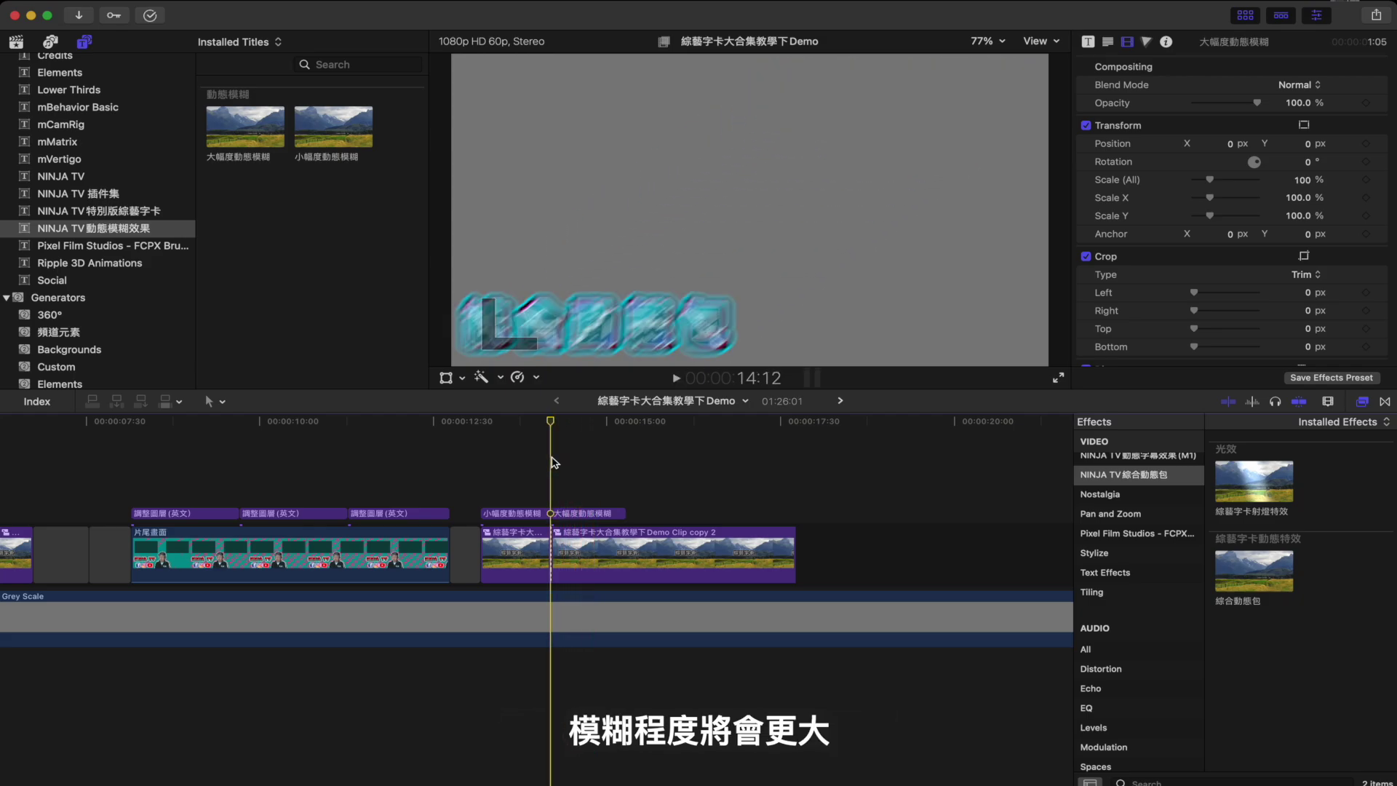
{"action": "key", "text": "space"}
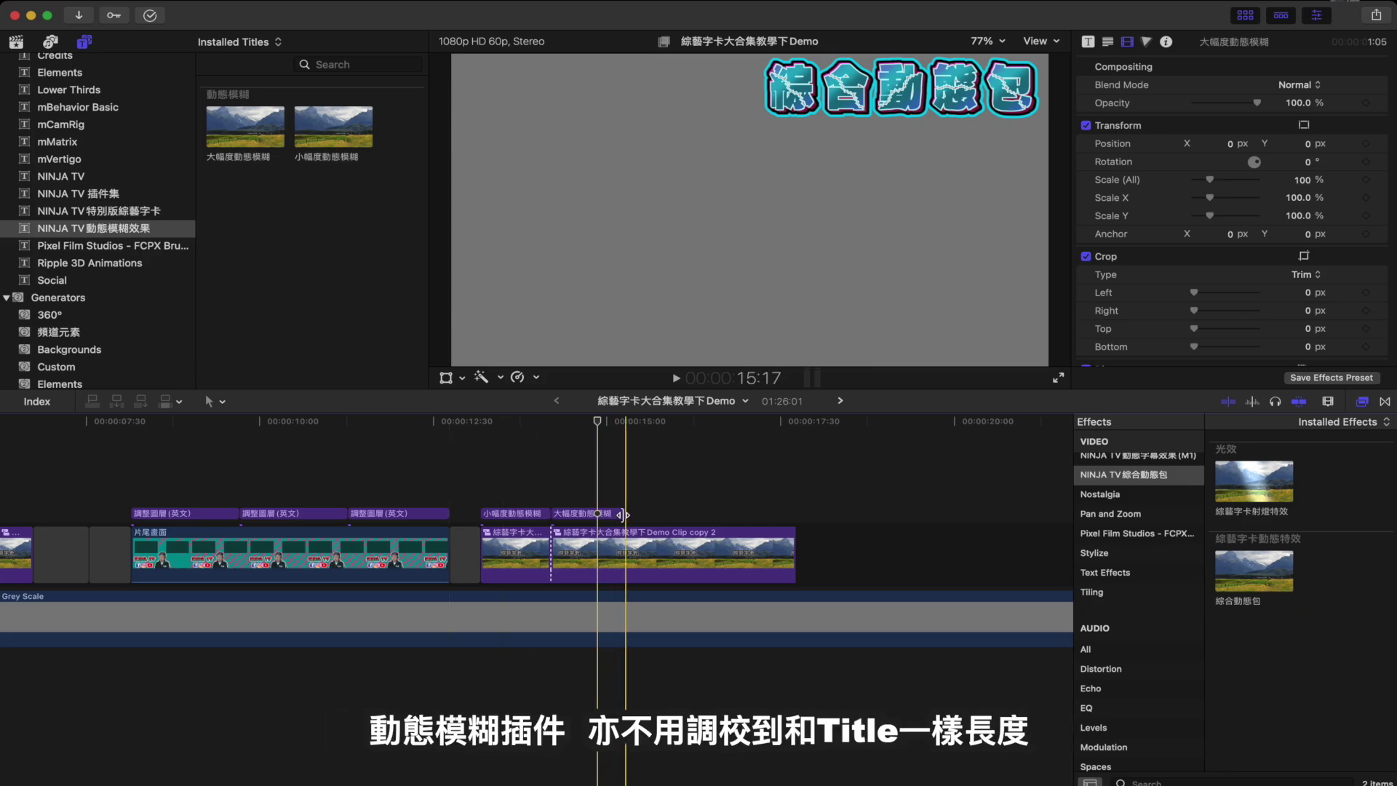
Step: Add the 小幅度動態模糊 title above Demo Clip copy 2 and preview it
{"action": "left_click", "coordinate": [326, 144]}
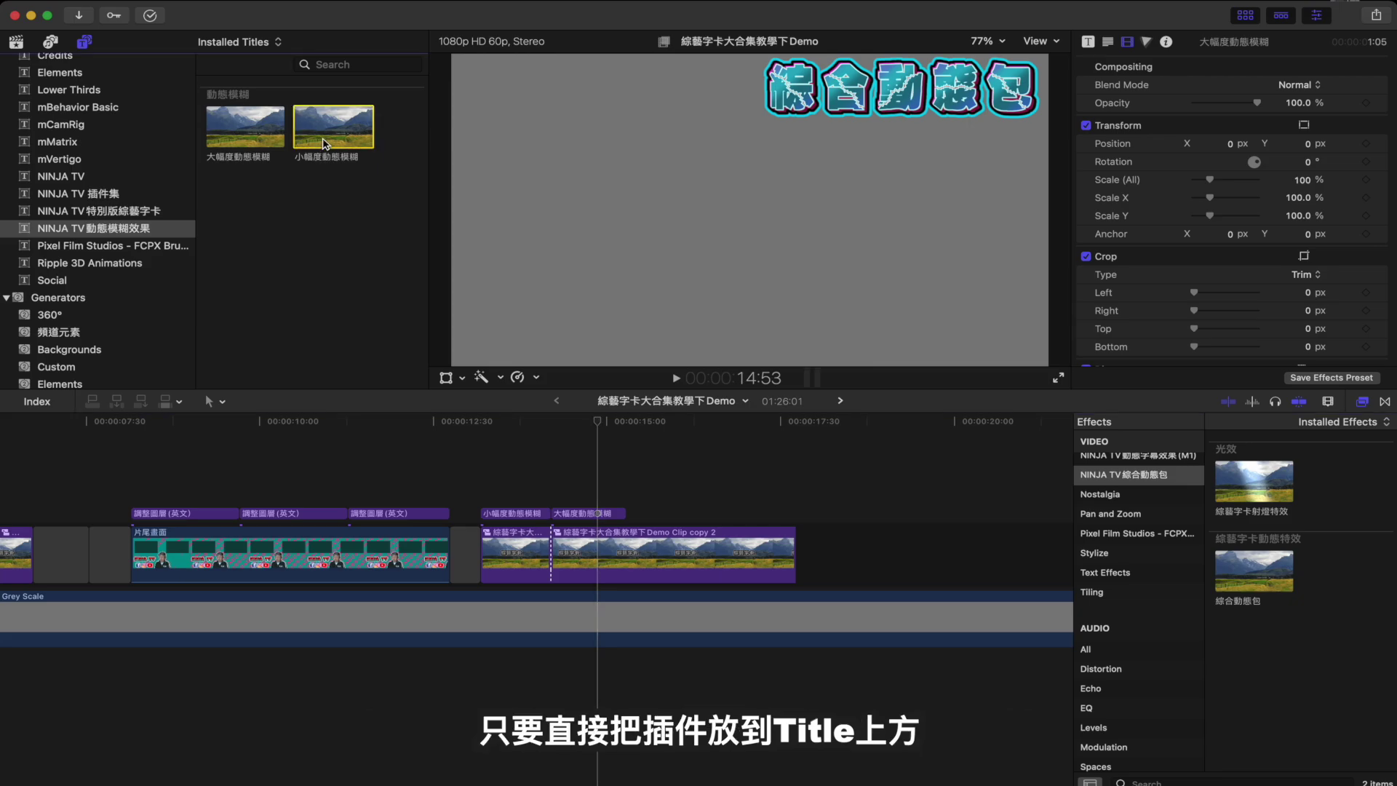
{"action": "left_click_drag", "start_coordinate": [325, 143], "coordinate": [693, 504]}
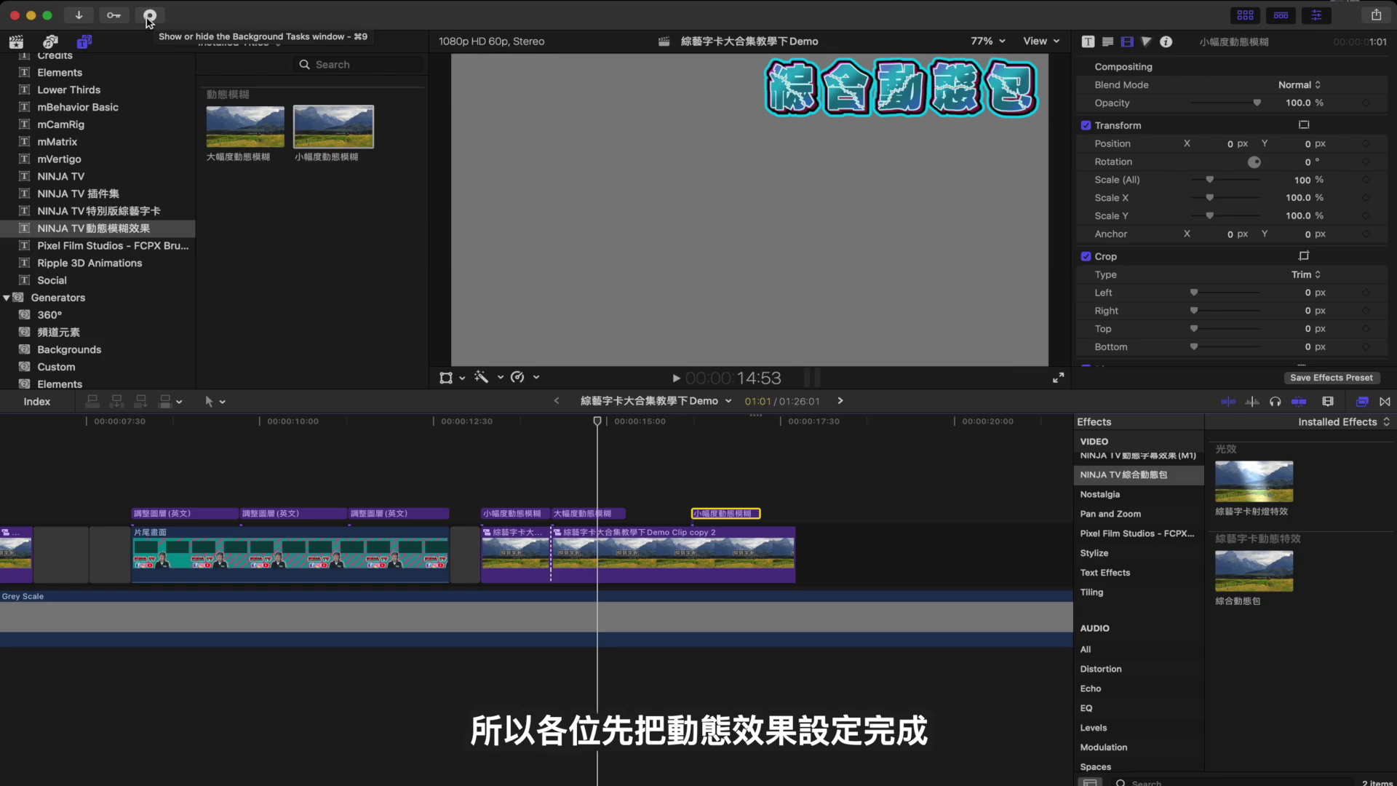
{"action": "key", "text": "space"}
{"action": "left_click", "coordinate": [695, 488]}
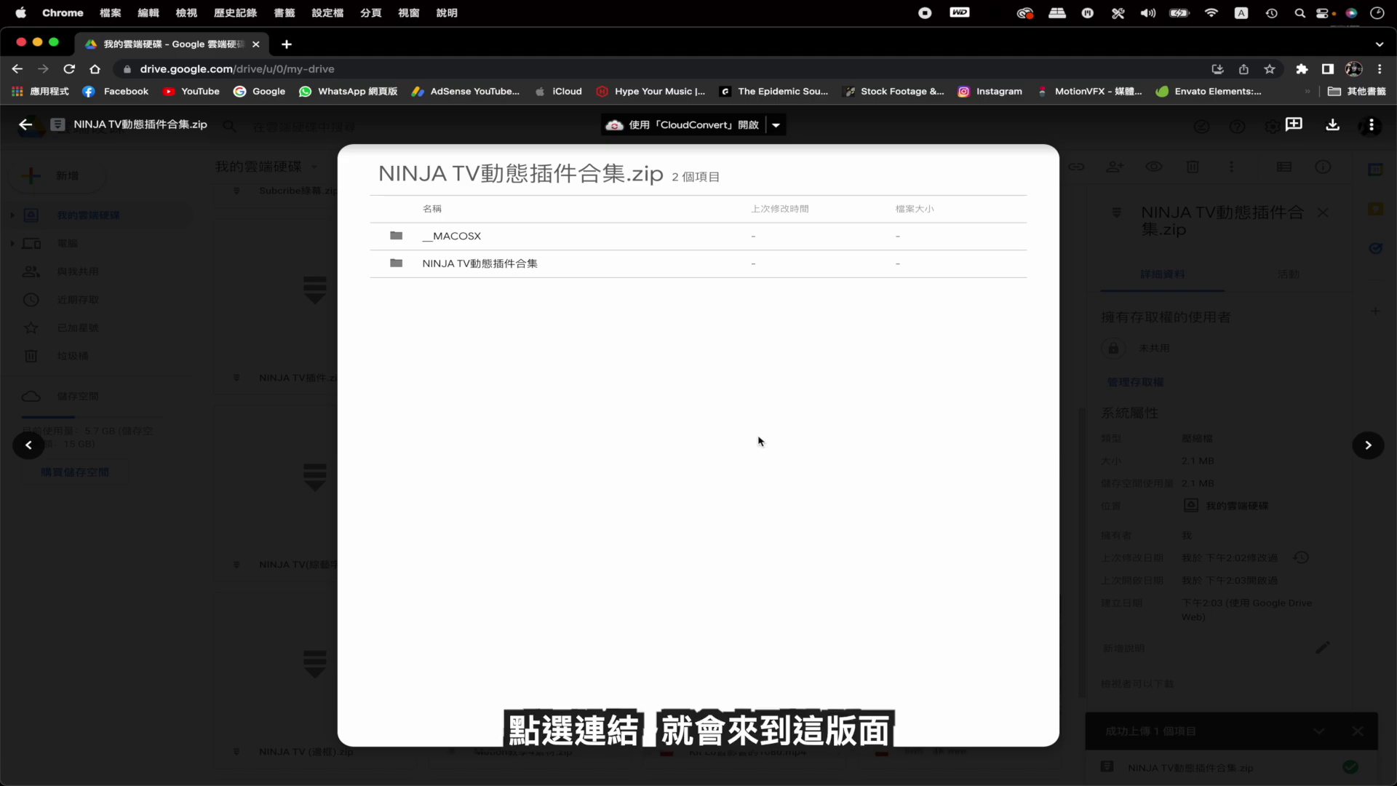
Step: Download NINJA TV動態插件合集.zip from the Drive preview and open the finished file
{"action": "left_click", "coordinate": [1332, 130]}
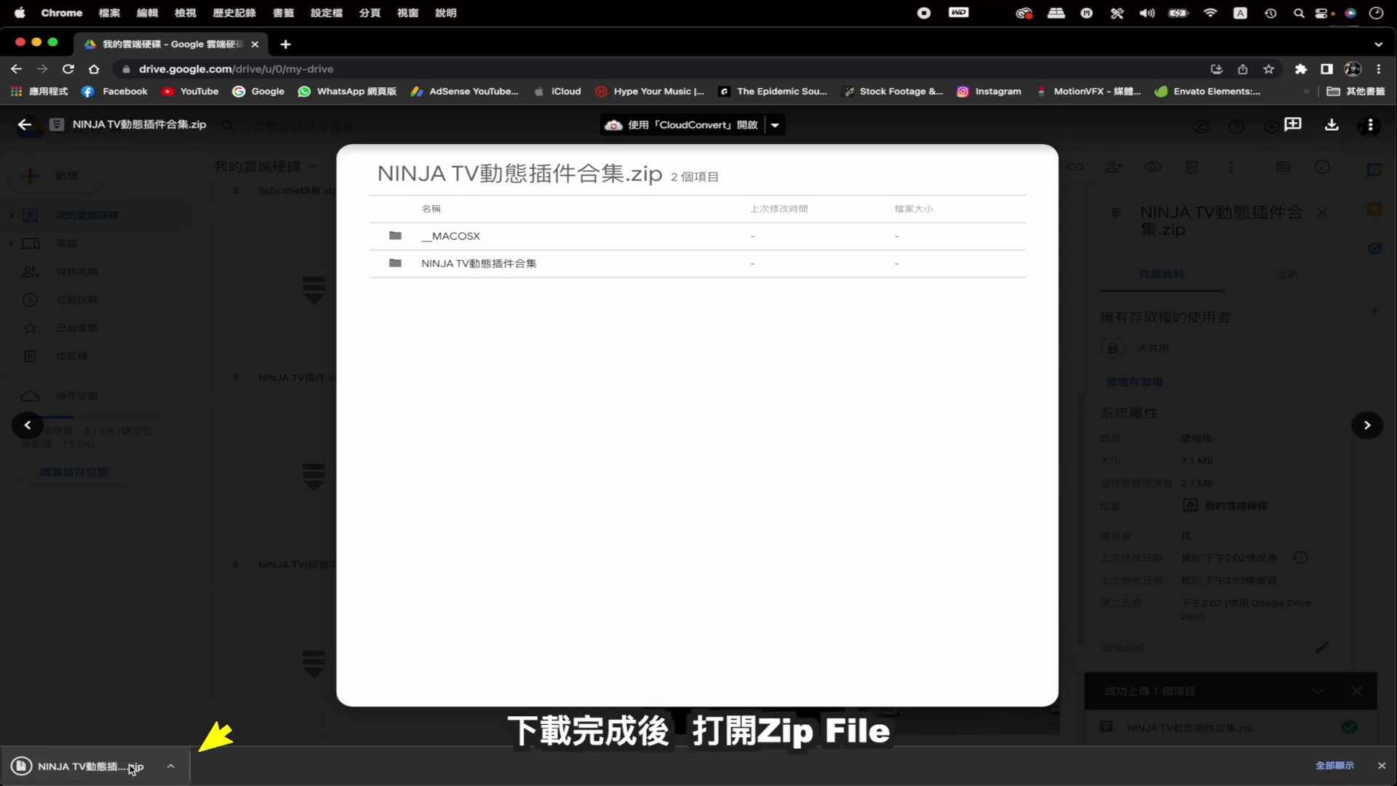
{"action": "left_click", "coordinate": [132, 769]}
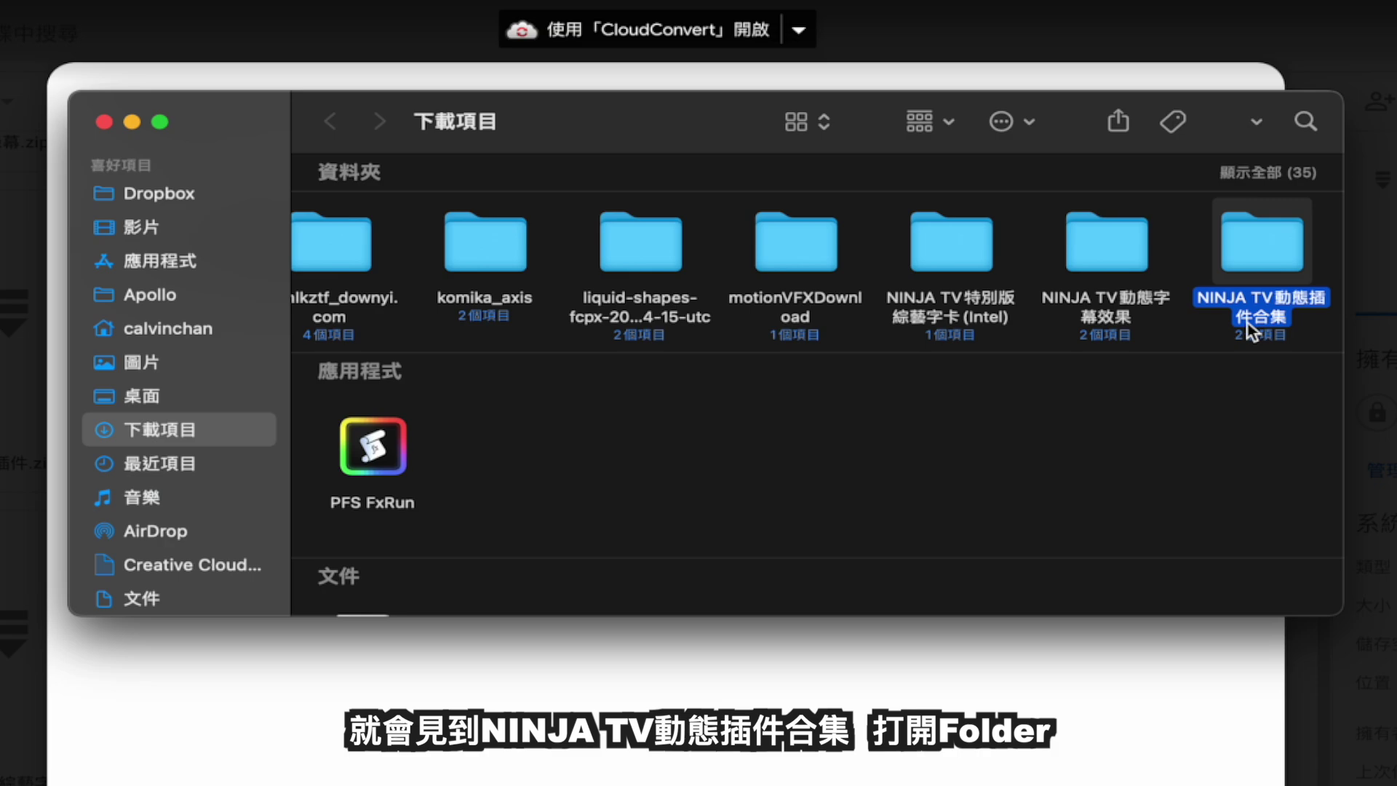
Step: From the NINJA TV動態插件合集 folder, copy NINJA TV動態模糊效果 into 影片 › Motion Templates › Titles
{"action": "double_click", "coordinate": [1247, 326]}
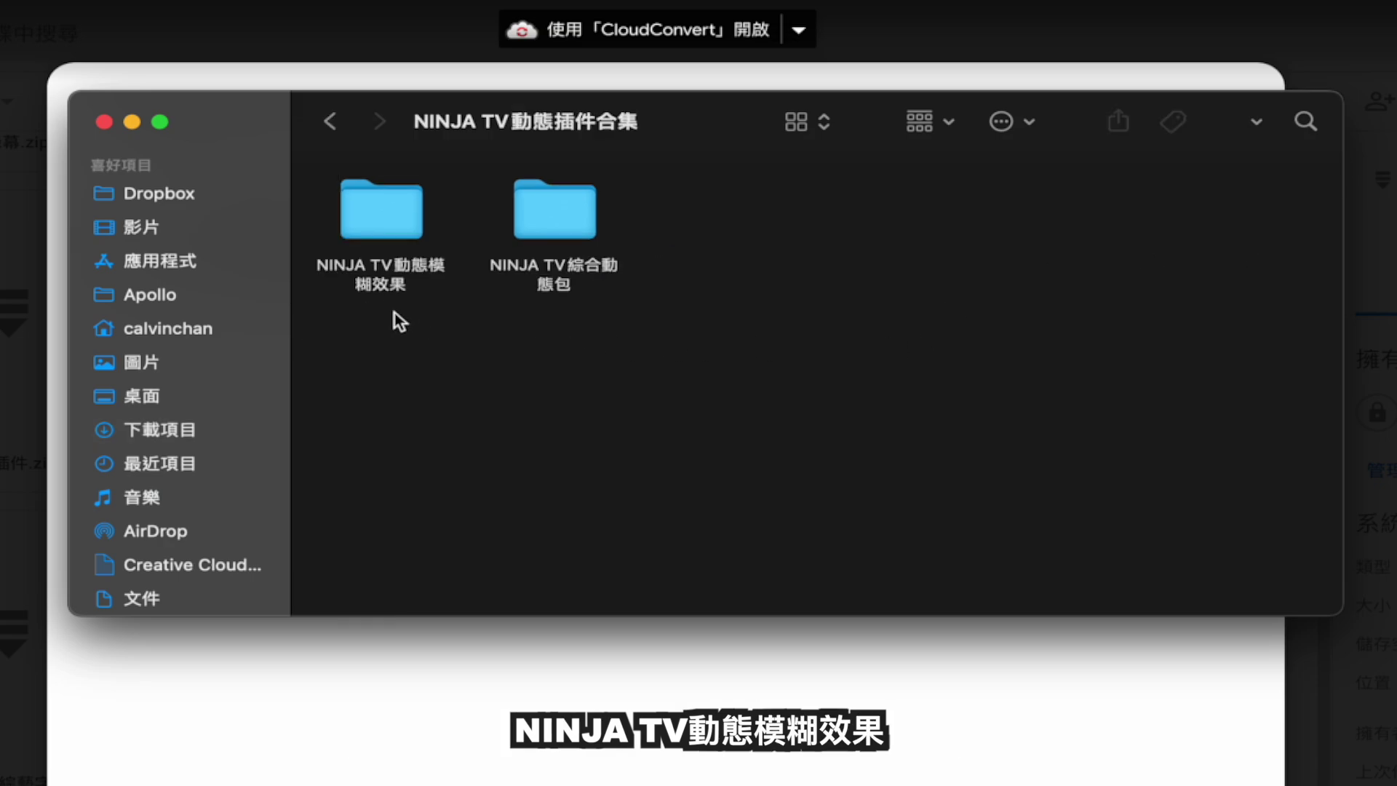
{"action": "left_click", "coordinate": [387, 231]}
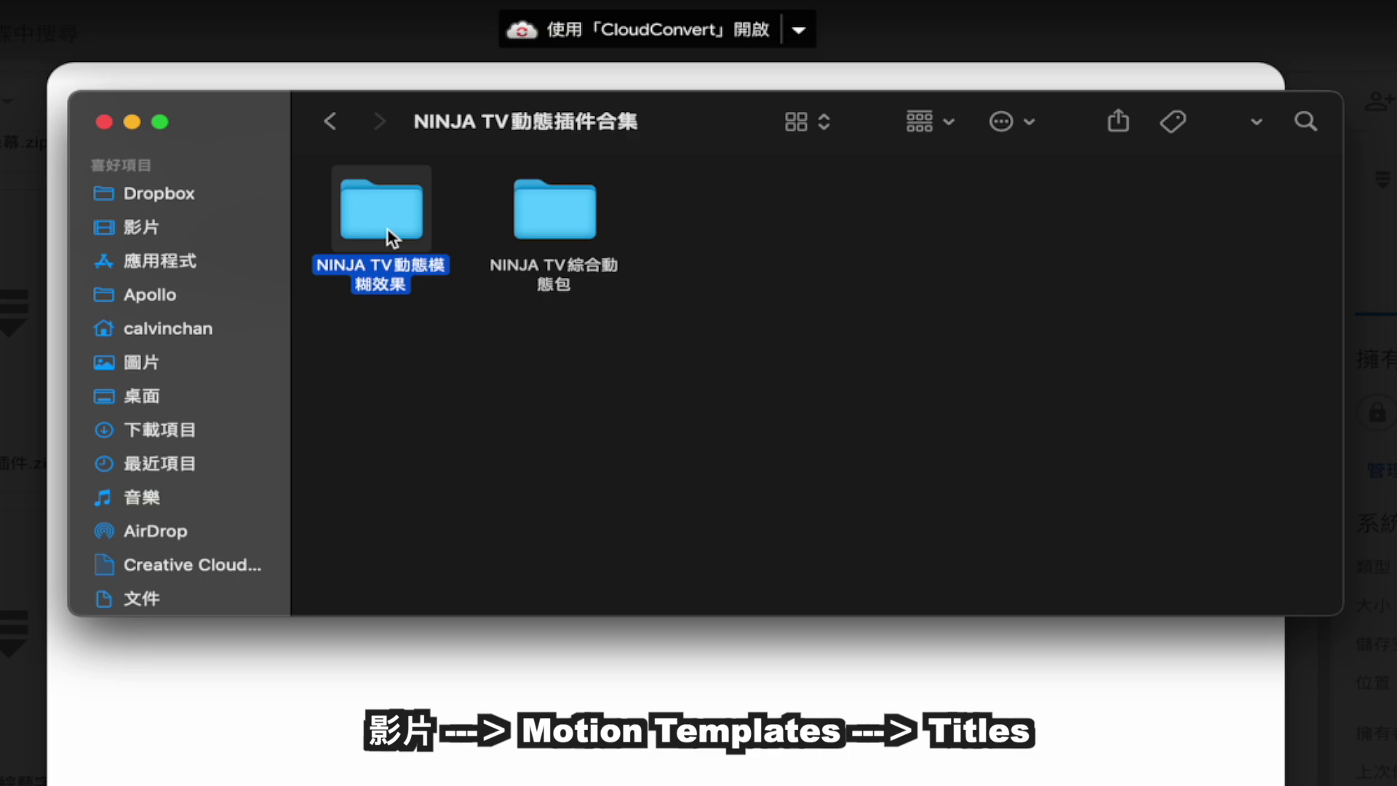
{"action": "left_click", "coordinate": [175, 233]}
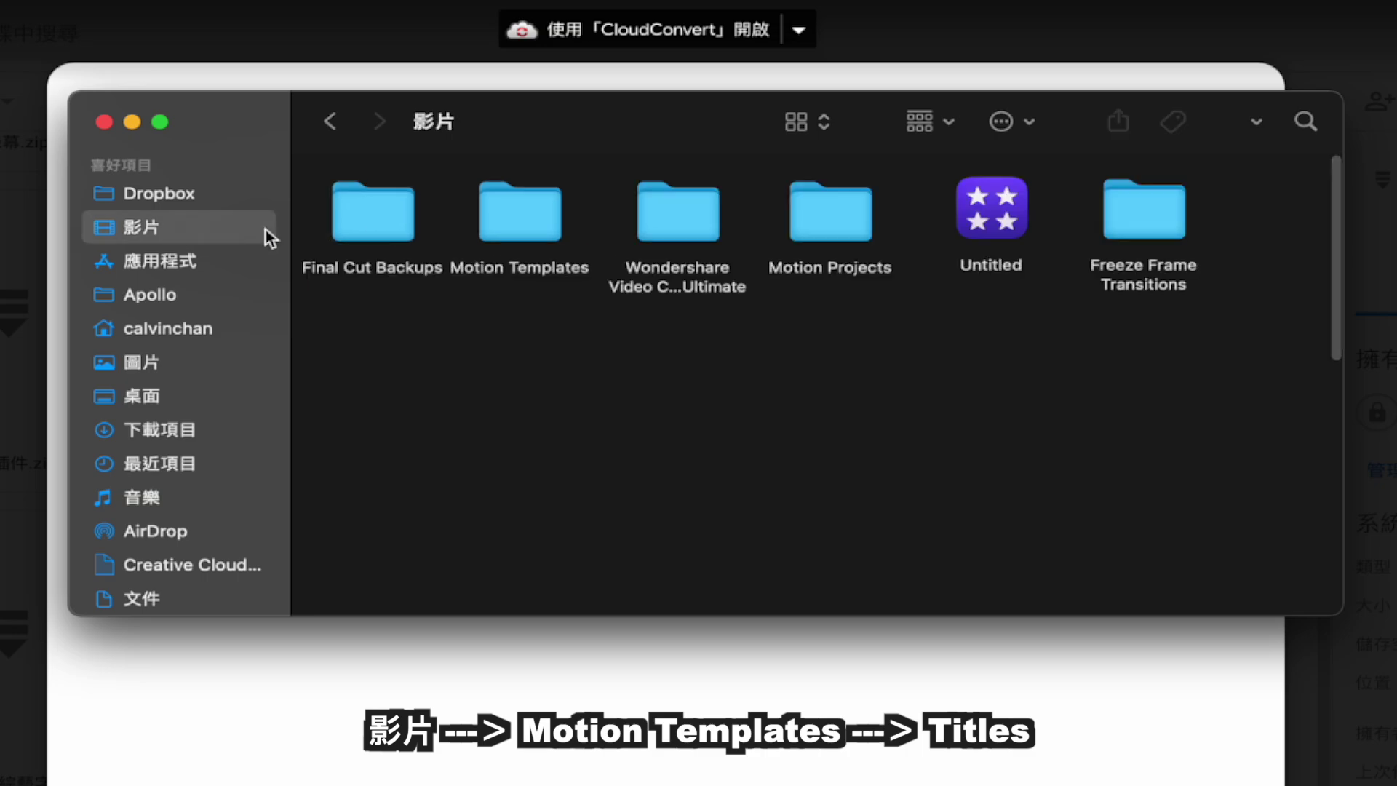
{"action": "double_click", "coordinate": [542, 231]}
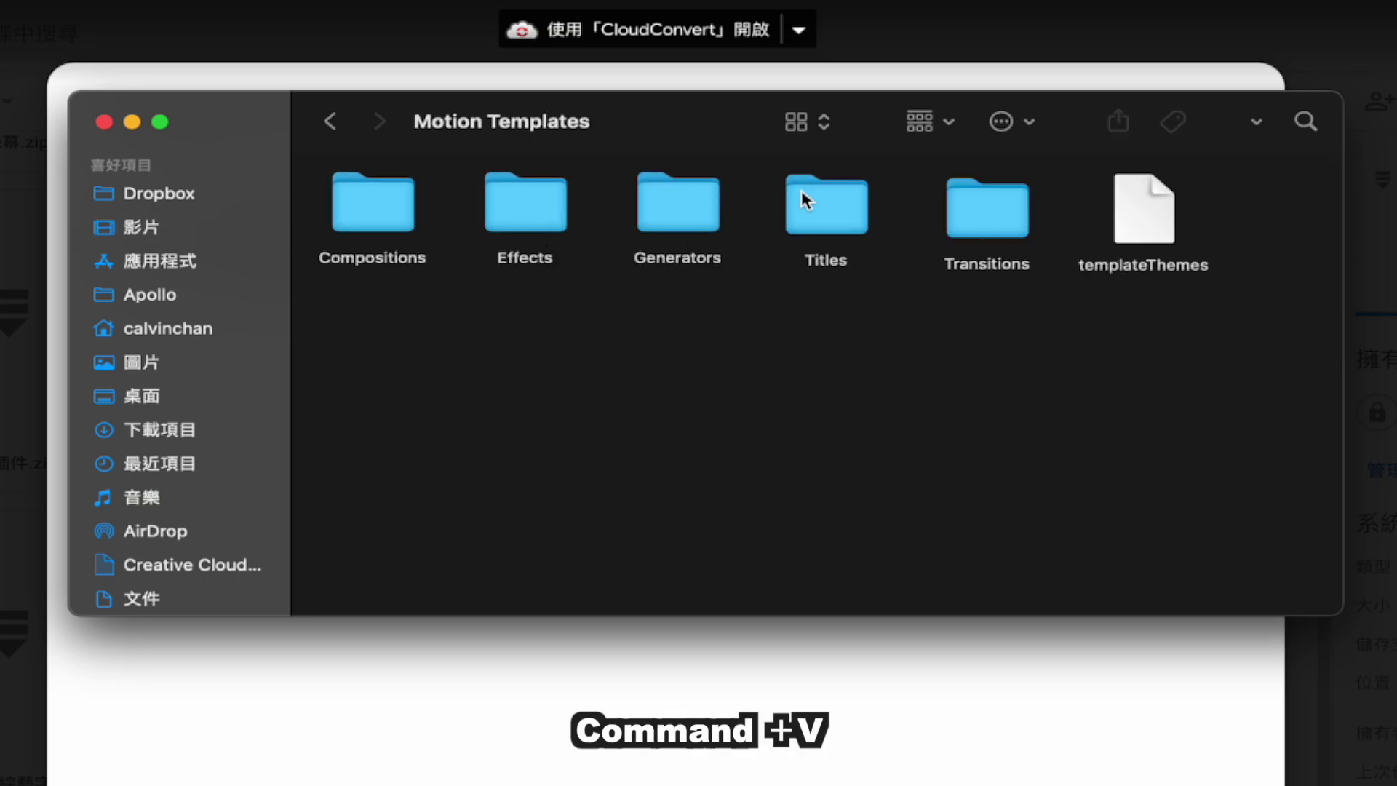
{"action": "double_click", "coordinate": [852, 207]}
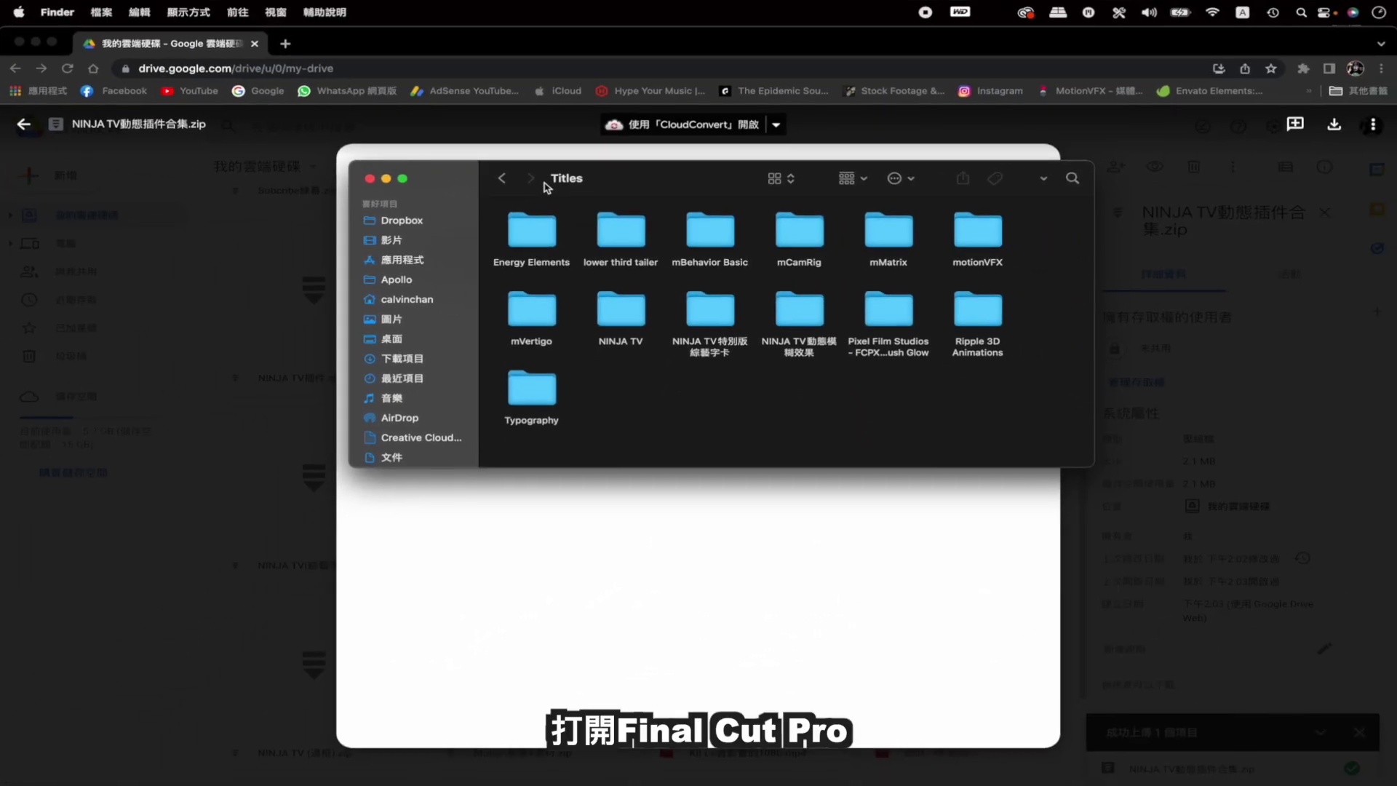
Step: Paste NINJA TV綜合動態包 into 影片 › Motion Templates › Effects, making its effects appear in Final Cut Pro
{"action": "key", "text": "ctrl+Up"}
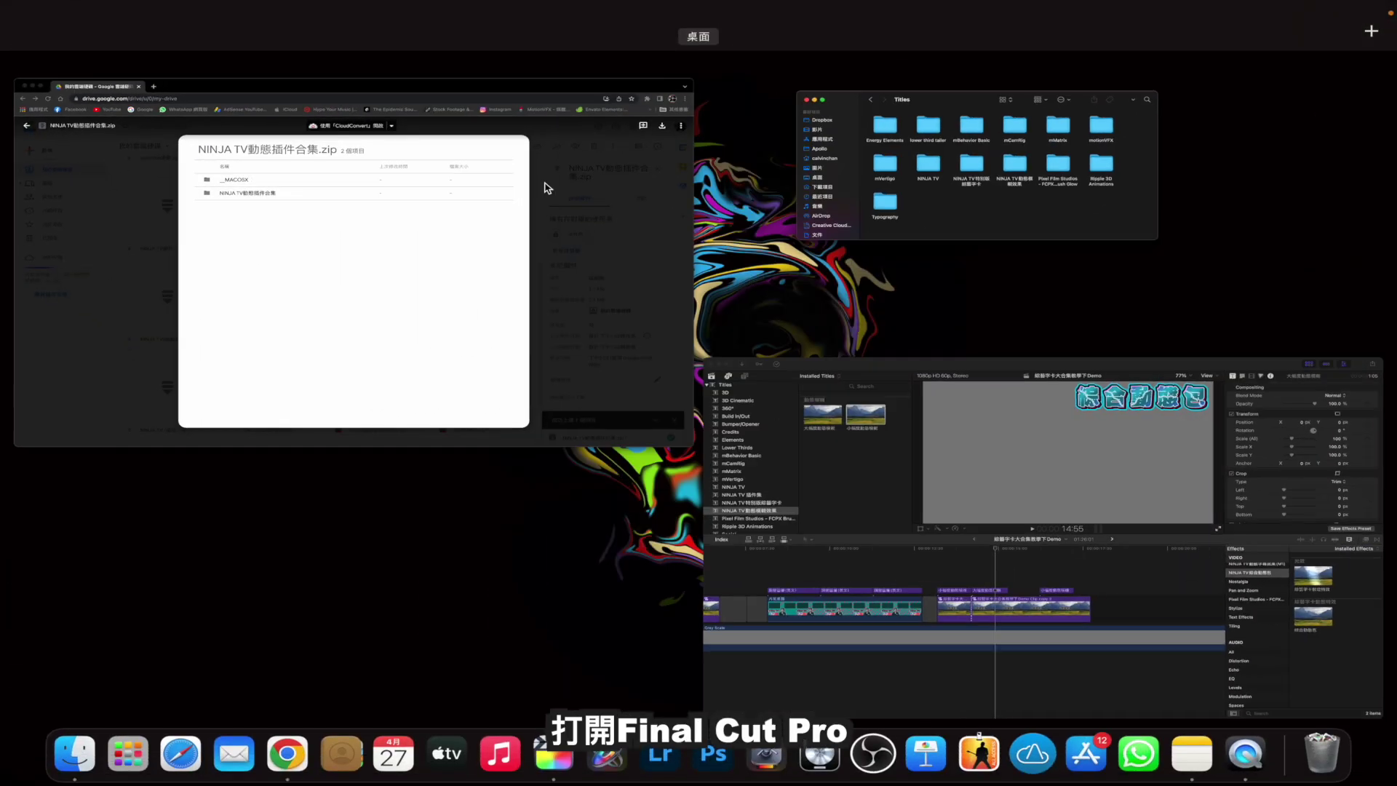
{"action": "left_click", "coordinate": [938, 393]}
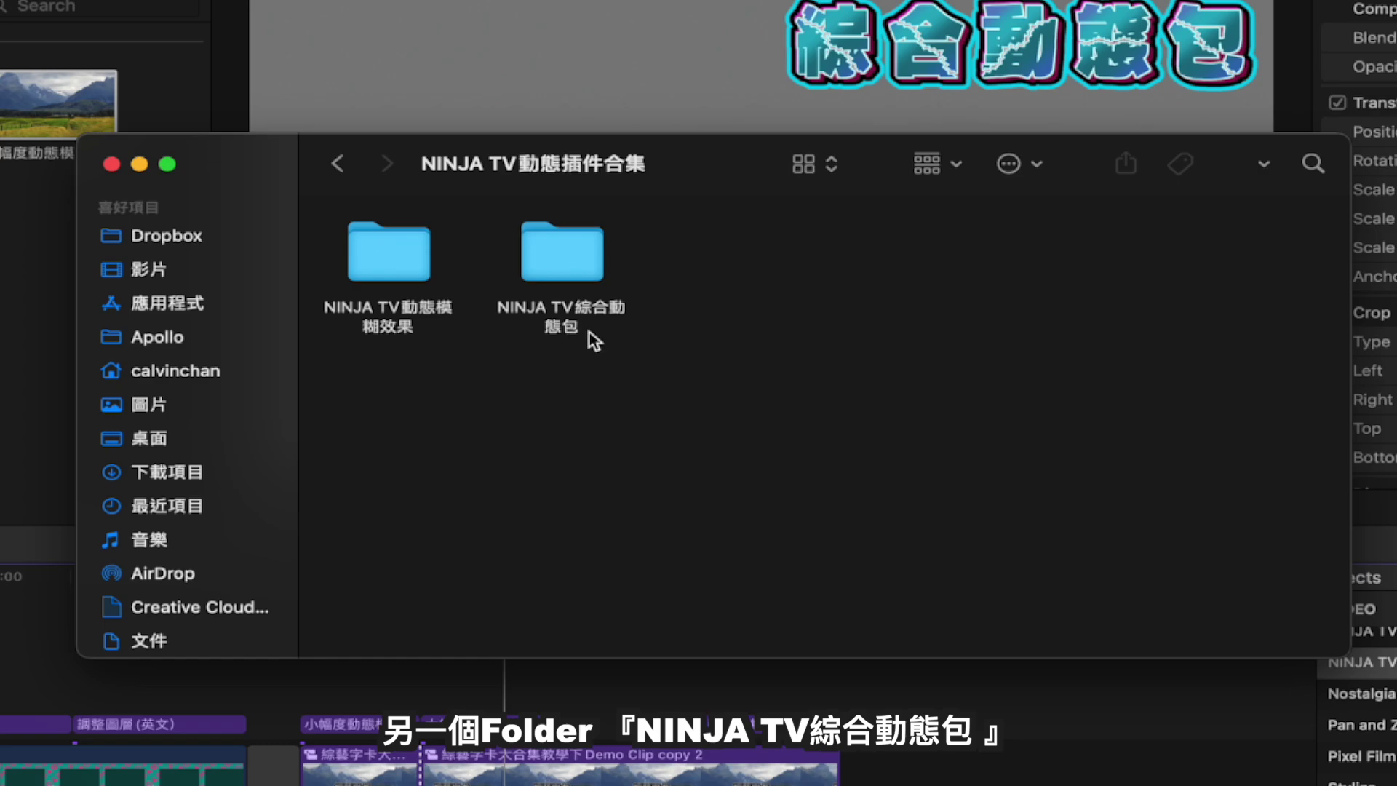
{"action": "left_click", "coordinate": [572, 269]}
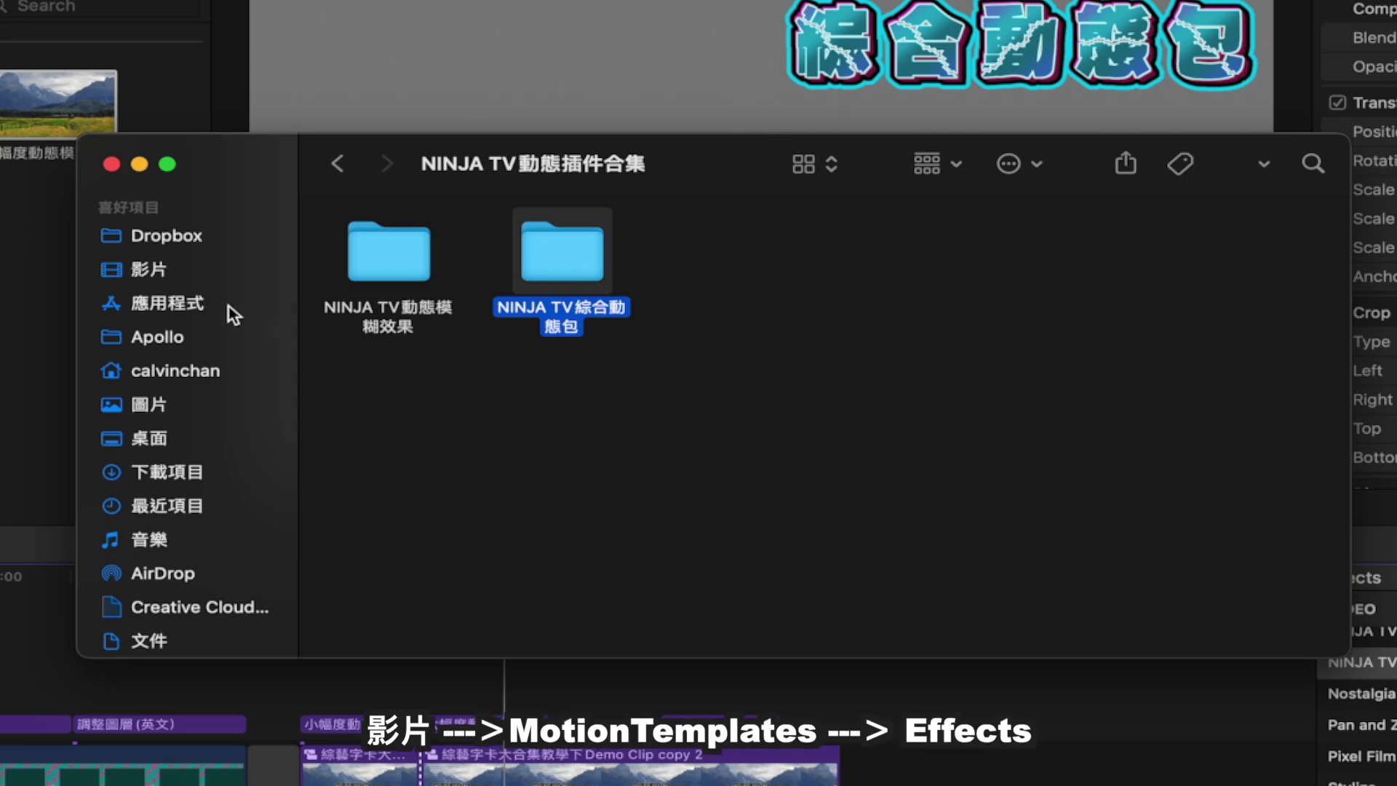
{"action": "left_click", "coordinate": [185, 277]}
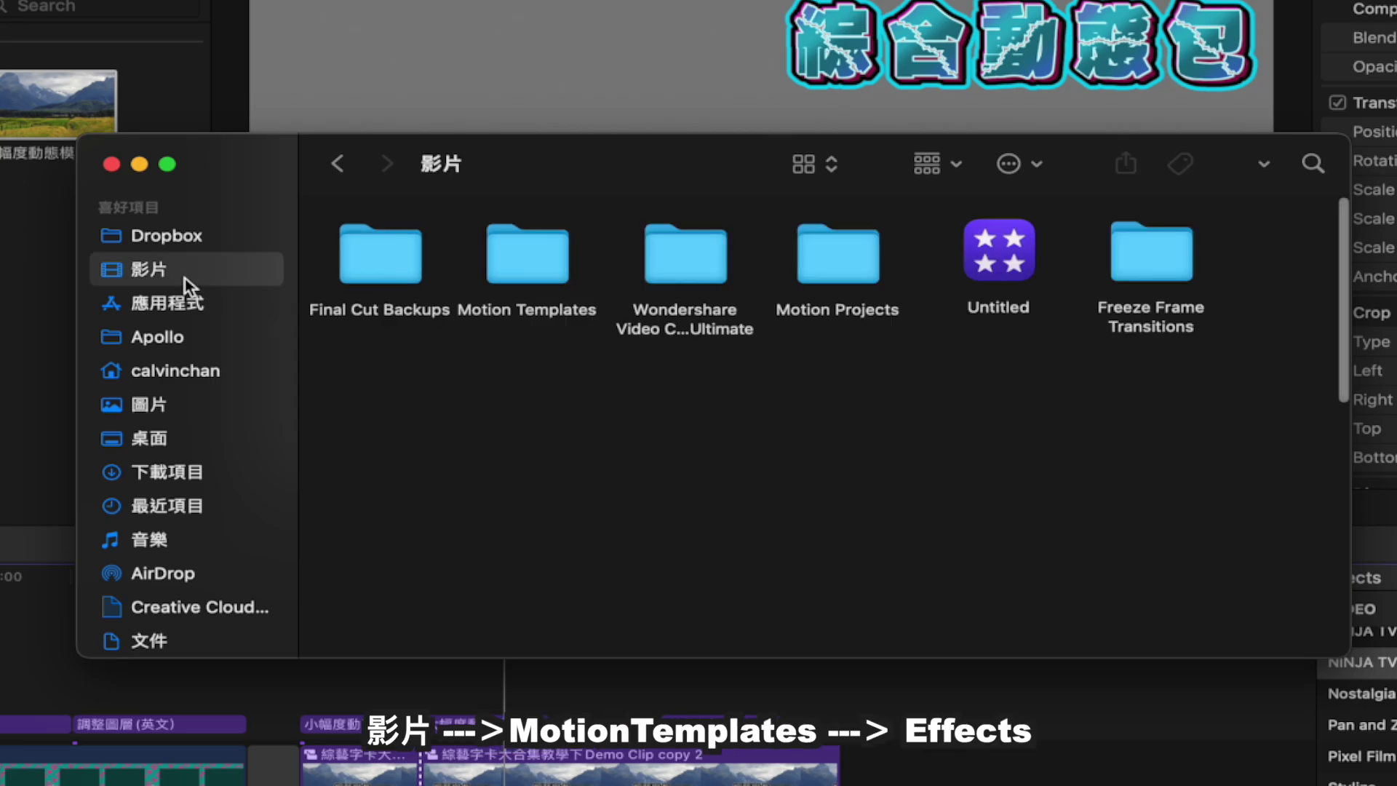
{"action": "double_click", "coordinate": [528, 273]}
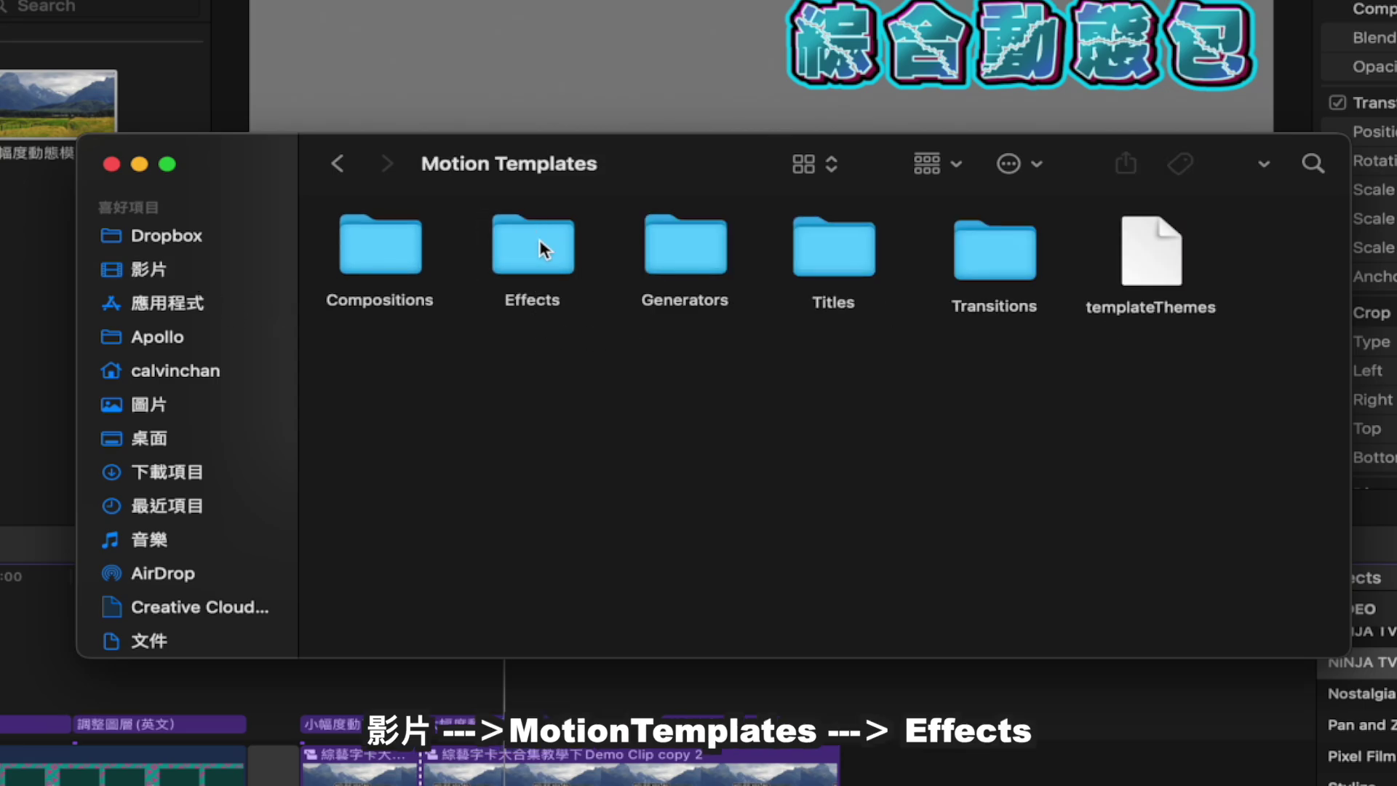
{"action": "double_click", "coordinate": [541, 249]}
{"action": "key", "text": "super+v"}
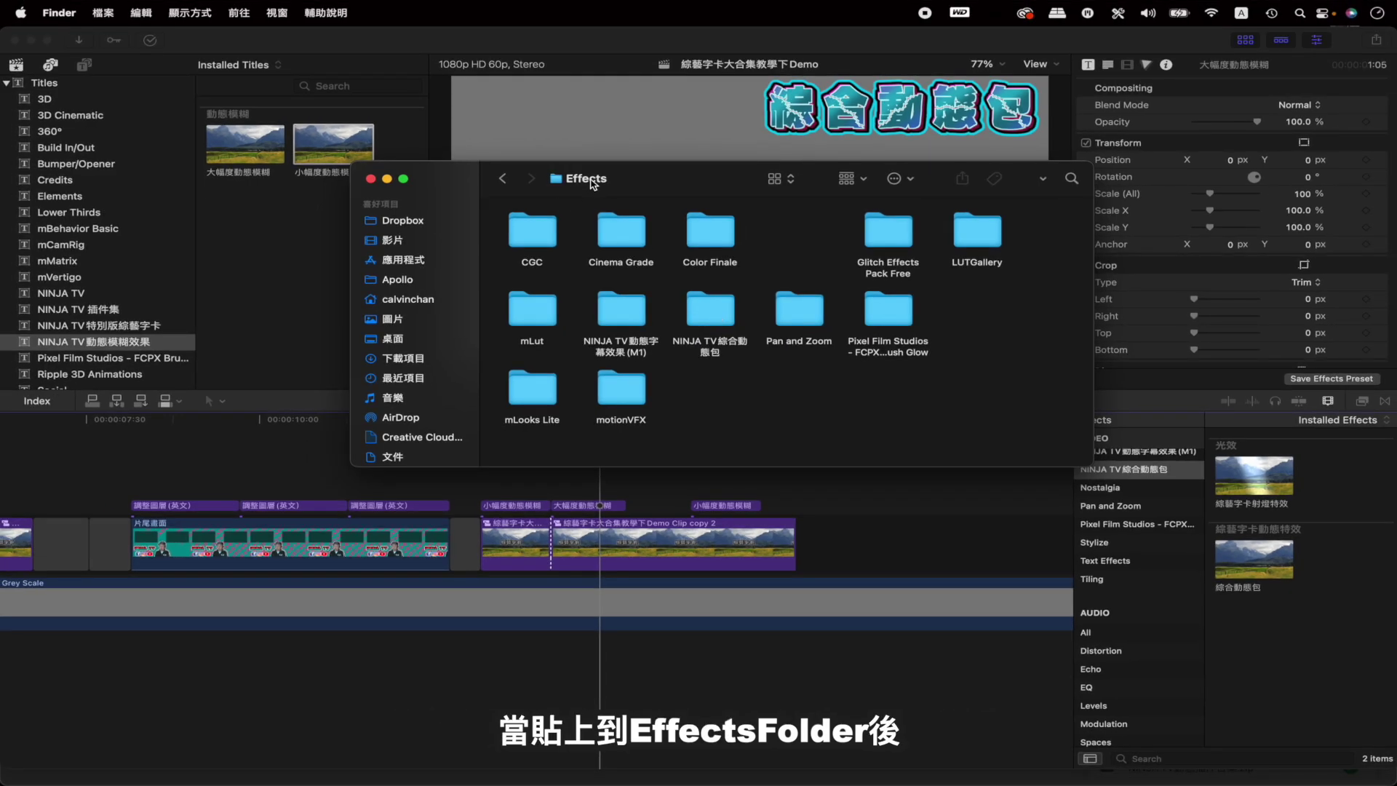
{"action": "left_click", "coordinate": [1108, 461]}
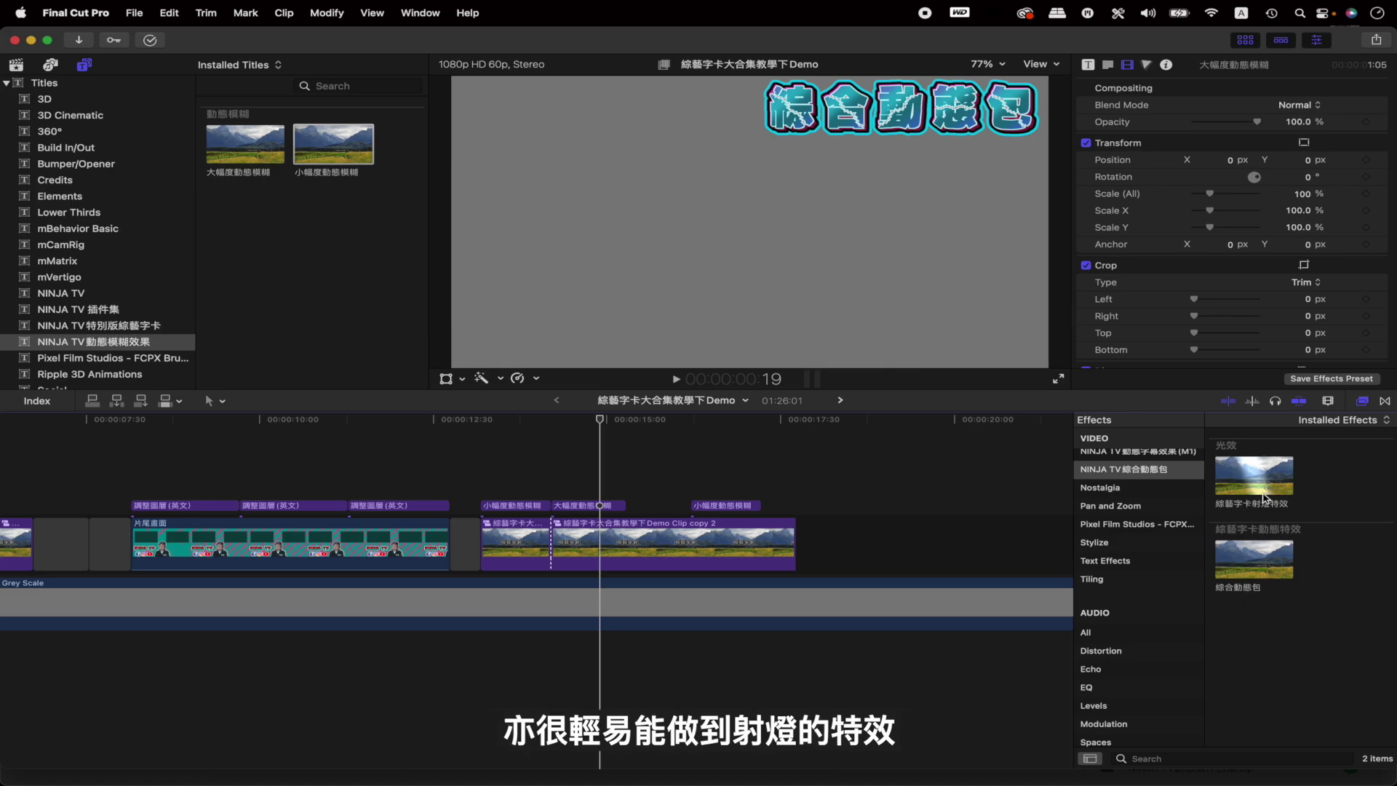
Step: Select the opening Demo Clip 8 title, review its B-to-A 綜合動態包 settings, and set the playhead near 0:00
{"action": "scroll", "coordinate": [510, 531], "scroll_direction": "left", "scroll_amount": 10}
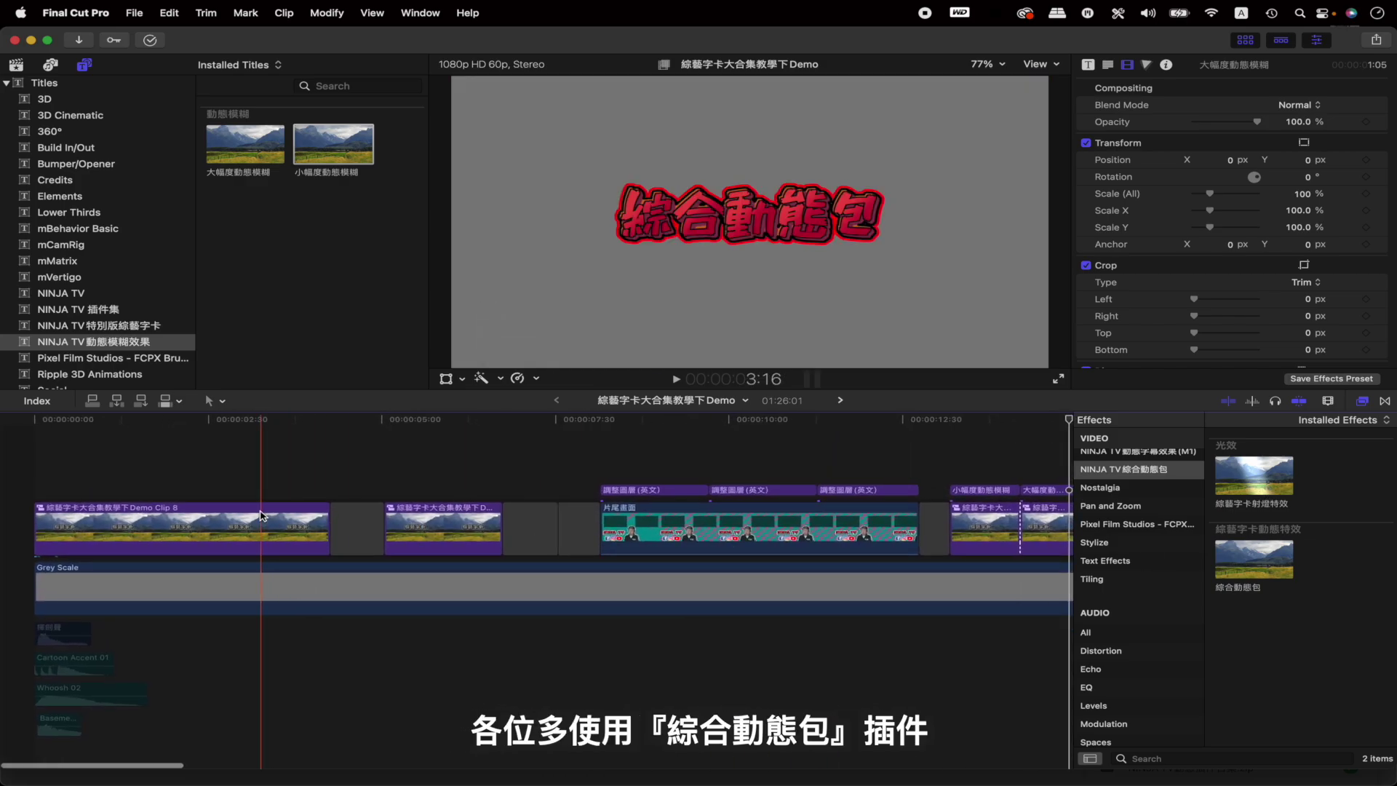
{"action": "left_click", "coordinate": [254, 515]}
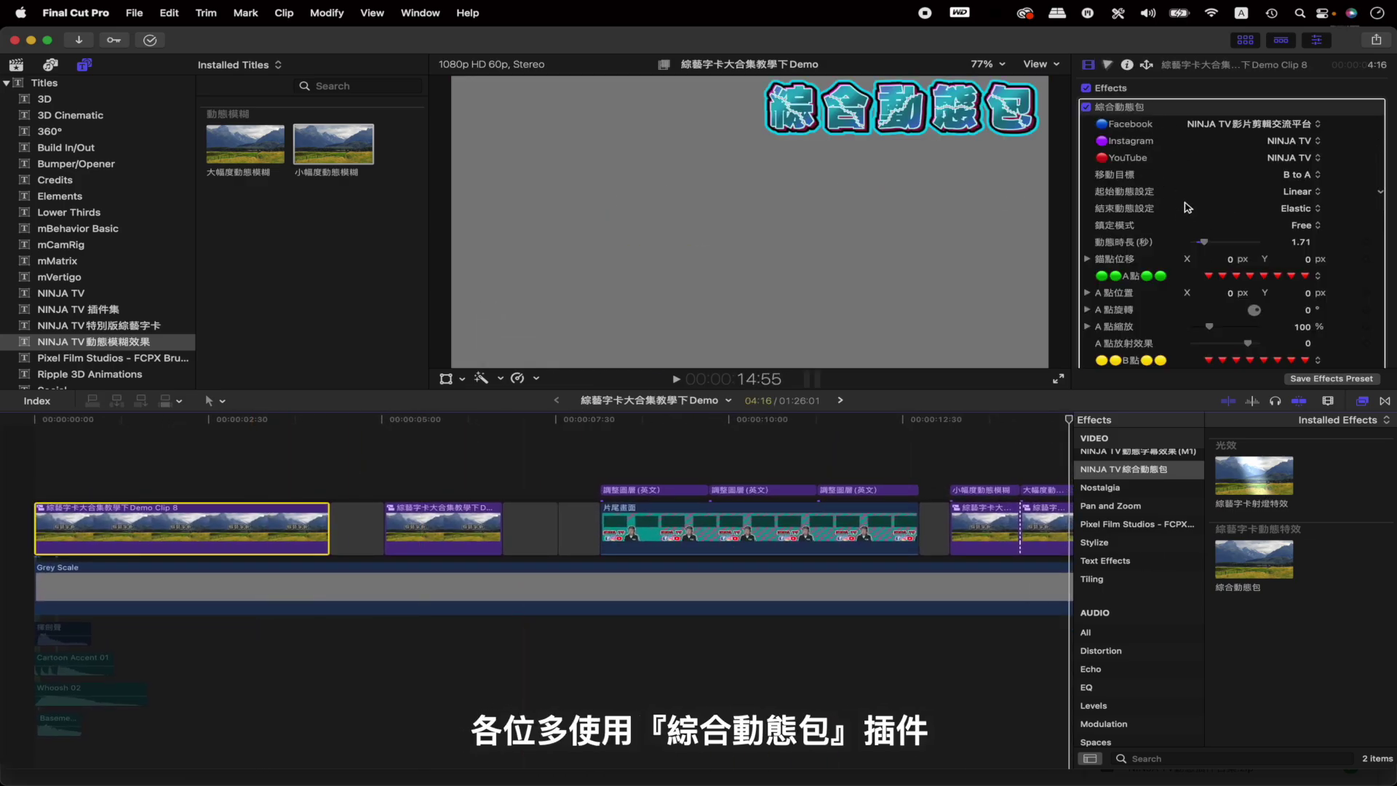
{"action": "scroll", "coordinate": [1187, 208], "scroll_direction": "down", "scroll_amount": 3}
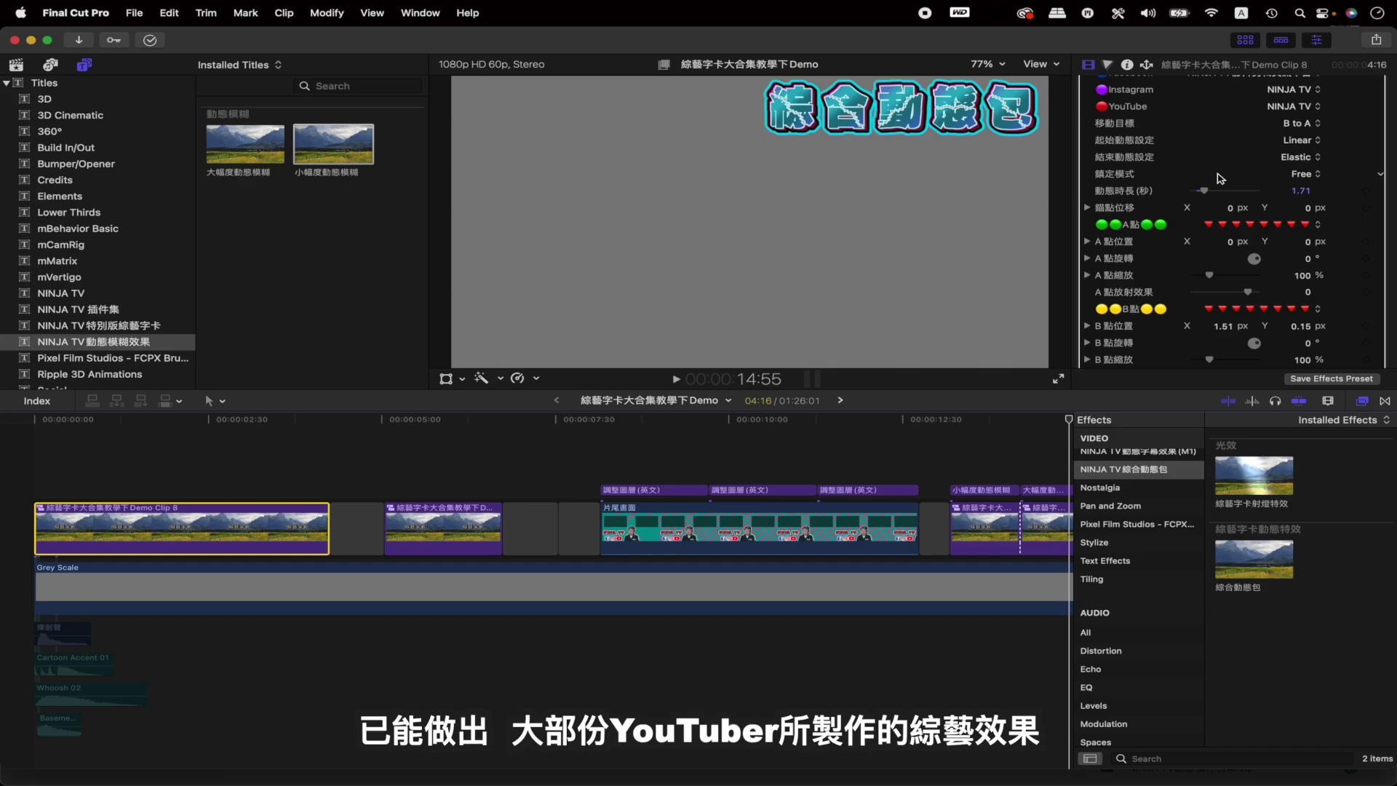
{"action": "left_click", "coordinate": [80, 692]}
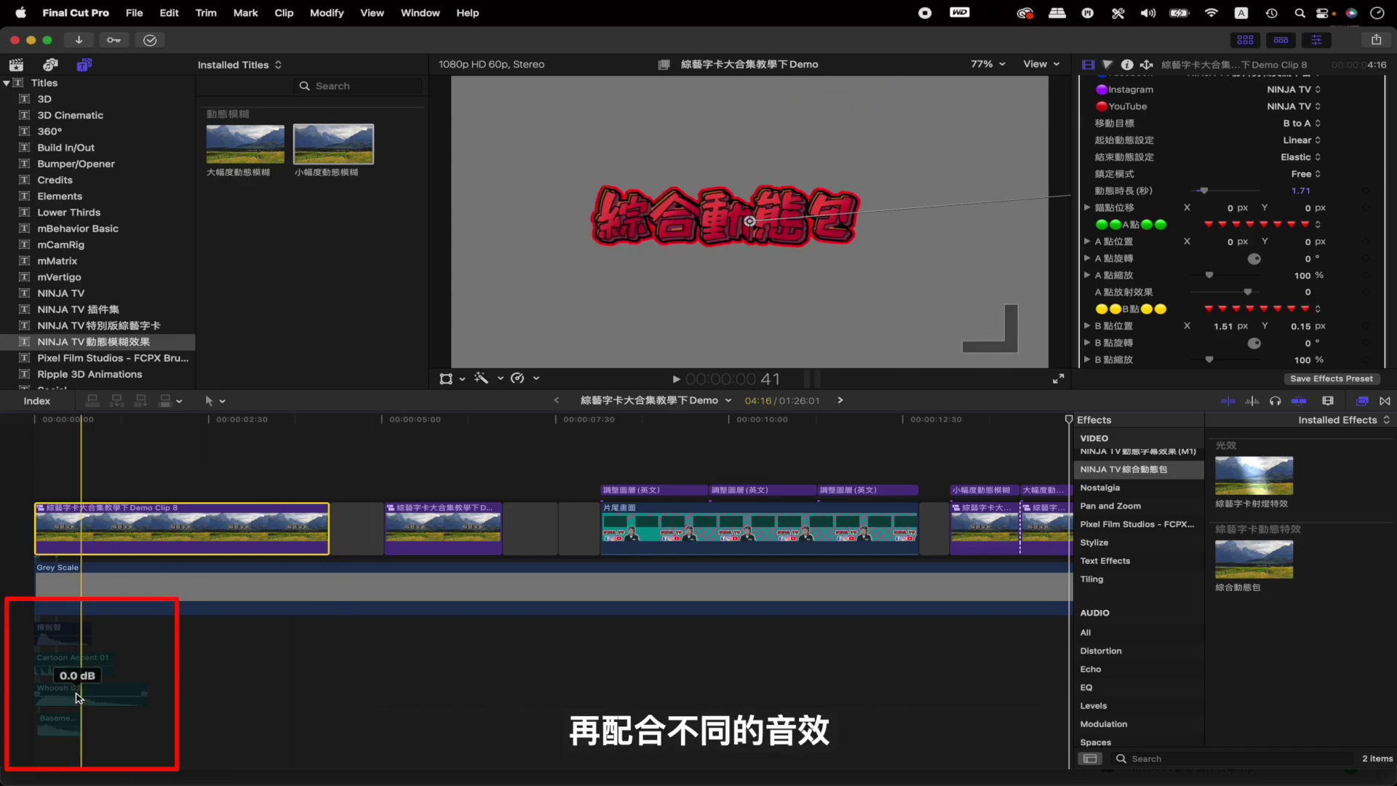